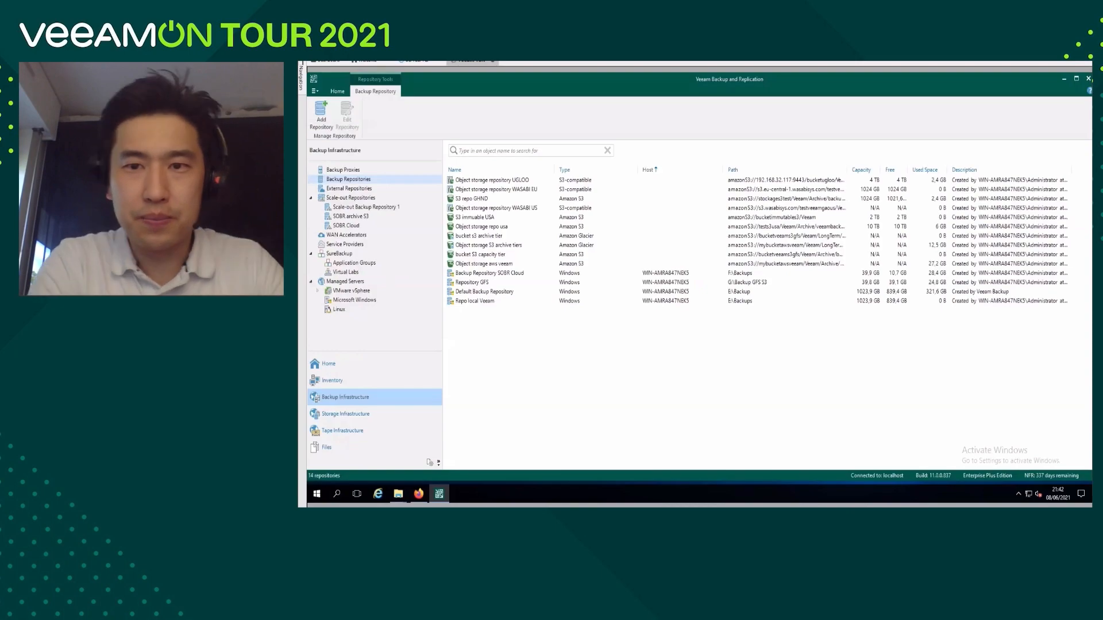
- Switch to the MobaXterm SSH session and display the Linux distribution details with lsb_release -a
{"action": "key", "text": "alt+Tab"}
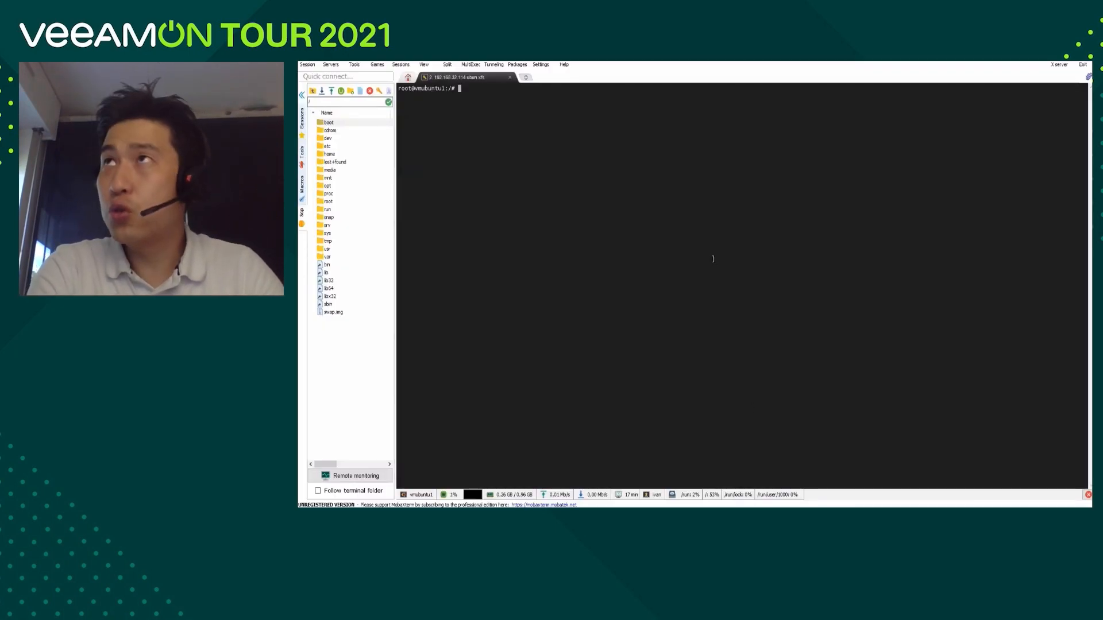
{"action": "type", "text": "lsb"}
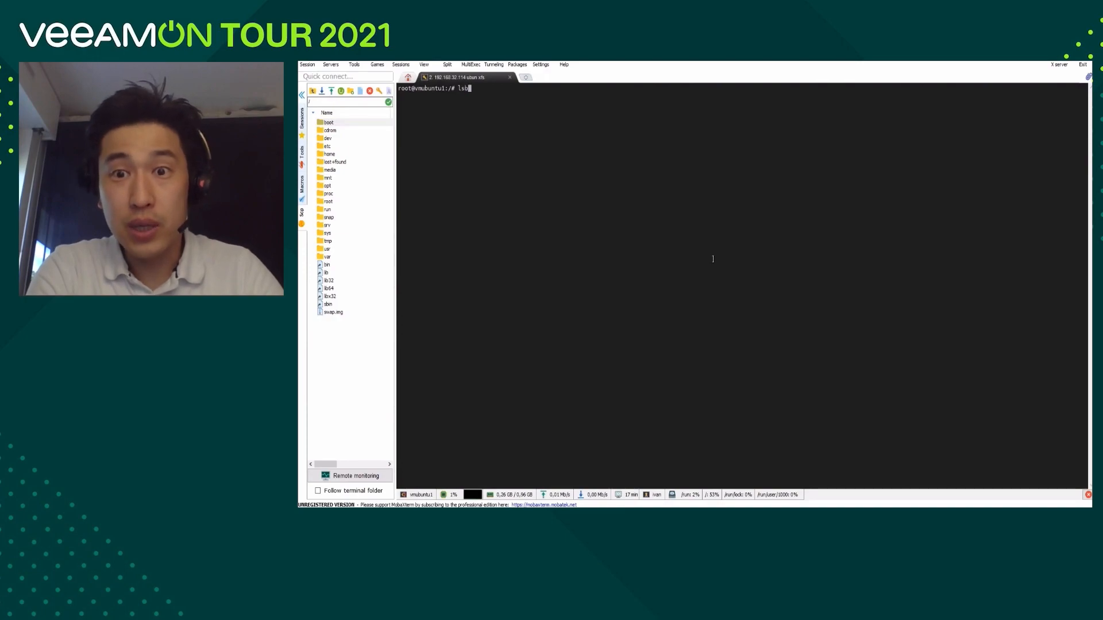
{"action": "type", "text": "_relea"}
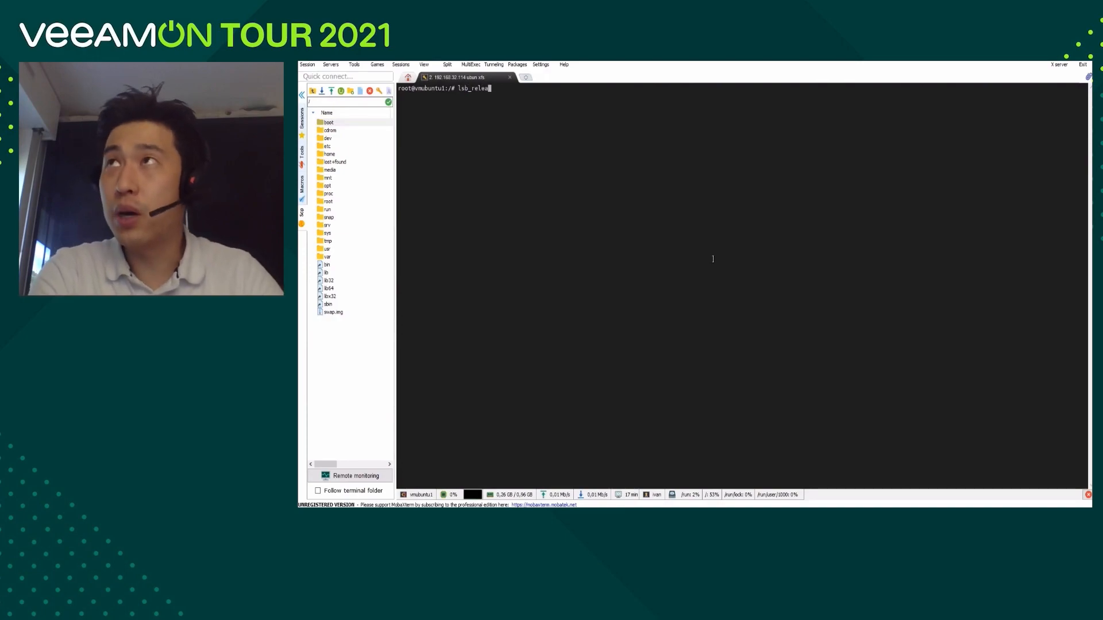
{"action": "type", "text": "se -a"}
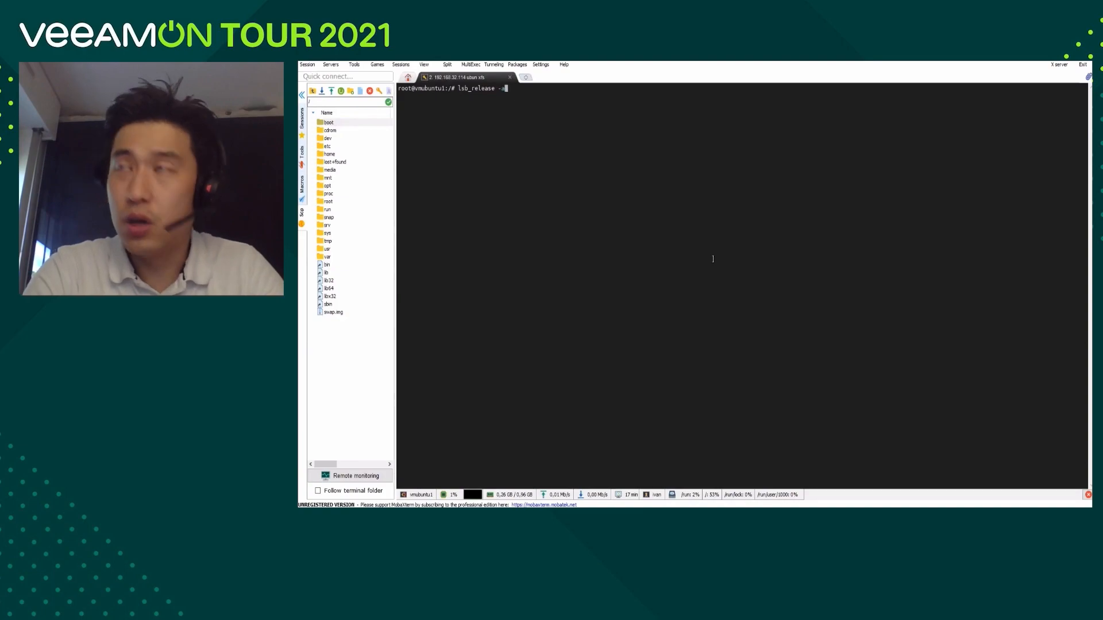
{"action": "key", "text": "Return"}
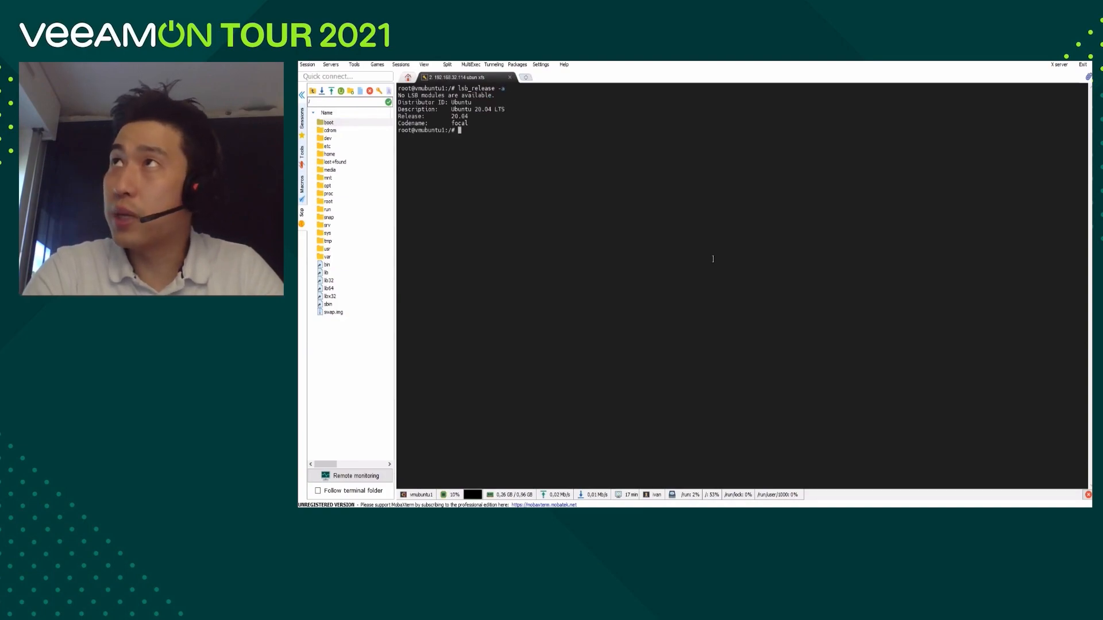
- Display the full kernel information with uname -a and clear the terminal
{"action": "type", "text": "una"}
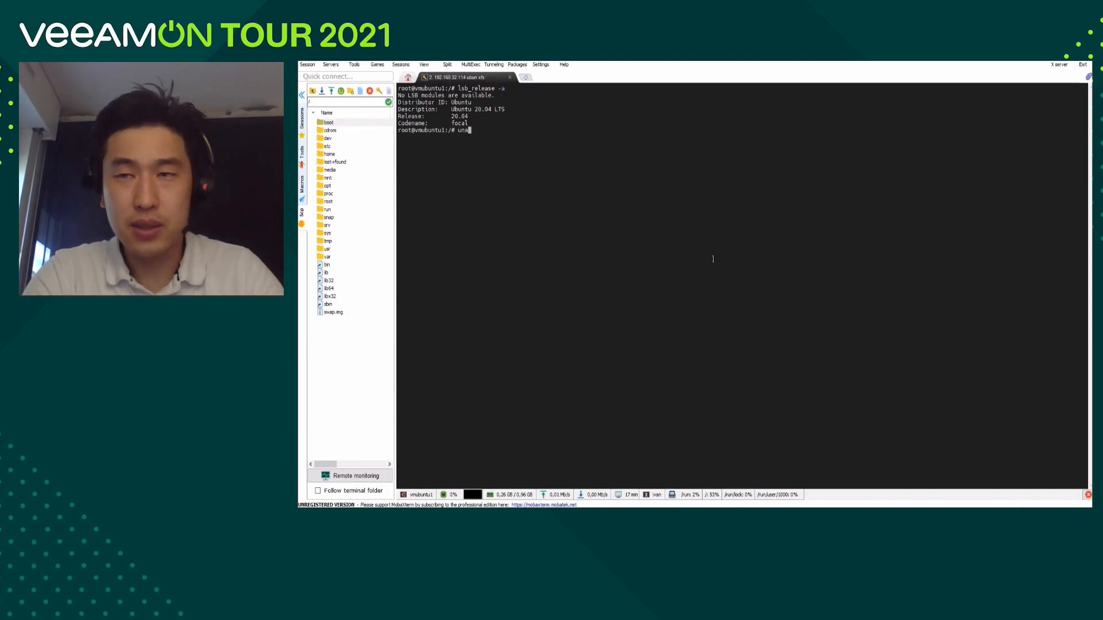
{"action": "type", "text": "me -a"}
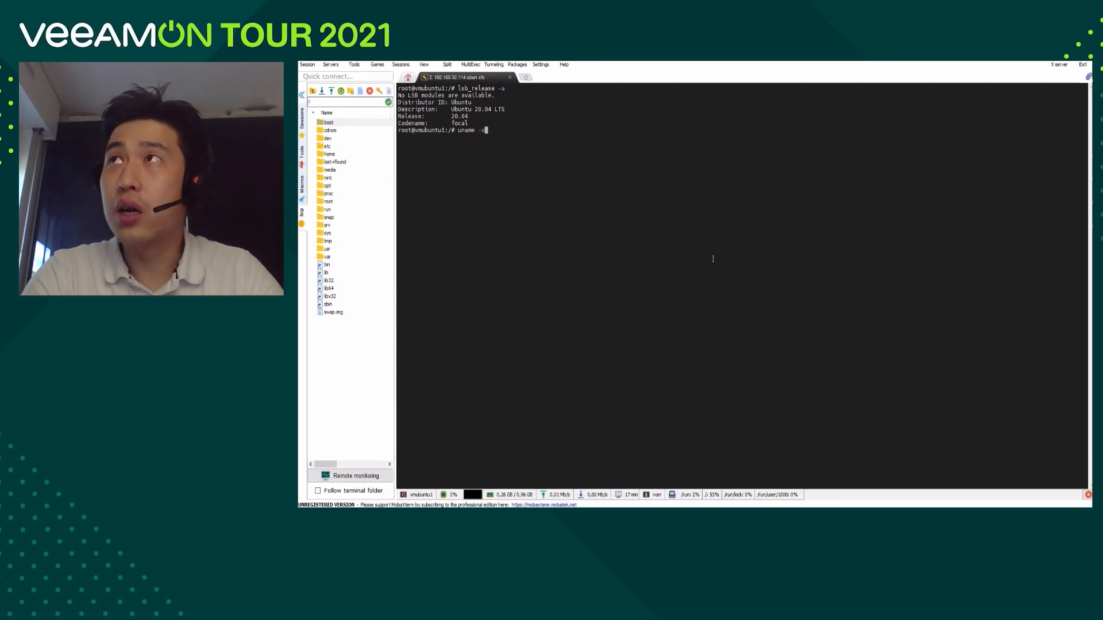
{"action": "key", "text": "Return"}
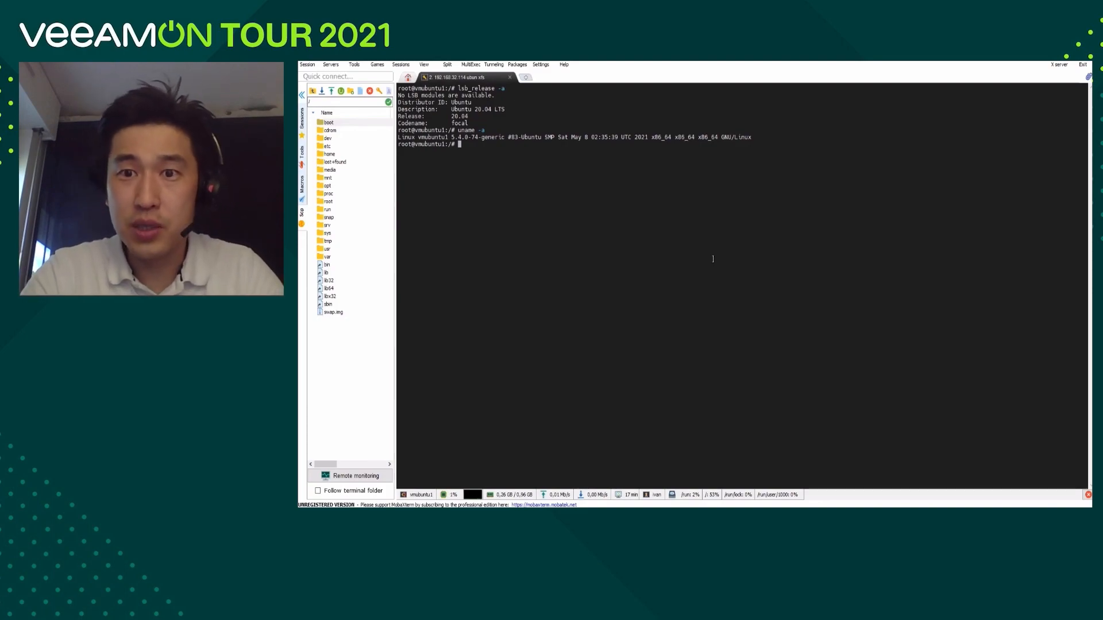
{"action": "type", "text": "clear"}
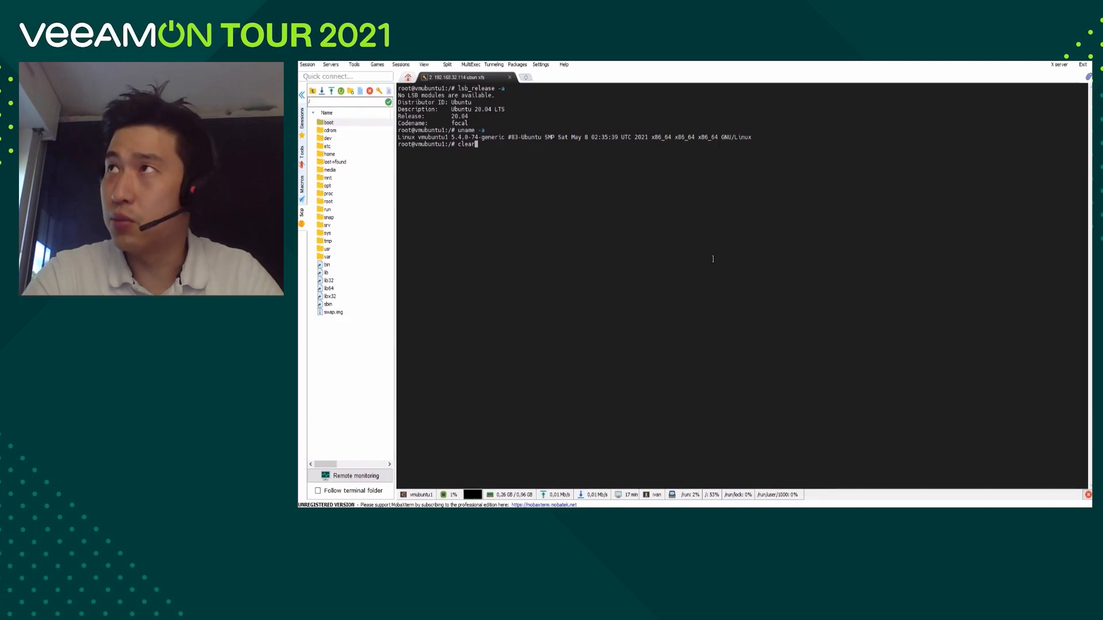
{"action": "key", "text": "Return"}
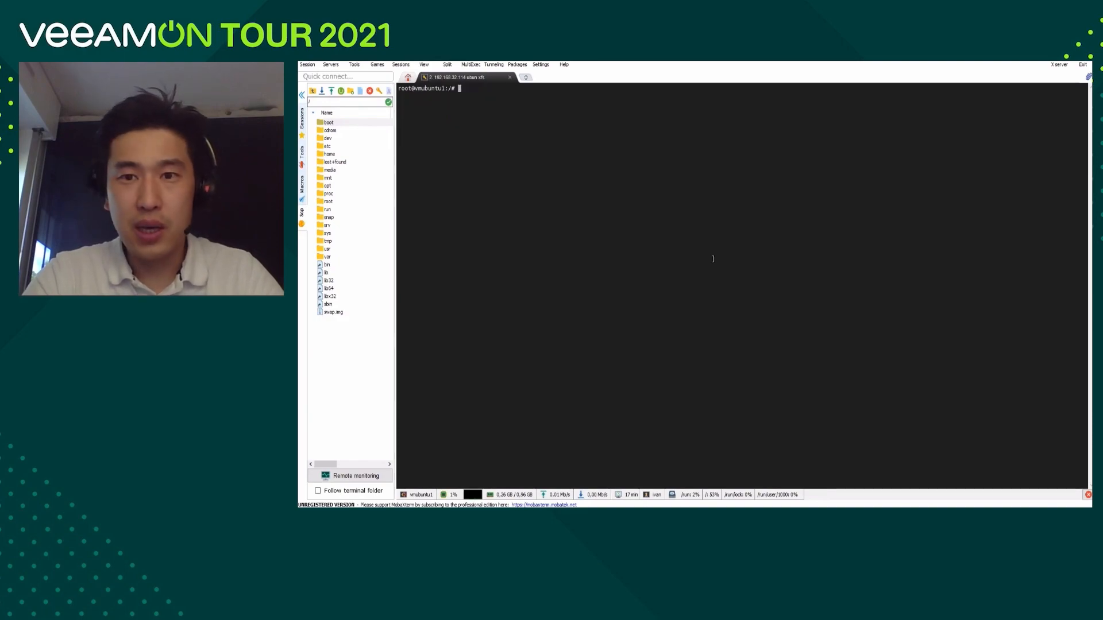
- List the server's block devices with lsblk and inspect the entry for disk sdb
{"action": "type", "text": "lsblk"}
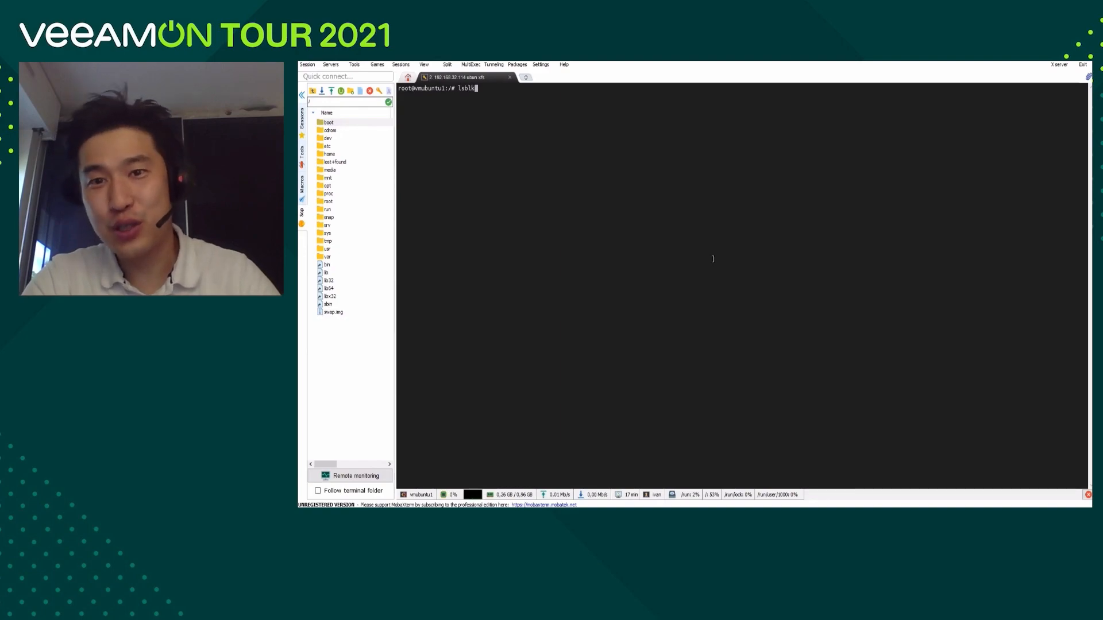
{"action": "key", "text": "Return"}
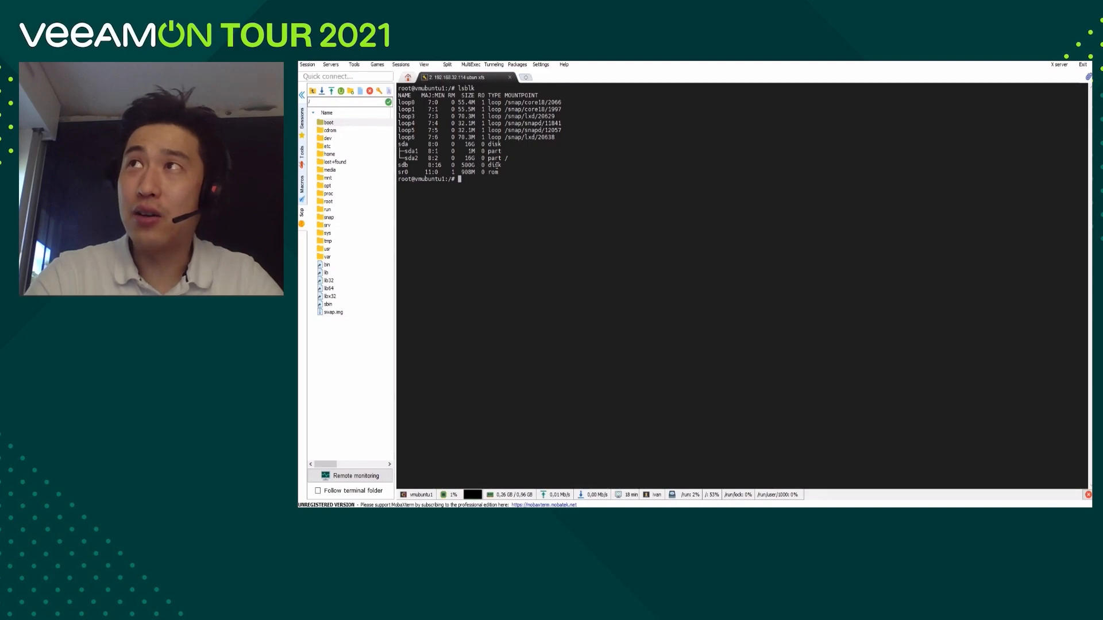
{"action": "left_click_drag", "start_coordinate": [502, 165], "coordinate": [398, 166]}
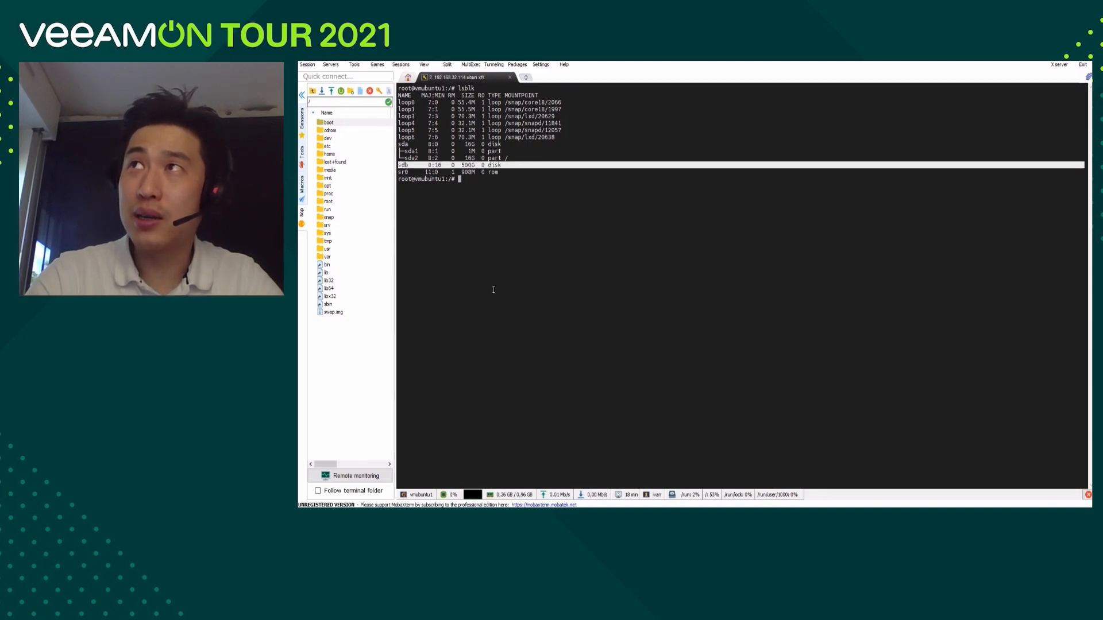
{"action": "left_click", "coordinate": [579, 418]}
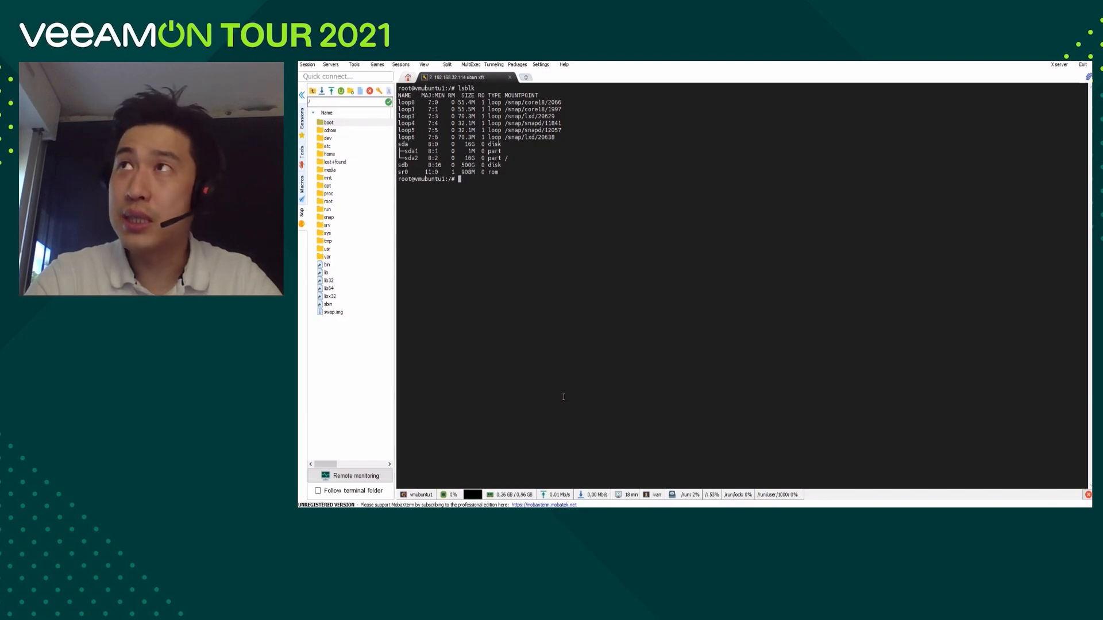
- Start fdisk on the disk /dev/sdb
{"action": "type", "text": "f"}
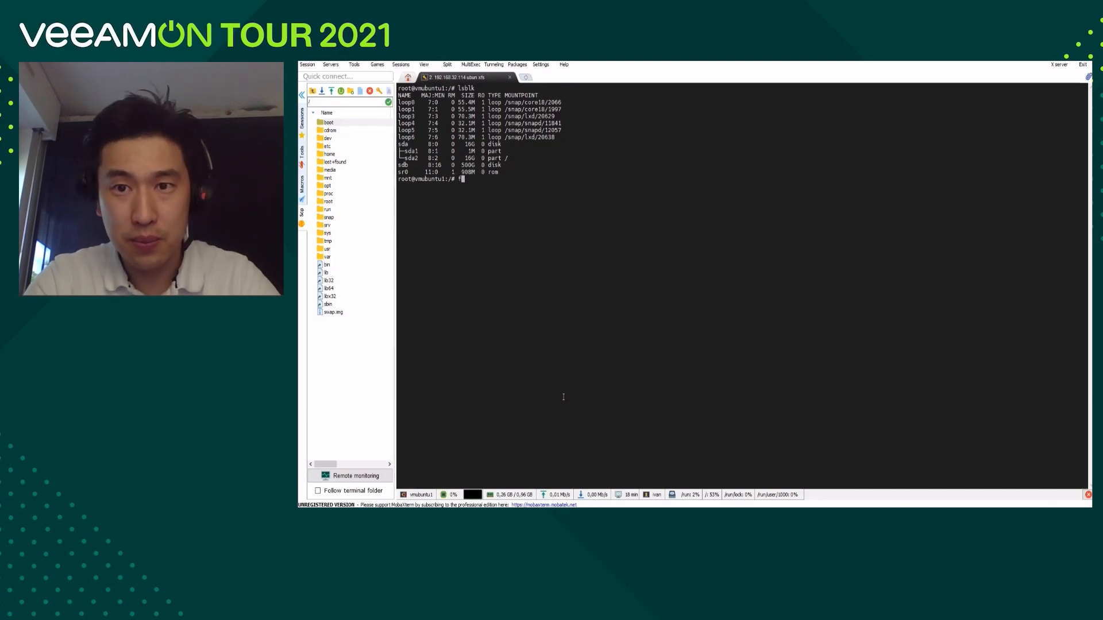
{"action": "type", "text": "disk "}
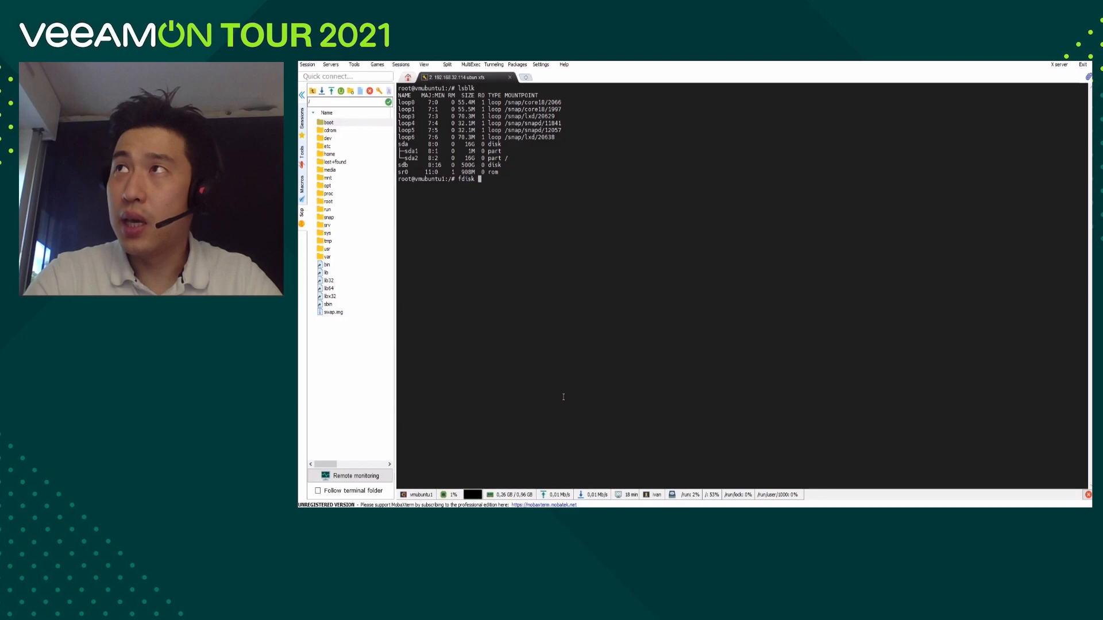
{"action": "type", "text": "/dev"}
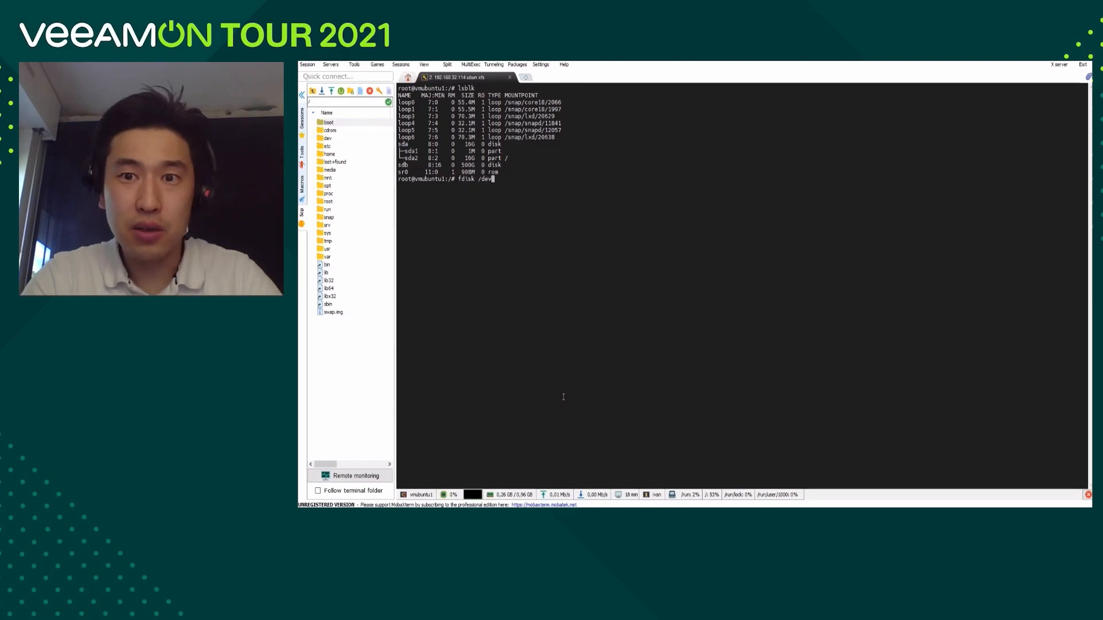
{"action": "type", "text": "/sdb"}
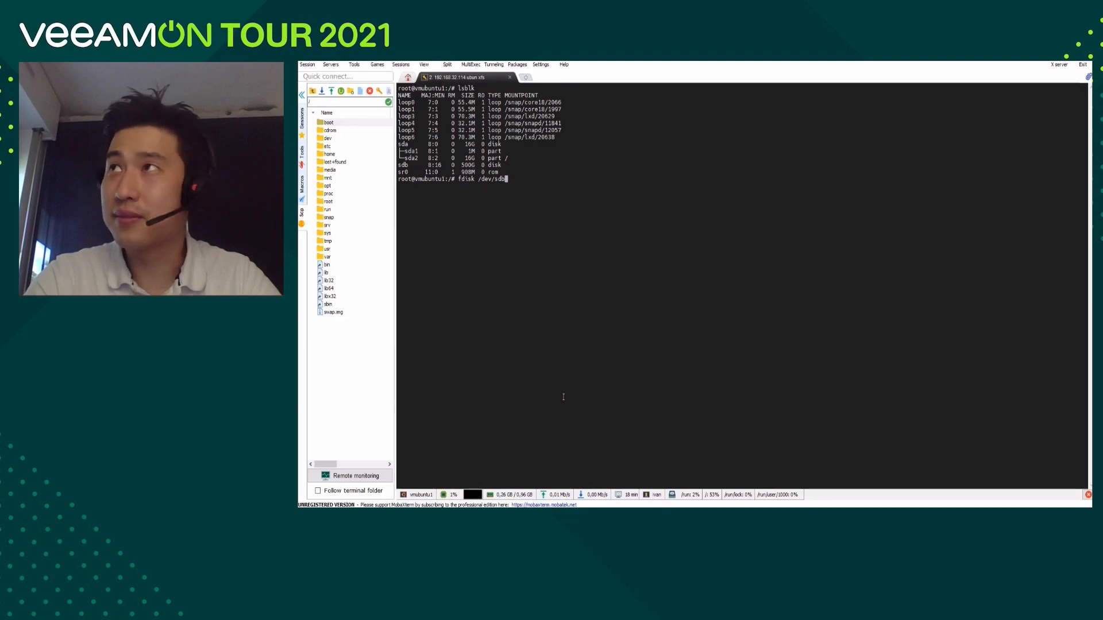
{"action": "key", "text": "Return"}
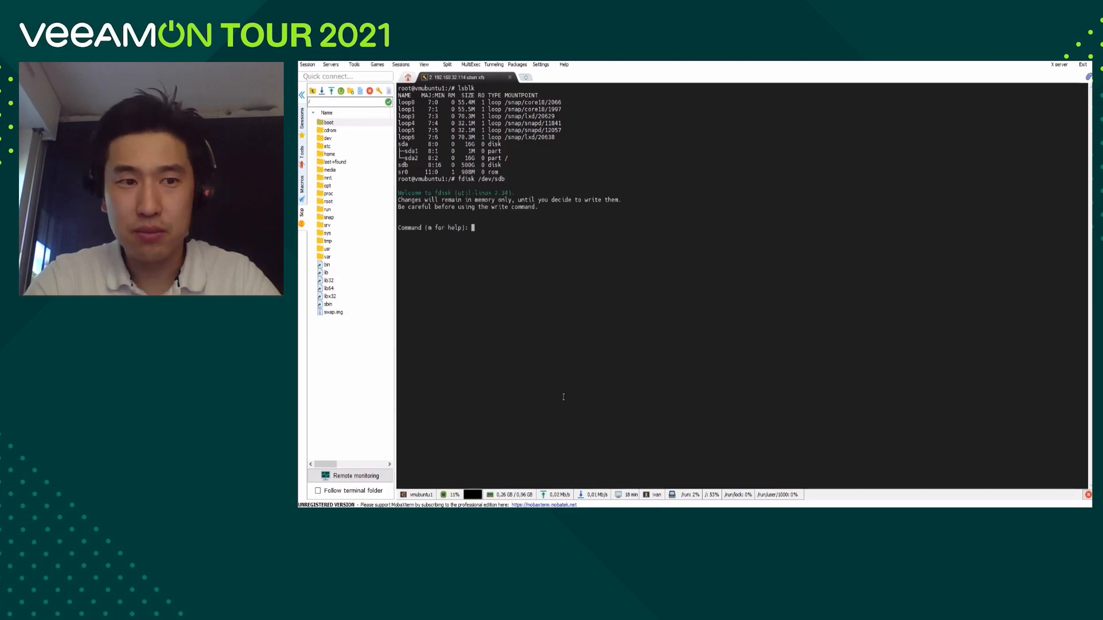
- Show the fdisk command help and look up the option for adding a new partition
{"action": "type", "text": "m"}
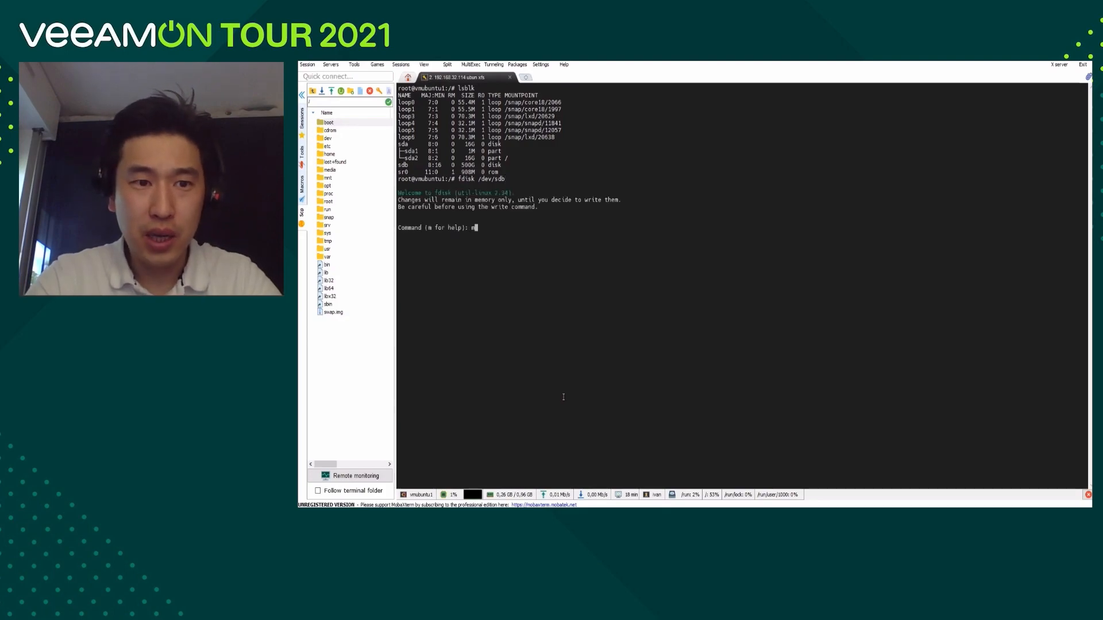
{"action": "key", "text": "Return"}
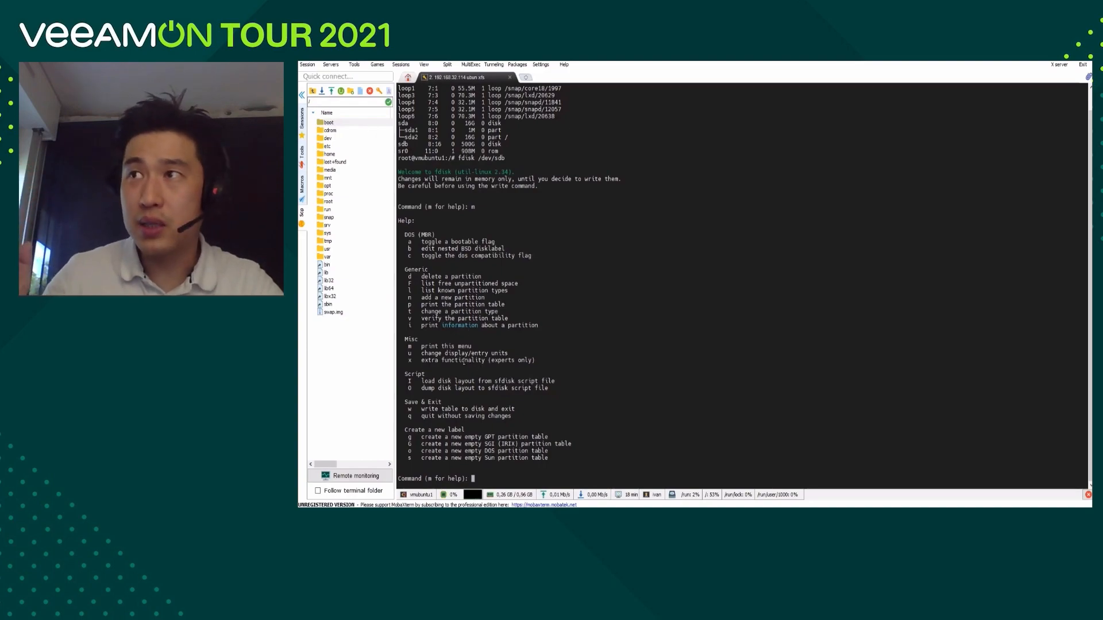
{"action": "left_click_drag", "start_coordinate": [491, 299], "coordinate": [422, 311]}
{"action": "left_click", "coordinate": [483, 480]}
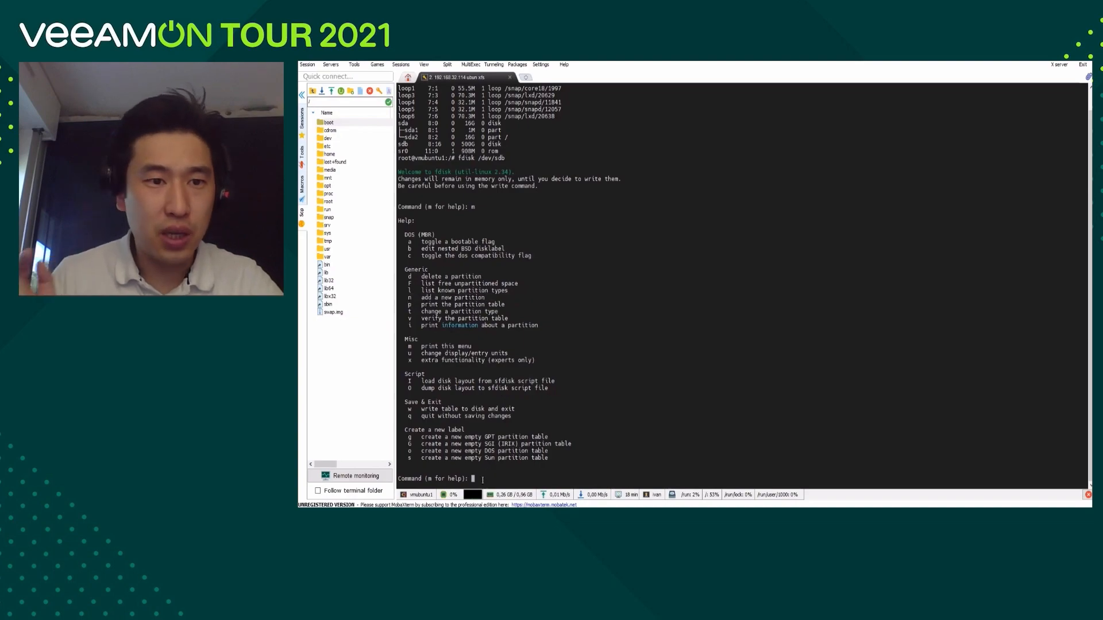
- Create a primary partition on /dev/sdb with the default number, first sector and last sector, and agree to remove its xfs signature
{"action": "type", "text": "n"}
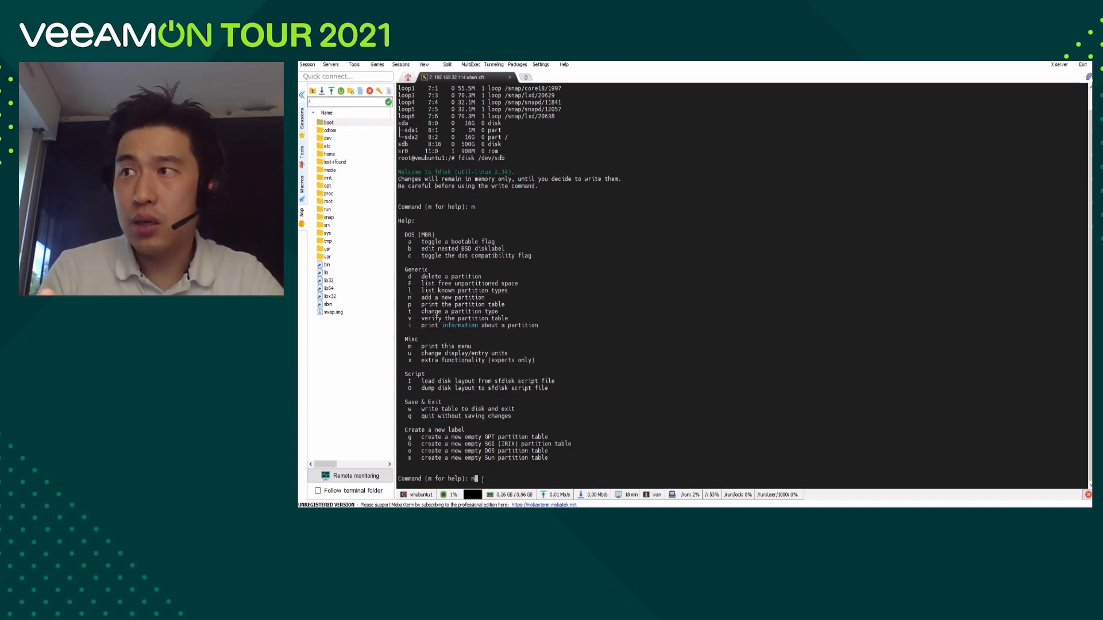
{"action": "key", "text": "Return"}
{"action": "type", "text": "p"}
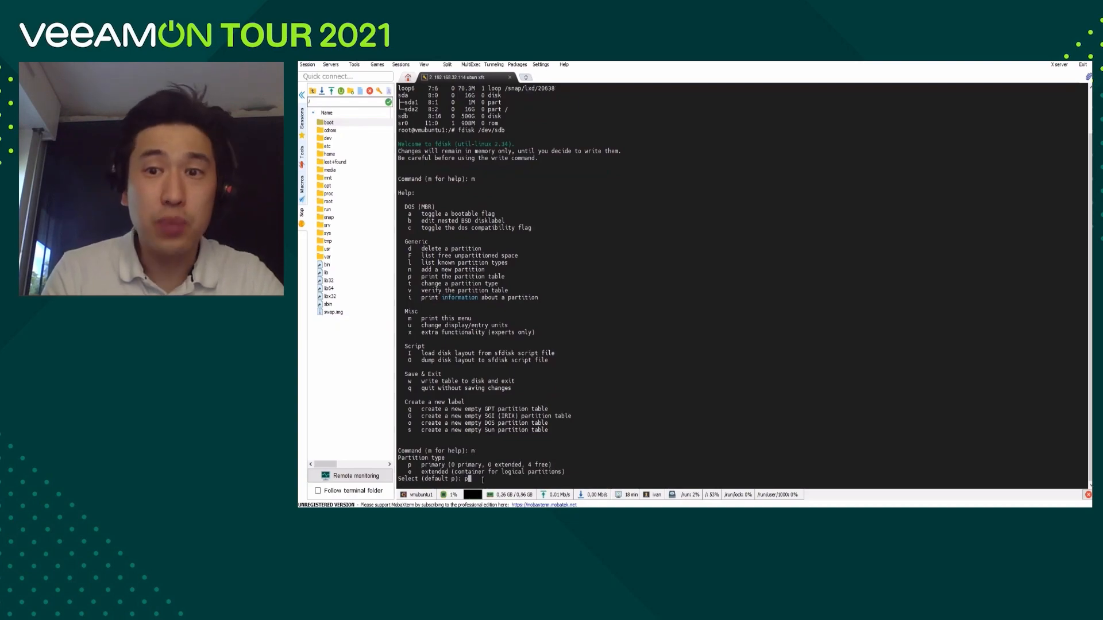
{"action": "key", "text": "Return"}
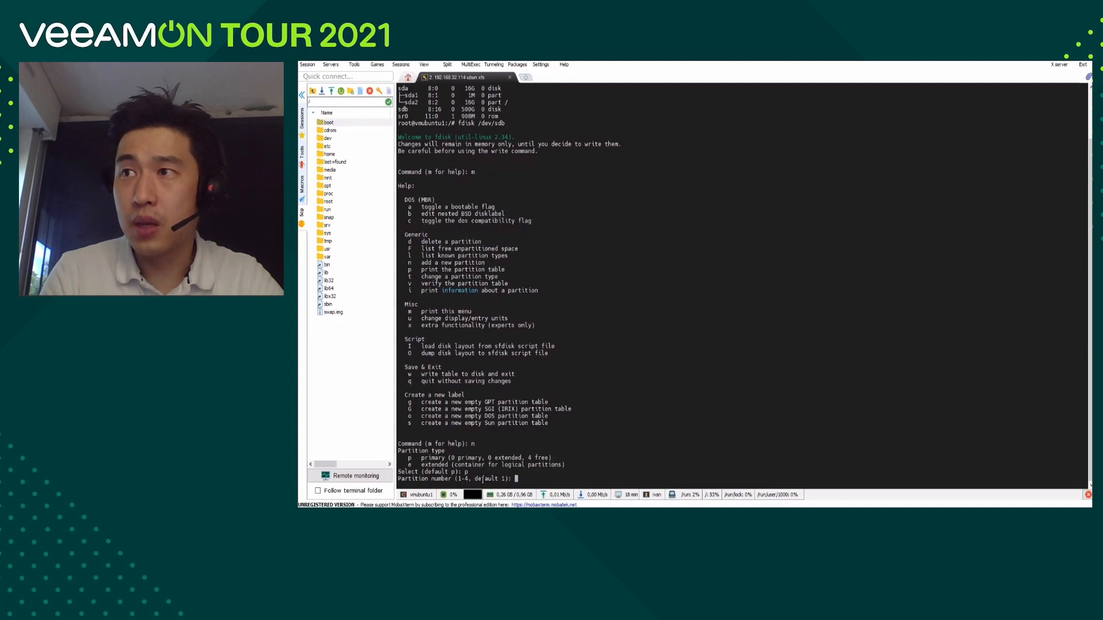
{"action": "key", "text": "Return"}
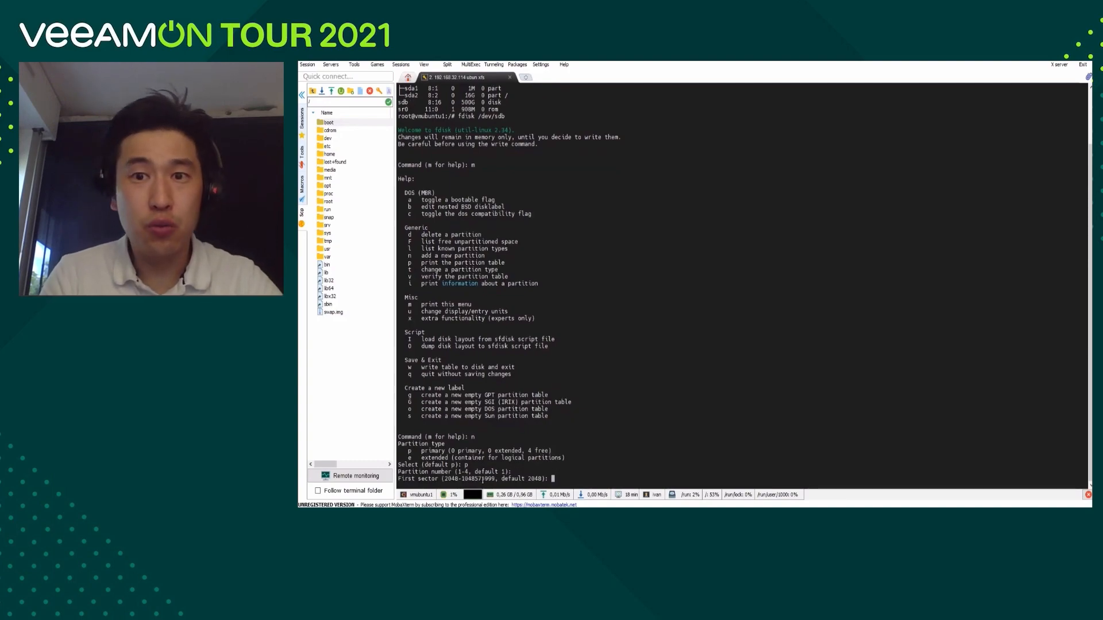
{"action": "key", "text": "Return"}
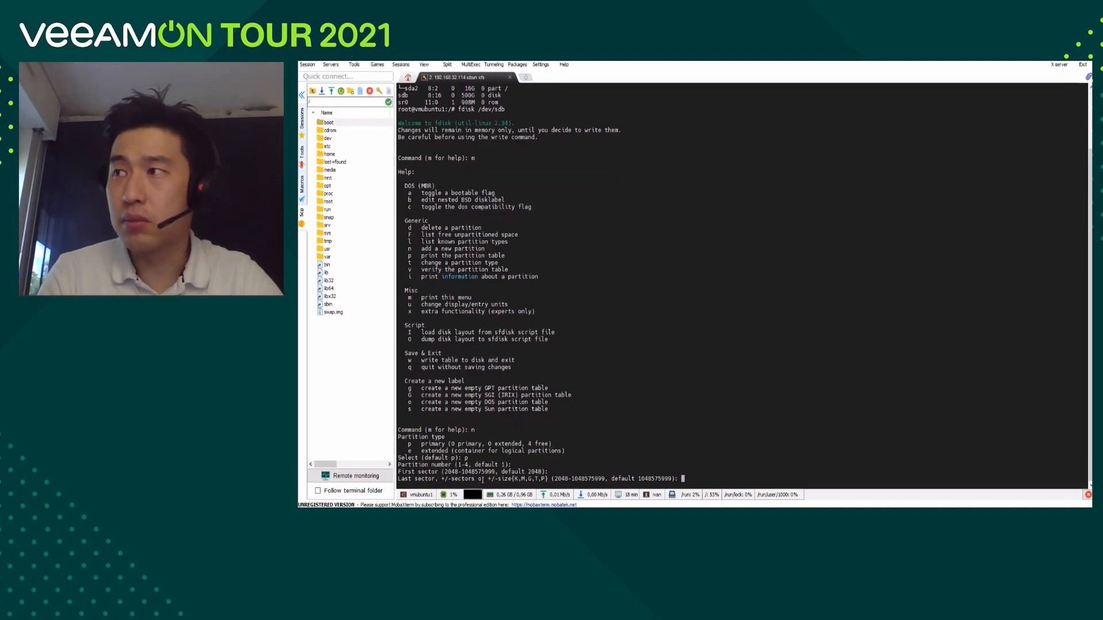
{"action": "key", "text": "Return"}
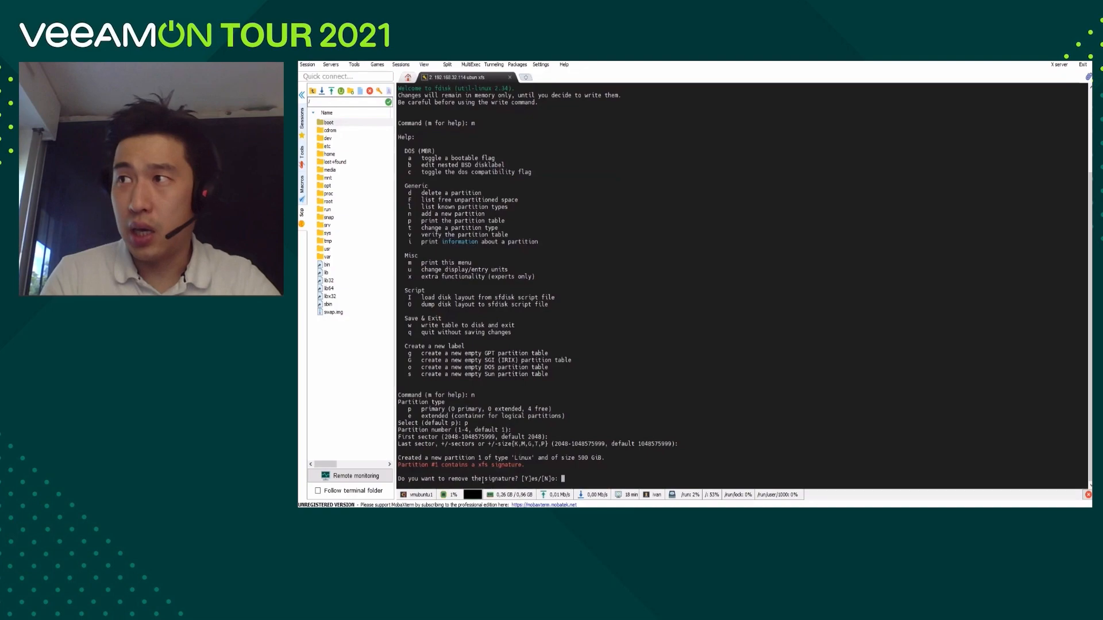
{"action": "type", "text": "y"}
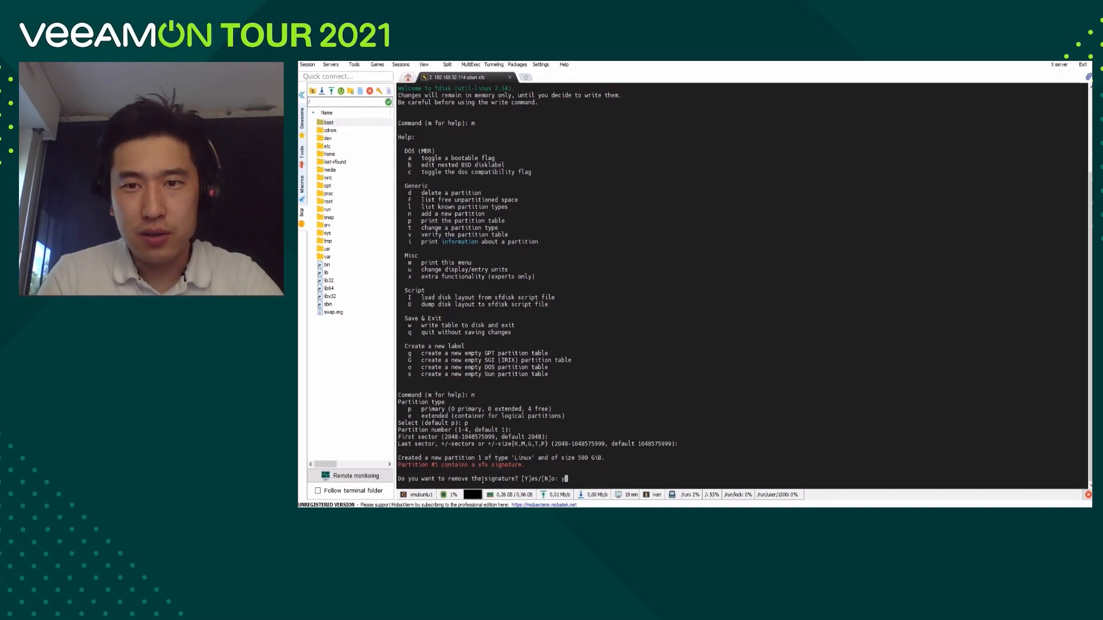
{"action": "key", "text": "Return"}
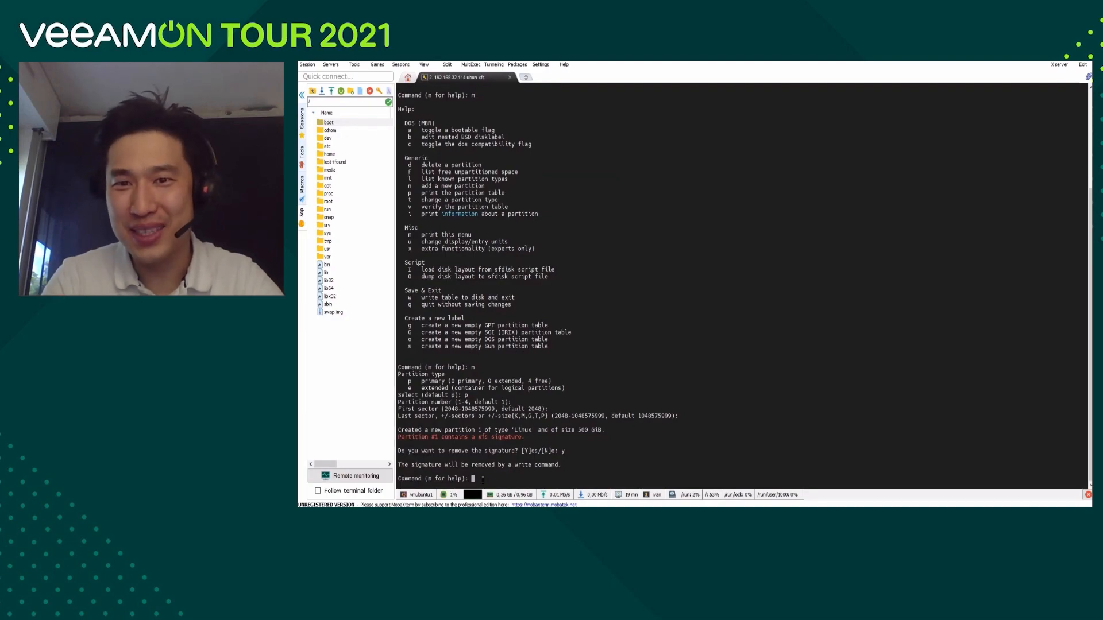
- Print the partition table of /dev/sdb and inspect the line for the new partition /dev/sdb1
{"action": "type", "text": "p"}
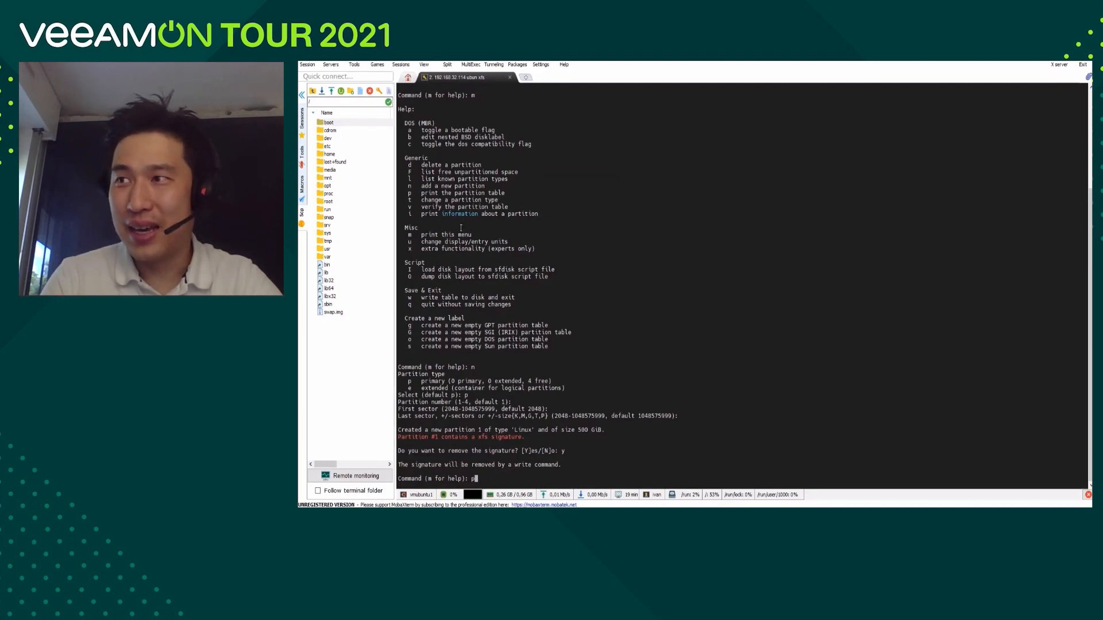
{"action": "left_click_drag", "start_coordinate": [506, 193], "coordinate": [402, 194]}
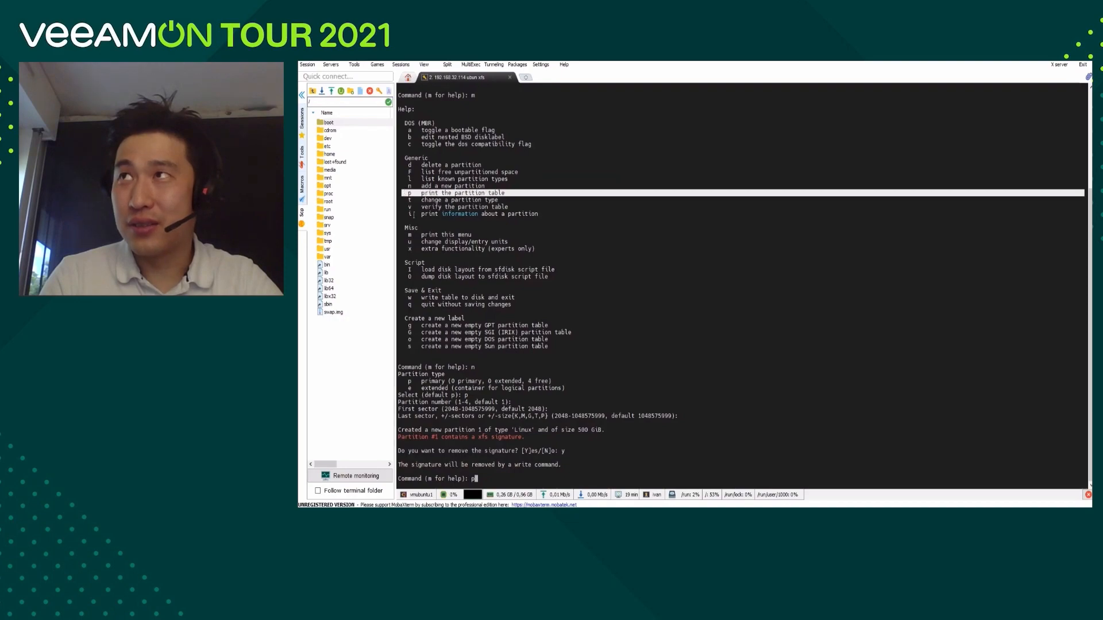
{"action": "left_click", "coordinate": [488, 479]}
{"action": "key", "text": "Return"}
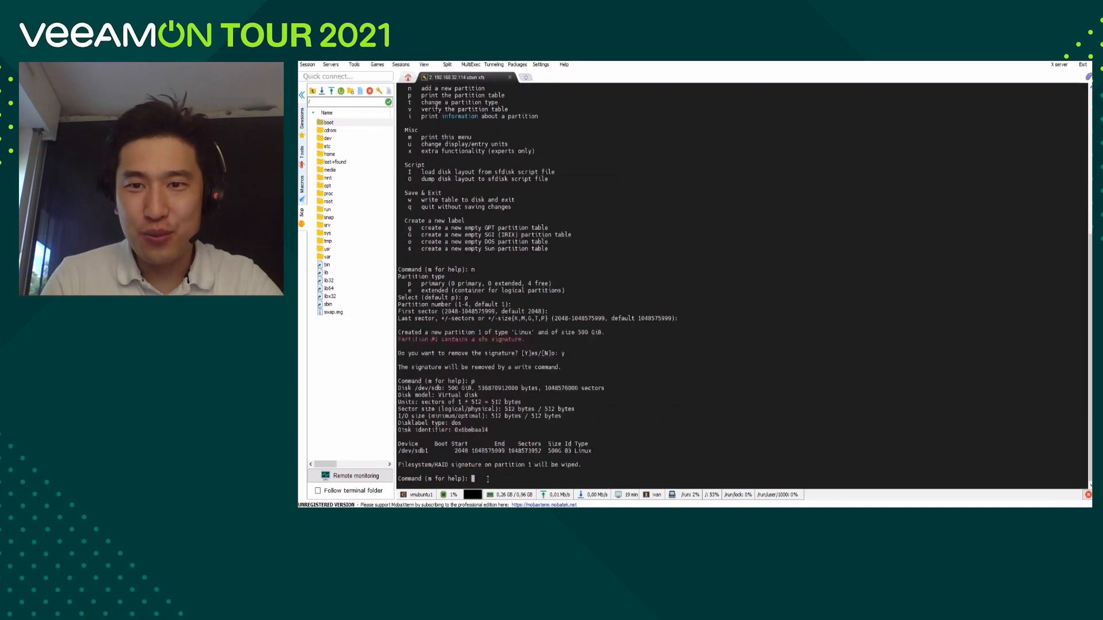
{"action": "left_click_drag", "start_coordinate": [593, 451], "coordinate": [392, 446]}
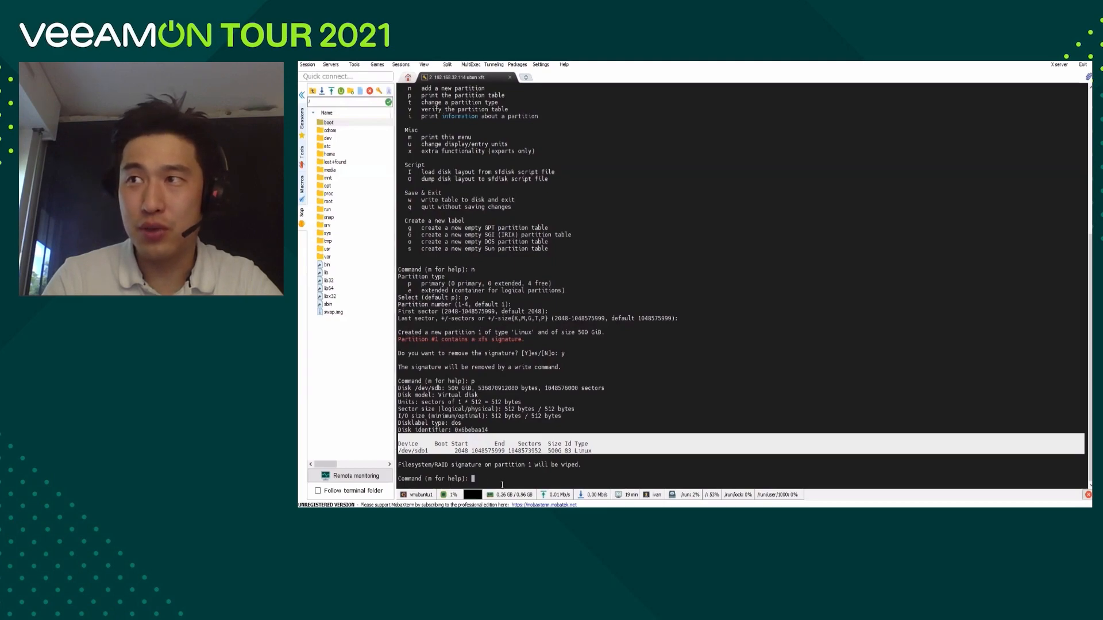
{"action": "left_click", "coordinate": [502, 485]}
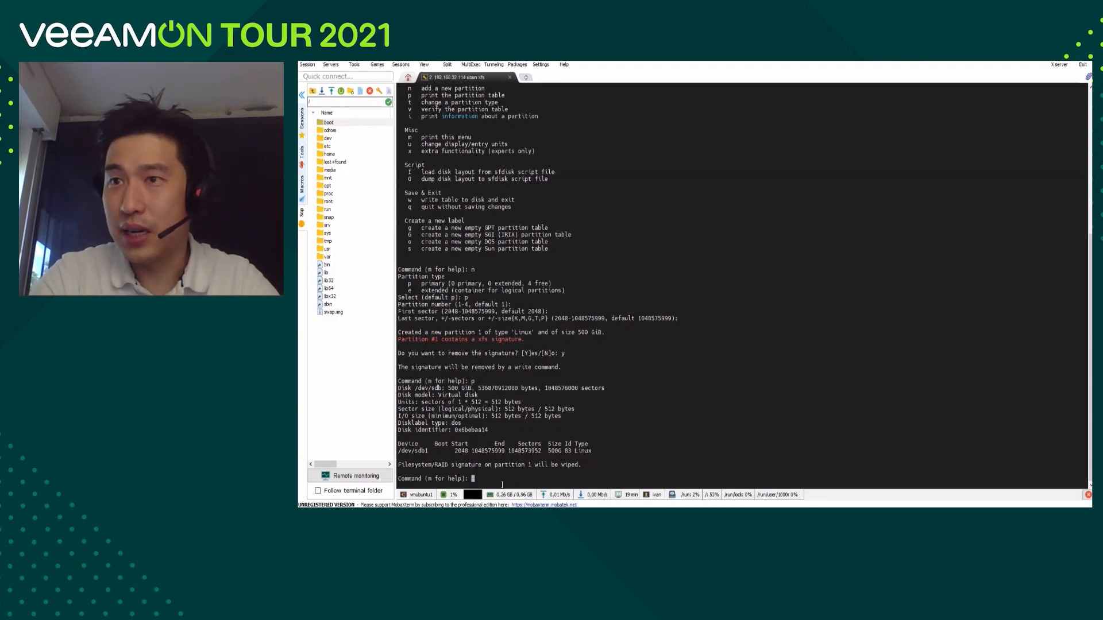
- Write the new partition table to /dev/sdb and exit fdisk
{"action": "type", "text": "w"}
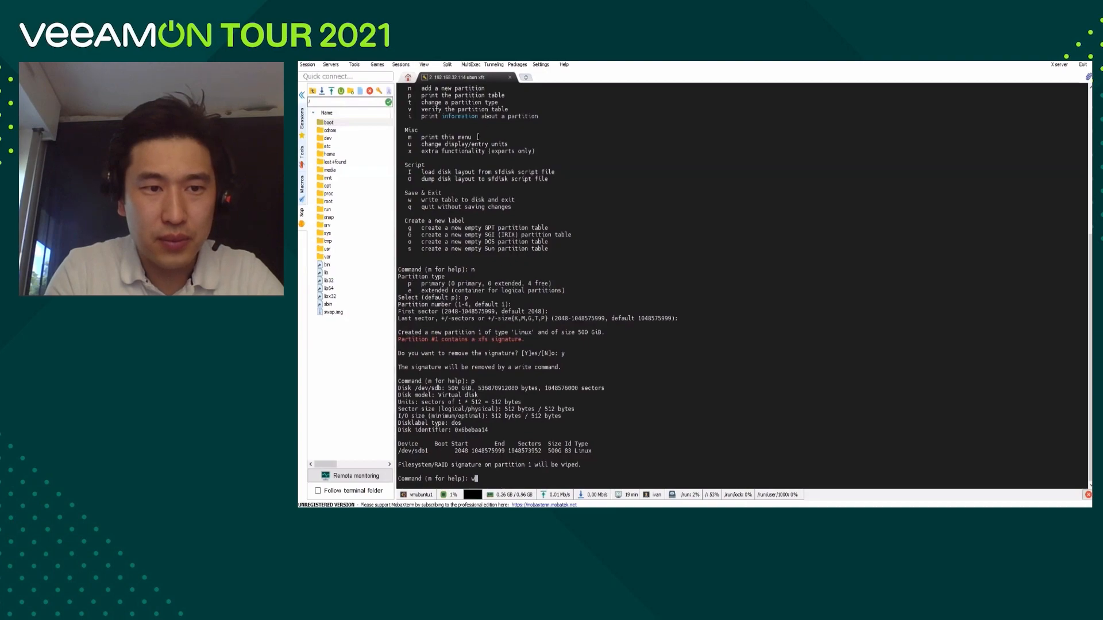
{"action": "left_click_drag", "start_coordinate": [518, 200], "coordinate": [410, 200]}
{"action": "left_click", "coordinate": [501, 478]}
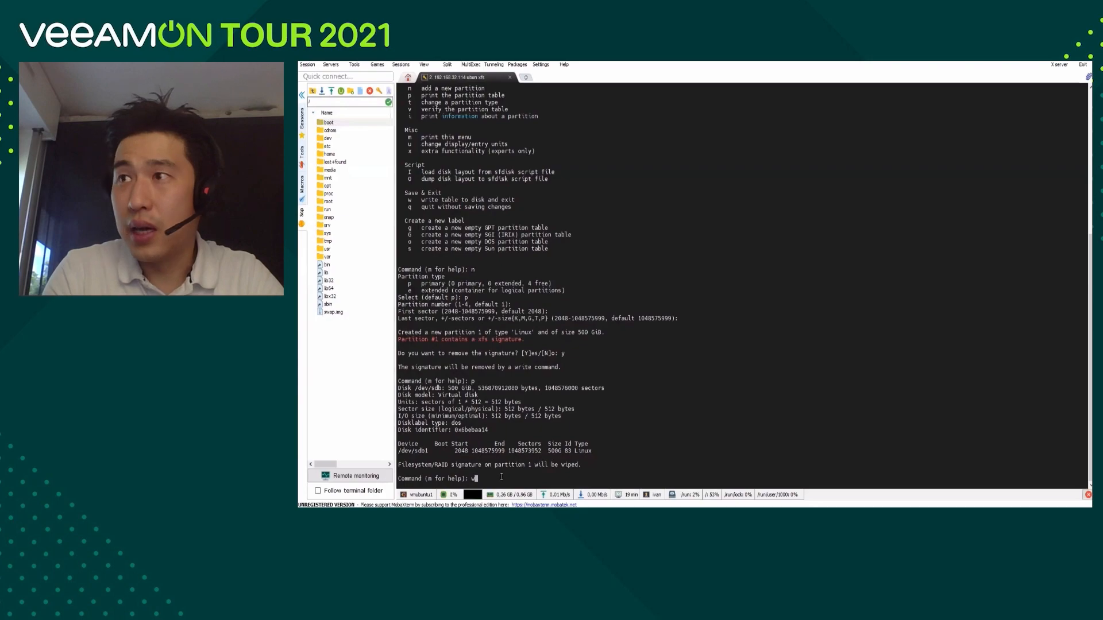
{"action": "type", "text": "w"}
{"action": "key", "text": "Return"}
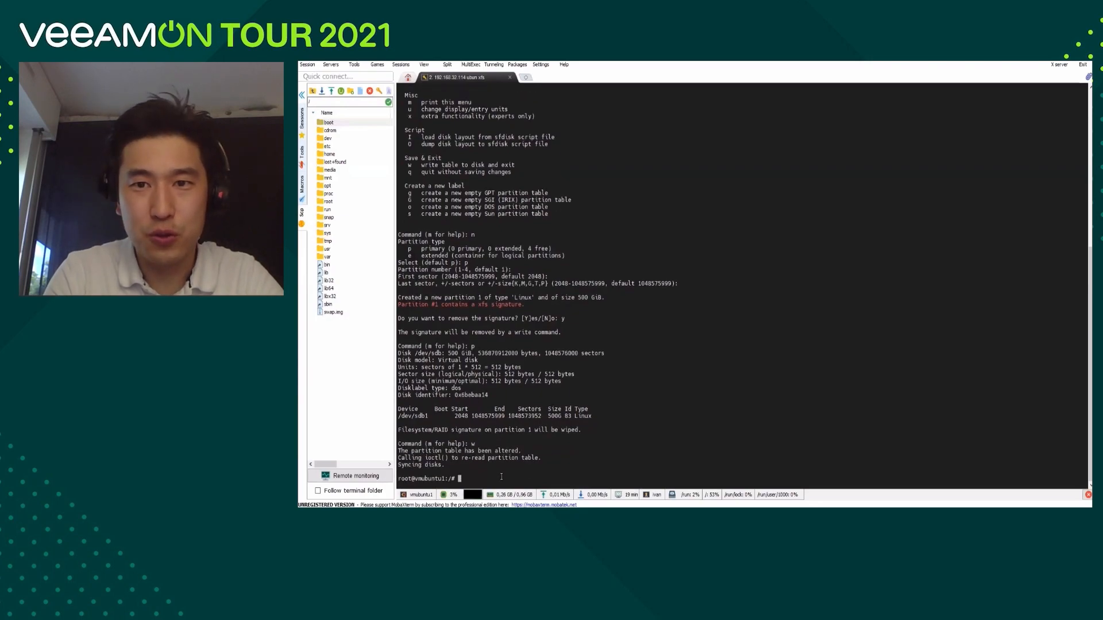
- Run partprobe on /dev/sdb so the system re-reads its partition table
{"action": "type", "text": "par"}
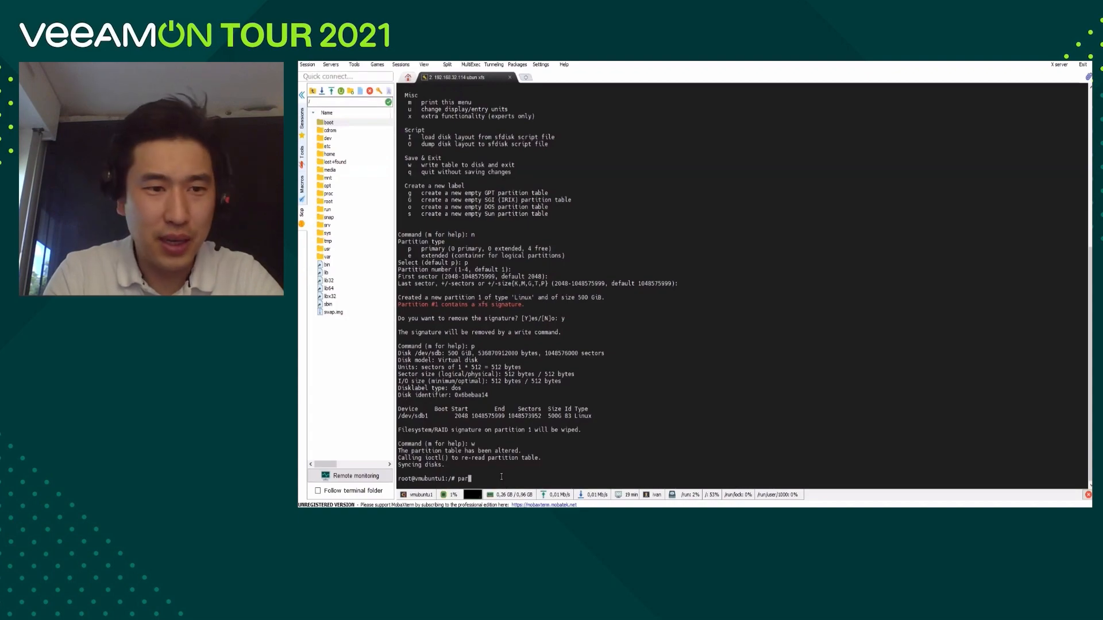
{"action": "type", "text": "tpro"}
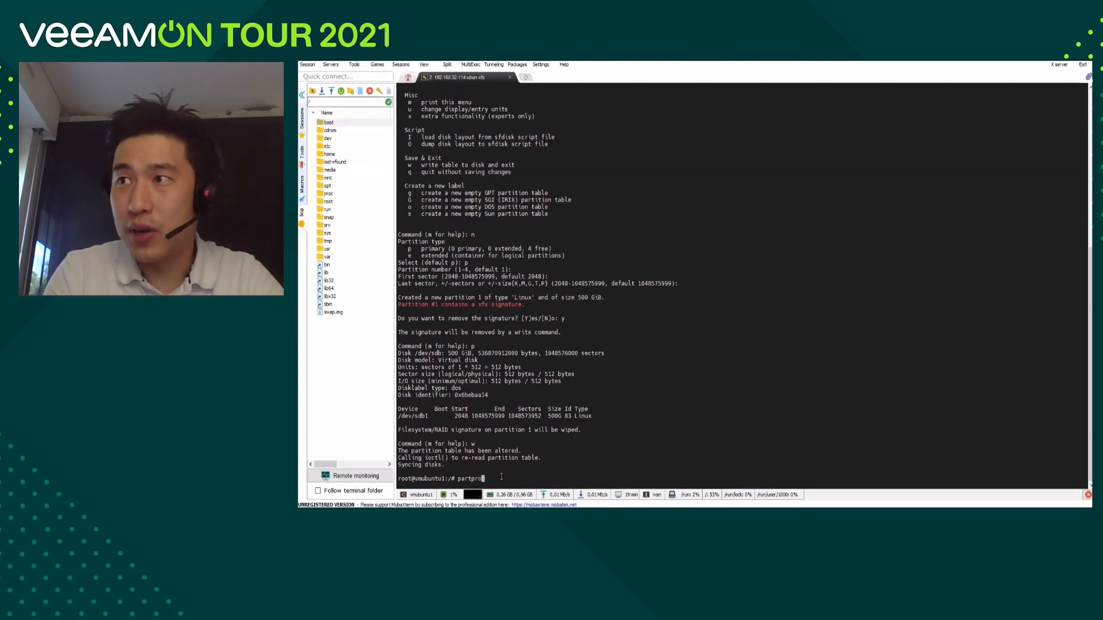
{"action": "type", "text": "be /"}
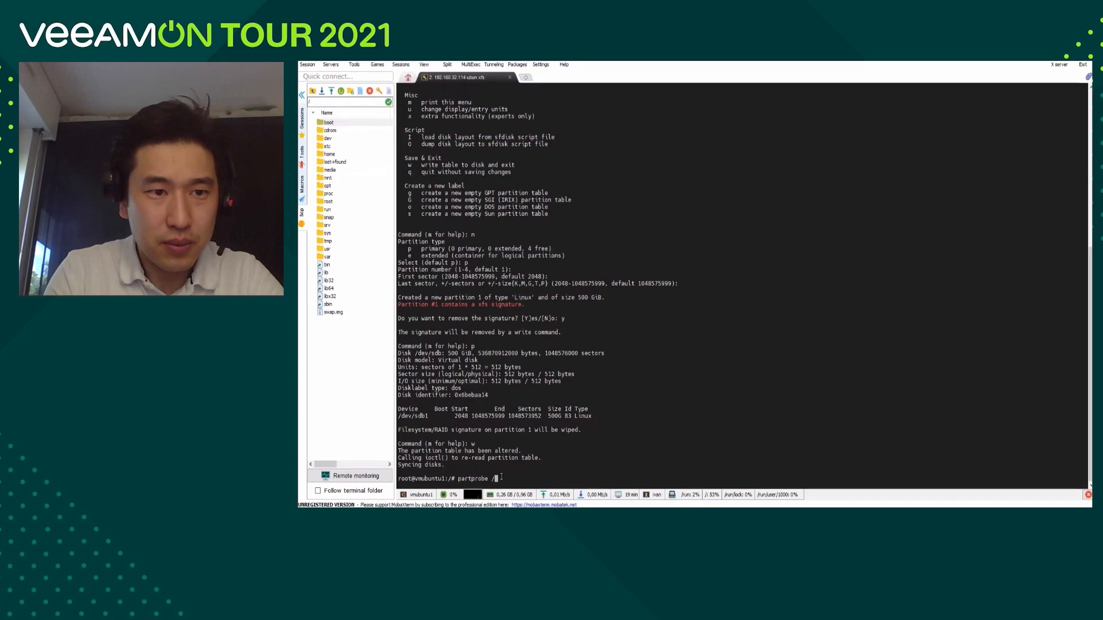
{"action": "type", "text": "dev/"}
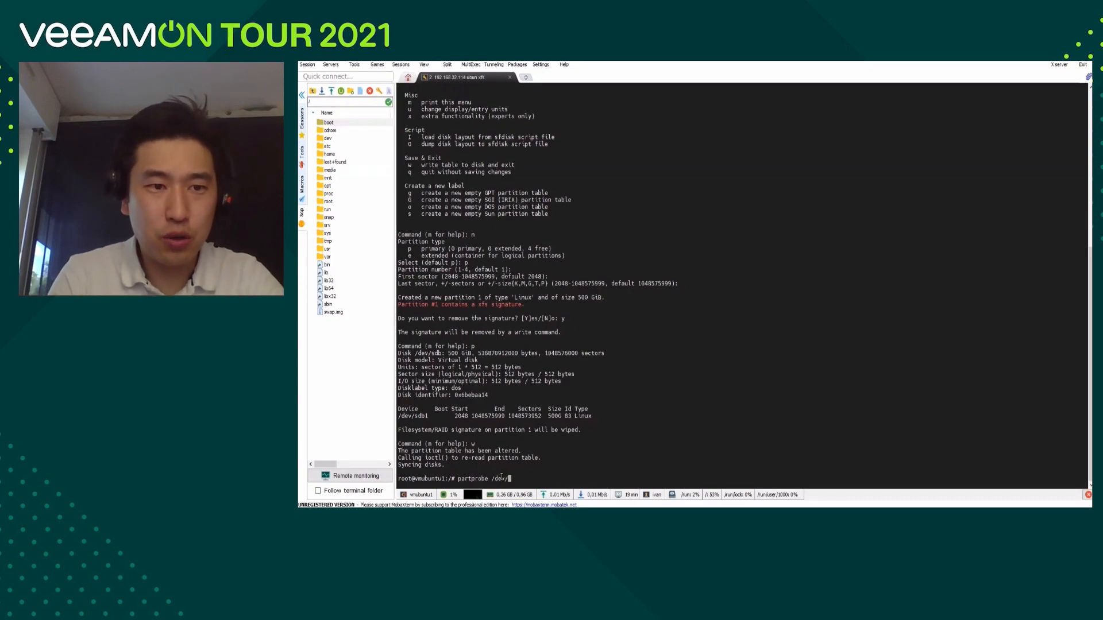
{"action": "type", "text": "/sdb"}
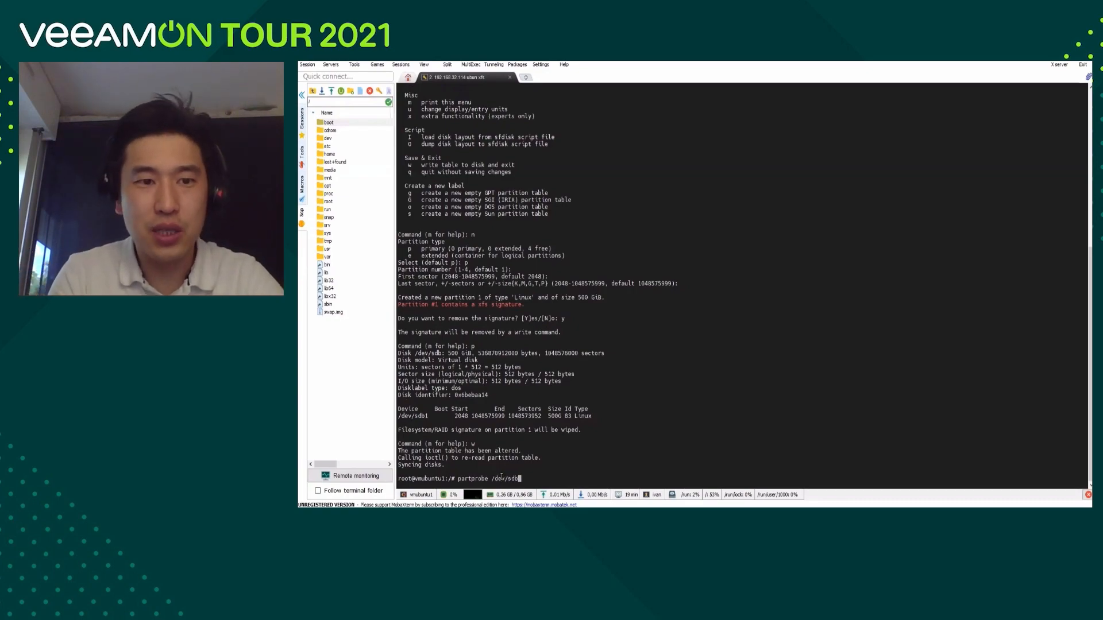
{"action": "key", "text": "Return"}
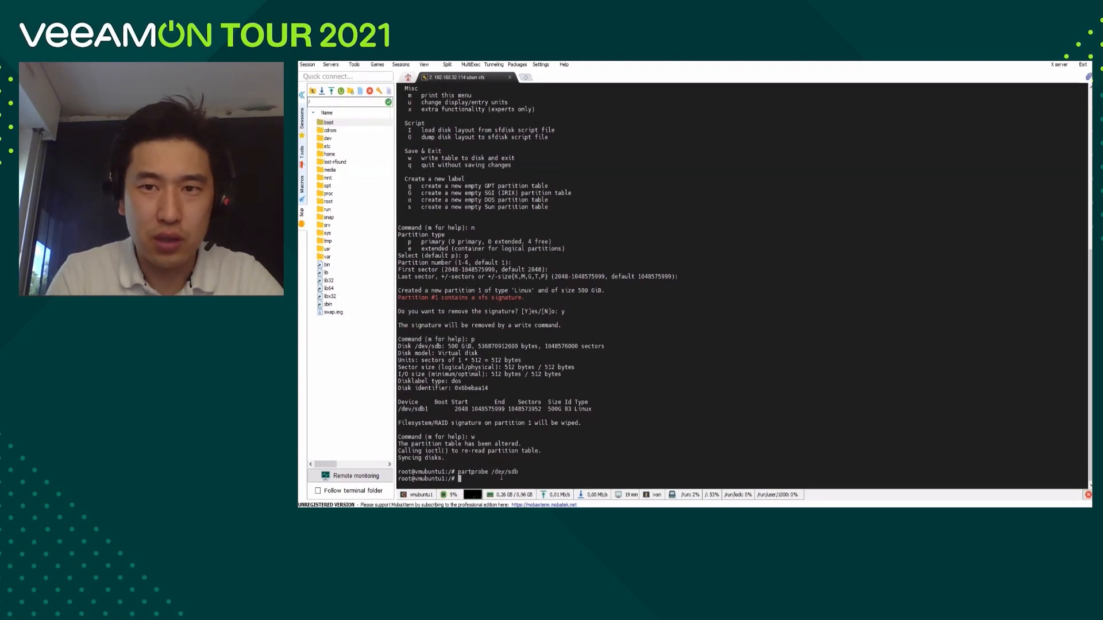
- List all disks and partitions with fdisk -l and inspect the entry for /dev/sdb1
{"action": "type", "text": "f"}
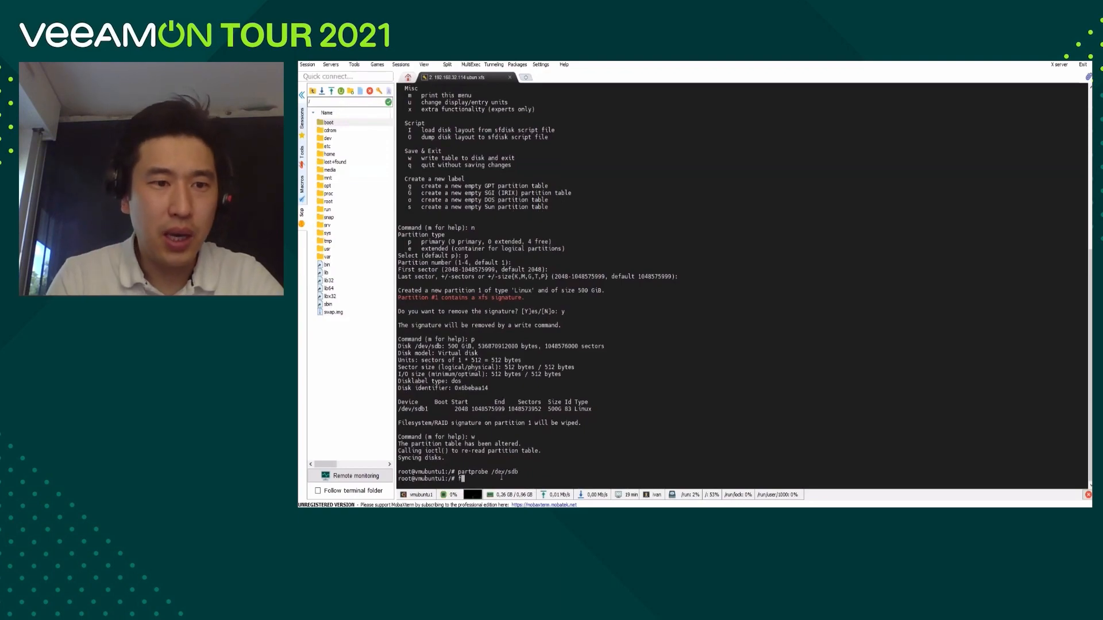
{"action": "type", "text": "disk -"}
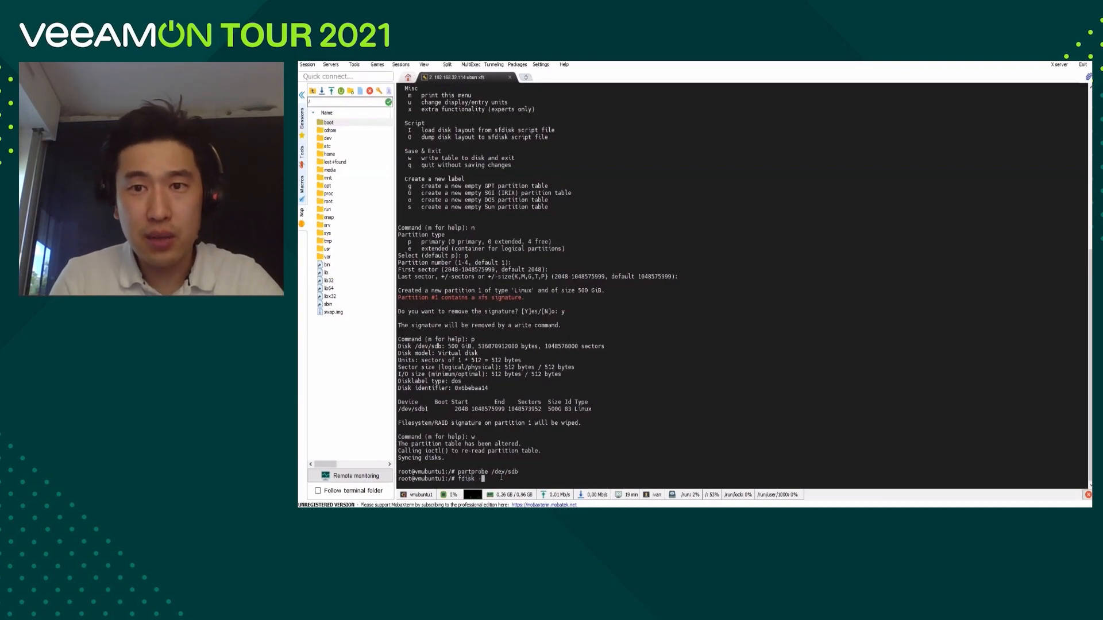
{"action": "type", "text": "l"}
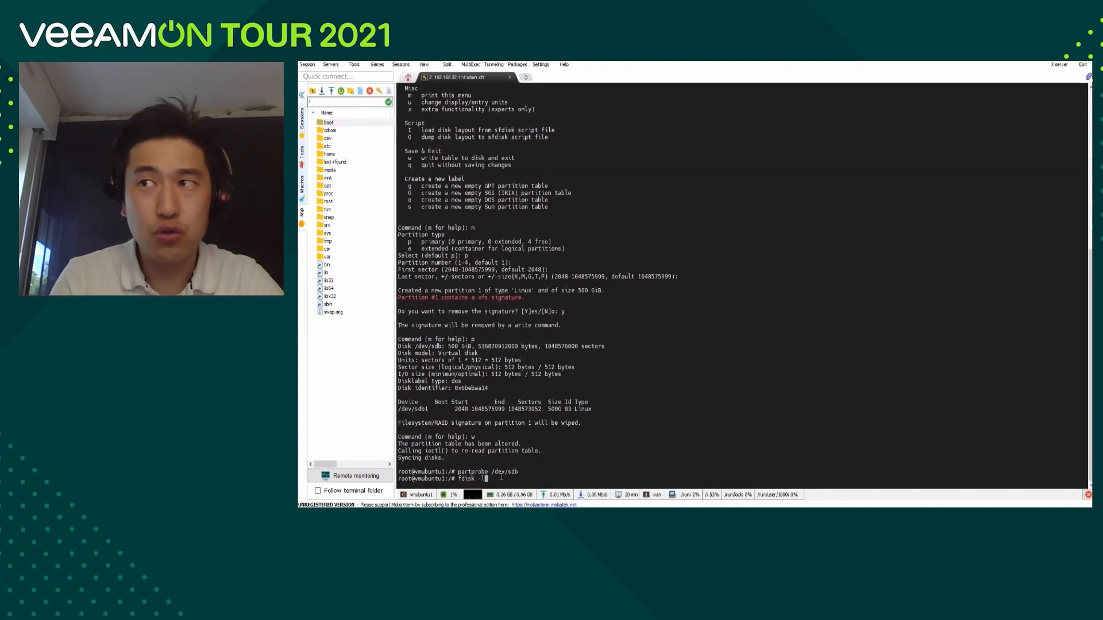
{"action": "key", "text": "Return"}
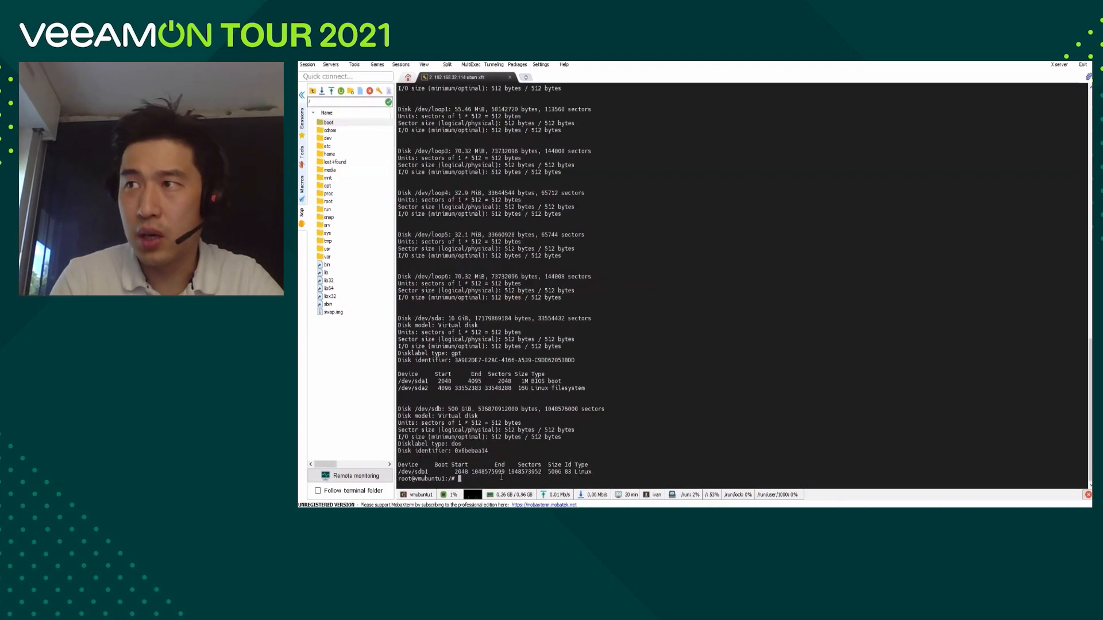
{"action": "left_click_drag", "start_coordinate": [610, 469], "coordinate": [436, 468]}
{"action": "left_click", "coordinate": [472, 484]}
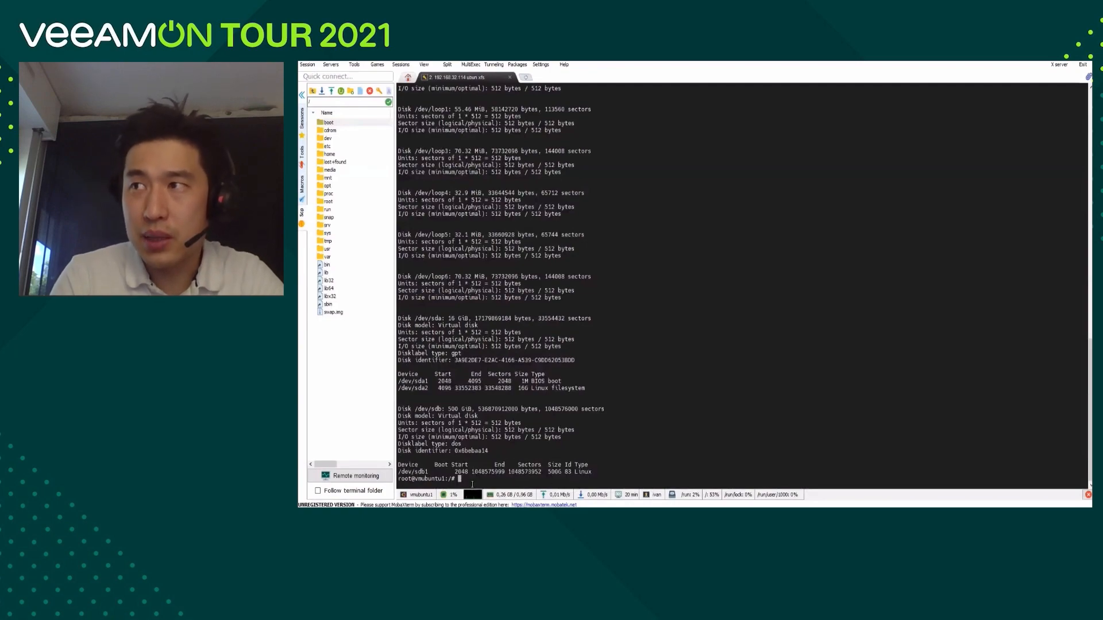
- Clear the terminal and compose an mkfs.xfs command with the block size option -b size=4096
{"action": "type", "text": "clear"}
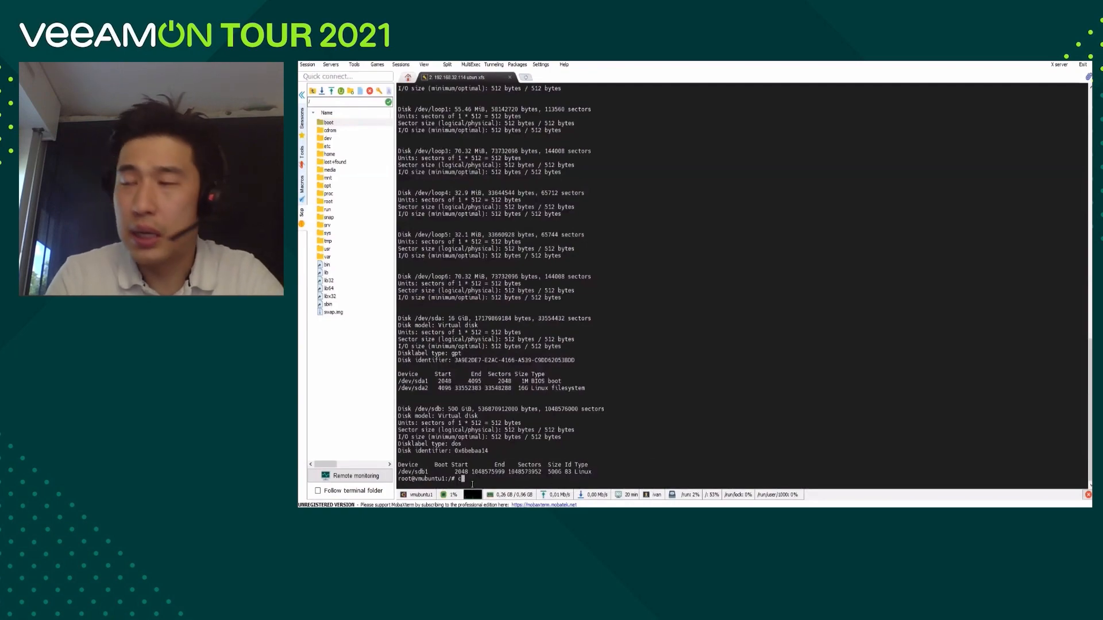
{"action": "key", "text": "Return"}
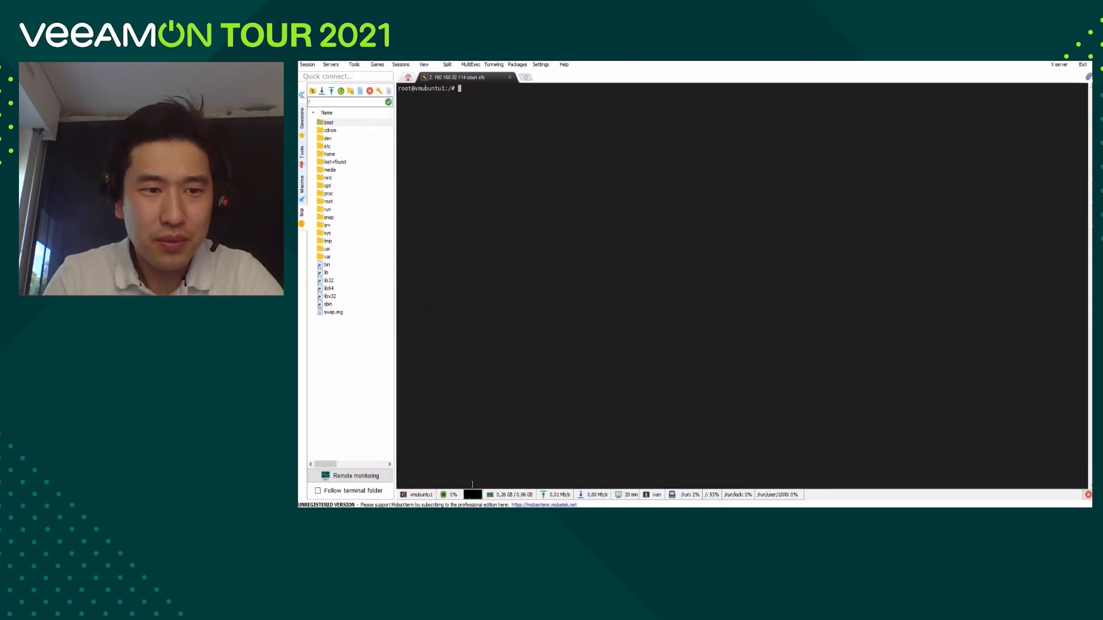
{"action": "type", "text": "mk"}
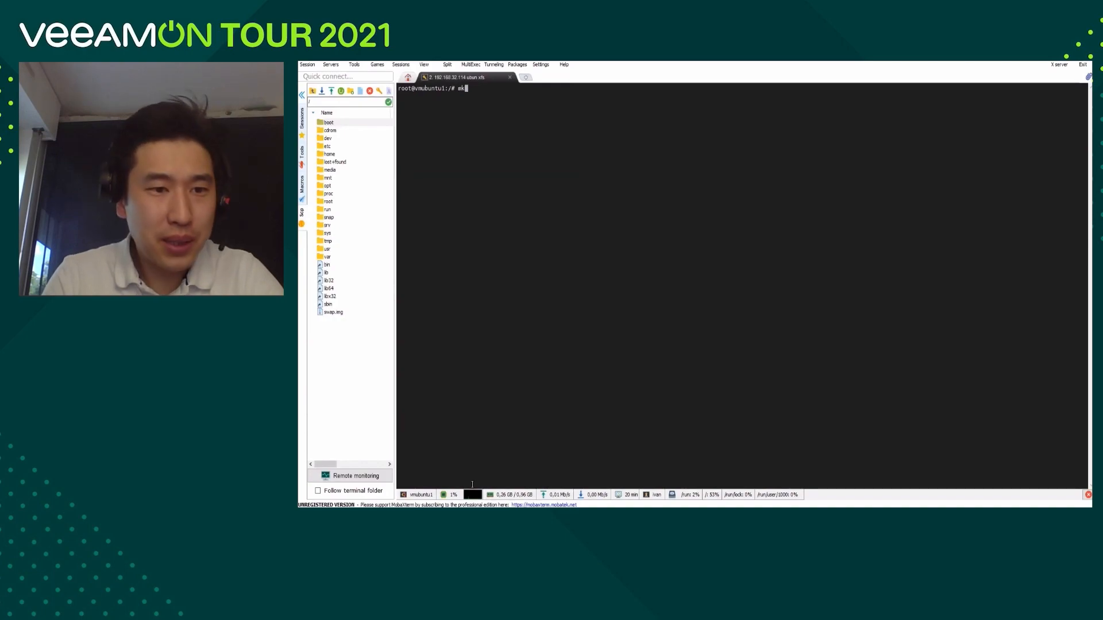
{"action": "type", "text": "fs"}
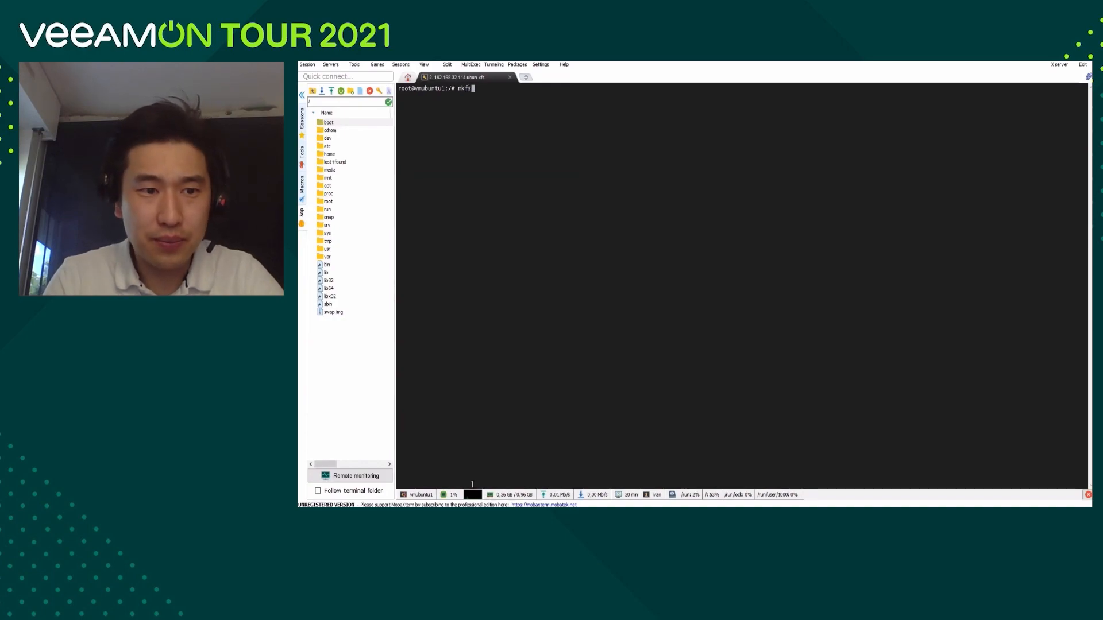
{"action": "type", "text": "."}
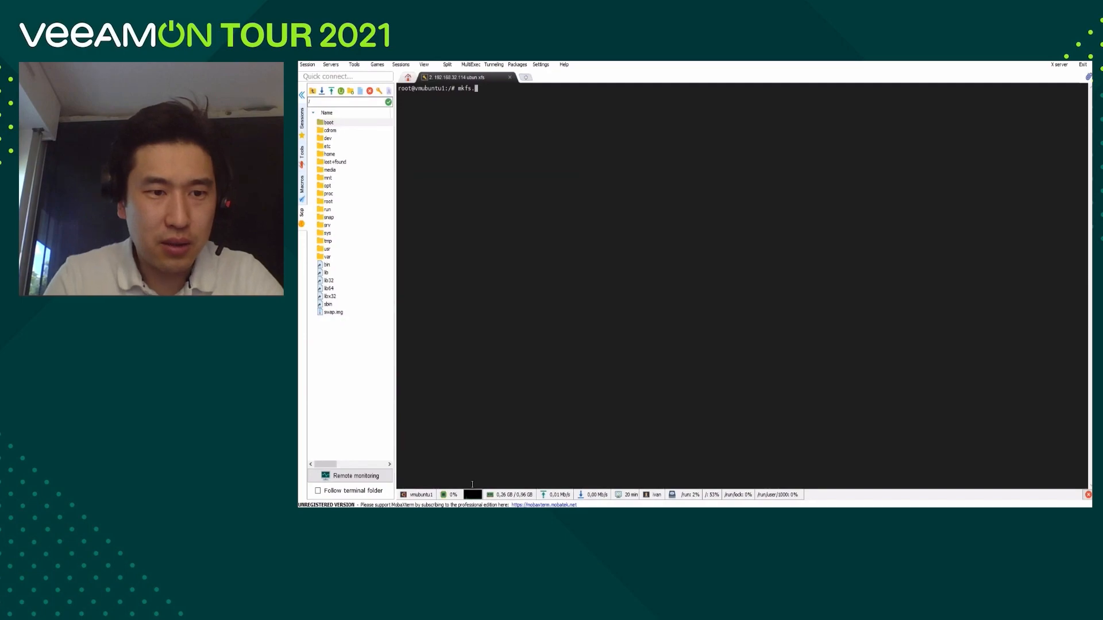
{"action": "type", "text": "xf"}
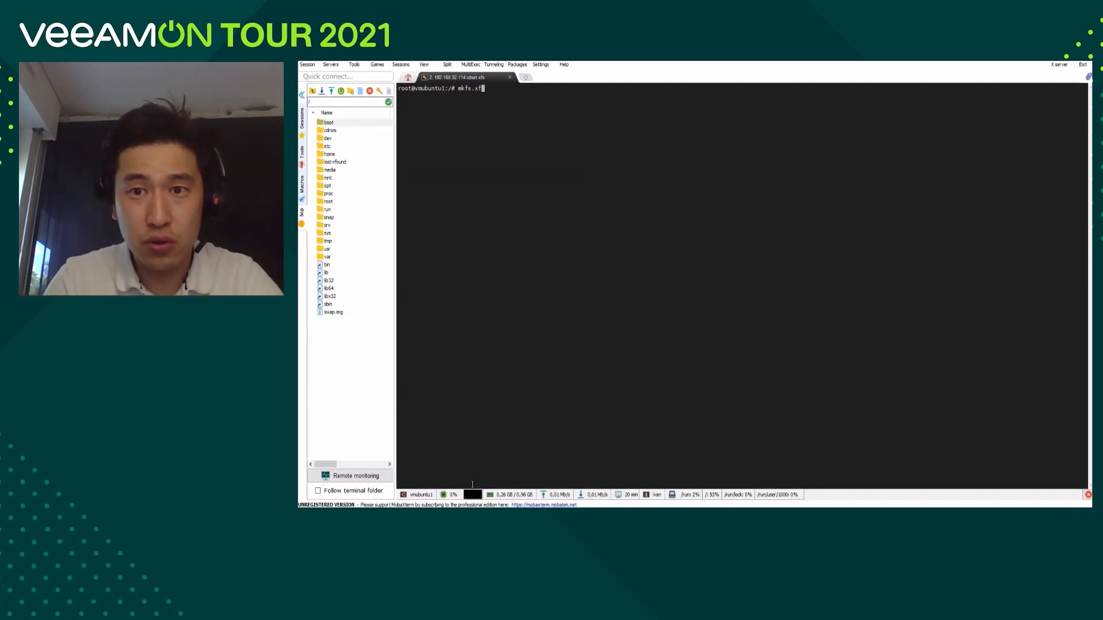
{"action": "type", "text": "s -"}
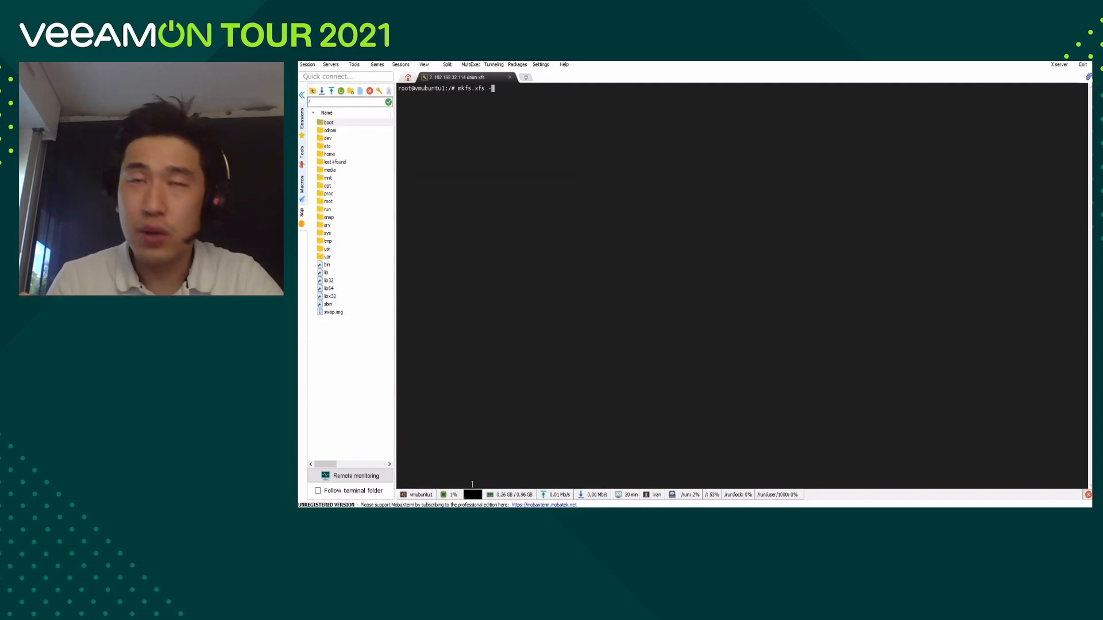
{"action": "type", "text": "b siz"}
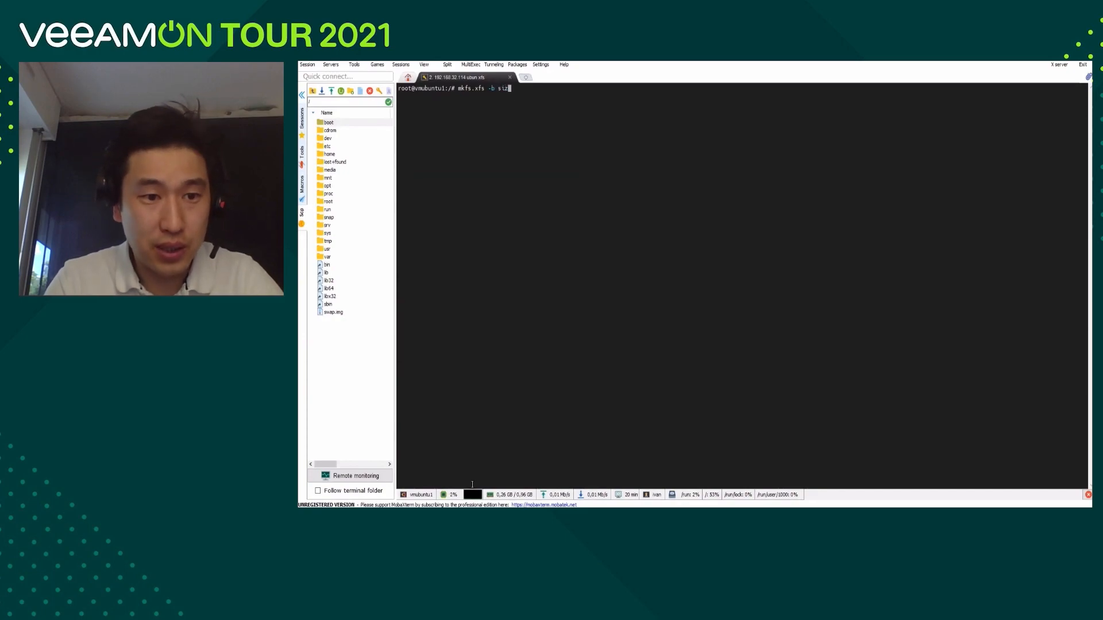
{"action": "type", "text": "e="}
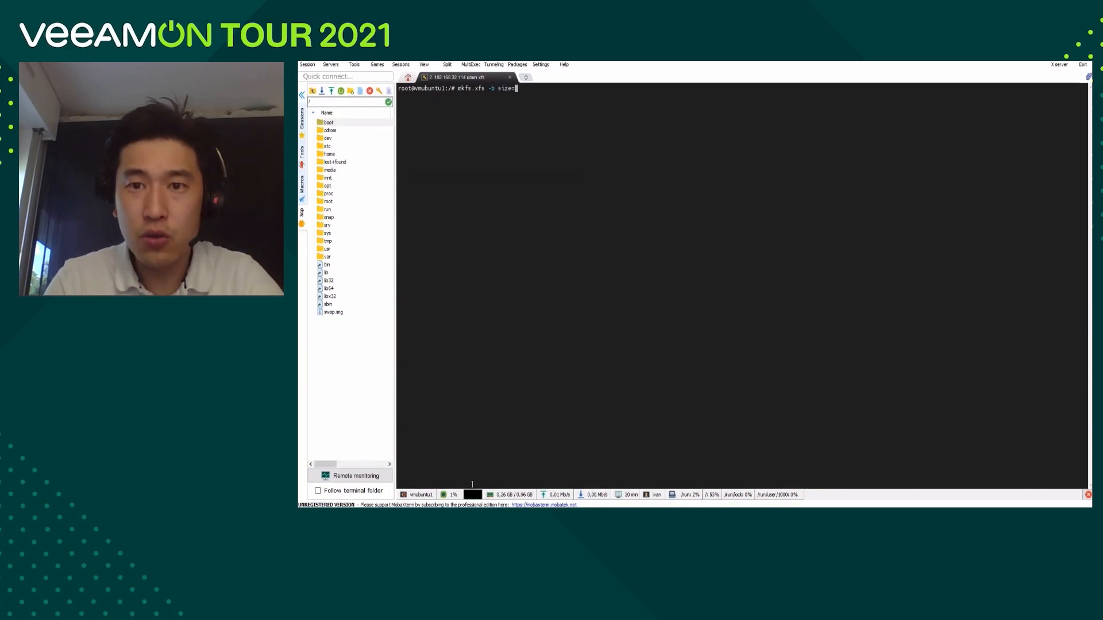
{"action": "type", "text": "4096"}
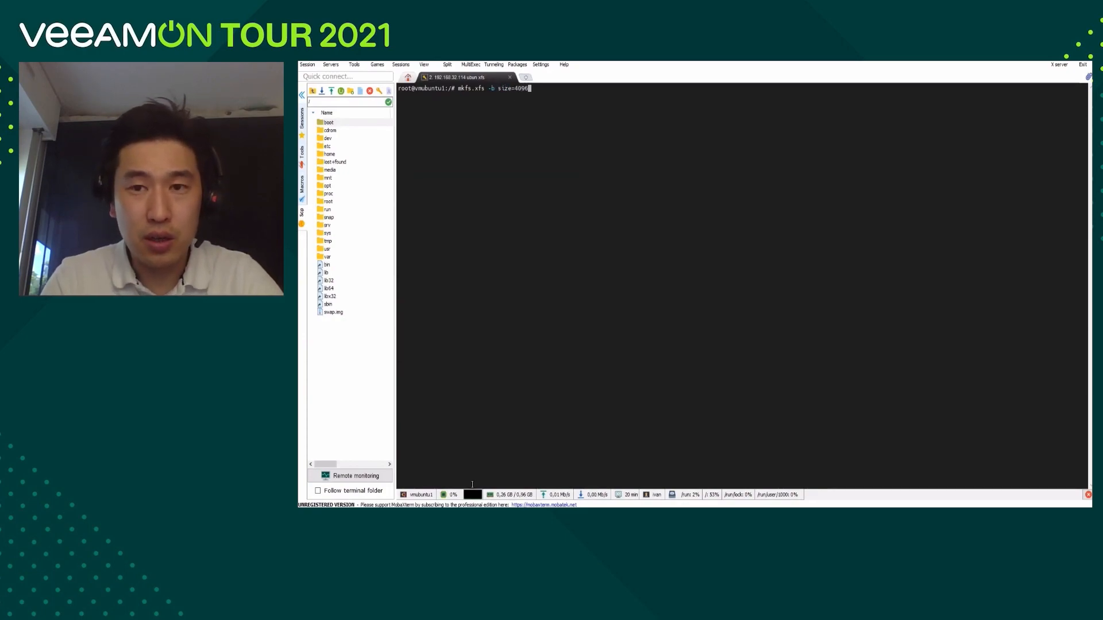
- Add the metadata options -m reflink=1,crc=1 to the mkfs.xfs command
{"action": "type", "text": " -m re"}
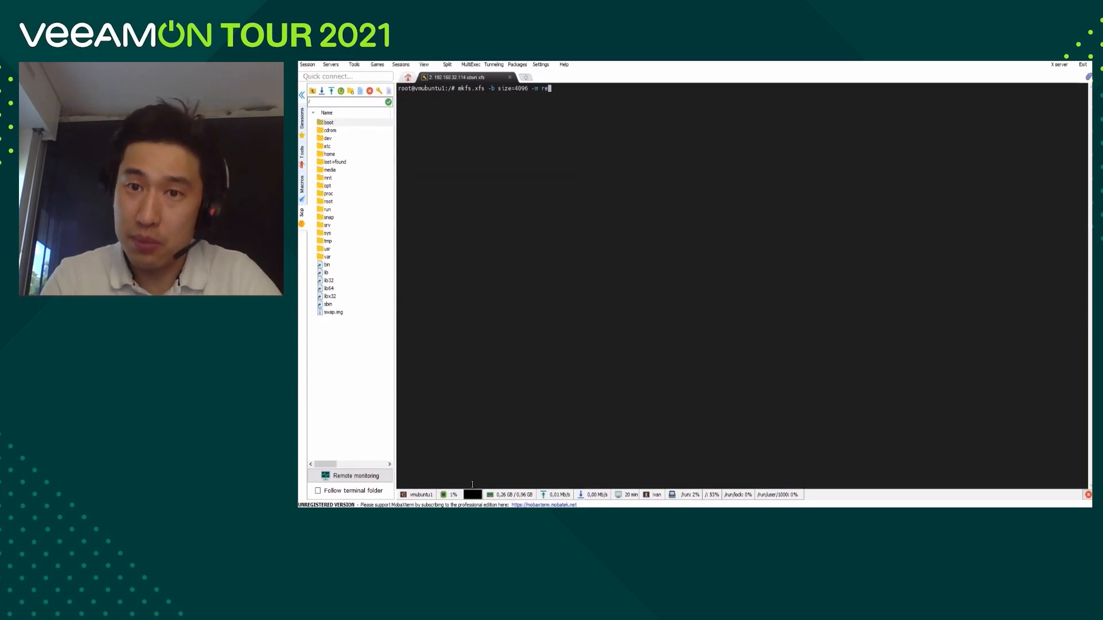
{"action": "type", "text": "flink"}
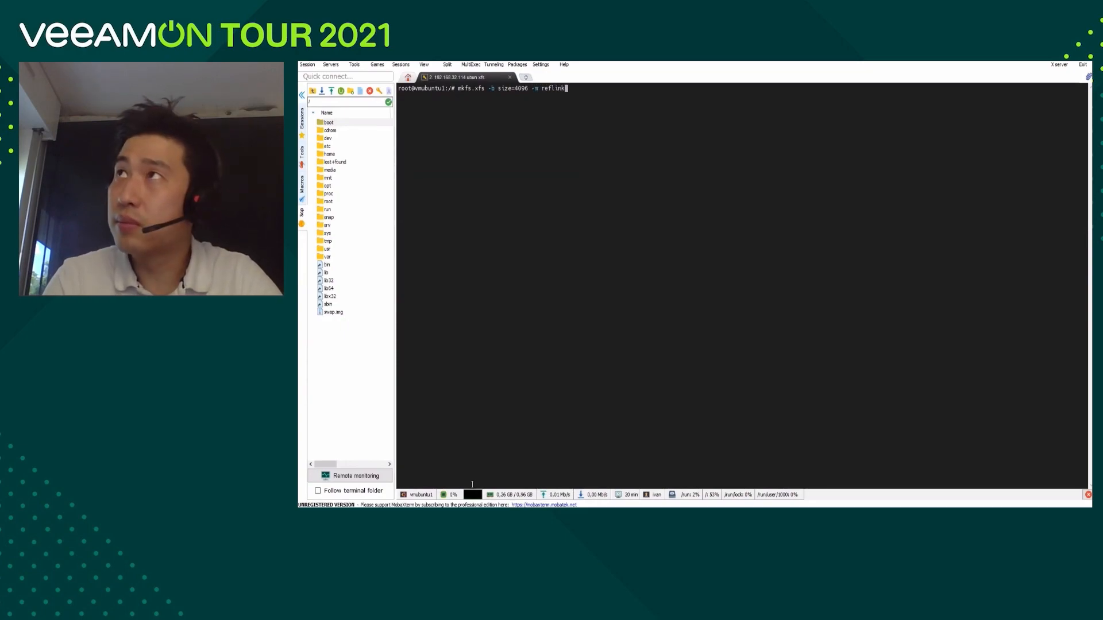
{"action": "type", "text": "=1"}
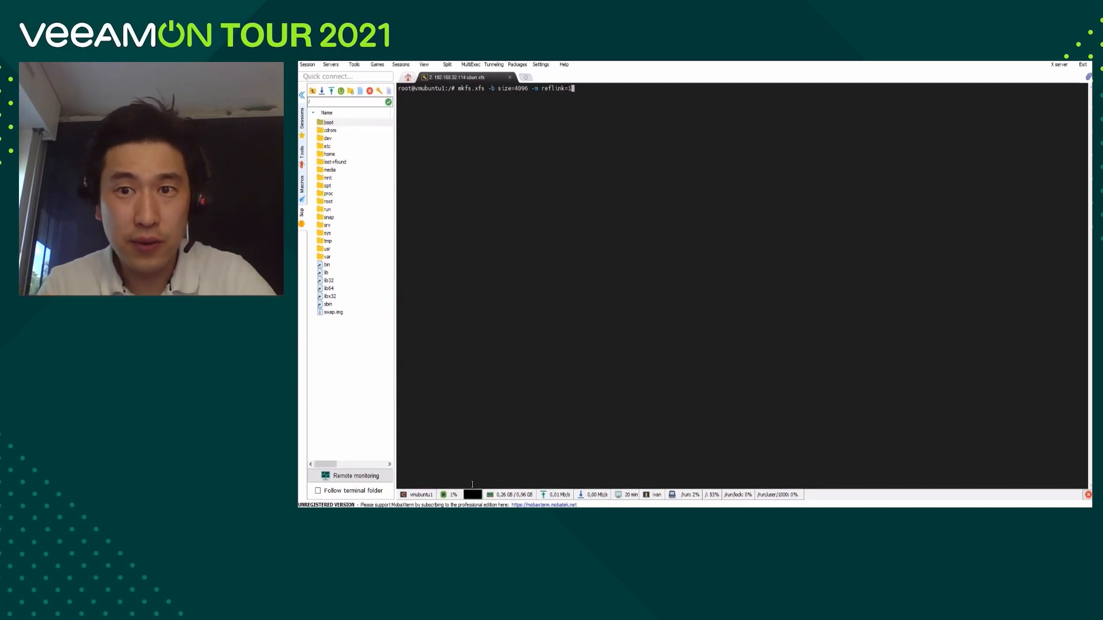
{"action": "type", "text": ","}
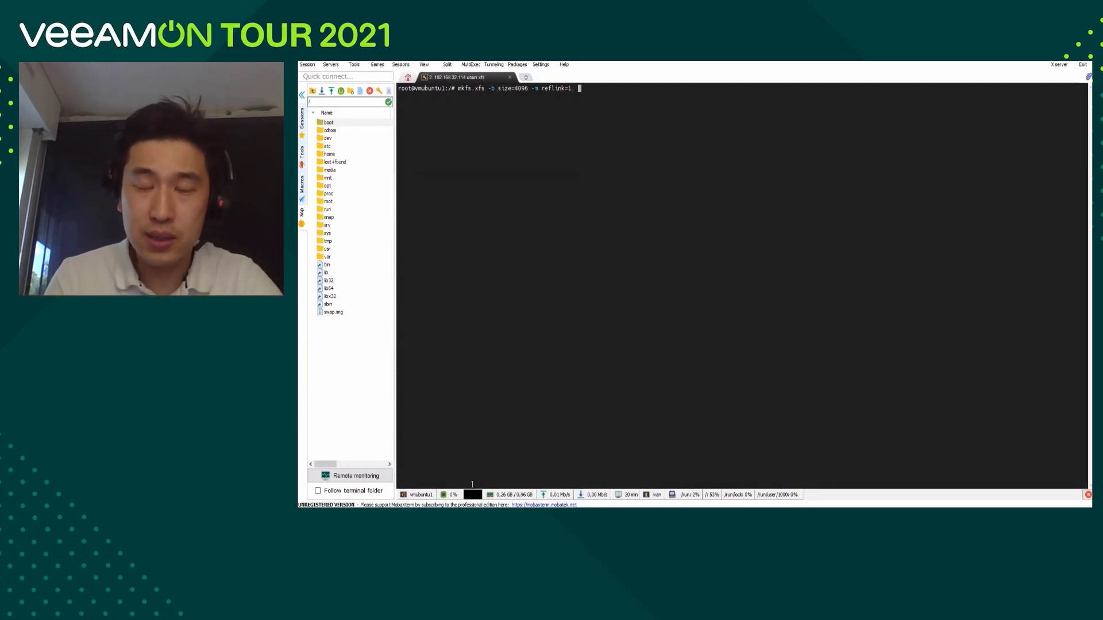
{"action": "key", "text": "BackSpace"}
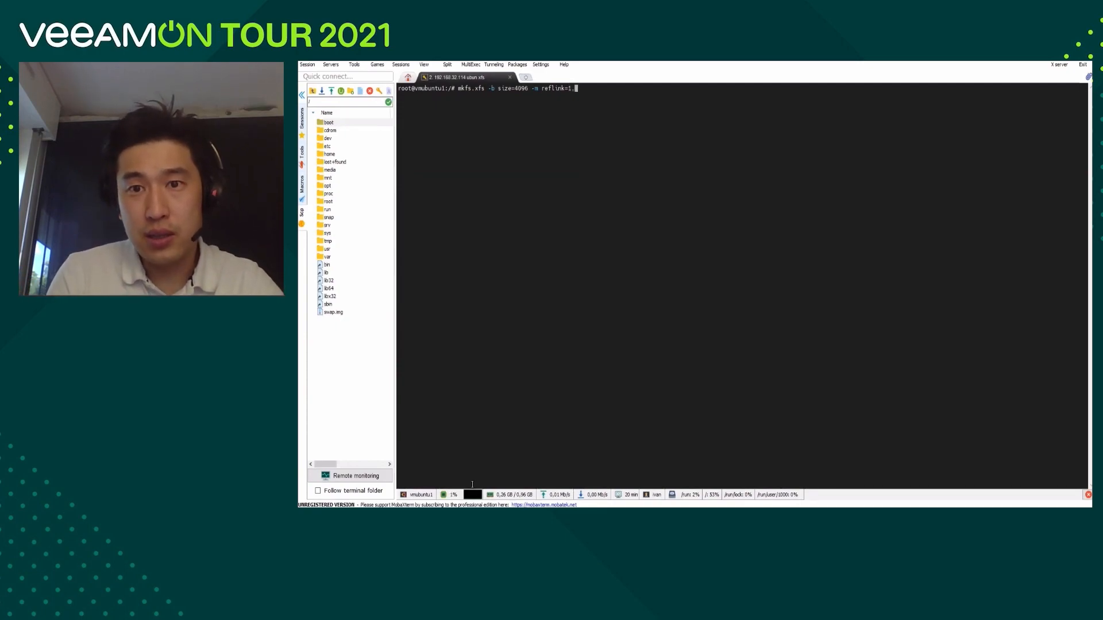
{"action": "type", "text": "crc"}
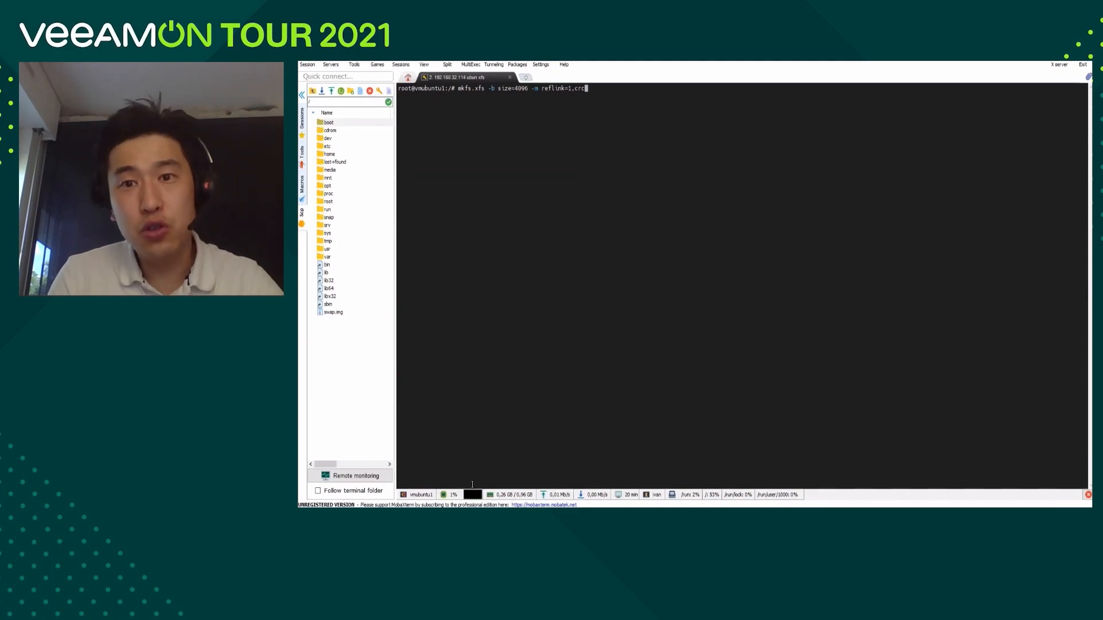
{"action": "type", "text": "="}
{"action": "type", "text": "1"}
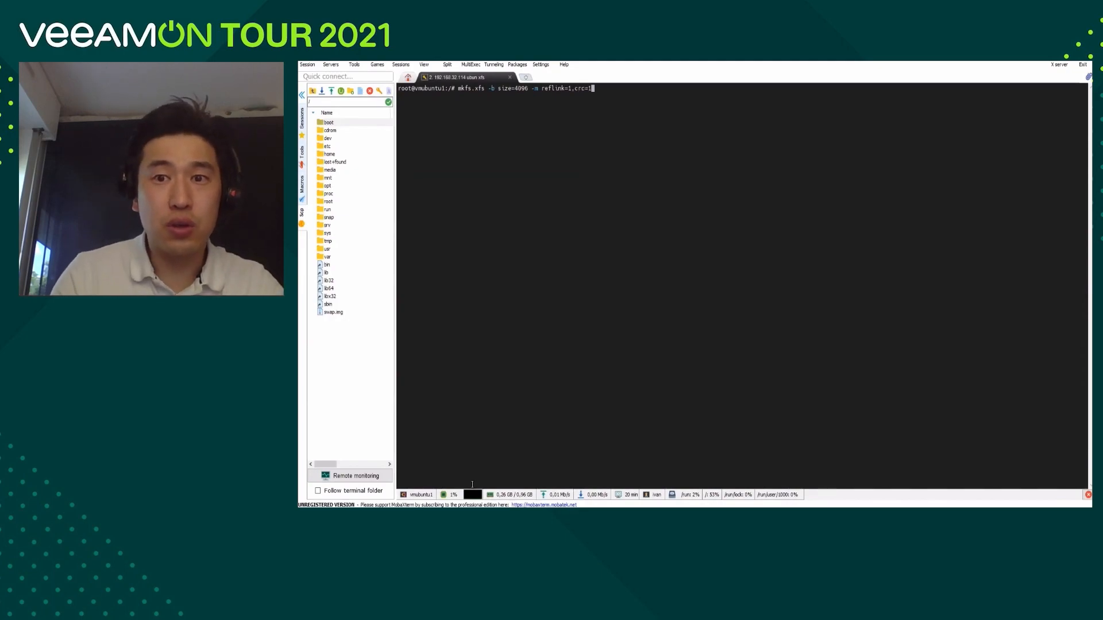
- Complete the mkfs.xfs command with /dev/sdb1 as the target and run it to format the partition
{"action": "type", "text": " /de"}
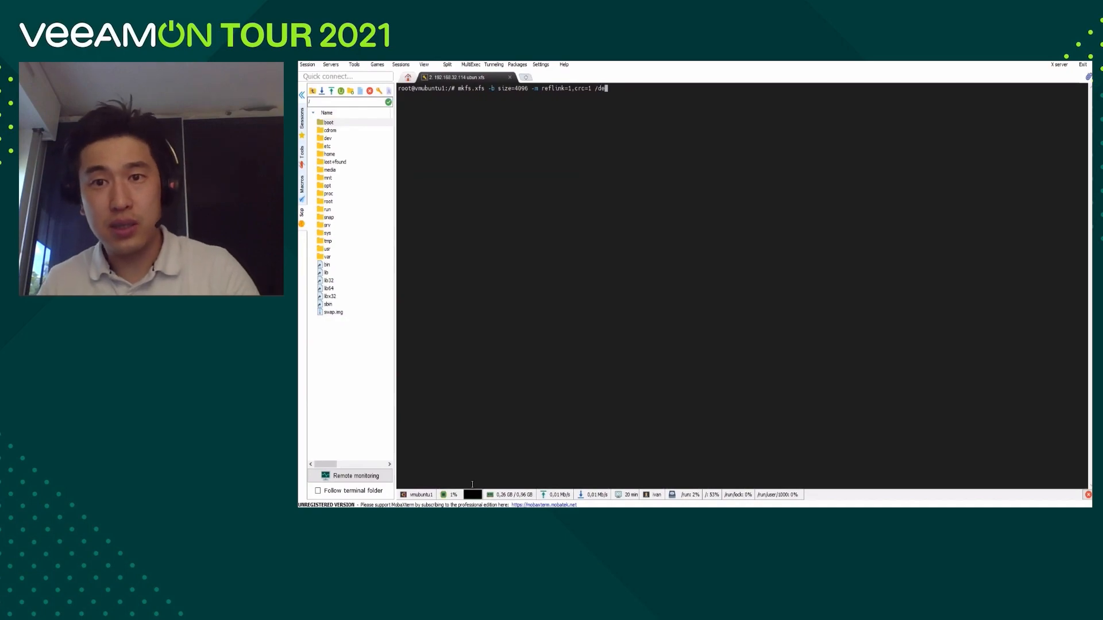
{"action": "type", "text": "v/"}
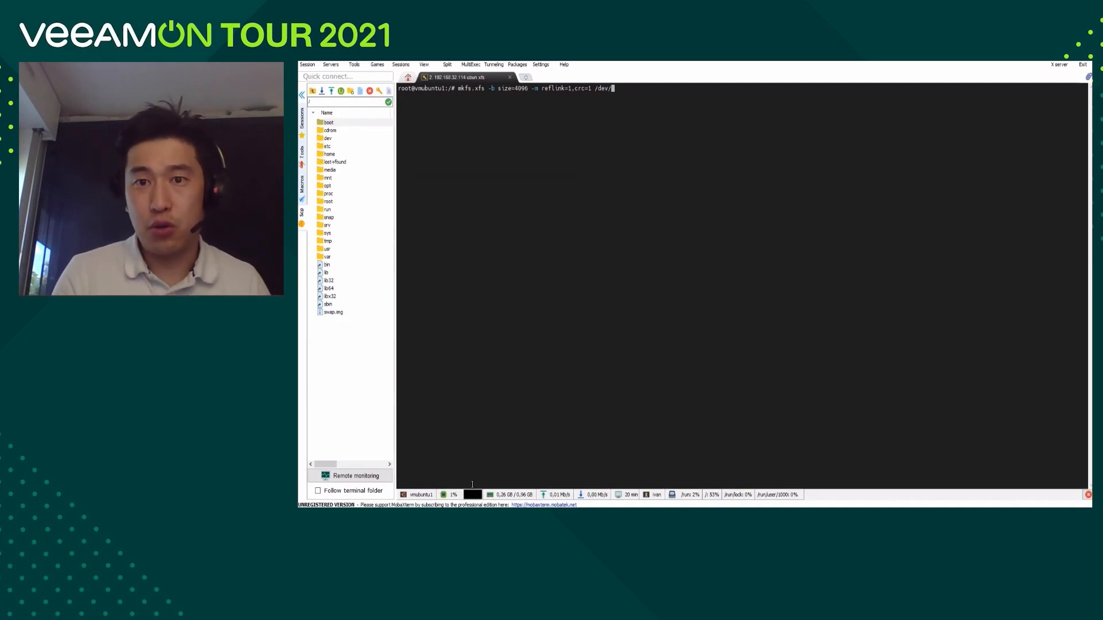
{"action": "type", "text": "s"}
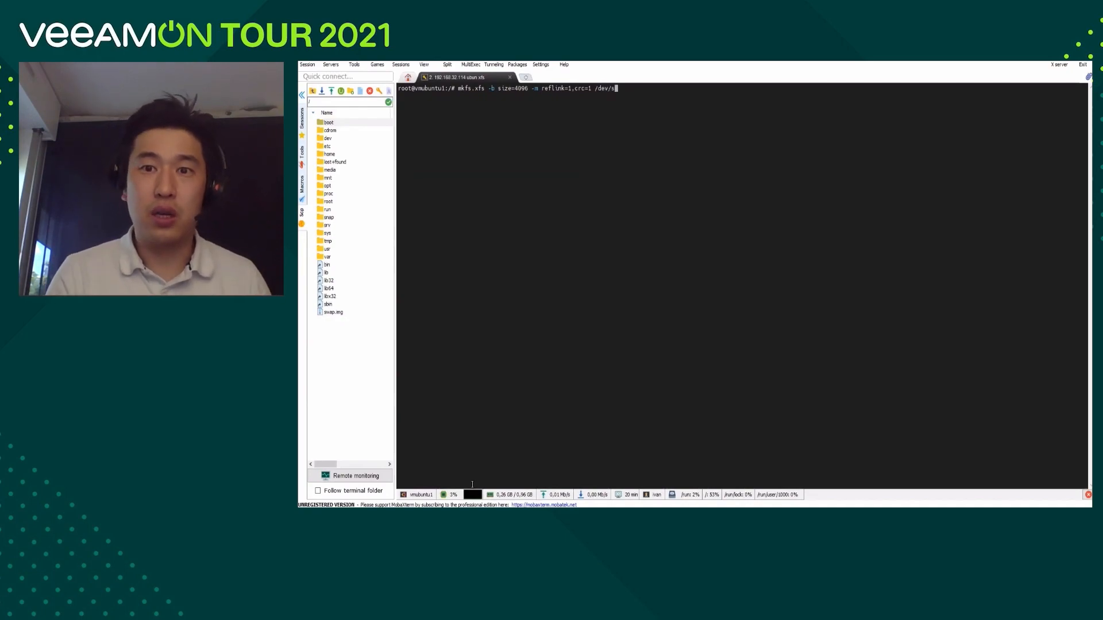
{"action": "type", "text": "d"}
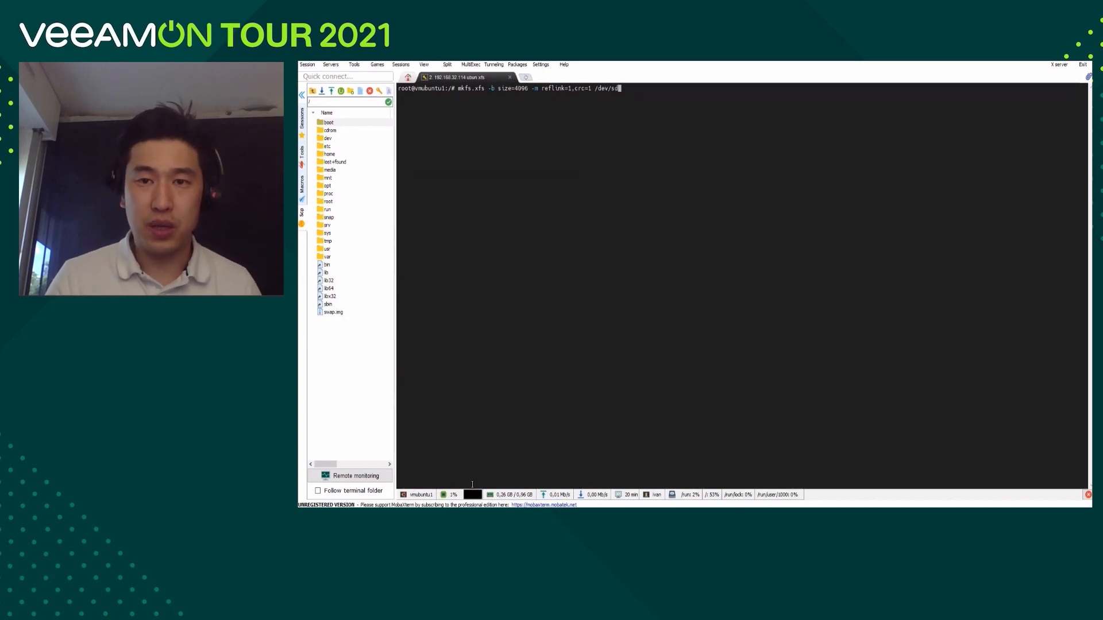
{"action": "type", "text": "b1"}
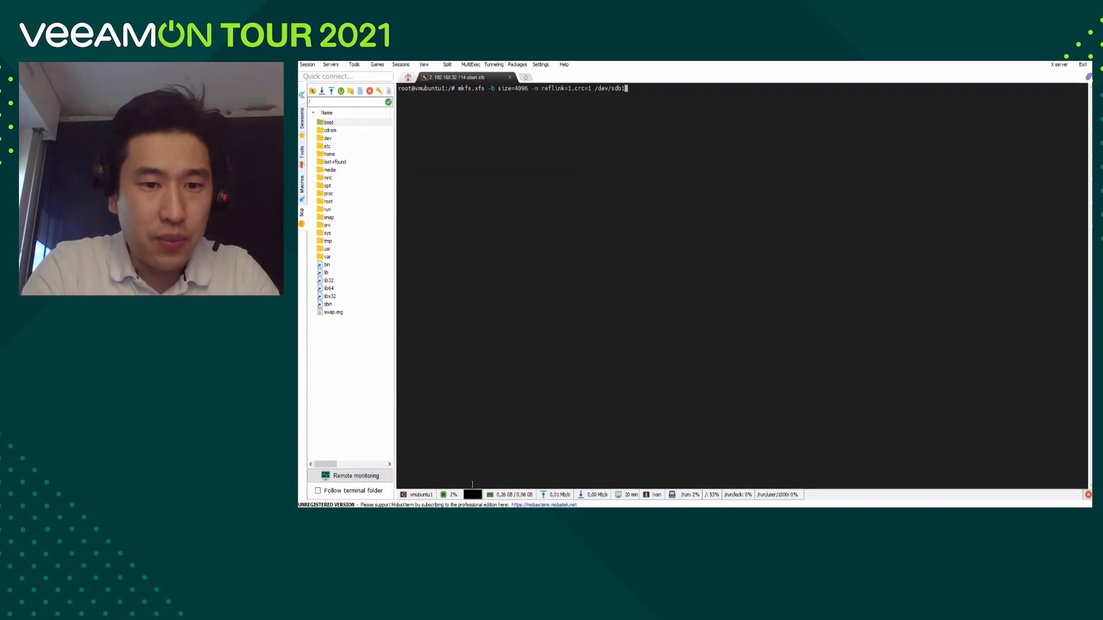
{"action": "key", "text": "Return"}
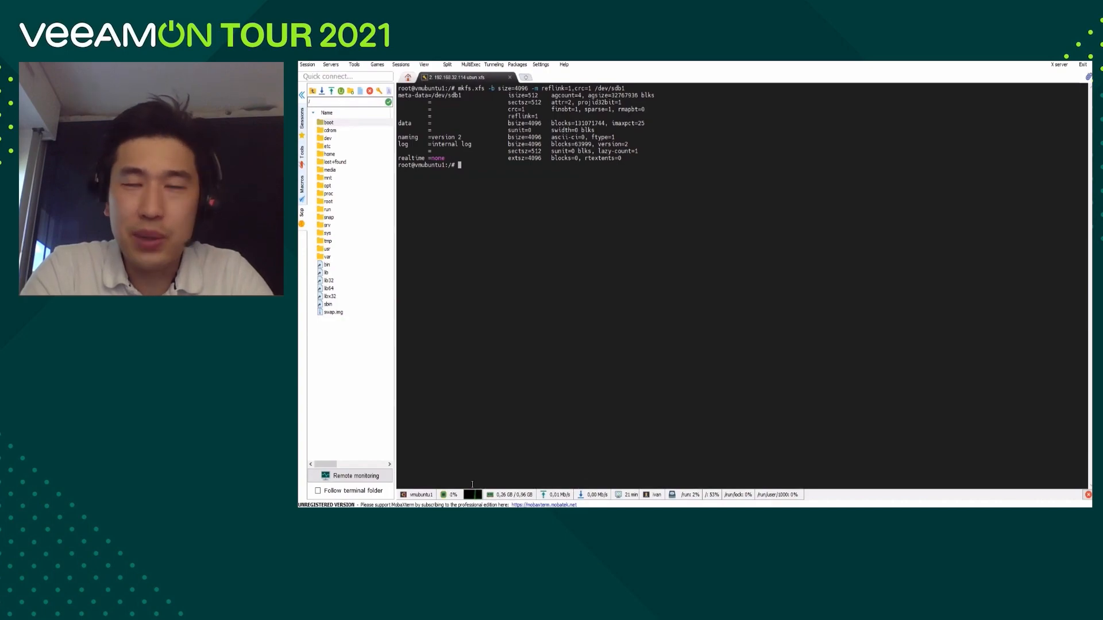
- Create the mount point directory /repoXFS with mkdir
{"action": "type", "text": "mkdir"}
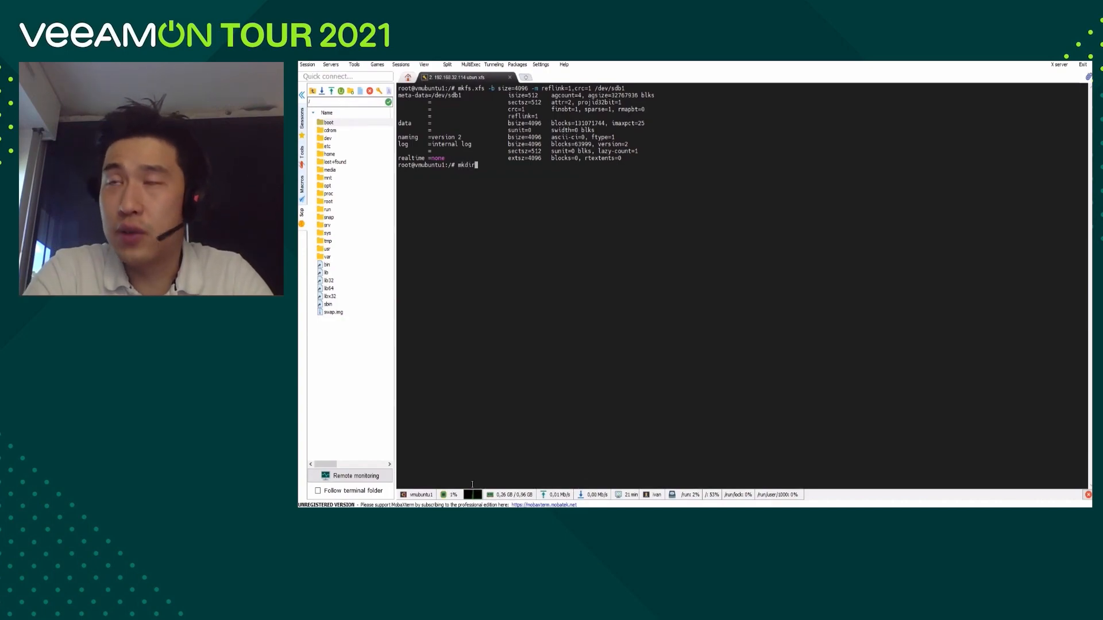
{"action": "key", "text": "BackSpace"}
{"action": "type", "text": "r"}
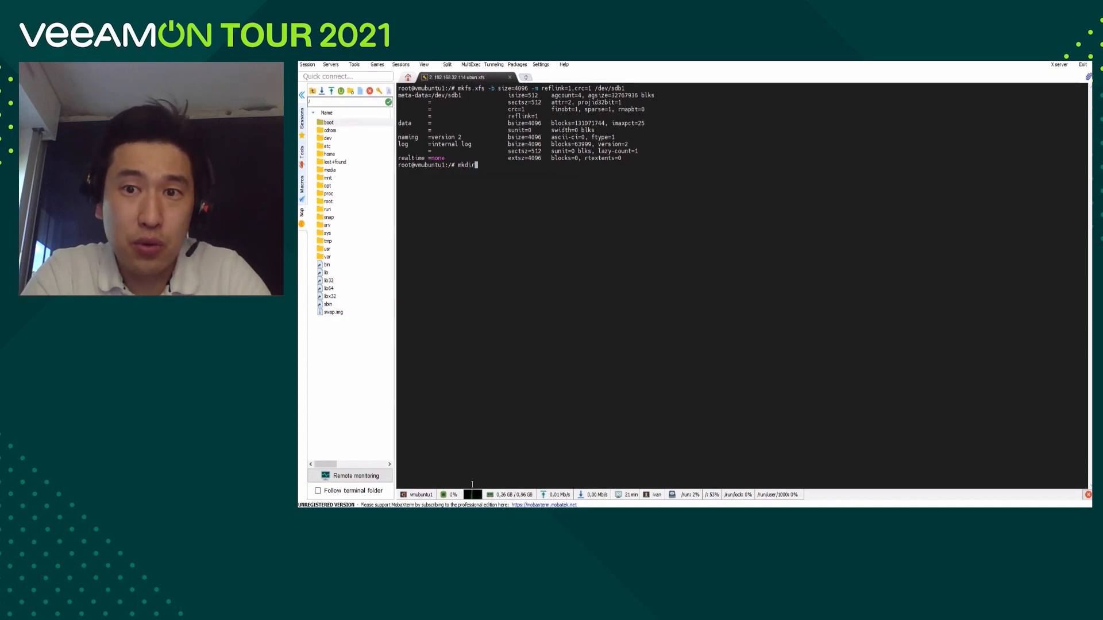
{"action": "type", "text": " /"}
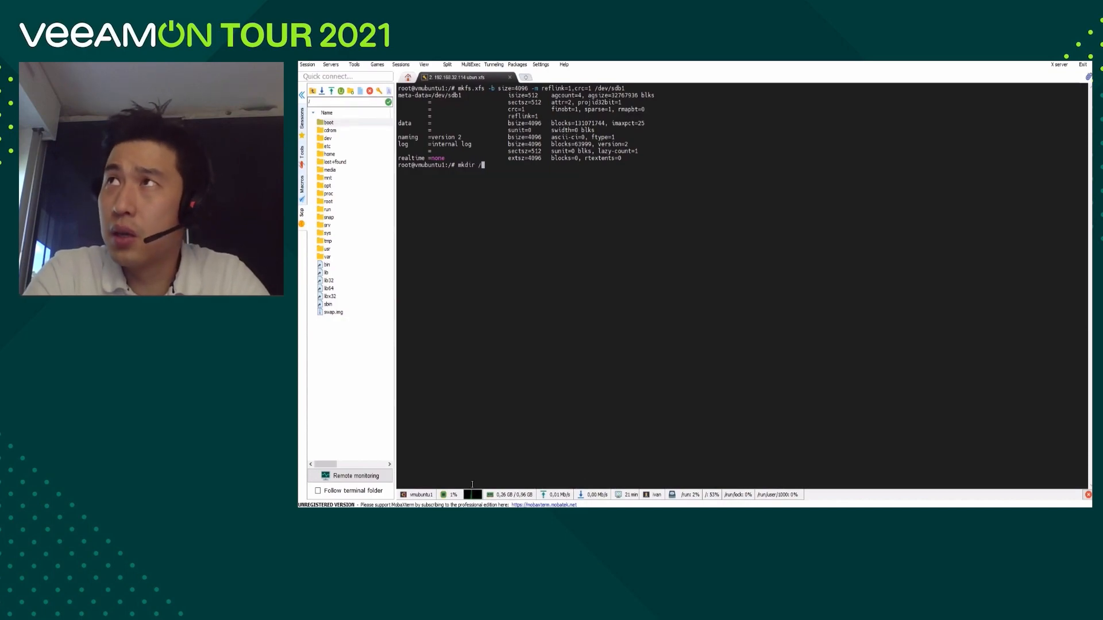
{"action": "type", "text": "repoXFS"}
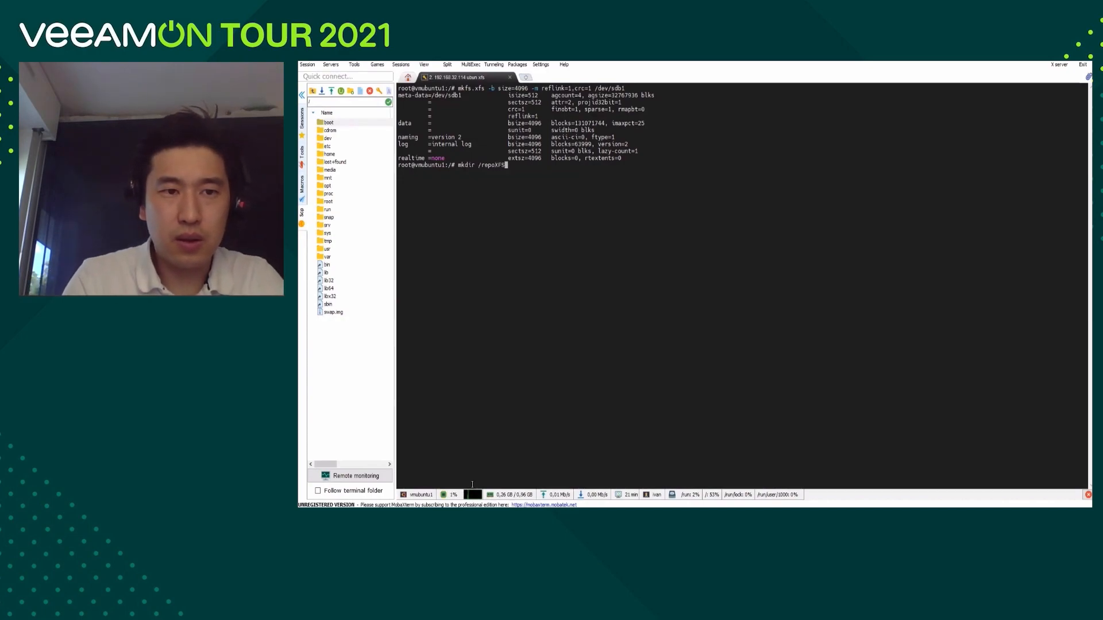
{"action": "key", "text": "Return"}
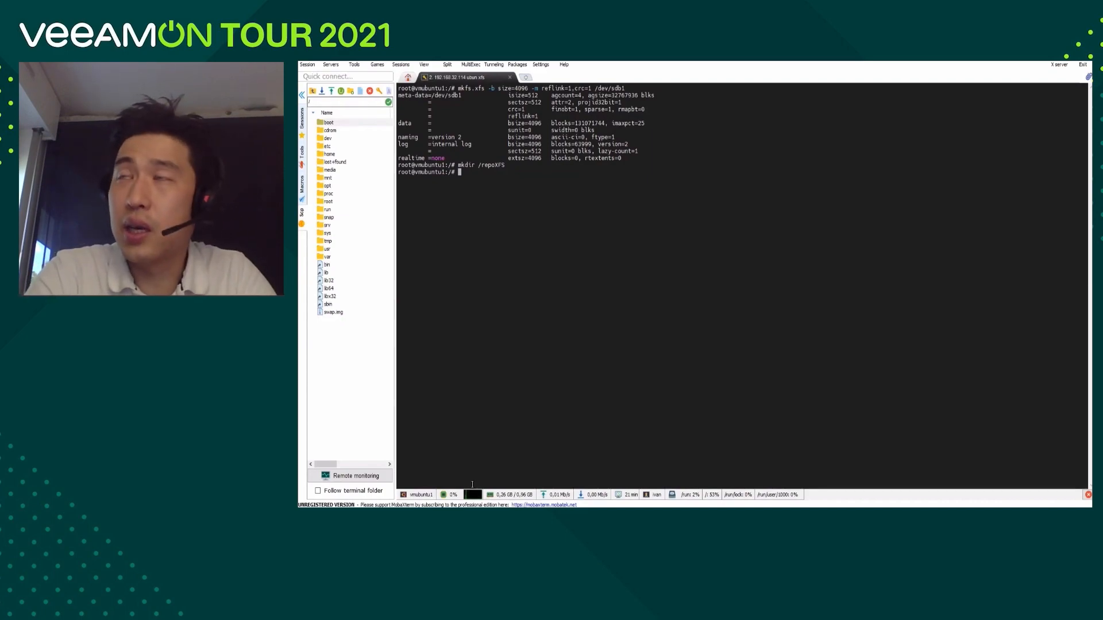
- List the root directory's contents with ls and check for the repoXFS folder
{"action": "type", "text": "ls"}
{"action": "key", "text": "Return"}
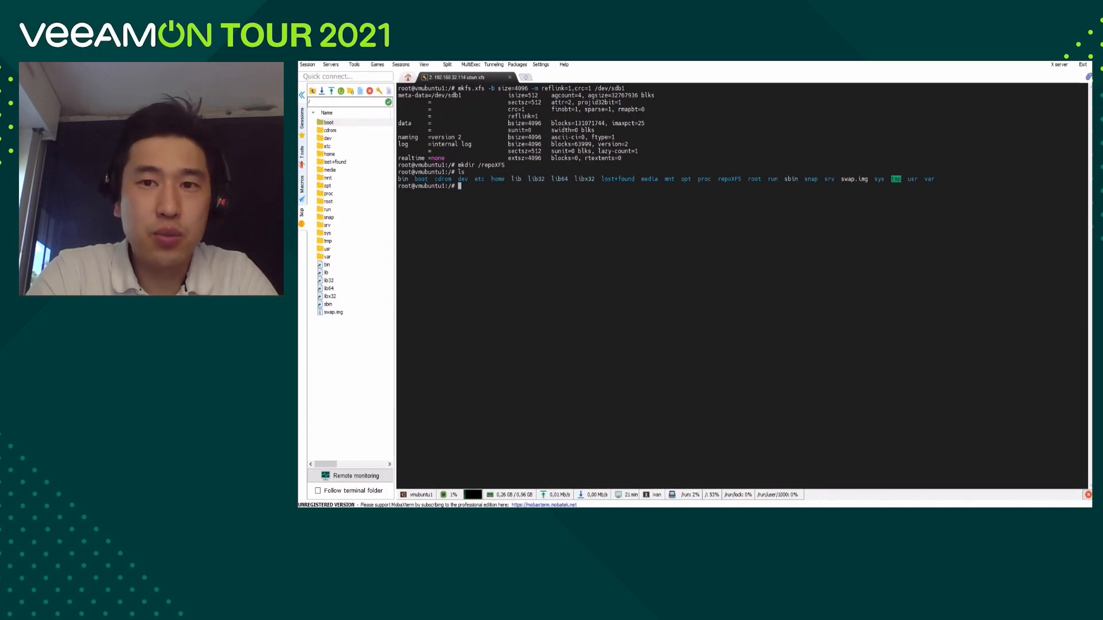
{"action": "double_click", "coordinate": [726, 180]}
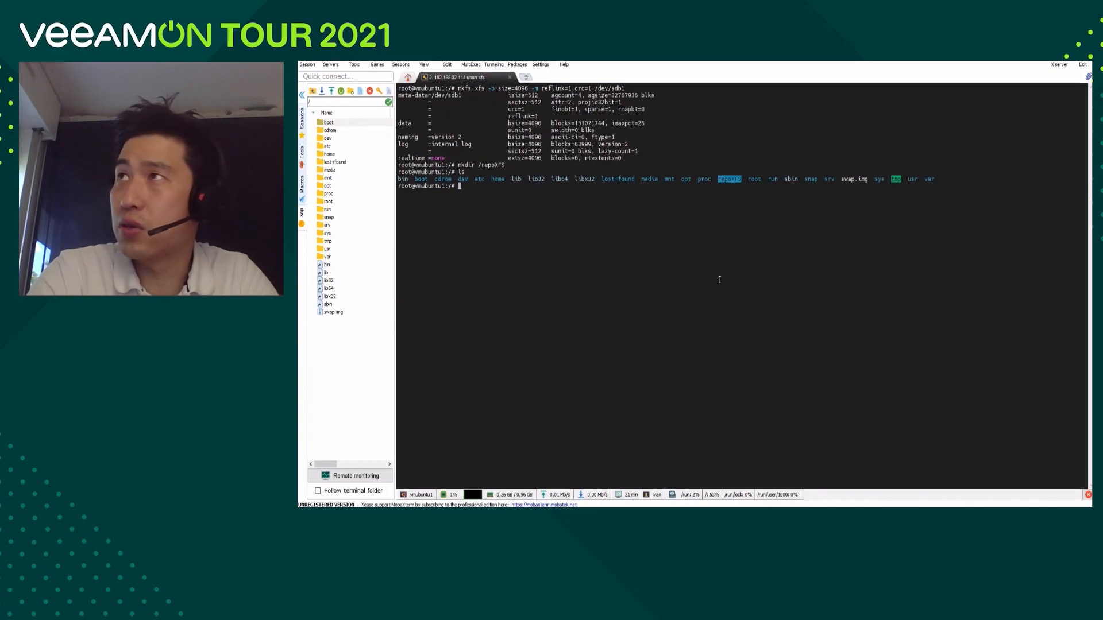
{"action": "left_click", "coordinate": [495, 209]}
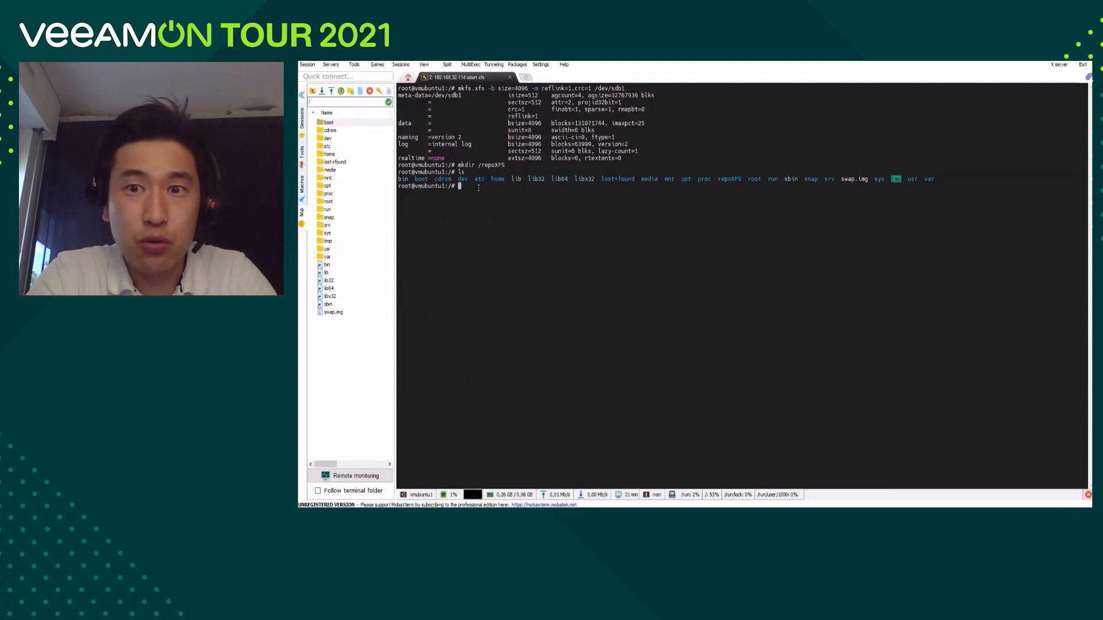
- Mount the partition /dev/sdb1 on the directory /repoXFS
{"action": "type", "text": "moun"}
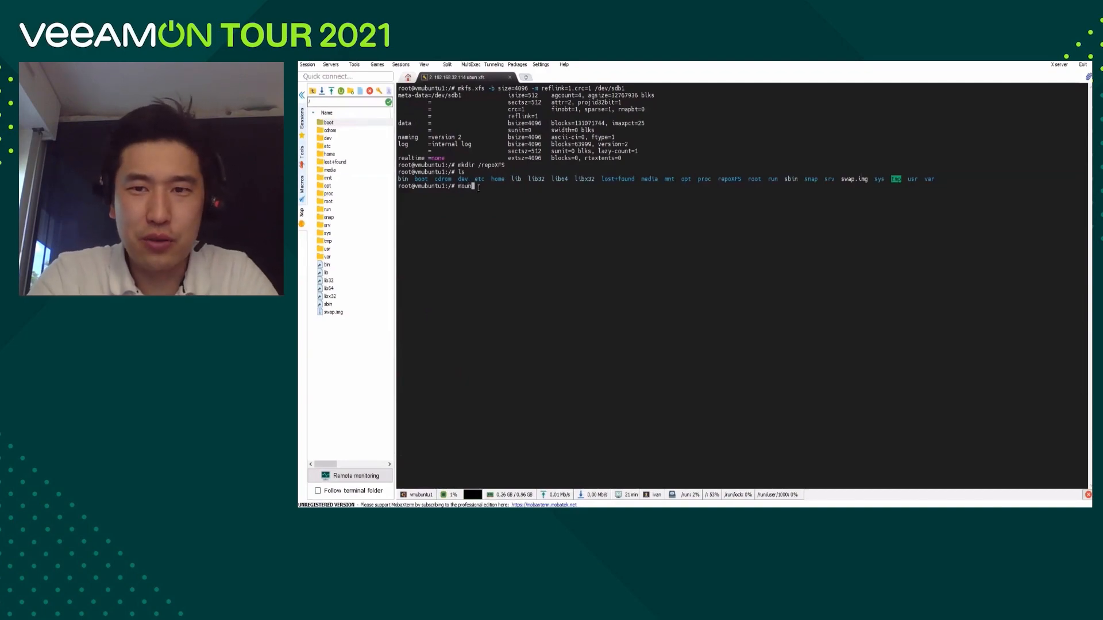
{"action": "type", "text": "t /d"}
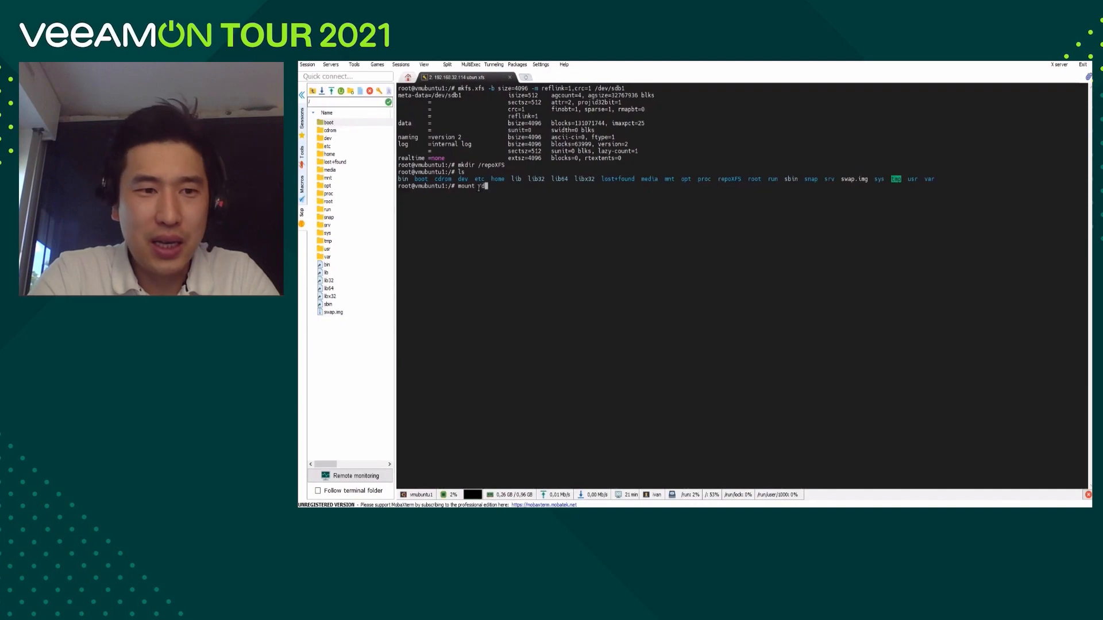
{"action": "type", "text": "ev"}
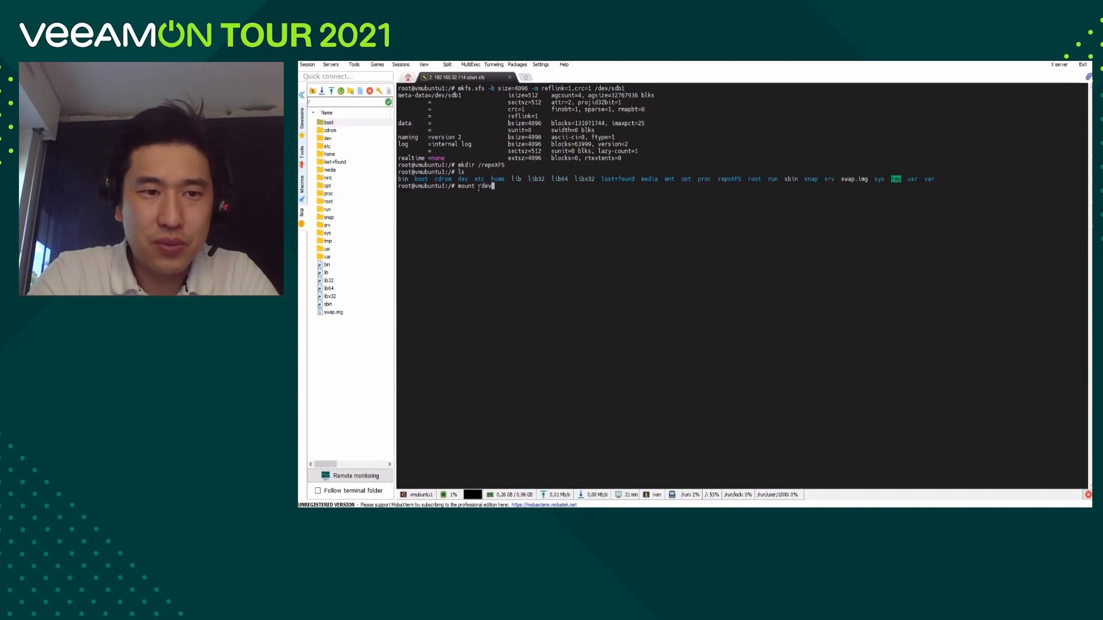
{"action": "type", "text": "/sd"}
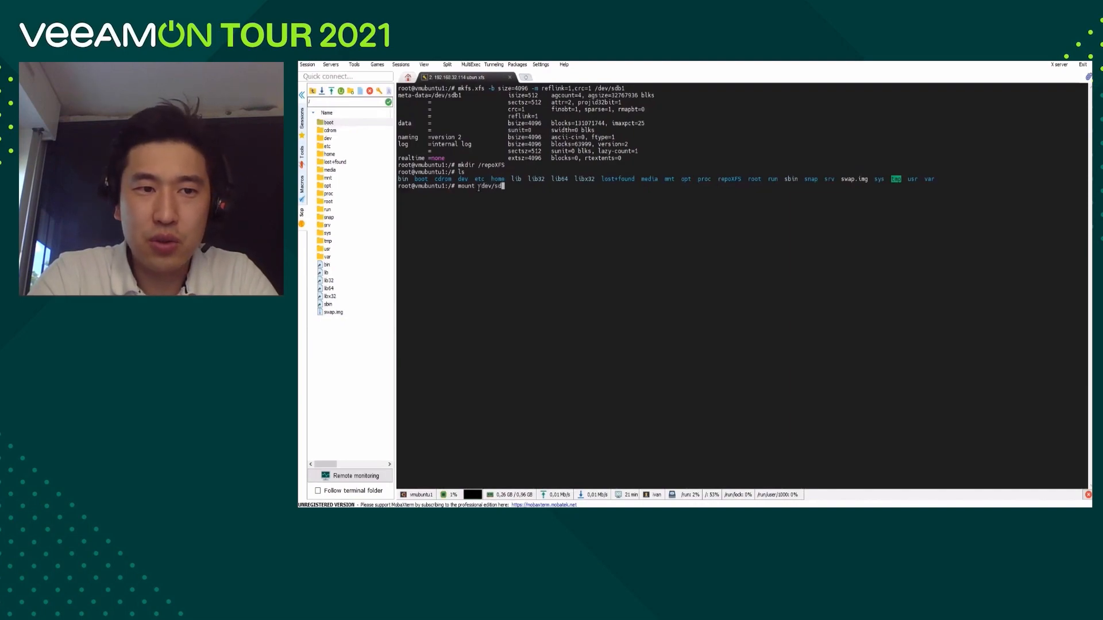
{"action": "key", "text": "Tab"}
{"action": "key", "text": "Tab"}
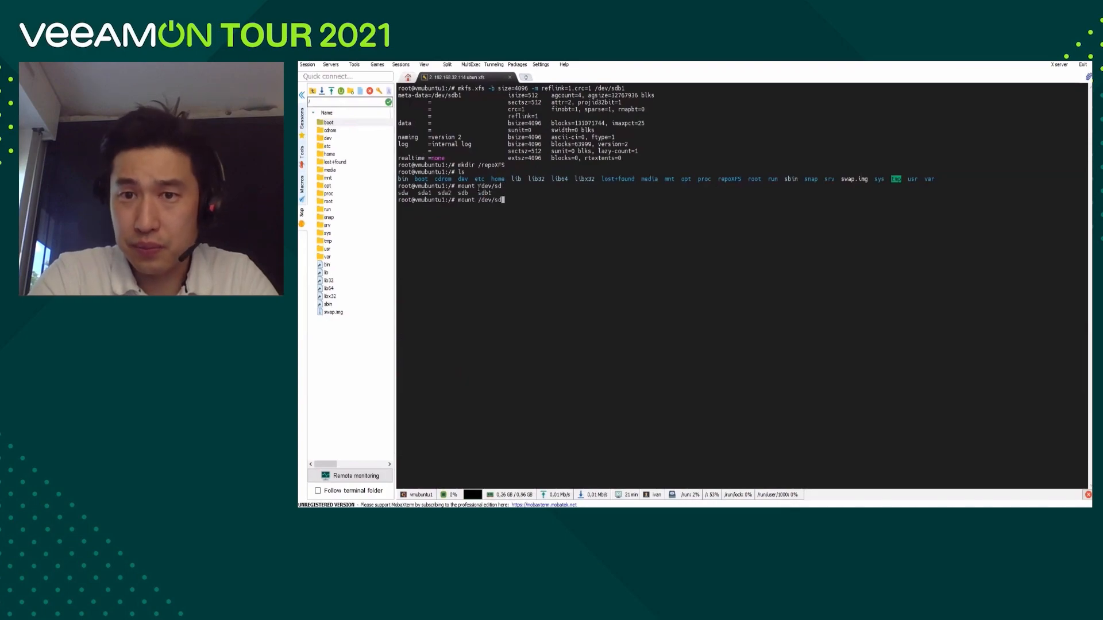
{"action": "type", "text": "b"}
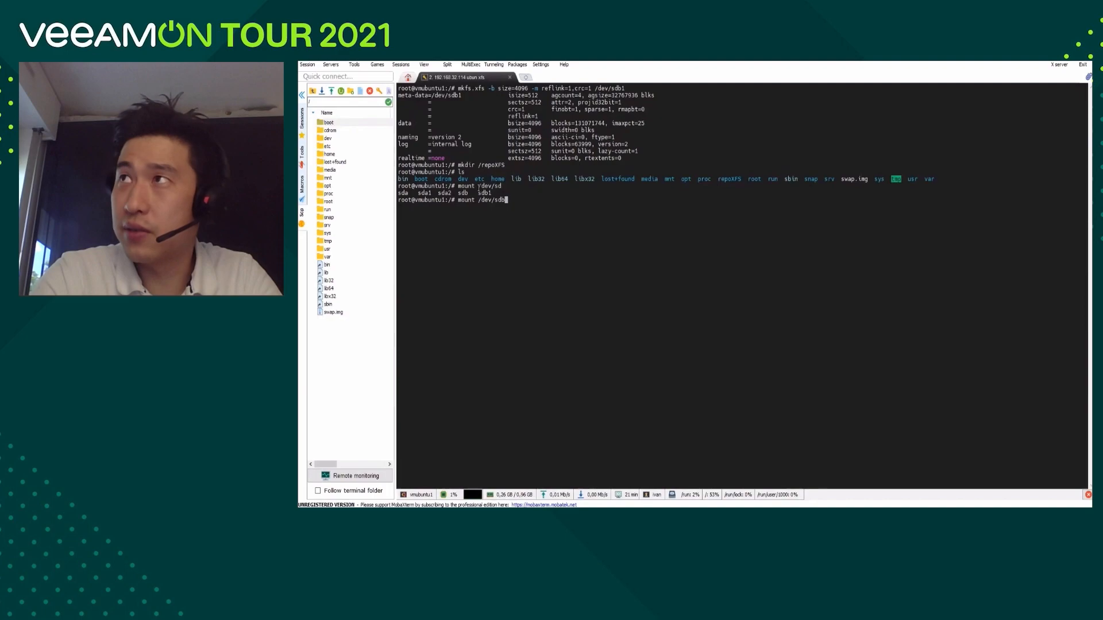
{"action": "type", "text": "1 "}
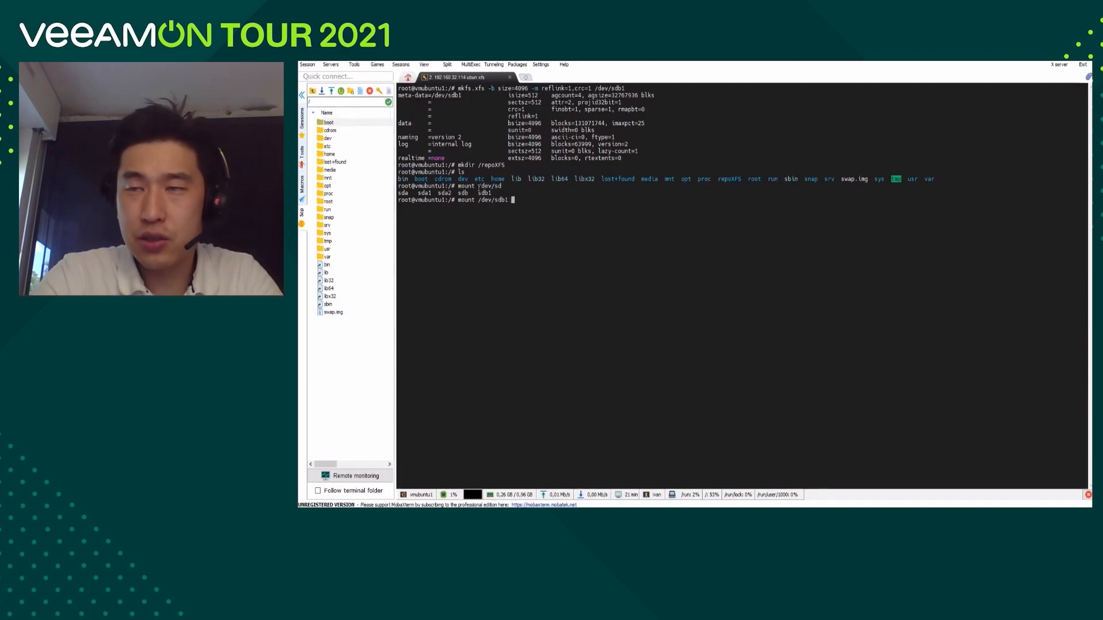
{"action": "type", "text": "/repo"}
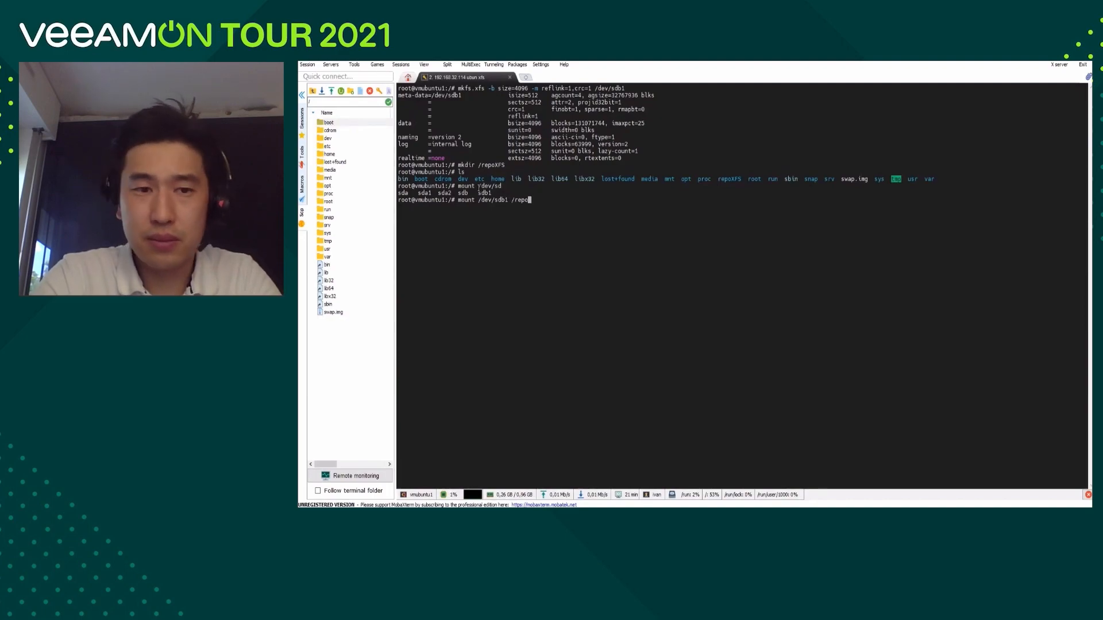
{"action": "type", "text": "XFS"}
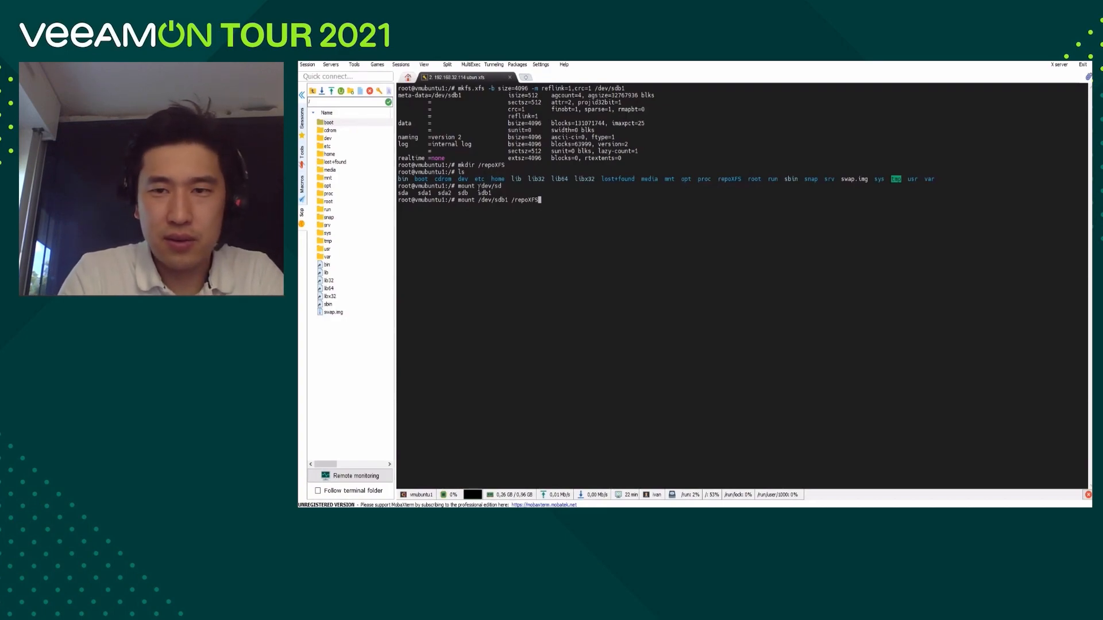
{"action": "key", "text": "Return"}
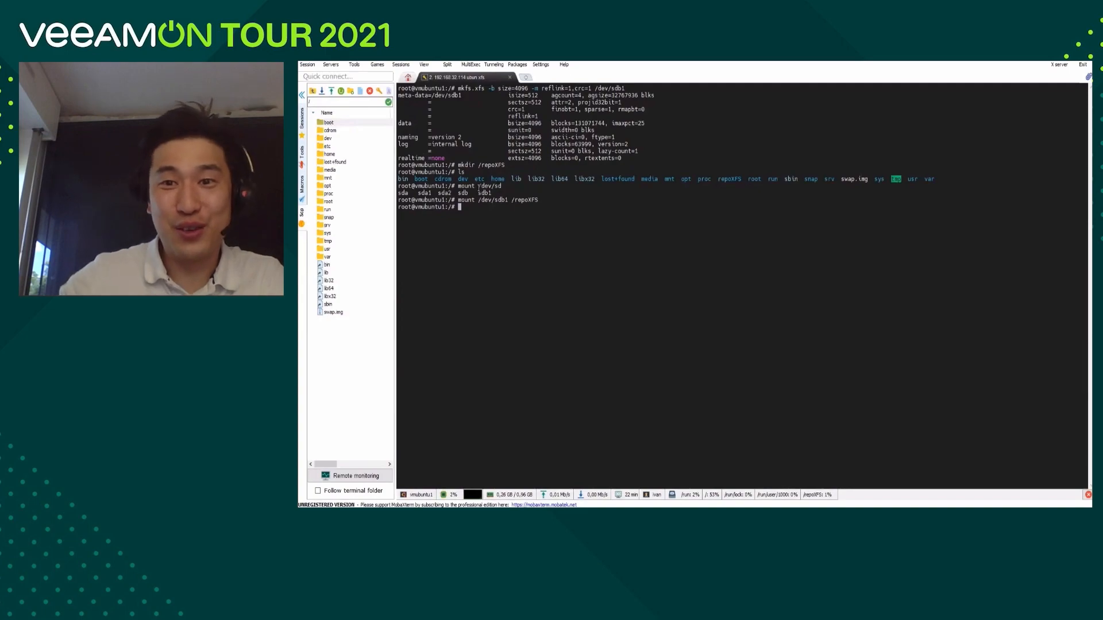
- List mounted file systems in human-readable form with df -h and inspect the /dev/sdb1 entry
{"action": "type", "text": "df -h"}
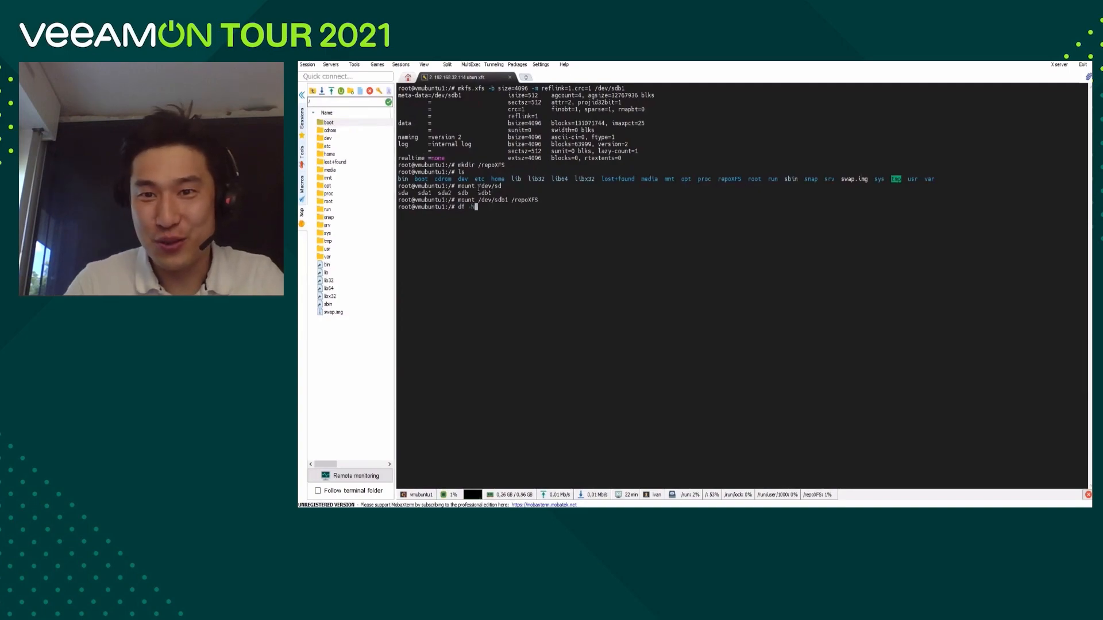
{"action": "key", "text": "Return"}
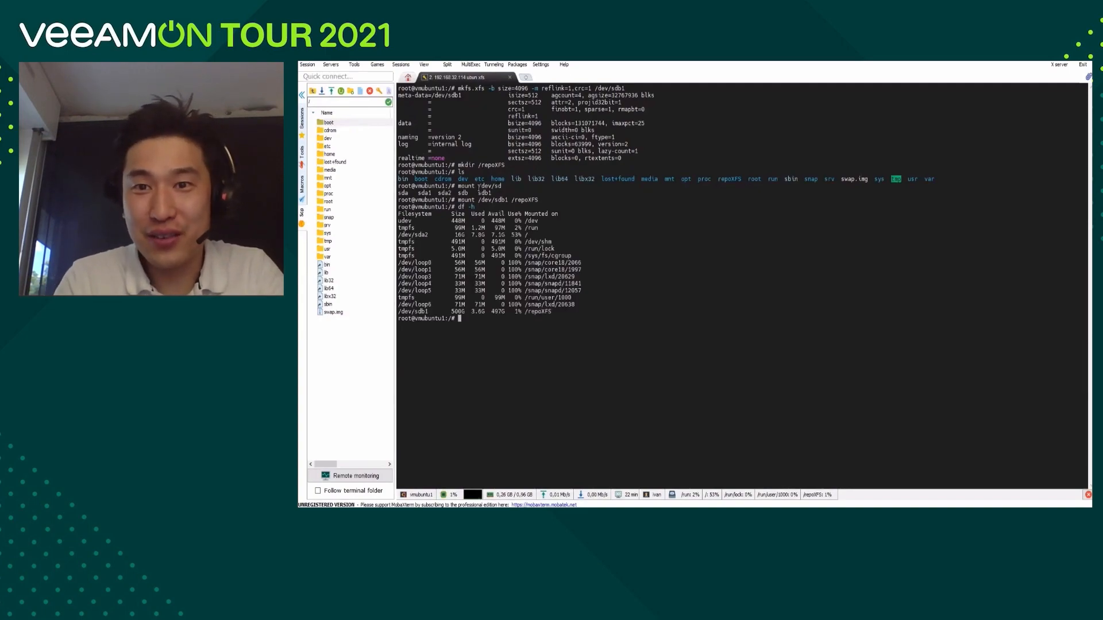
{"action": "left_click_drag", "start_coordinate": [564, 310], "coordinate": [391, 311]}
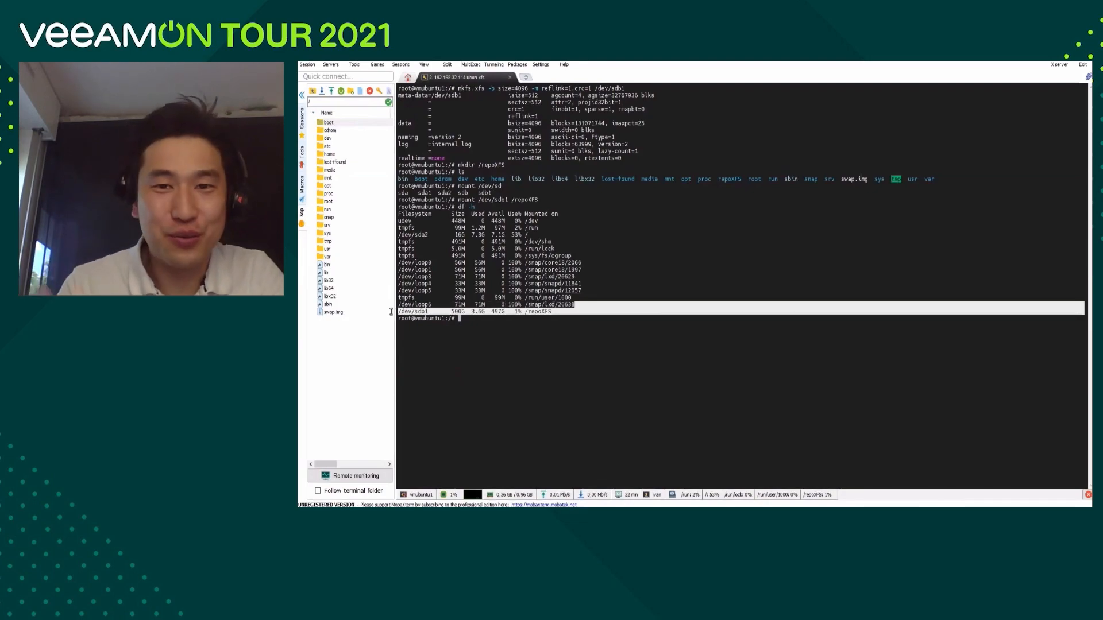
{"action": "left_click", "coordinate": [591, 329]}
{"action": "double_click", "coordinate": [474, 319]}
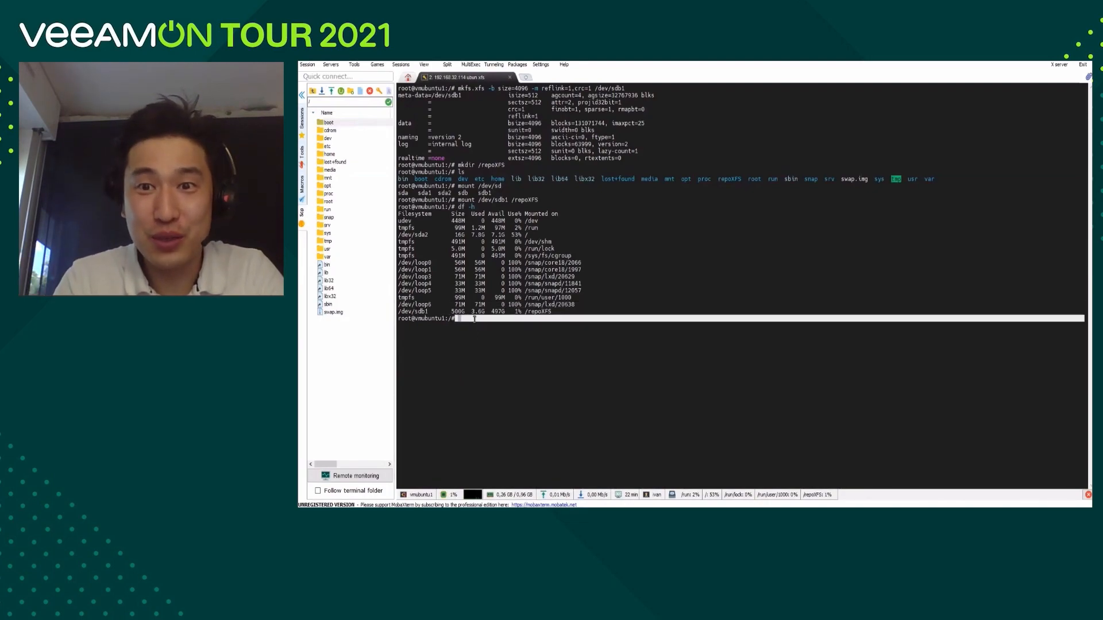
- Clear the terminal screen
{"action": "left_click", "coordinate": [475, 318]}
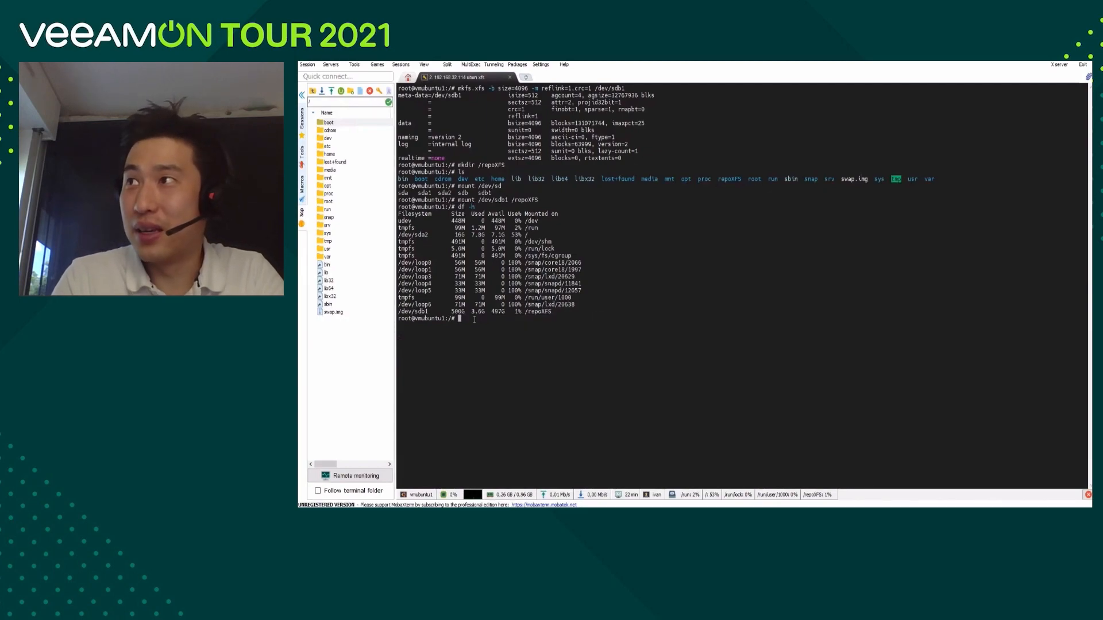
{"action": "type", "text": "clear"}
{"action": "key", "text": "Return"}
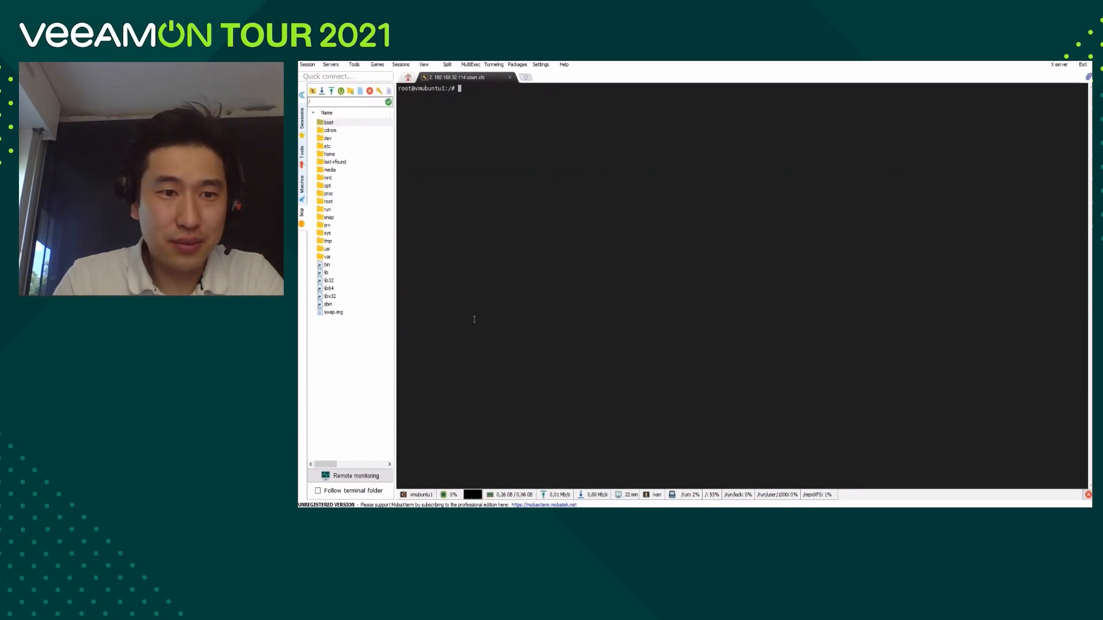
- Query the UUID and file system type of /dev/sdb1 with blkid
{"action": "type", "text": "l"}
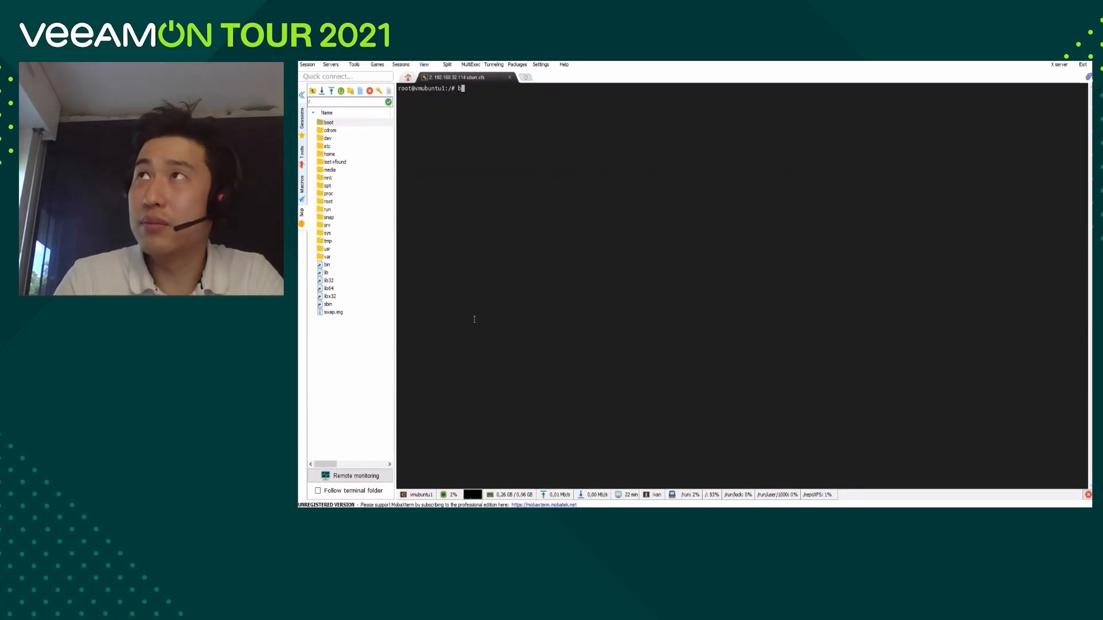
{"action": "type", "text": "lki"}
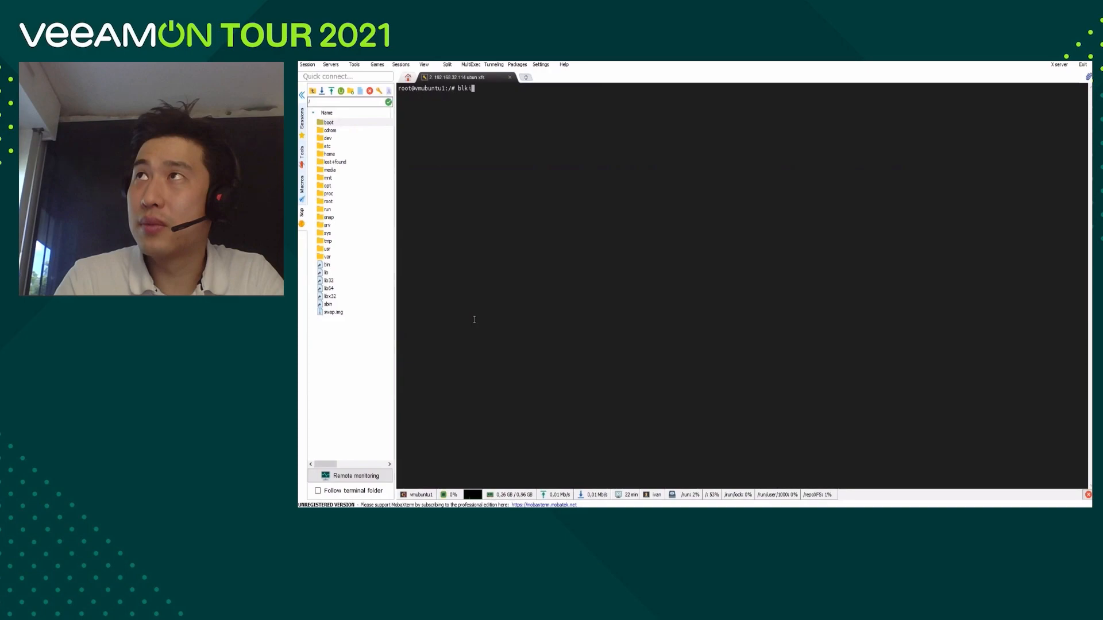
{"action": "type", "text": "d"}
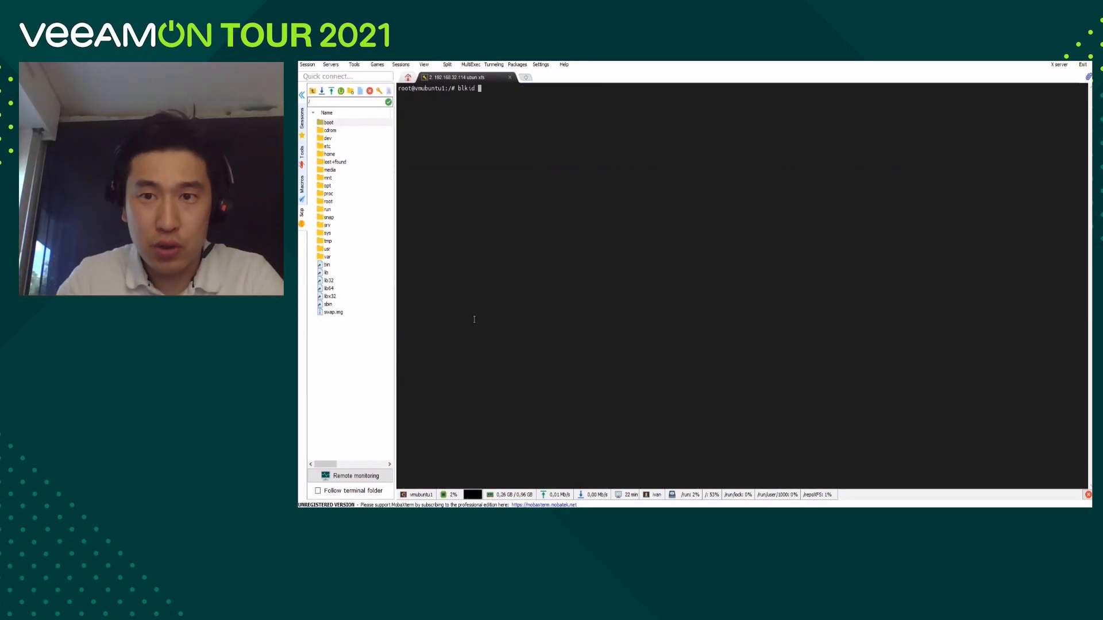
{"action": "type", "text": " /dev"}
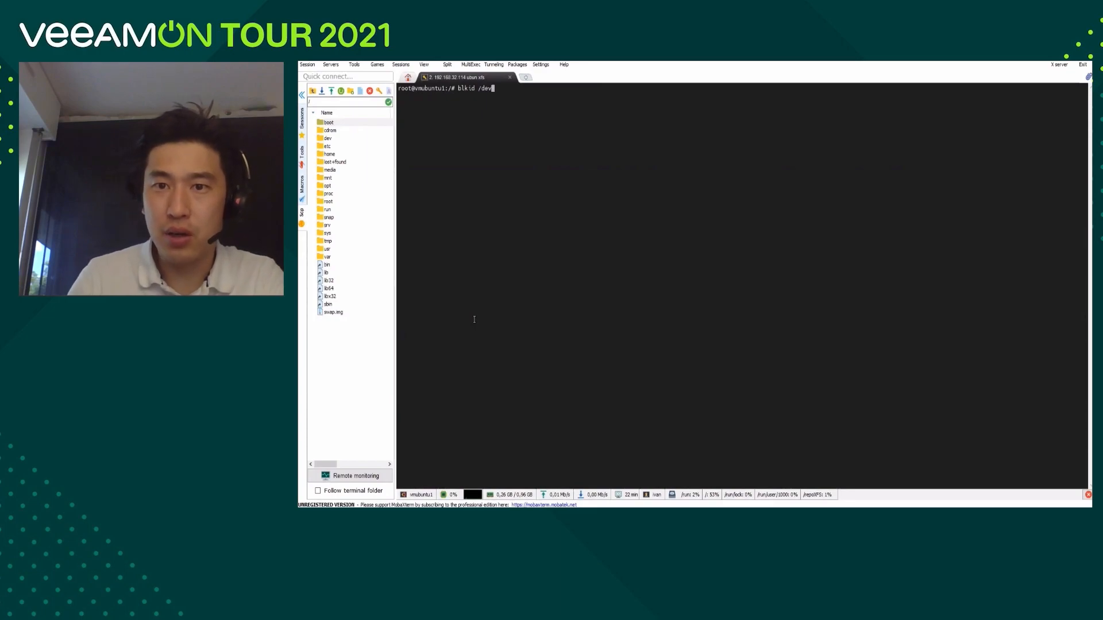
{"action": "type", "text": "/sd"}
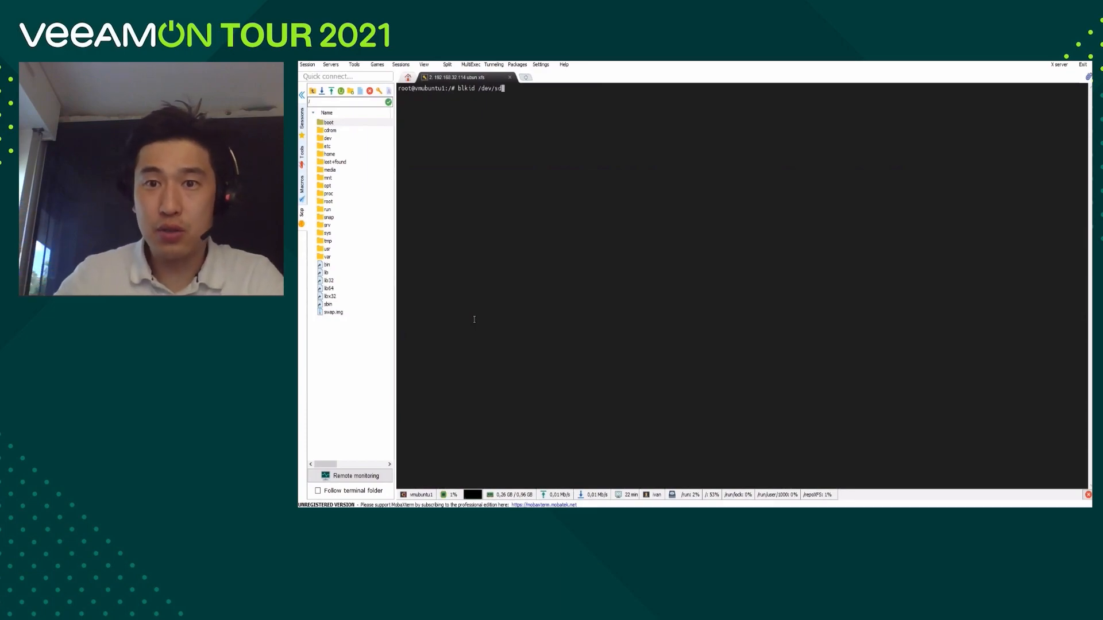
{"action": "type", "text": "b1"}
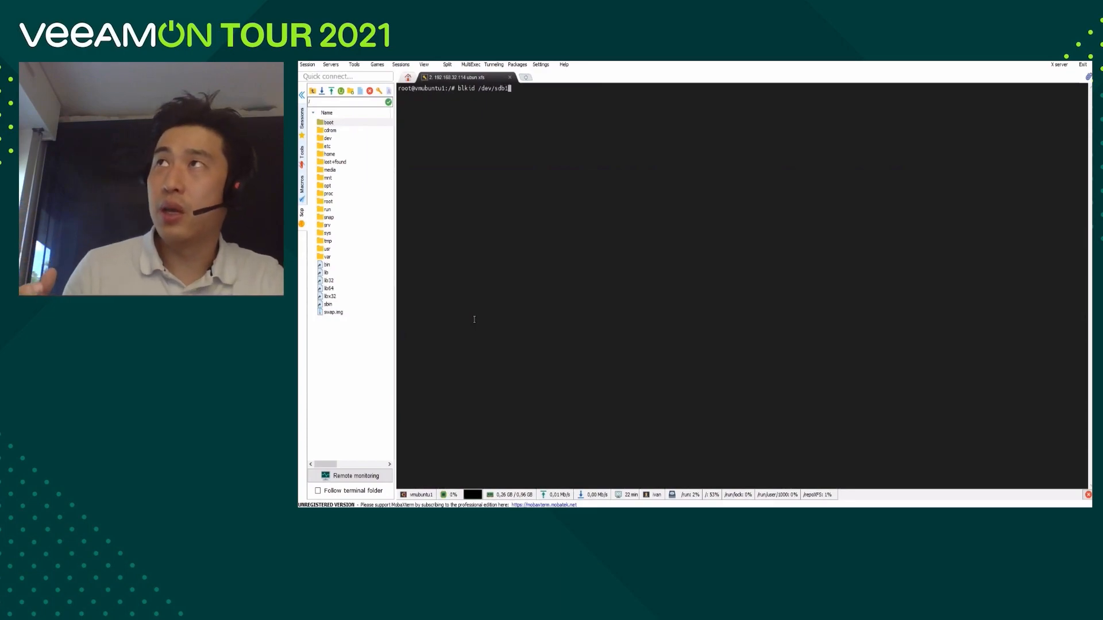
{"action": "key", "text": "Return"}
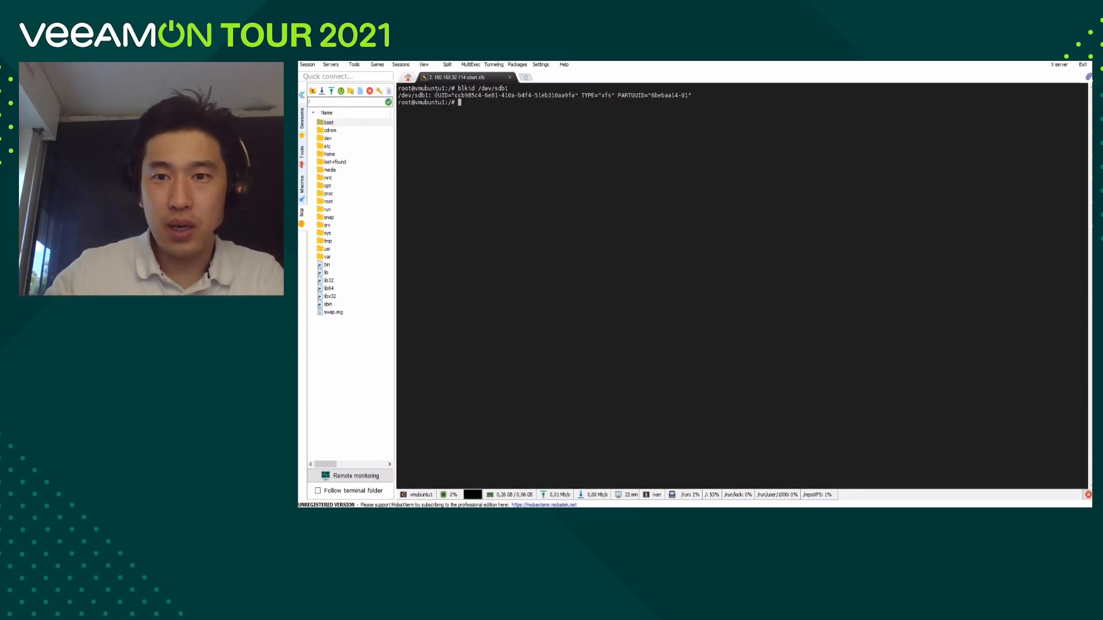
{"action": "left_click_drag", "start_coordinate": [434, 95], "coordinate": [575, 96]}
{"action": "right_click", "coordinate": [575, 96]}
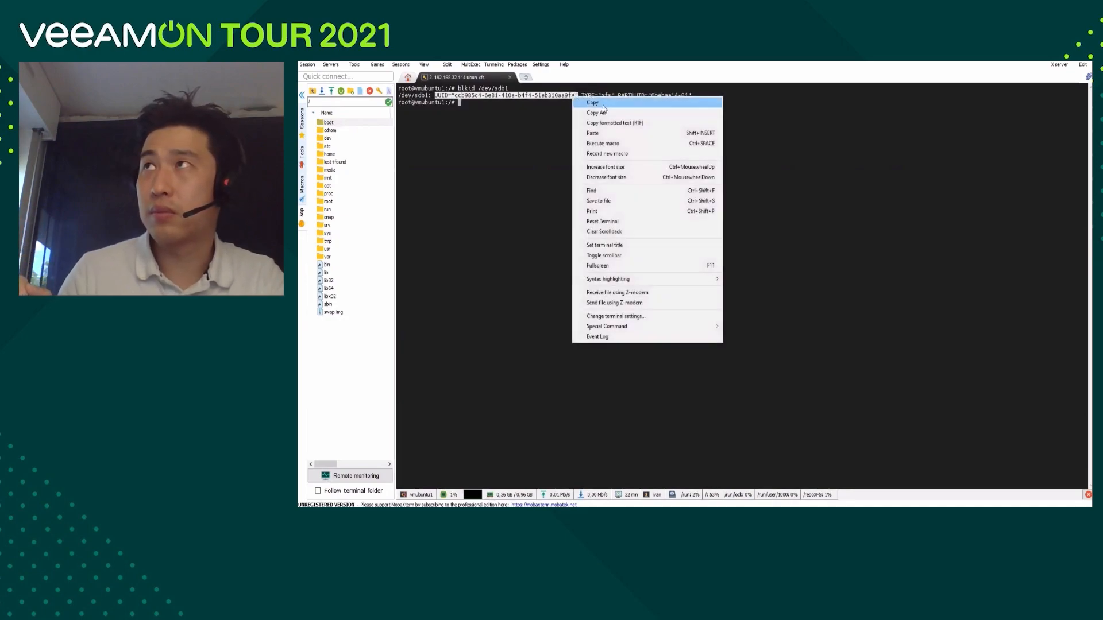
{"action": "left_click", "coordinate": [592, 98]}
{"action": "left_click", "coordinate": [496, 120]}
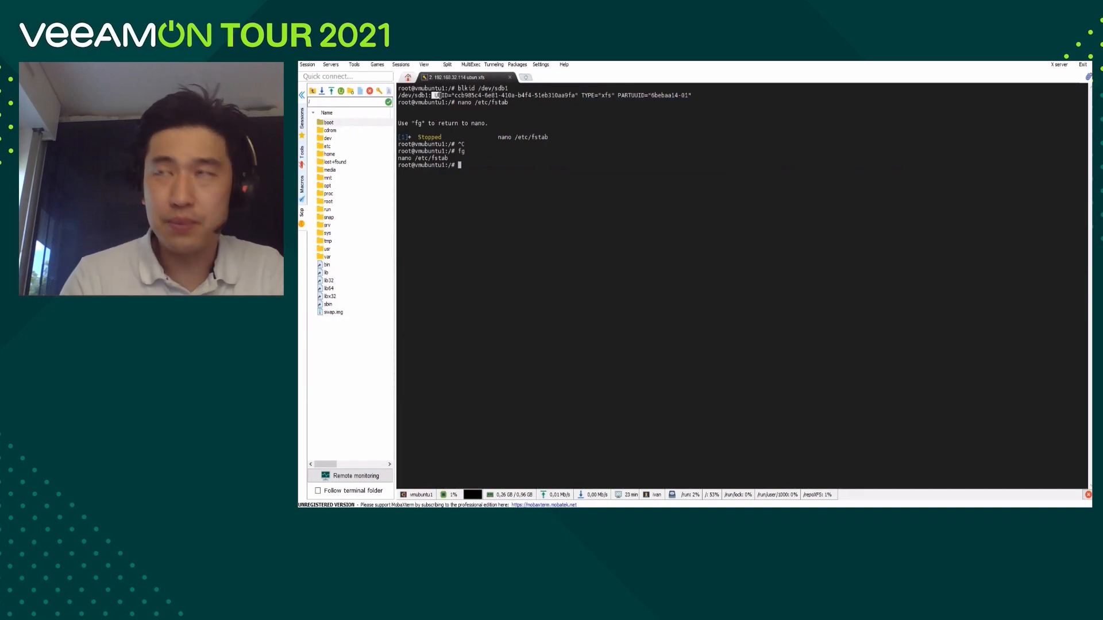
- Copy the complete UUID= entry, including its quotation marks, from the blkid output for /dev/sdb1
{"action": "left_click_drag", "start_coordinate": [435, 96], "coordinate": [577, 97]}
{"action": "right_click", "coordinate": [544, 94]}
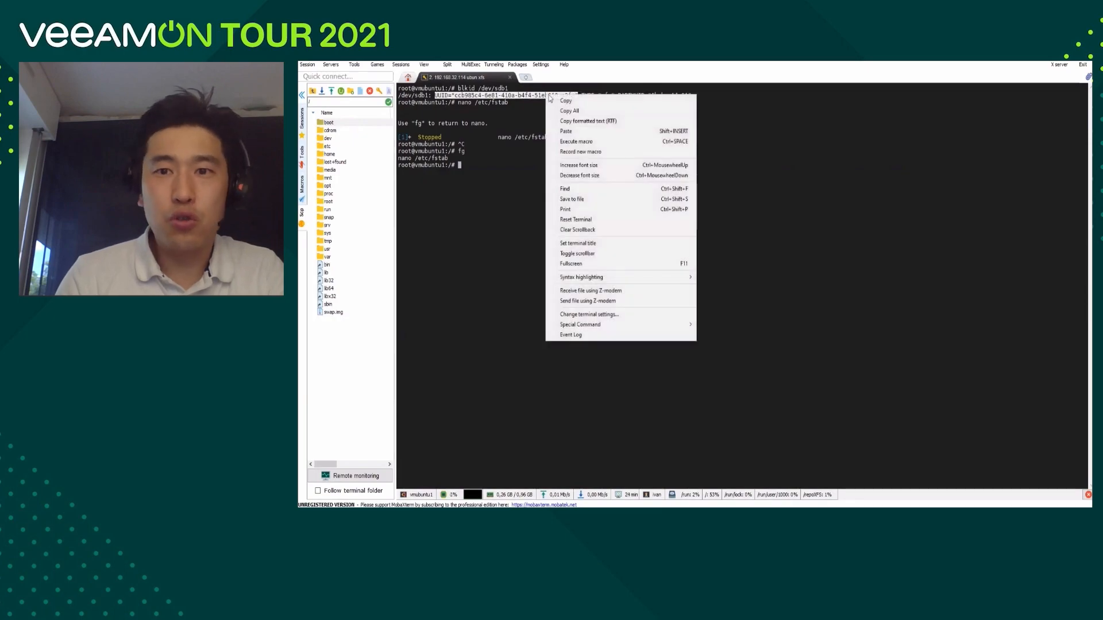
{"action": "left_click", "coordinate": [577, 99]}
{"action": "left_click", "coordinate": [464, 164]}
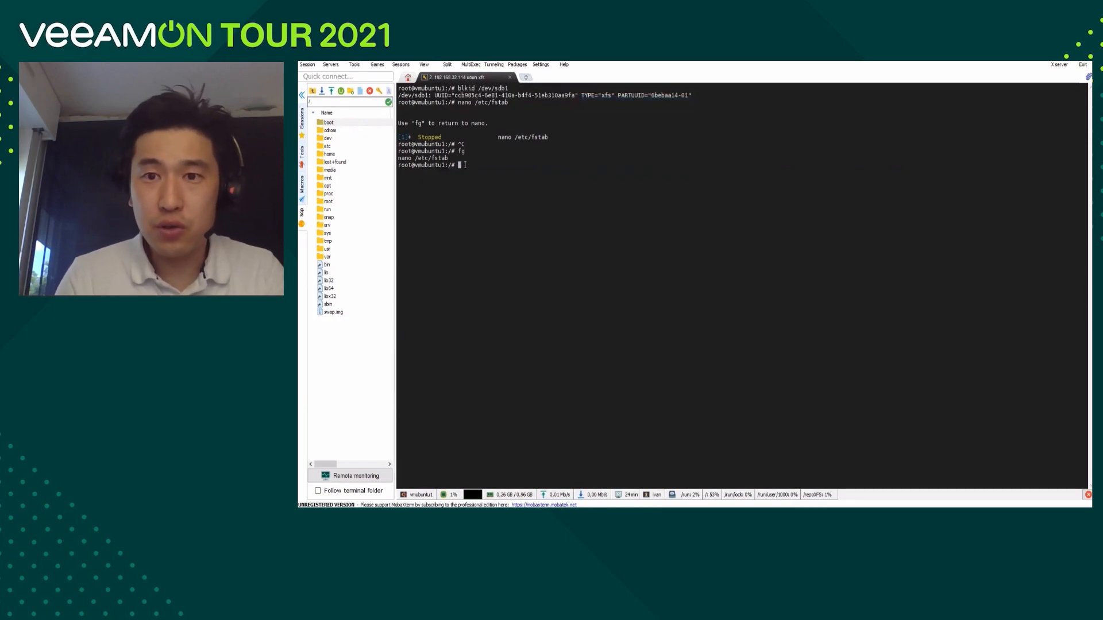
- Open /etc/fstab in the nano editor
{"action": "type", "text": "nano "}
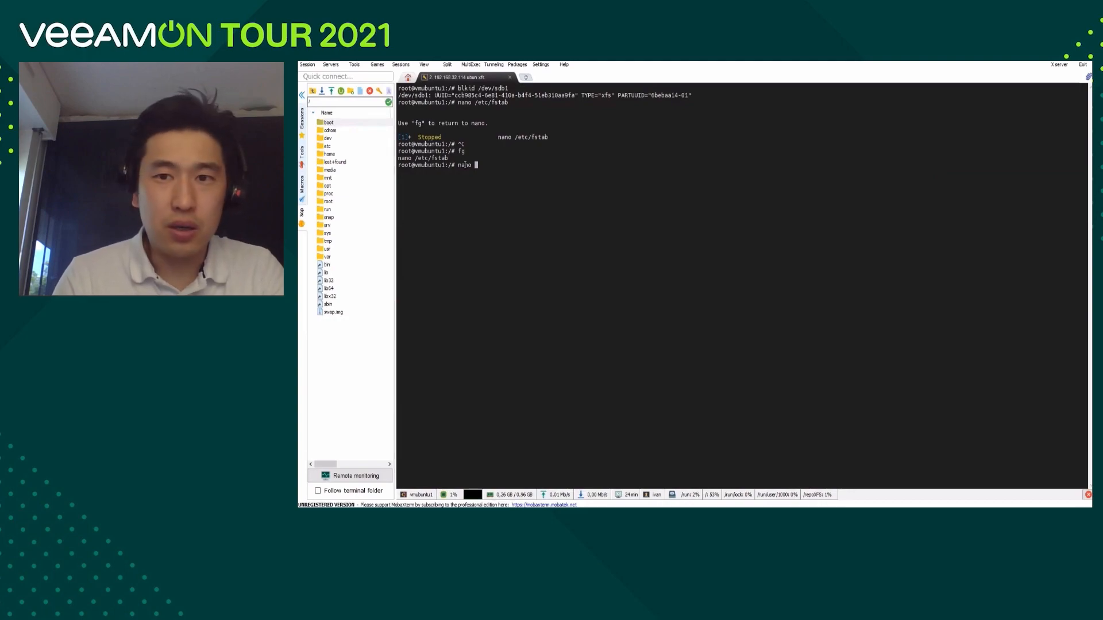
{"action": "type", "text": "/etc"}
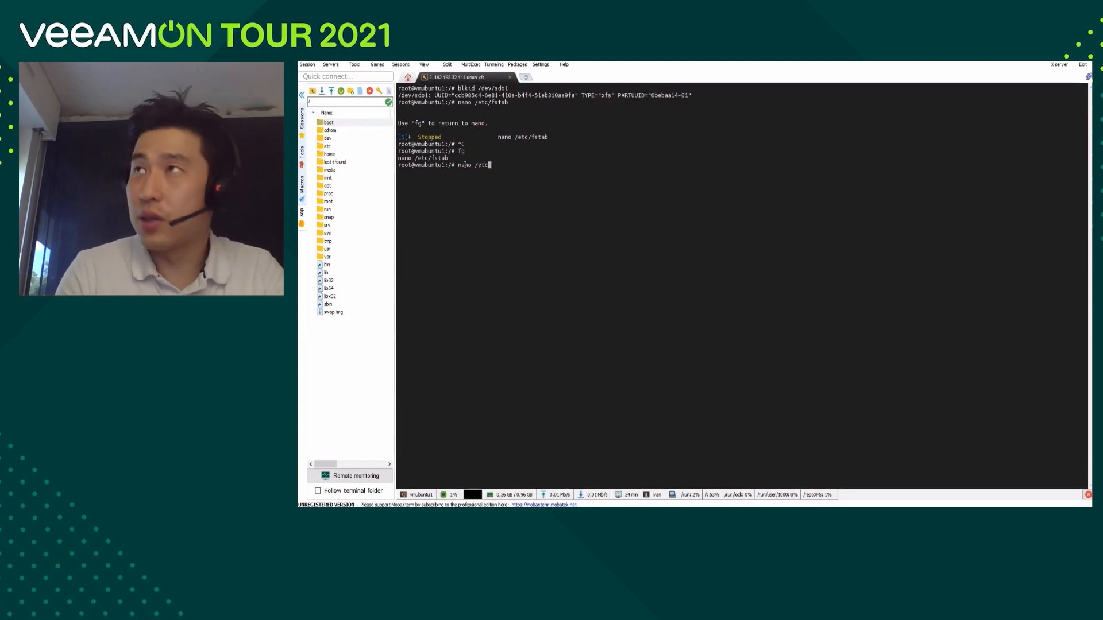
{"action": "type", "text": "/fstab"}
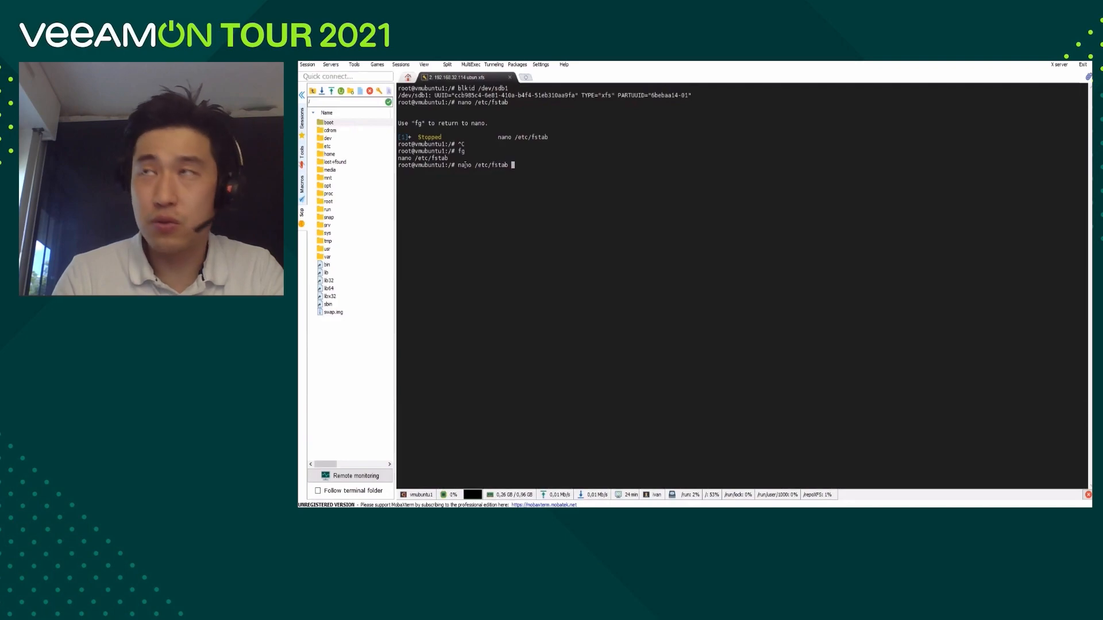
{"action": "key", "text": "Return"}
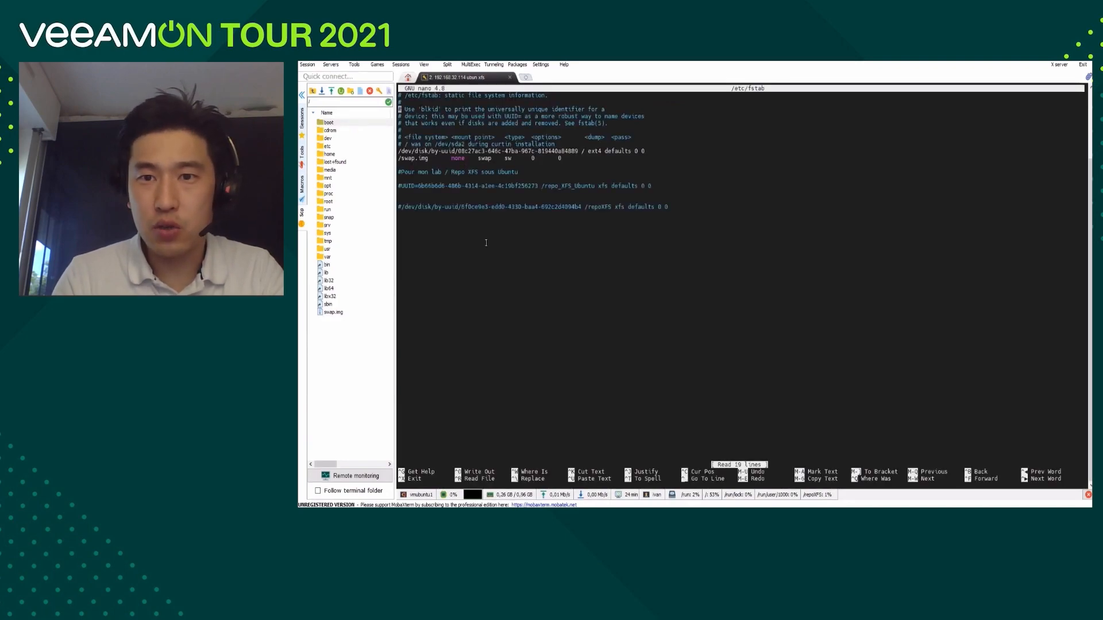
- Paste the copied UUID entry on an empty line at the end of /etc/fstab, below the commented /repoXFS line
{"action": "key", "text": "Down"}
{"action": "key", "text": "Down"}
{"action": "key", "text": "Down"}
{"action": "key", "text": "Down"}
{"action": "key", "text": "Down"}
{"action": "key", "text": "Down"}
{"action": "key", "text": "Down"}
{"action": "key", "text": "Down"}
{"action": "key", "text": "Down"}
{"action": "key", "text": "Down"}
{"action": "key", "text": "Down"}
{"action": "key", "text": "Down"}
{"action": "key", "text": "Down"}
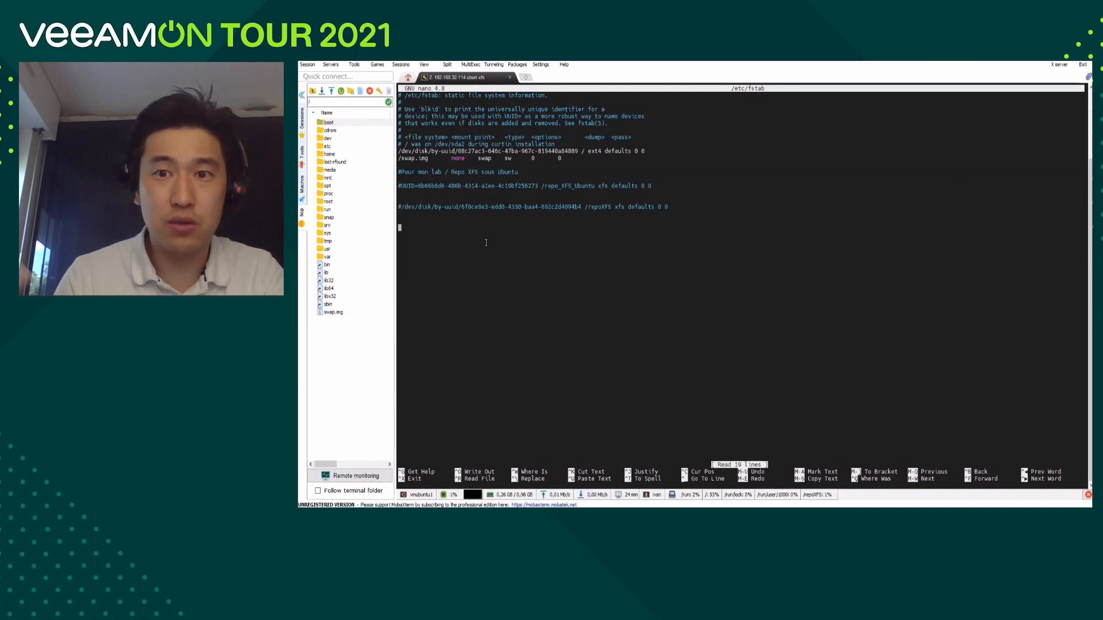
{"action": "right_click", "coordinate": [486, 242]}
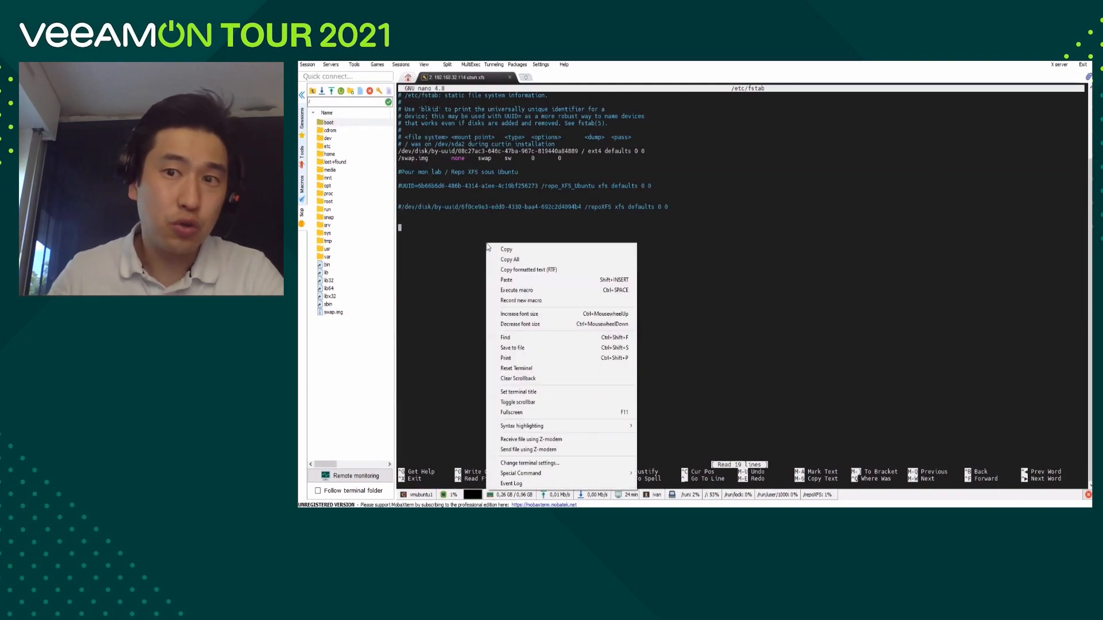
{"action": "left_click", "coordinate": [528, 280]}
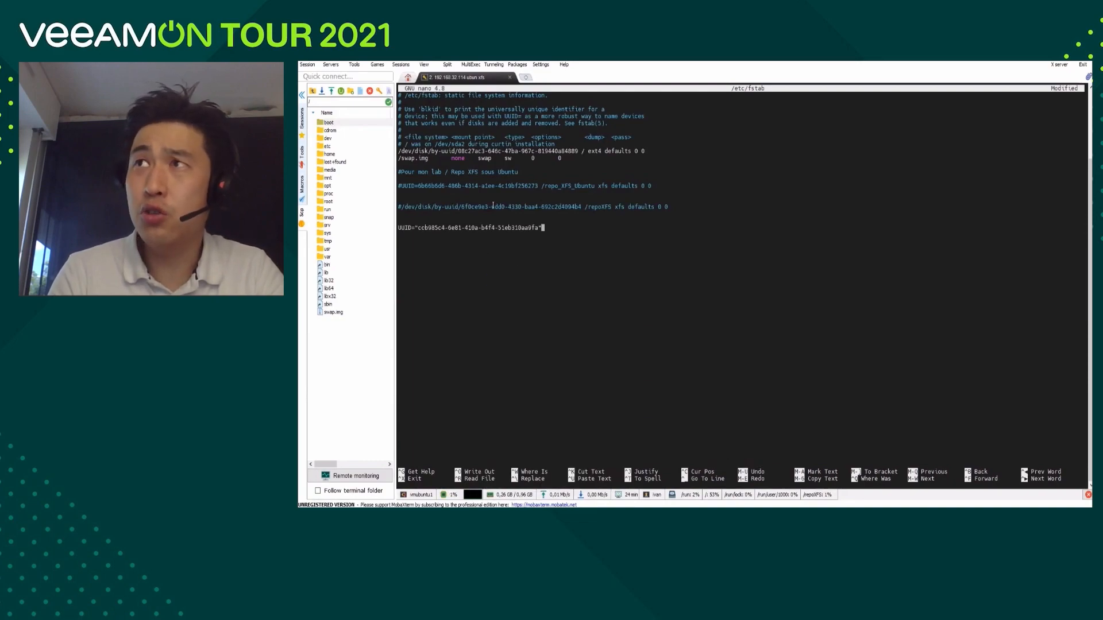
- Remove the UUID= prefix and both quotation marks from the pasted line, keeping only the bare identifier
{"action": "key", "text": "BackSpace"}
{"action": "key", "text": "BackSpace"}
{"action": "key", "text": "Left"}
{"action": "key", "text": "Left"}
{"action": "key", "text": "Left"}
{"action": "key", "text": "Left"}
{"action": "key", "text": "Left"}
{"action": "key", "text": "Left"}
{"action": "key", "text": "Left"}
{"action": "key", "text": "Left"}
{"action": "key", "text": "Left"}
{"action": "key", "text": "Left"}
{"action": "key", "text": "Left"}
{"action": "key", "text": "Left"}
{"action": "key", "text": "Left"}
{"action": "key", "text": "Left"}
{"action": "key", "text": "Left"}
{"action": "key", "text": "Left"}
{"action": "key", "text": "Left"}
{"action": "key", "text": "Left"}
{"action": "key", "text": "Left"}
{"action": "key", "text": "Left"}
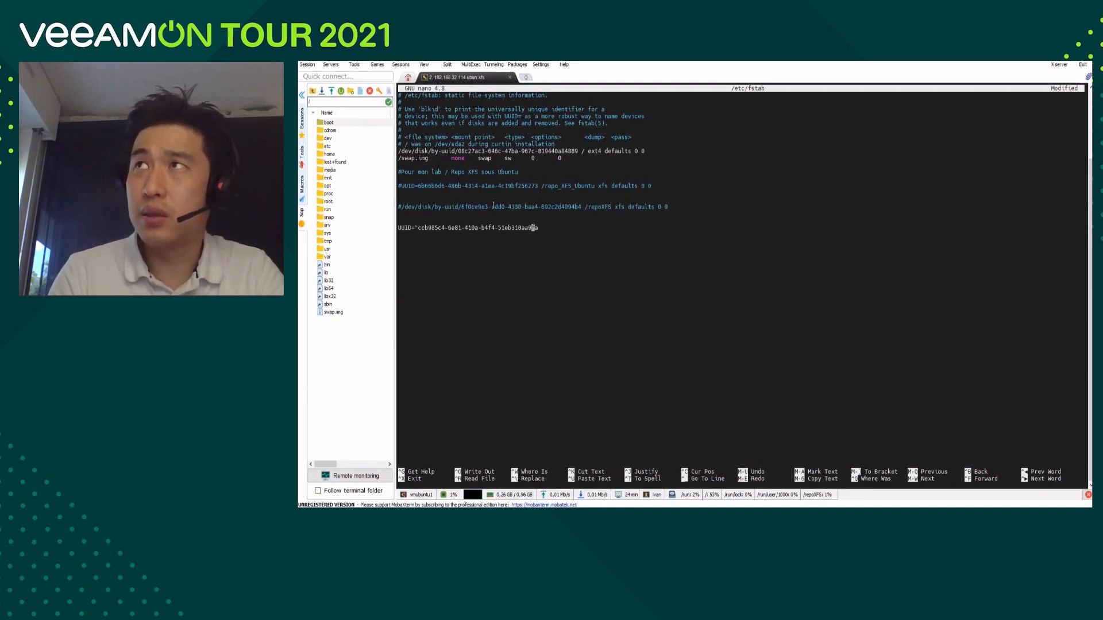
{"action": "key", "text": "BackSpace"}
{"action": "key", "text": "BackSpace"}
{"action": "key", "text": "BackSpace"}
{"action": "key", "text": "BackSpace"}
{"action": "key", "text": "BackSpace"}
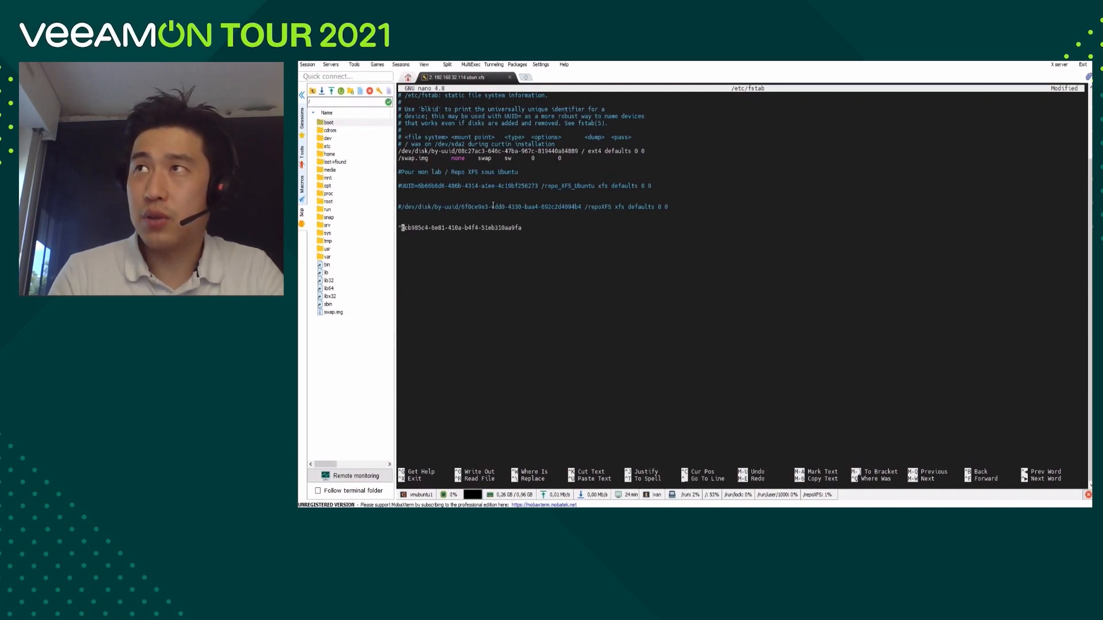
{"action": "key", "text": "Delete"}
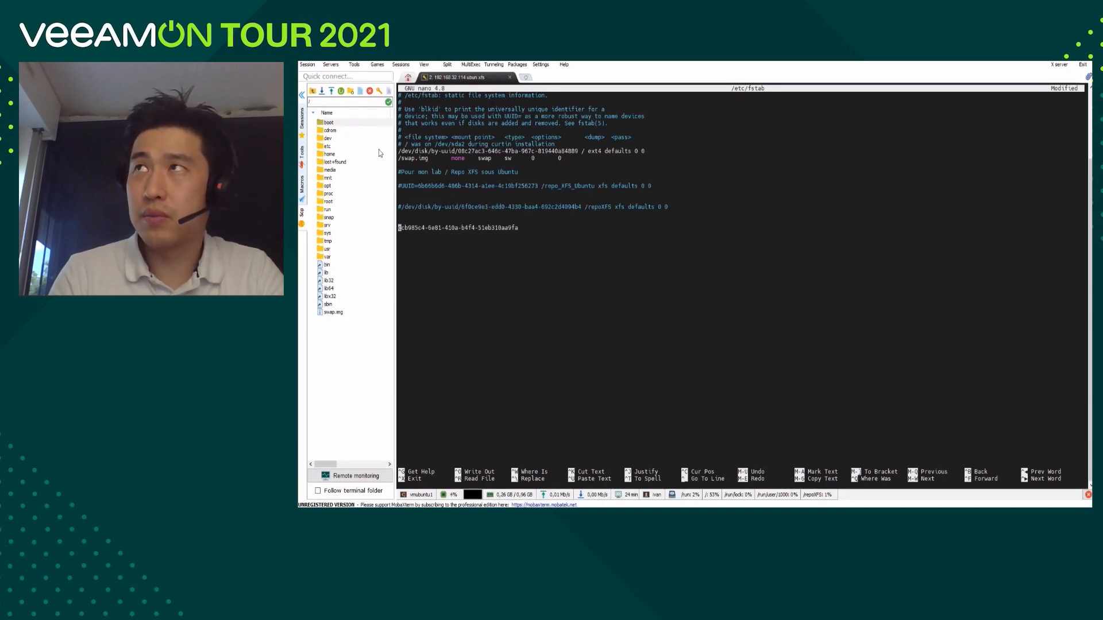
- Copy the /dev/disk/by-uuid/ path from the root file system's entry and put it directly in front of the bare identifier on one line
{"action": "left_click_drag", "start_coordinate": [397, 152], "coordinate": [458, 151]}
{"action": "right_click", "coordinate": [456, 151]}
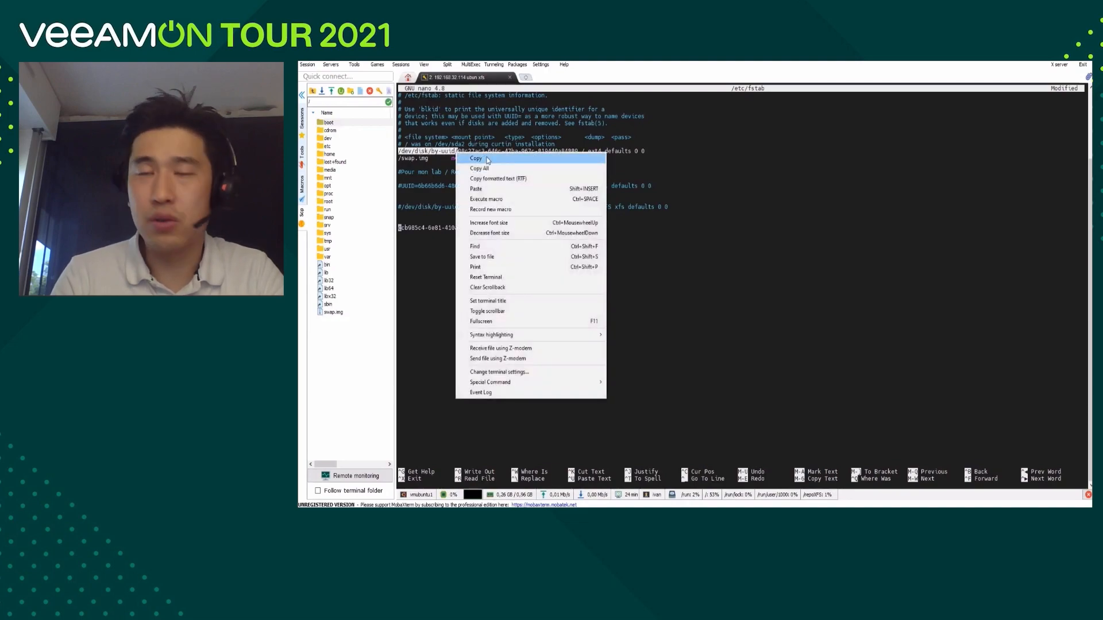
{"action": "left_click", "coordinate": [482, 158]}
{"action": "left_click", "coordinate": [398, 228]}
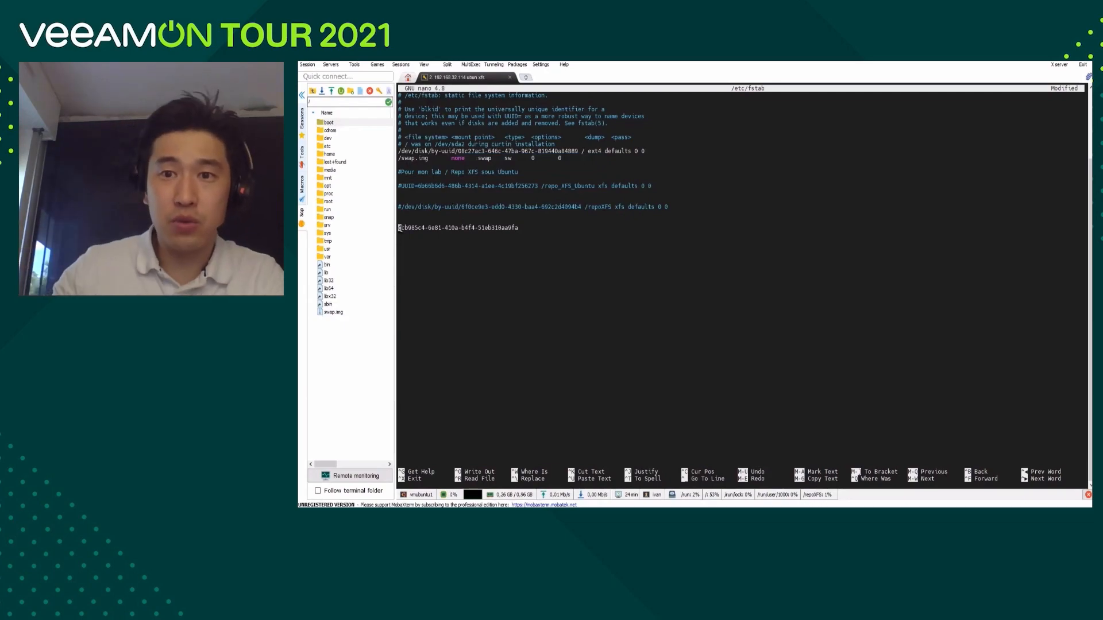
{"action": "key", "text": "Up"}
{"action": "key", "text": "Up"}
{"action": "key", "text": "Down"}
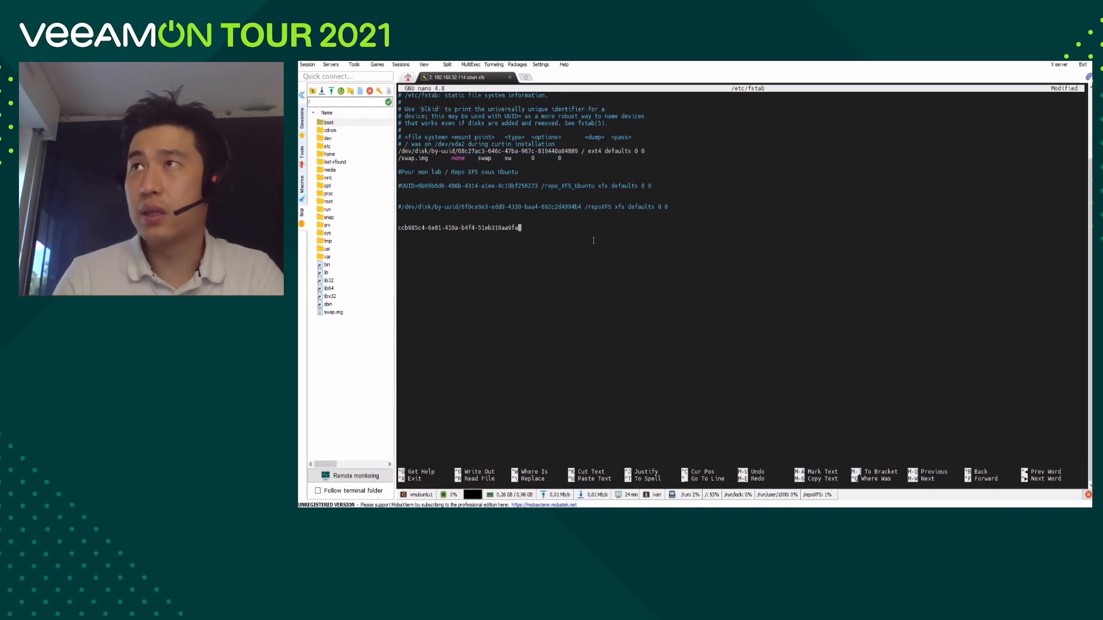
{"action": "right_click", "coordinate": [427, 220]}
{"action": "left_click", "coordinate": [454, 256]}
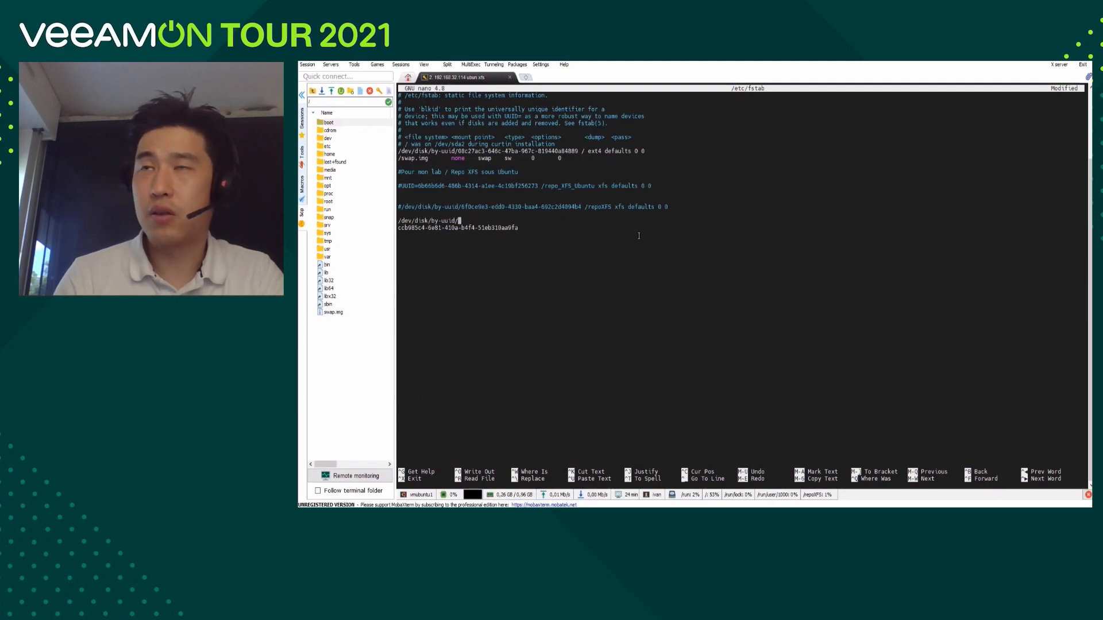
{"action": "key", "text": "Delete"}
- Complete the new /dev/disk/by-uuid/ line in /etc/fstab by appending /repoXFS xfs defaults 0 0 after the identifier
{"action": "key", "text": "Right"}
{"action": "key", "text": "Right"}
{"action": "key", "text": "Right"}
{"action": "key", "text": "Right"}
{"action": "key", "text": "Right"}
{"action": "key", "text": "Right"}
{"action": "key", "text": "Right"}
{"action": "key", "text": "Right"}
{"action": "key", "text": "Right"}
{"action": "key", "text": "Right"}
{"action": "key", "text": "Right"}
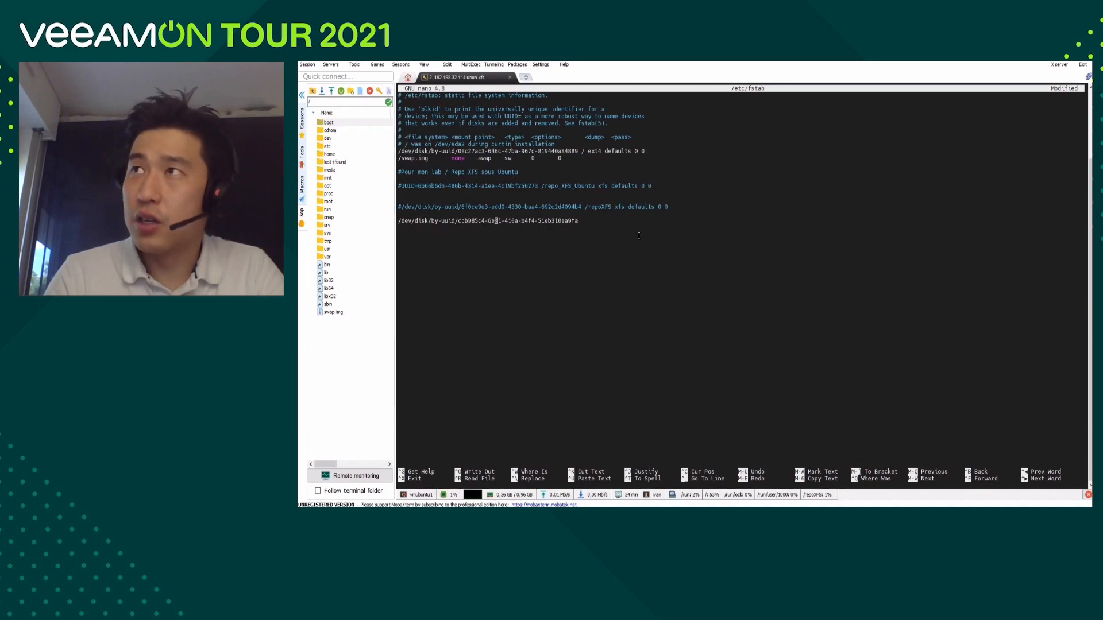
{"action": "key", "text": "Right"}
{"action": "key", "text": "Right"}
{"action": "key", "text": "Right"}
{"action": "key", "text": "Right"}
{"action": "key", "text": "Right"}
{"action": "key", "text": "Right"}
{"action": "key", "text": "Right"}
{"action": "key", "text": "Right"}
{"action": "key", "text": "Right"}
{"action": "key", "text": "Right"}
{"action": "key", "text": "Right"}
{"action": "key", "text": "Right"}
{"action": "key", "text": "Right"}
{"action": "key", "text": "Right"}
{"action": "key", "text": "Right"}
{"action": "key", "text": "Right"}
{"action": "key", "text": "Right"}
{"action": "key", "text": "Right"}
{"action": "key", "text": "Right"}
{"action": "key", "text": "Right"}
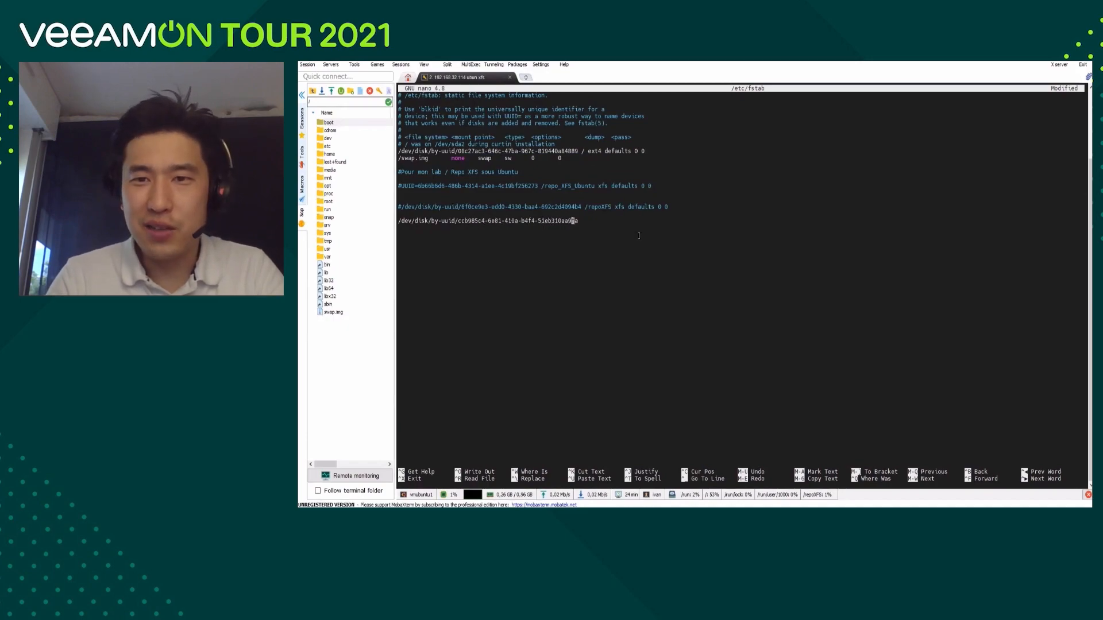
{"action": "key", "text": "Right"}
{"action": "key", "text": "Right"}
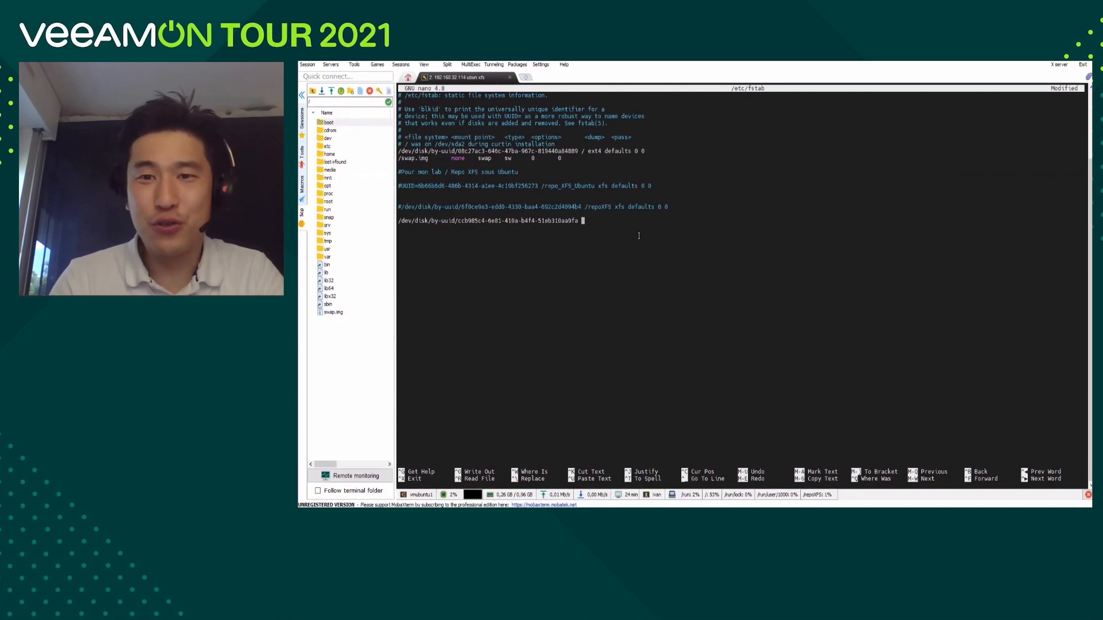
{"action": "type", "text": "/re"}
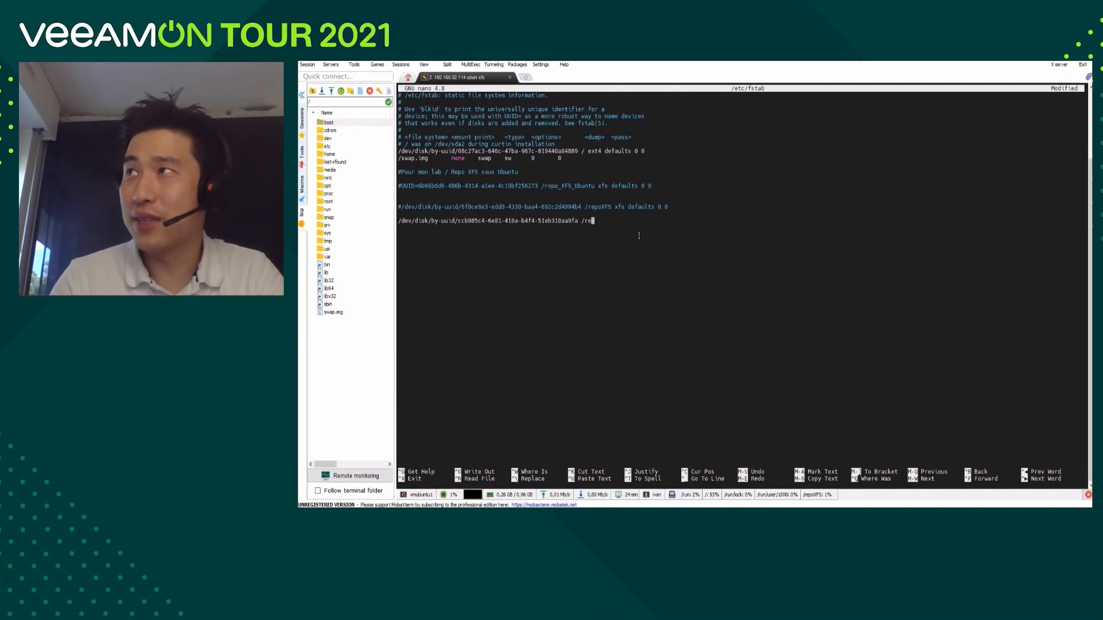
{"action": "type", "text": "poXFS "}
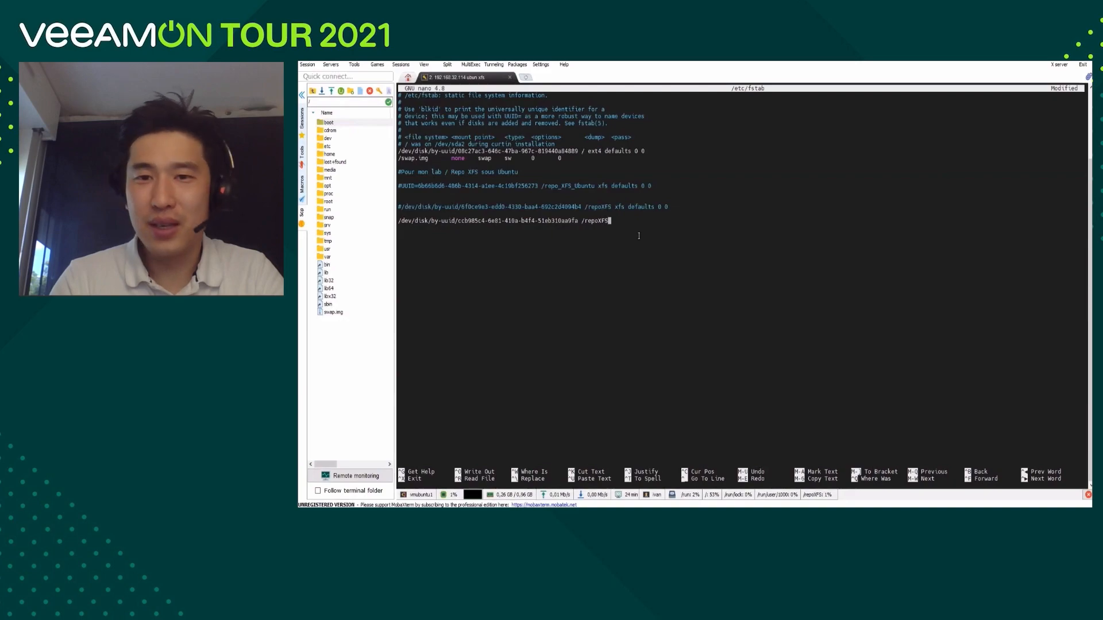
{"action": "type", "text": "xfs "}
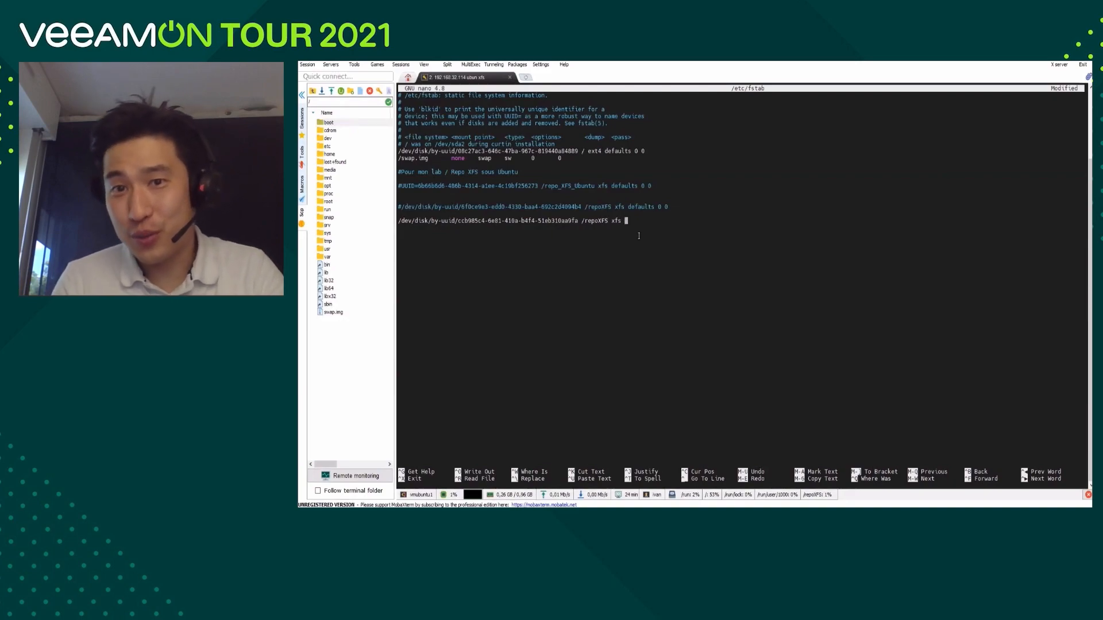
{"action": "type", "text": "defau"}
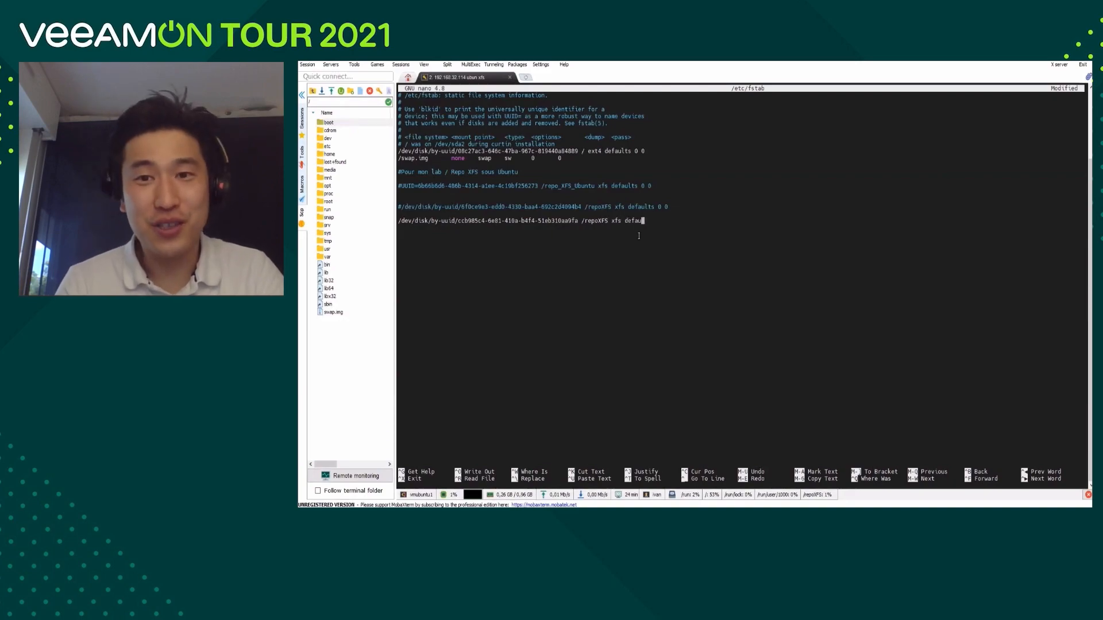
{"action": "type", "text": "lt"}
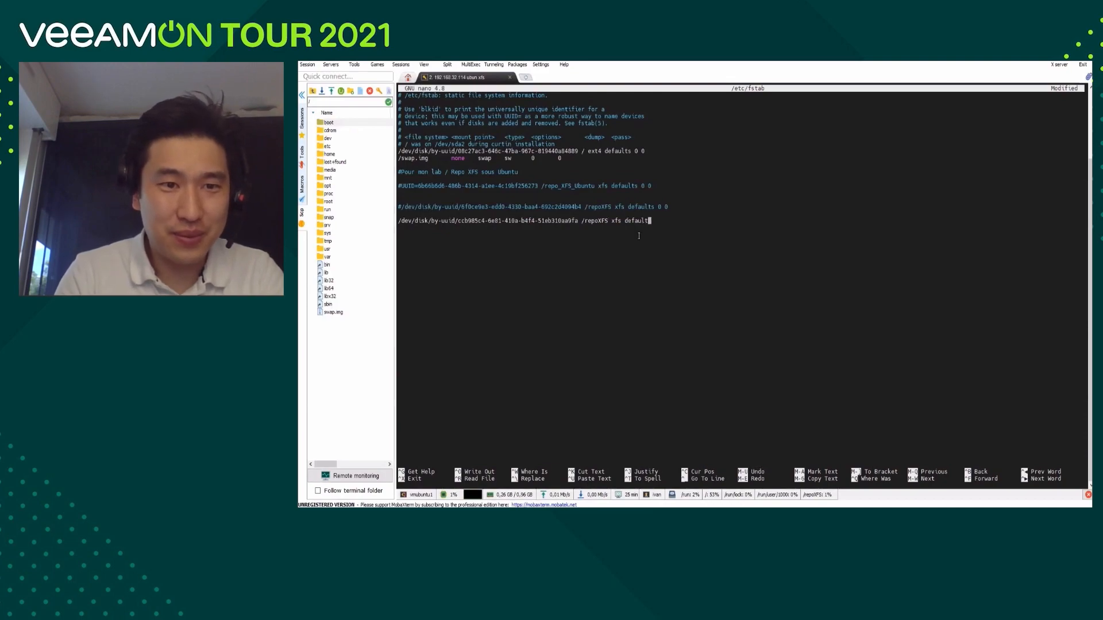
{"action": "type", "text": "s "}
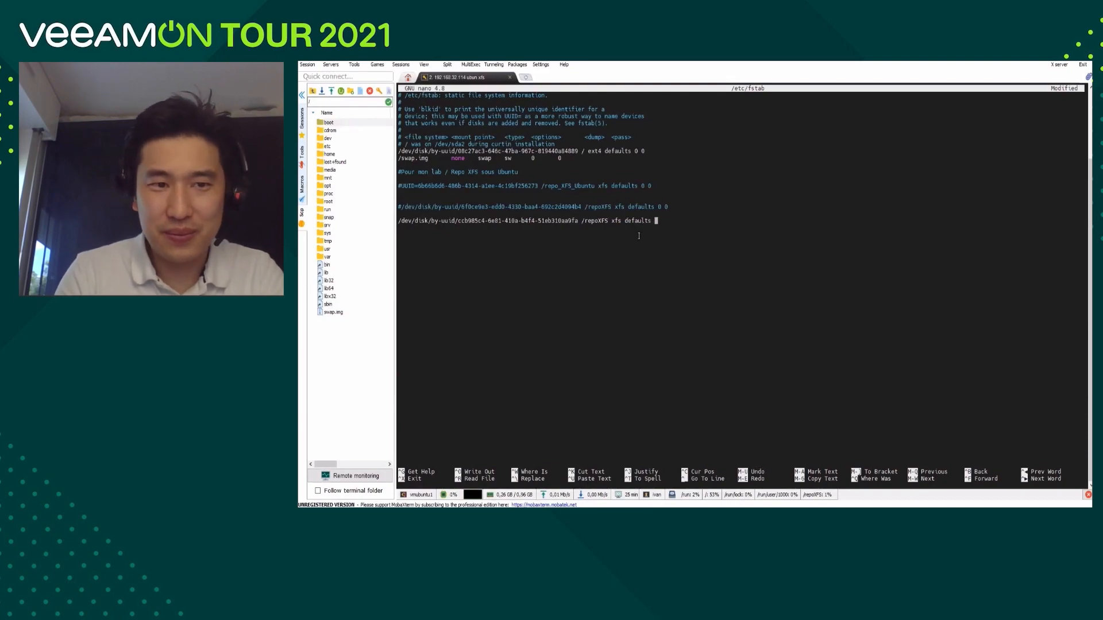
{"action": "type", "text": "0 0"}
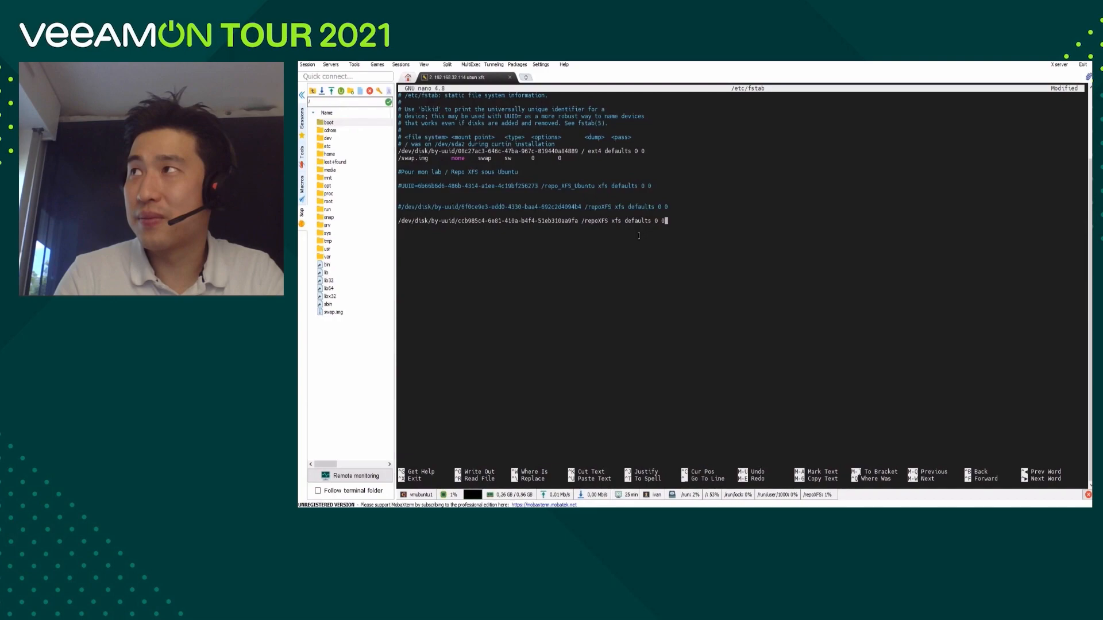
- Save /etc/fstab and exit the nano editor
{"action": "key", "text": "ctrl+s"}
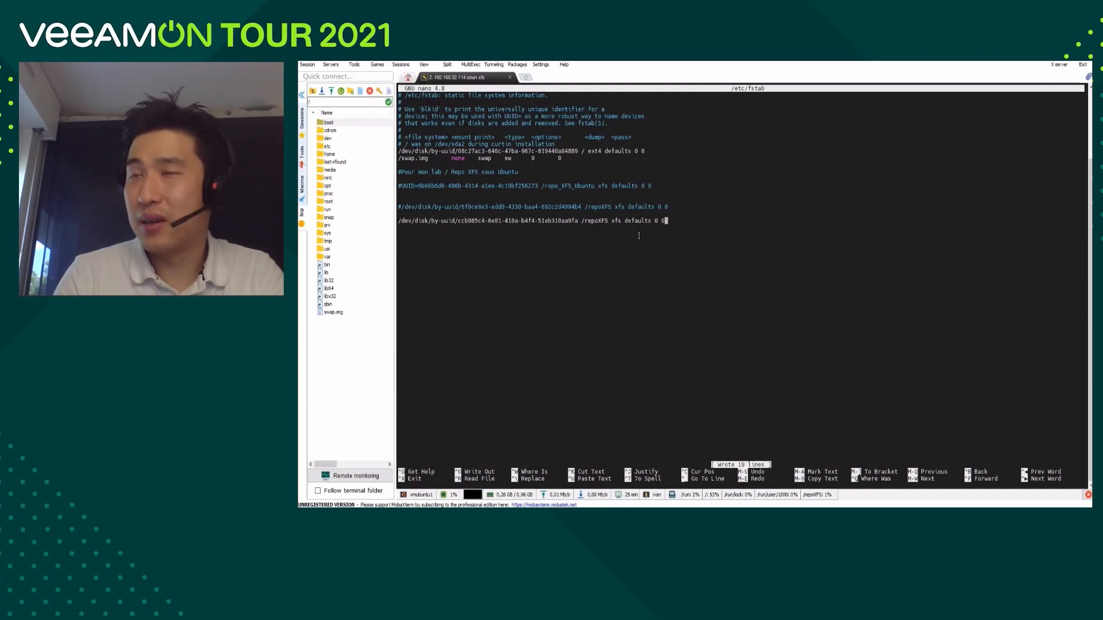
{"action": "key", "text": "ctrl+w"}
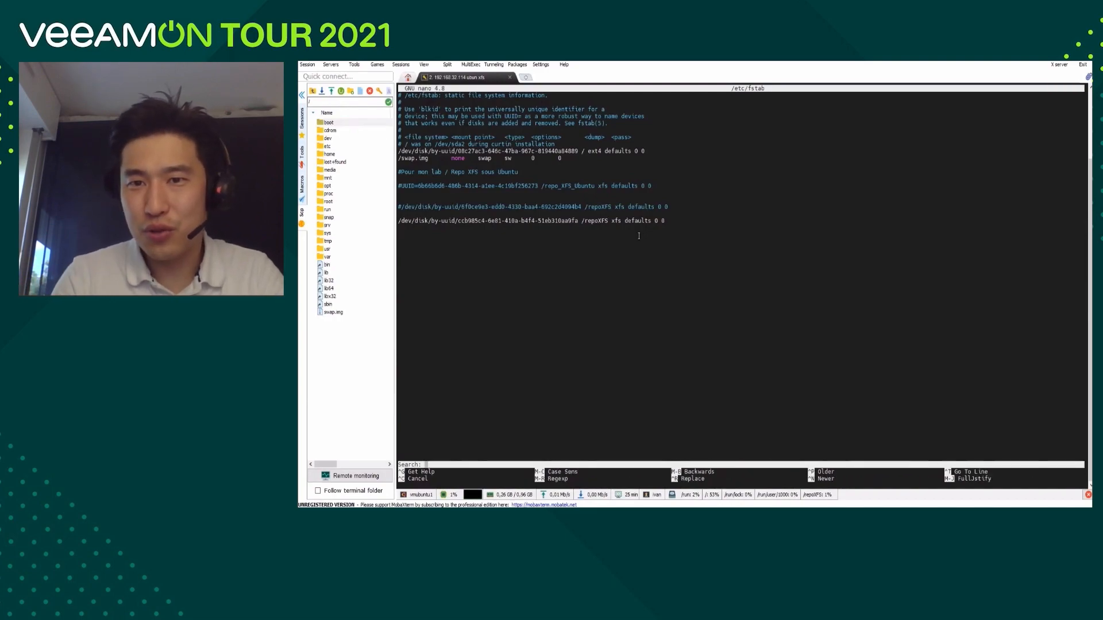
{"action": "key", "text": "ctrl+c"}
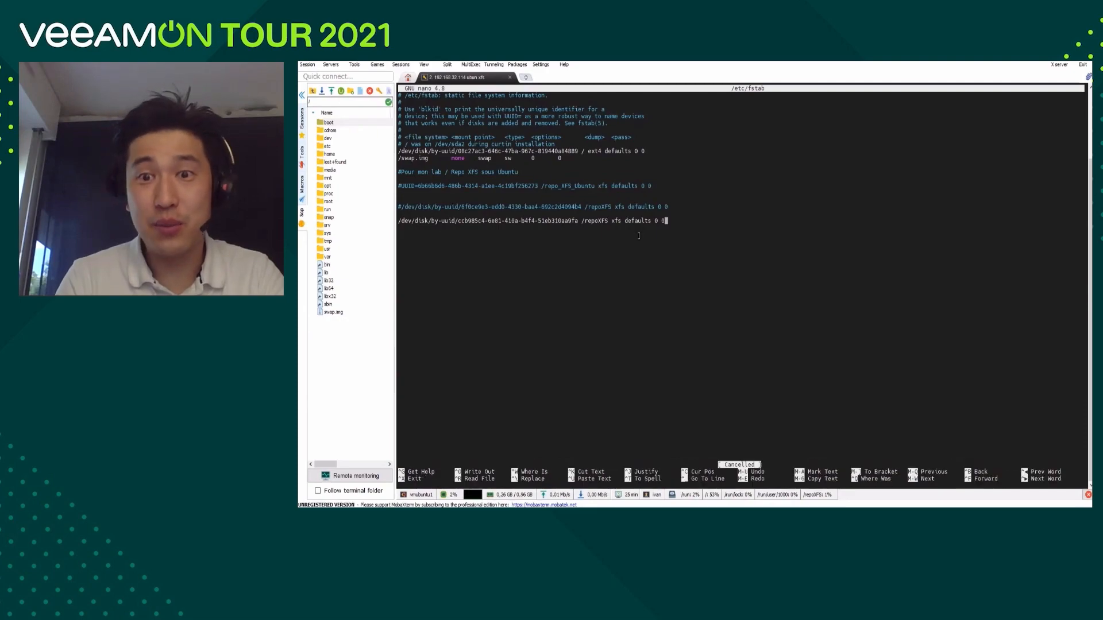
{"action": "key", "text": "ctrl+x"}
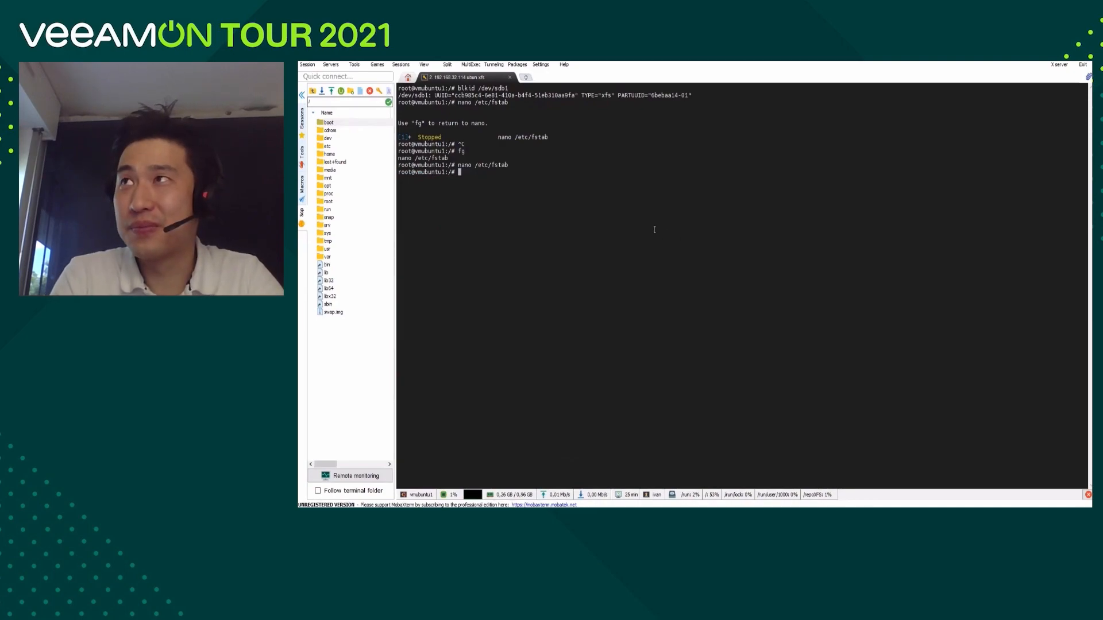
- Reboot the server and, in the reconnected session, switch to root with su root, entering the root password
{"action": "type", "text": "reboot"}
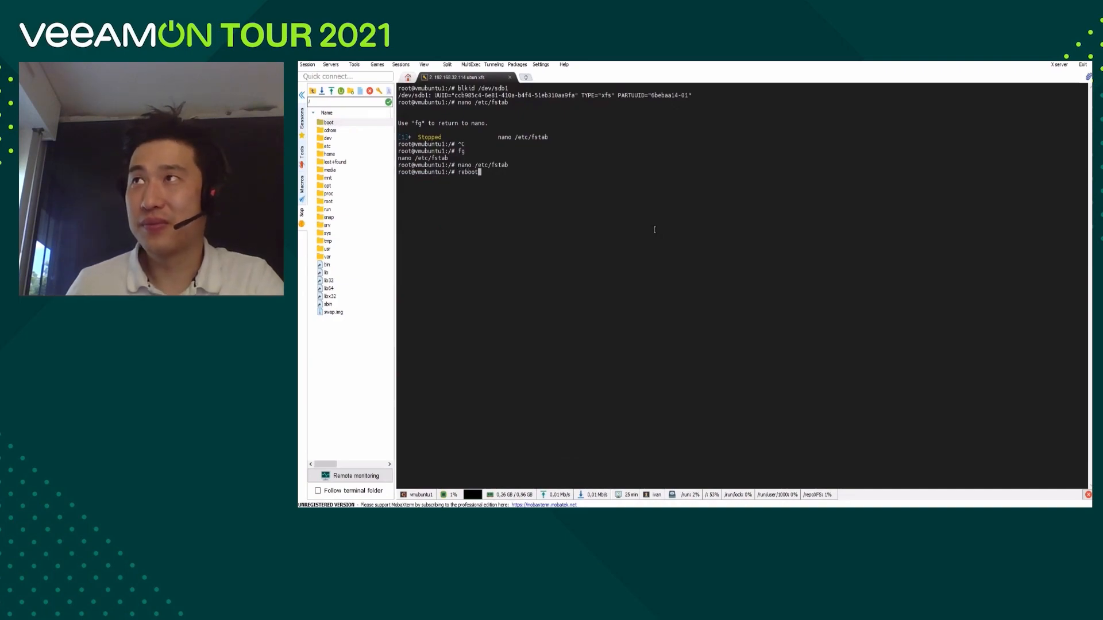
{"action": "key", "text": "Return"}
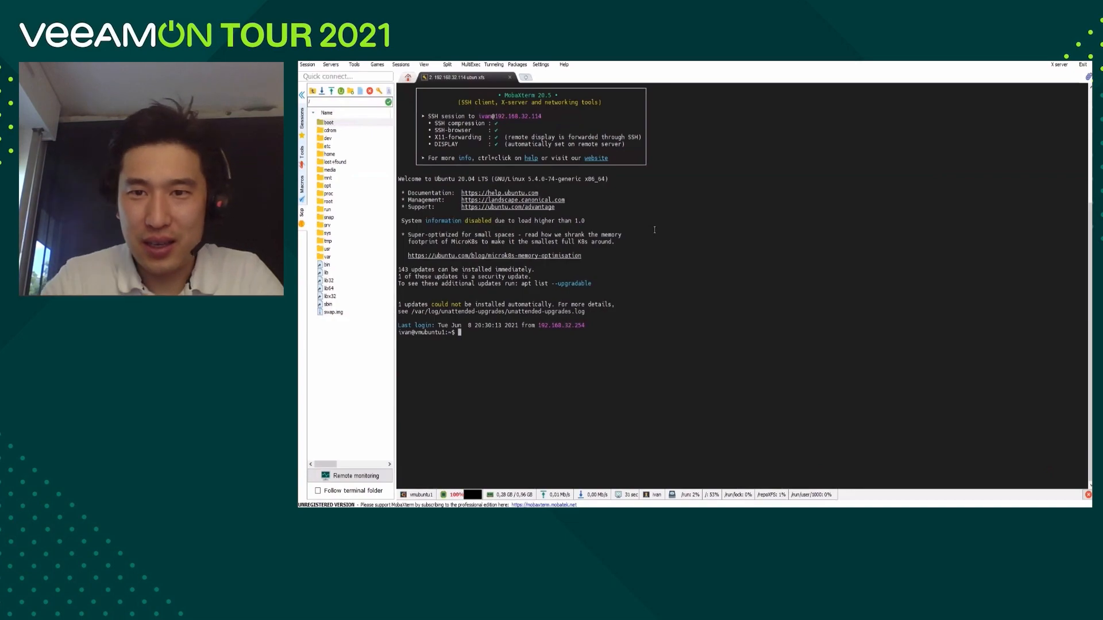
{"action": "type", "text": "su root"}
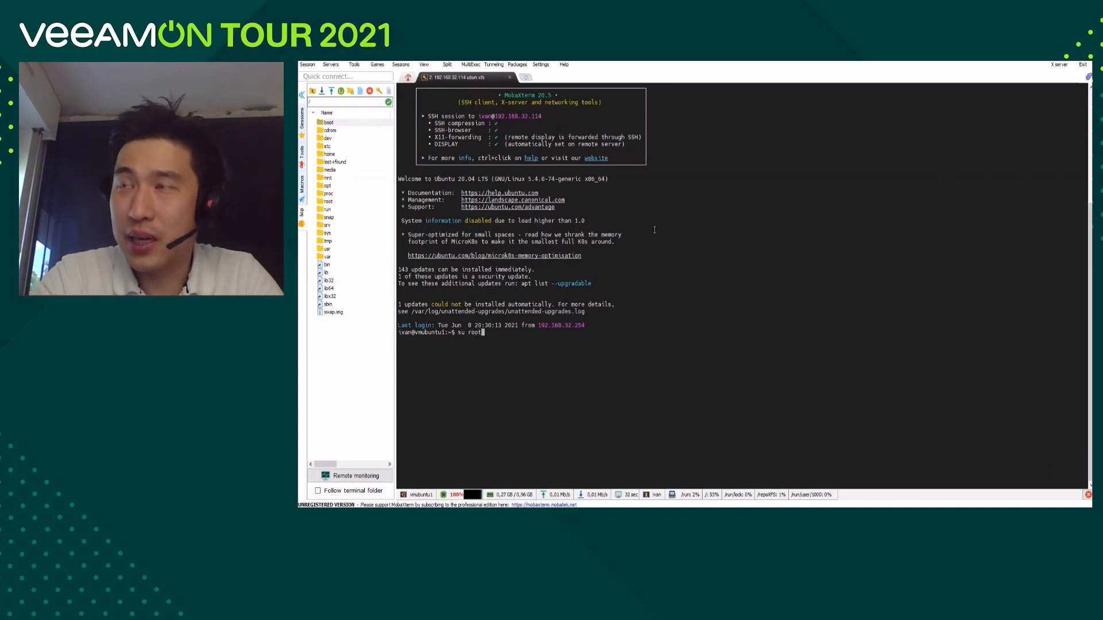
{"action": "key", "text": "Return"}
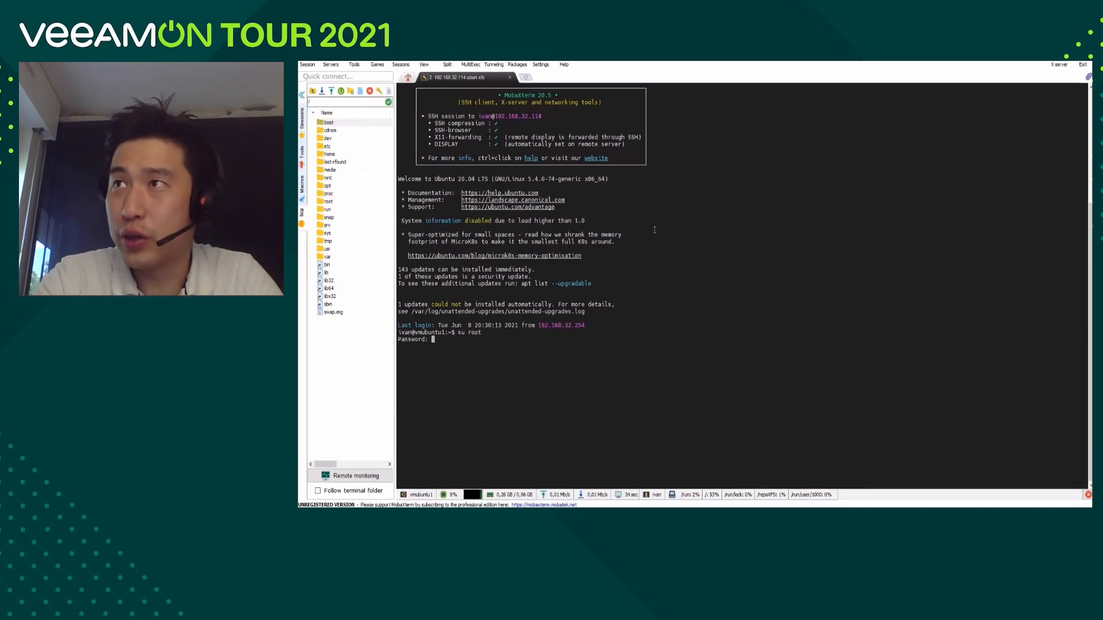
{"action": "key", "text": "Return"}
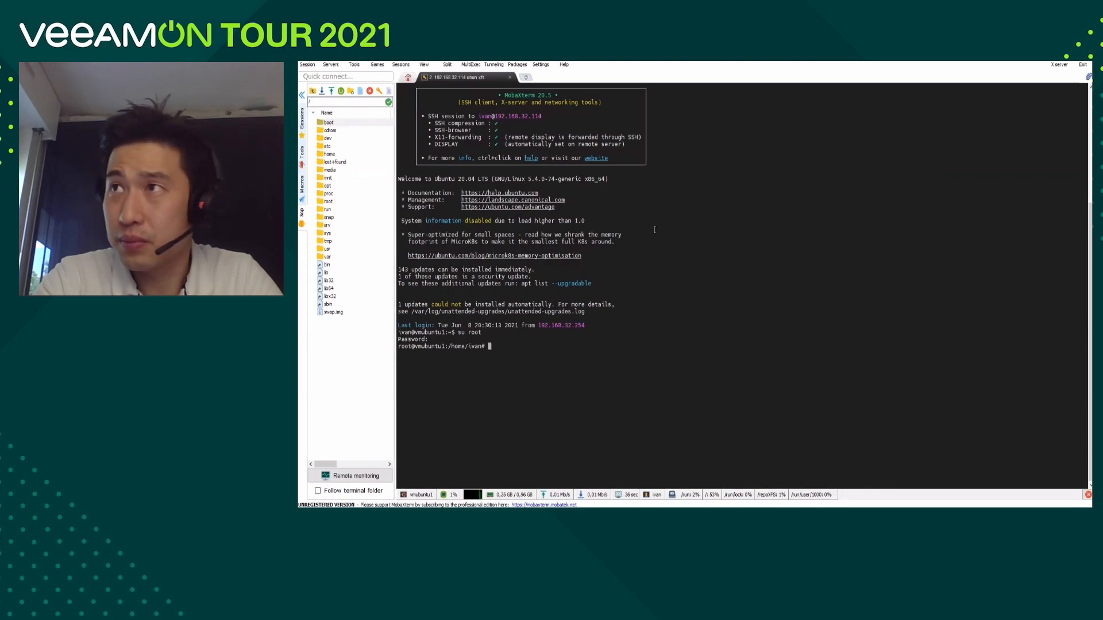
- Change to the / directory and list its contents to check for the repoXFS folder
{"action": "type", "text": "cd /"}
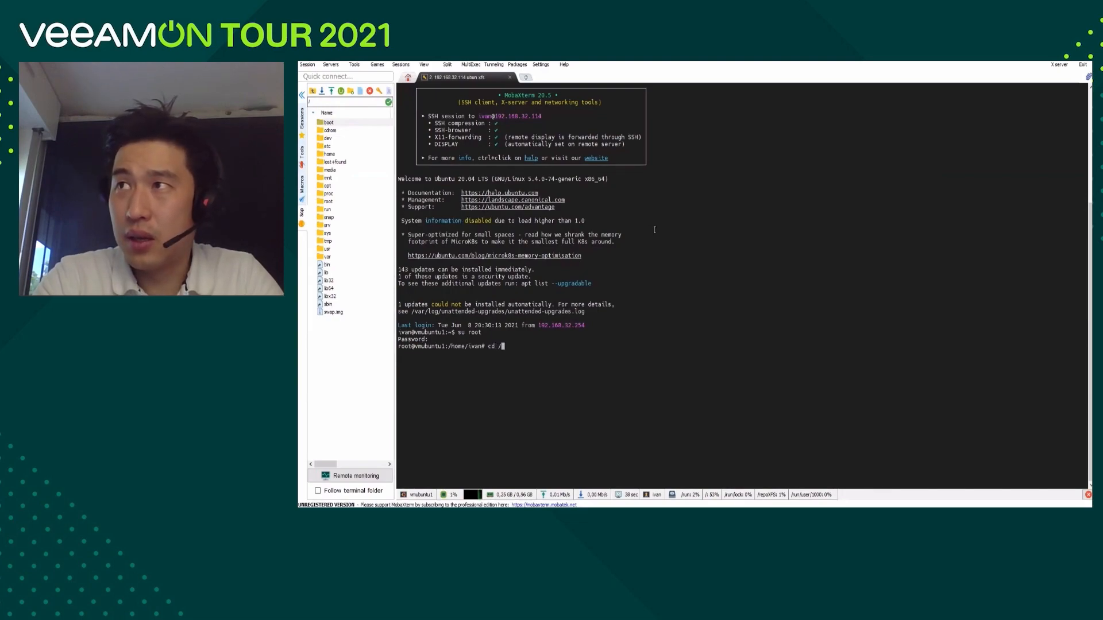
{"action": "key", "text": "Return"}
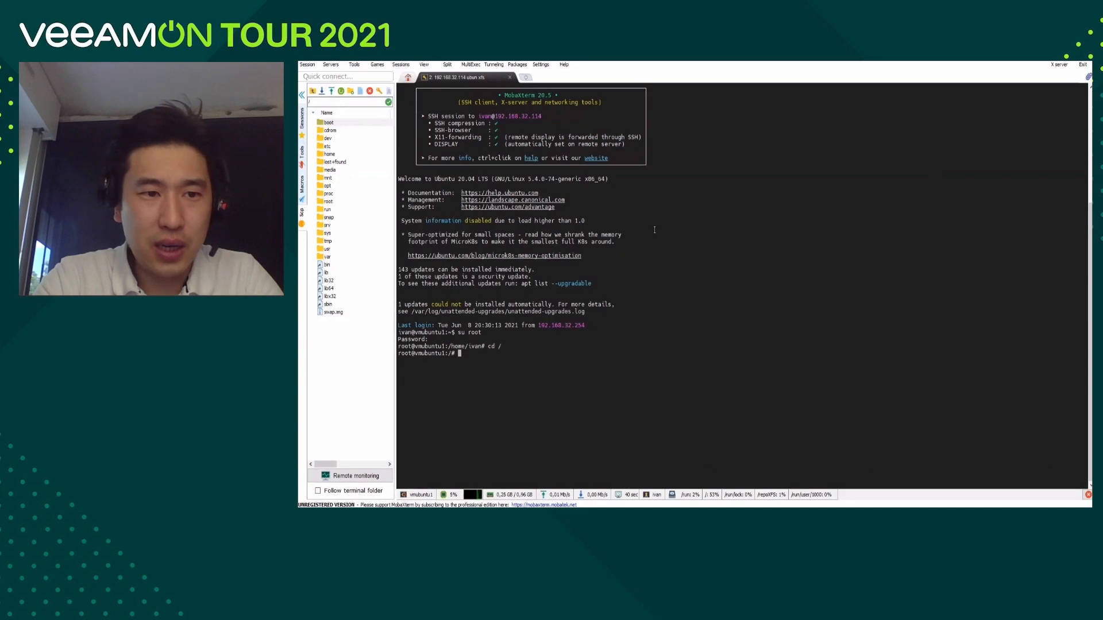
{"action": "type", "text": "ls"}
{"action": "key", "text": "Return"}
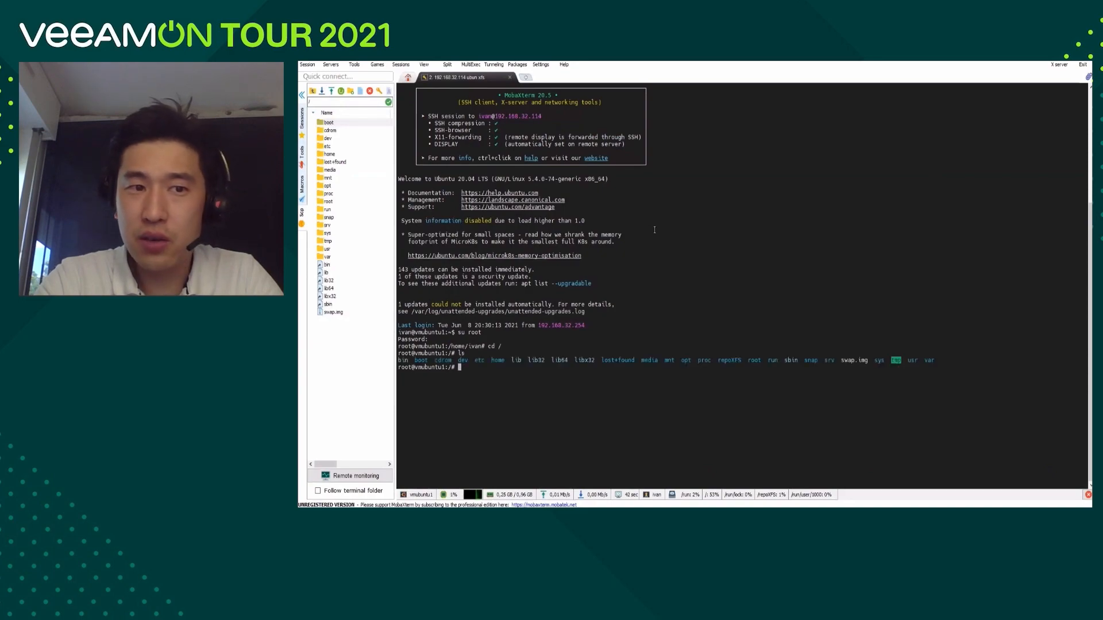
{"action": "double_click", "coordinate": [737, 360]}
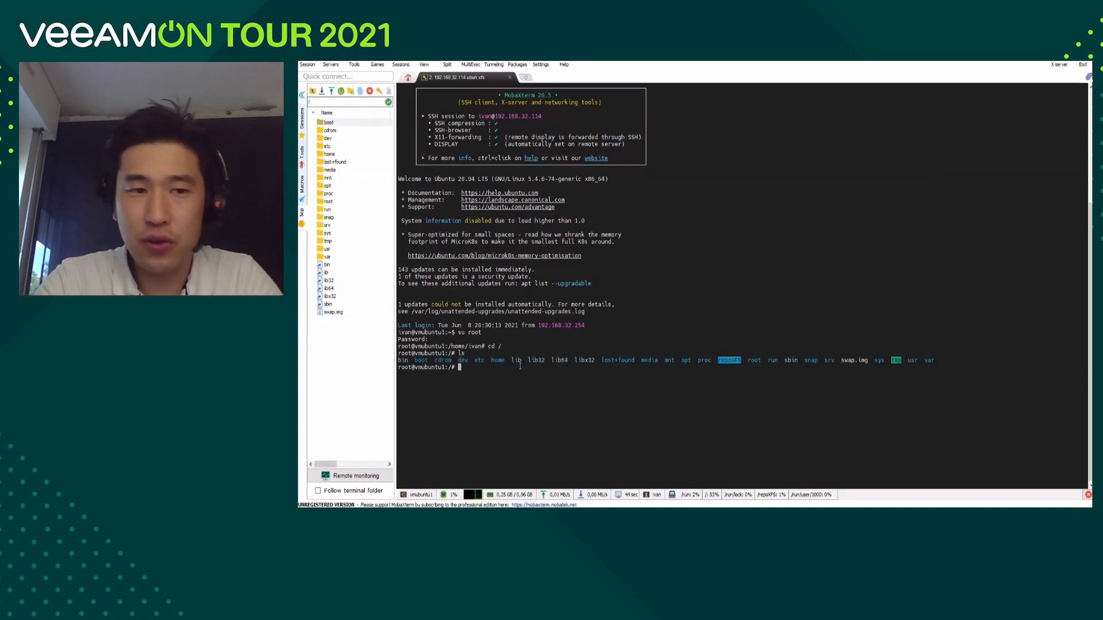
{"action": "left_click", "coordinate": [497, 374]}
{"action": "double_click", "coordinate": [492, 374]}
{"action": "left_click", "coordinate": [486, 370]}
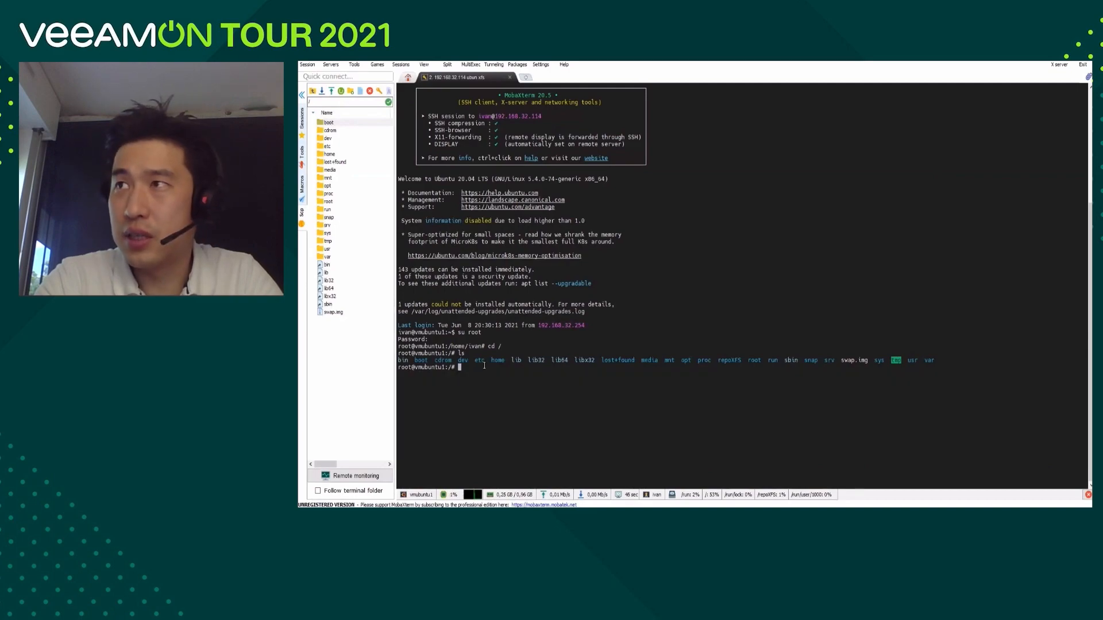
{"action": "type", "text": "df -h"}
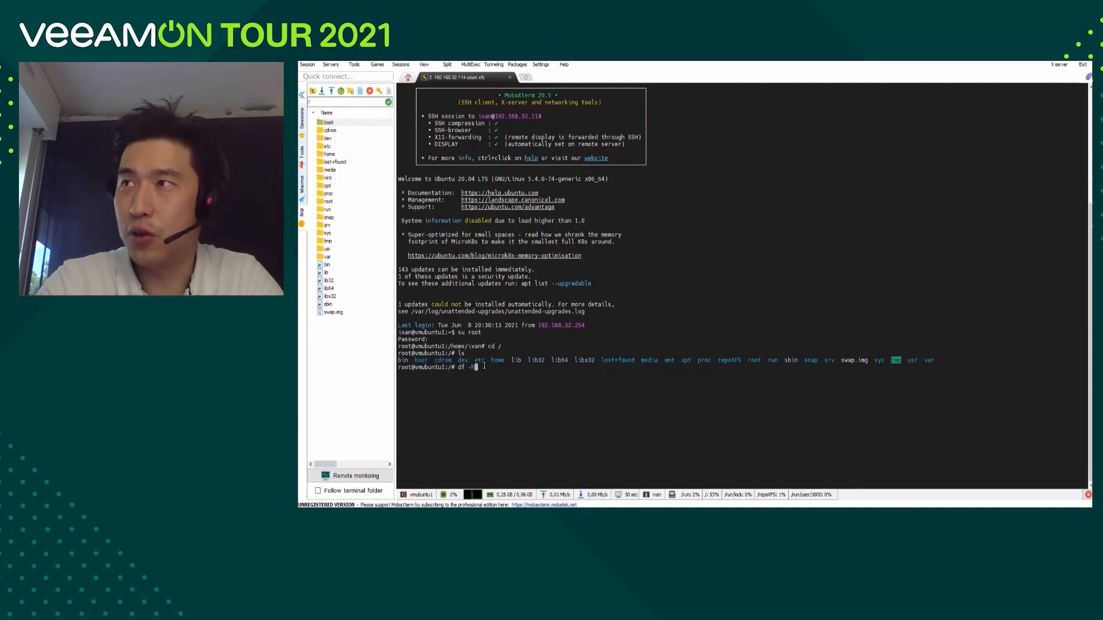
{"action": "key", "text": "BackSpace"}
{"action": "key", "text": "BackSpace"}
{"action": "key", "text": "BackSpace"}
{"action": "key", "text": "BackSpace"}
{"action": "key", "text": "BackSpace"}
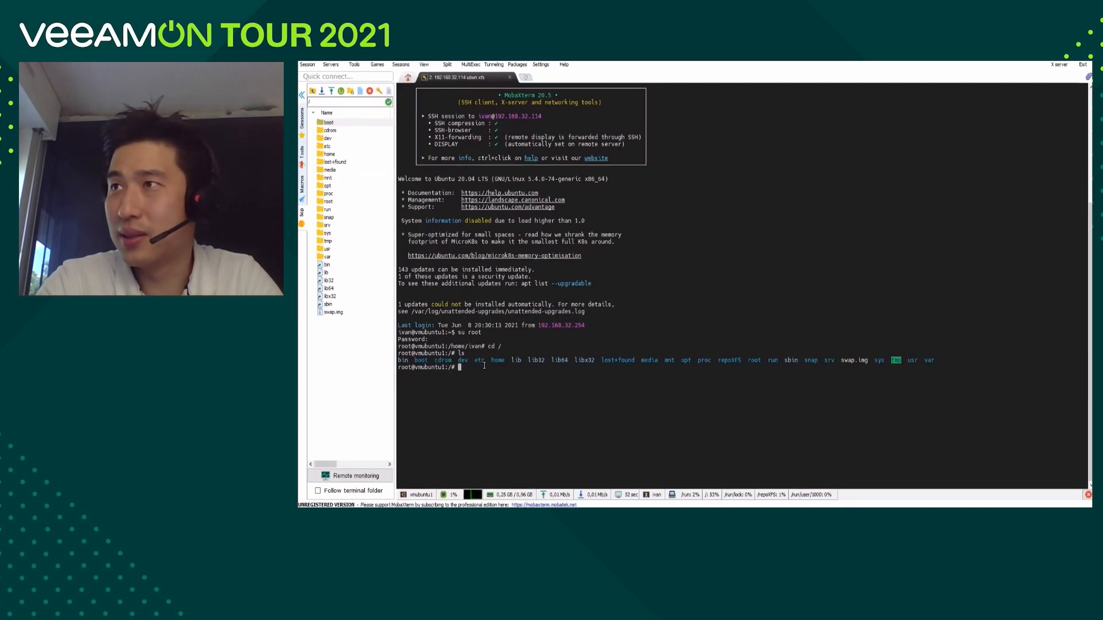
- Clear the terminal and run df -h to check the /dev/sdb1 mount on /repoXFS
{"action": "type", "text": "clear"}
{"action": "key", "text": "Return"}
{"action": "type", "text": "d"}
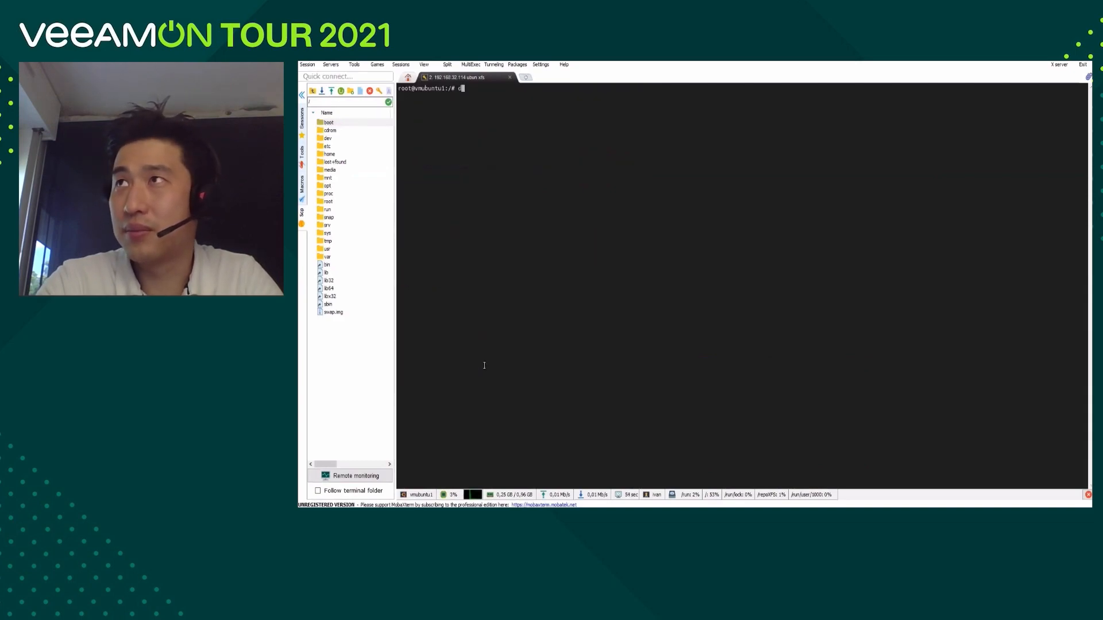
{"action": "type", "text": "f -h"}
{"action": "key", "text": "Return"}
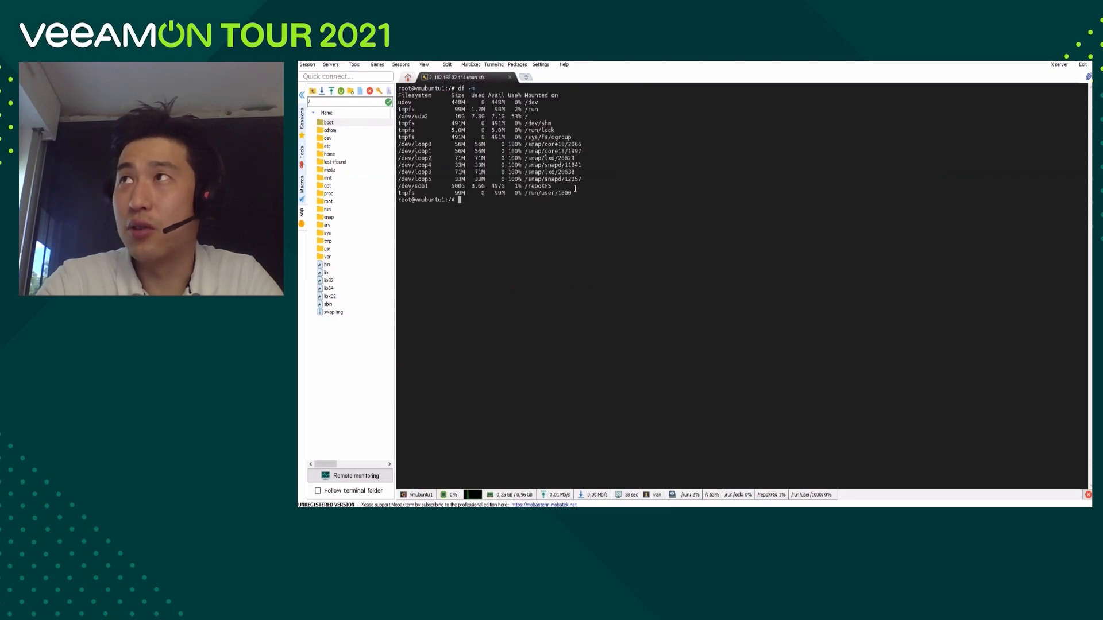
{"action": "left_click_drag", "start_coordinate": [553, 187], "coordinate": [393, 188]}
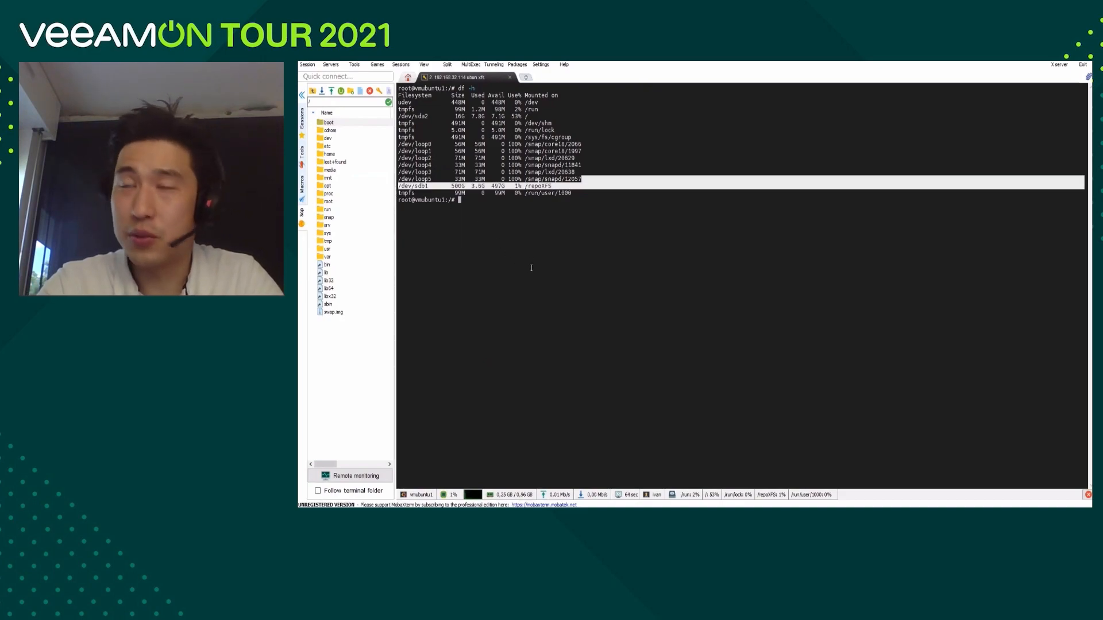
{"action": "left_click", "coordinate": [484, 239]}
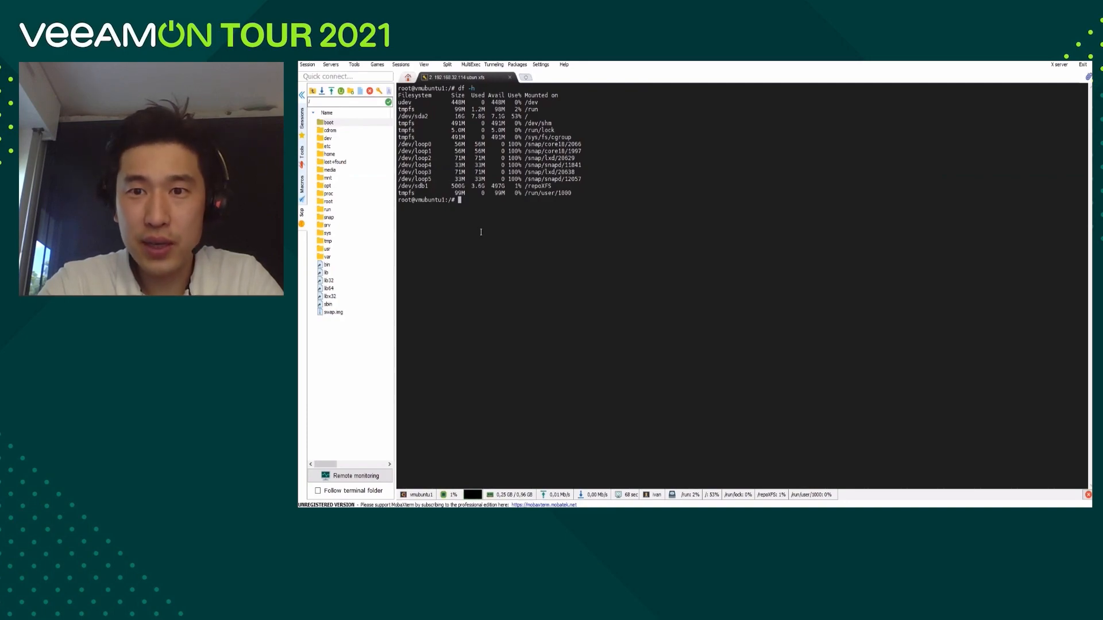
- Clear the terminal and create the user iloveveeam with a home directory using useradd -m
{"action": "type", "text": "c"}
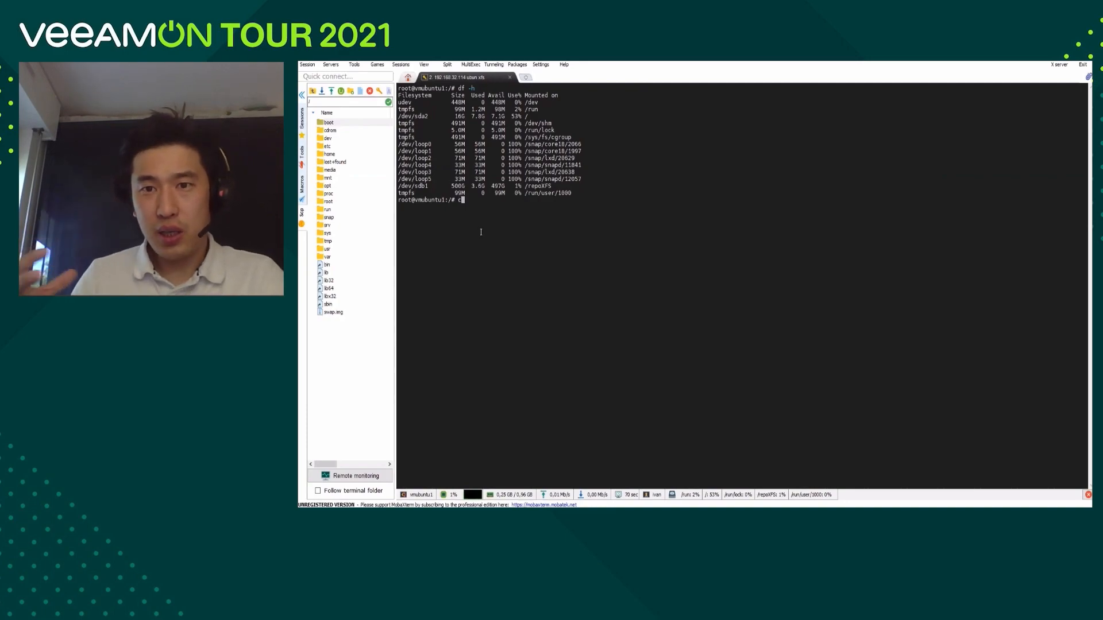
{"action": "type", "text": "lear"}
{"action": "key", "text": "Return"}
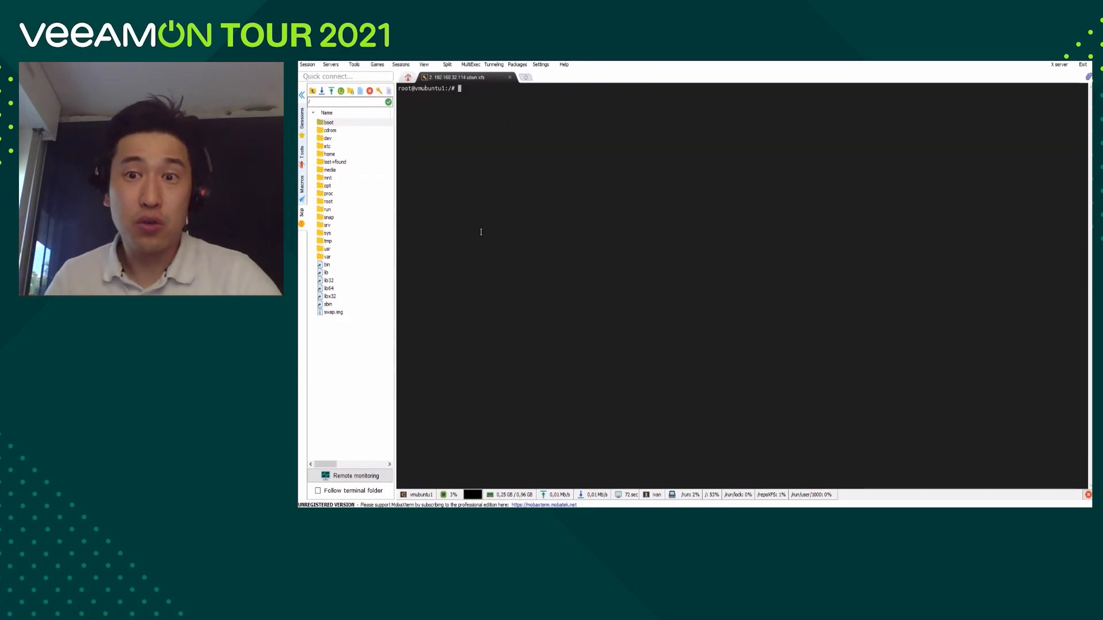
{"action": "type", "text": "user"}
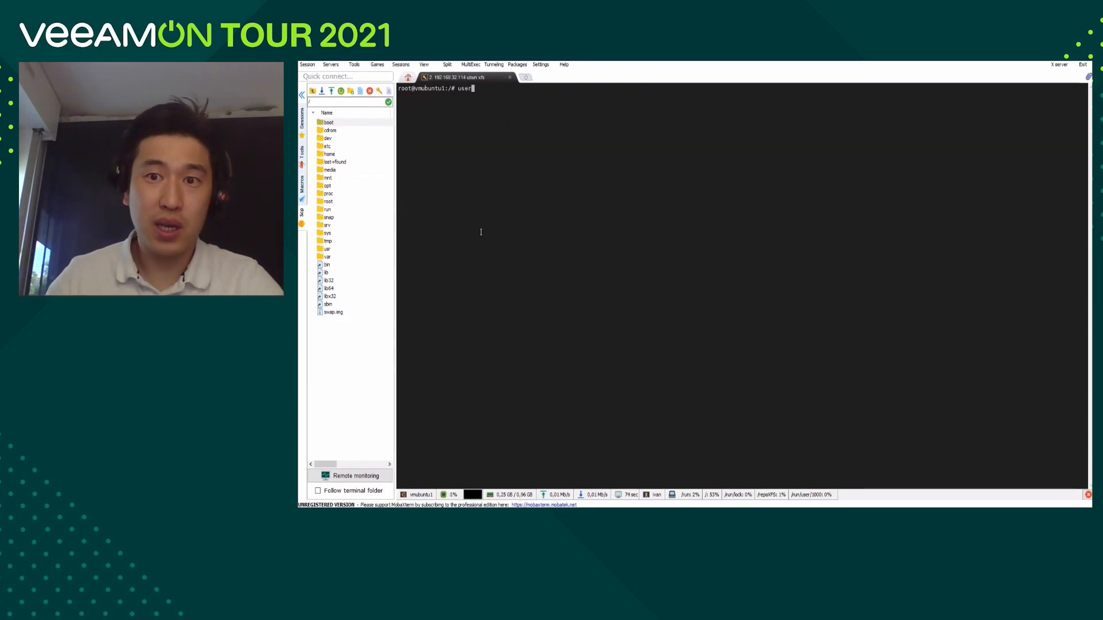
{"action": "type", "text": "add"}
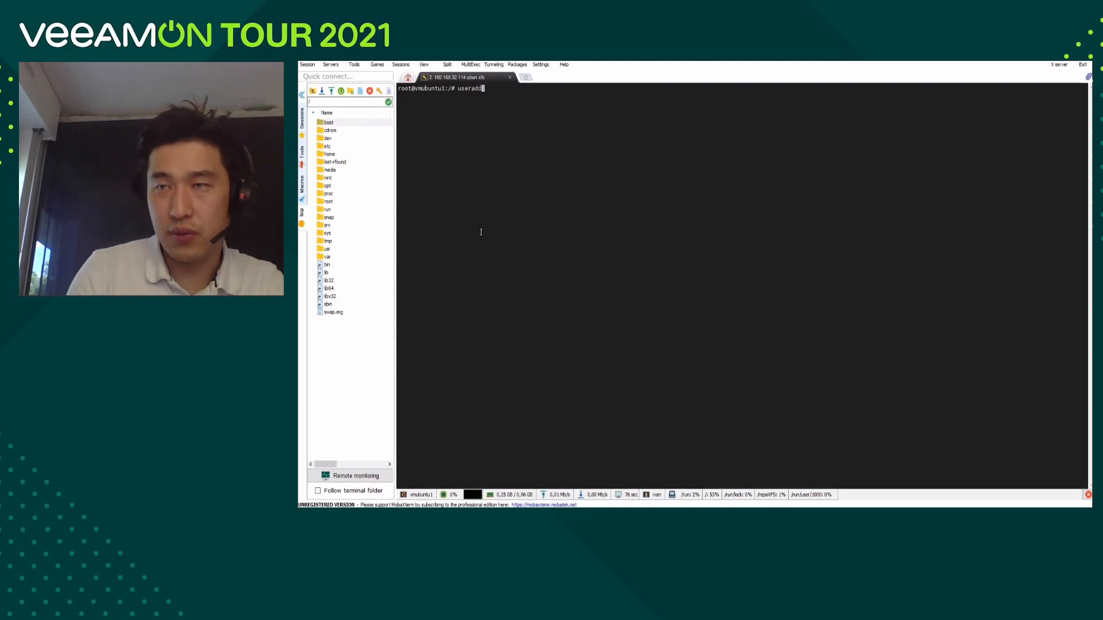
{"action": "type", "text": " -m"}
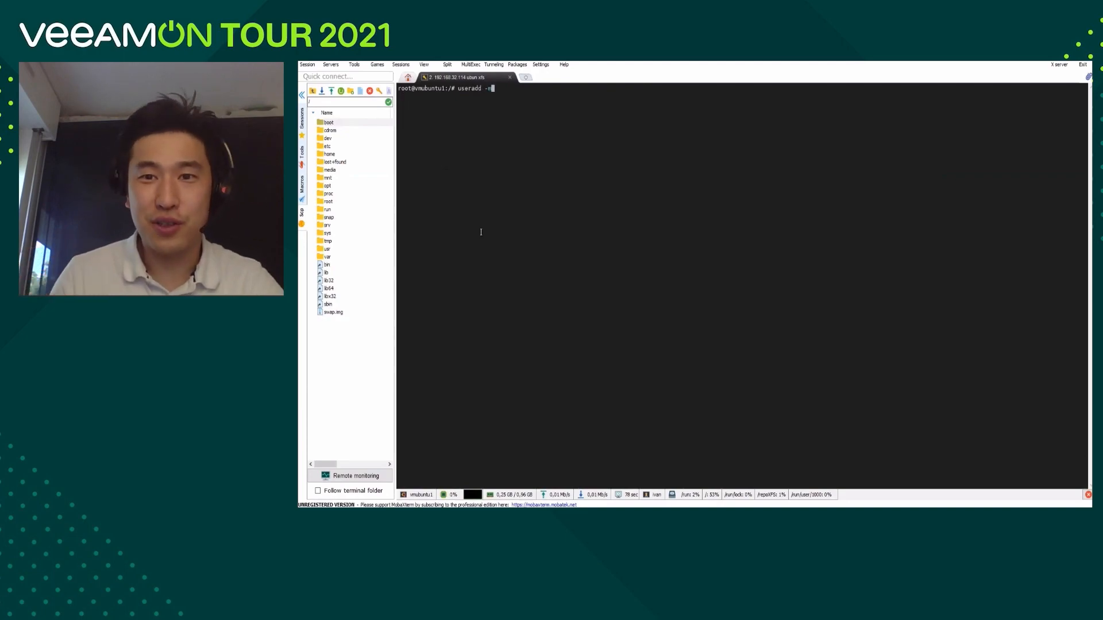
{"action": "type", "text": " il"}
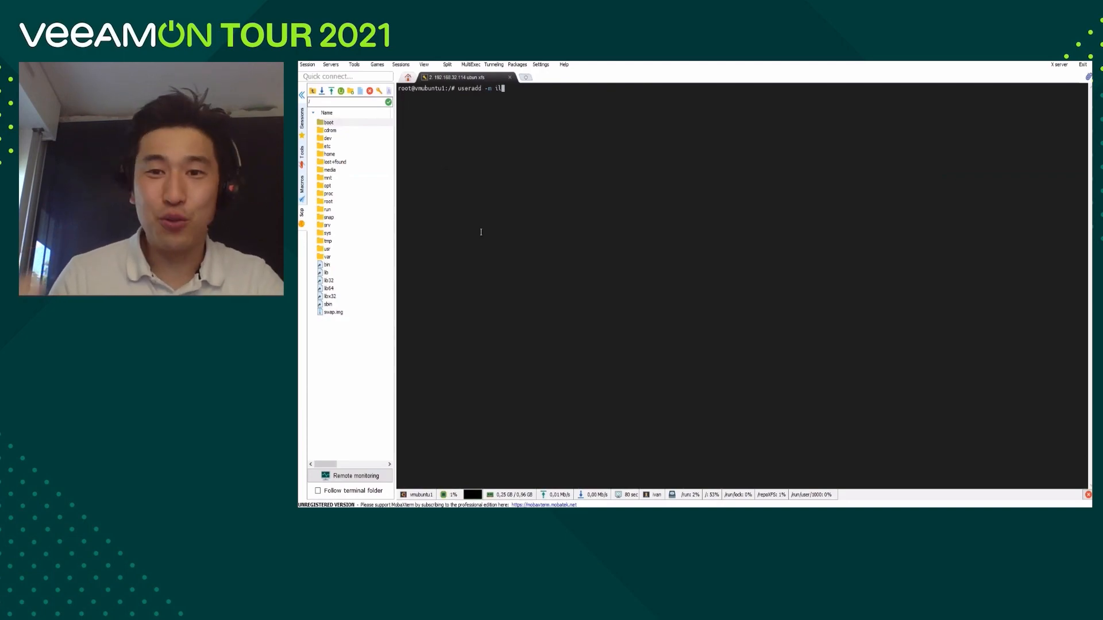
{"action": "type", "text": "oveveeam"}
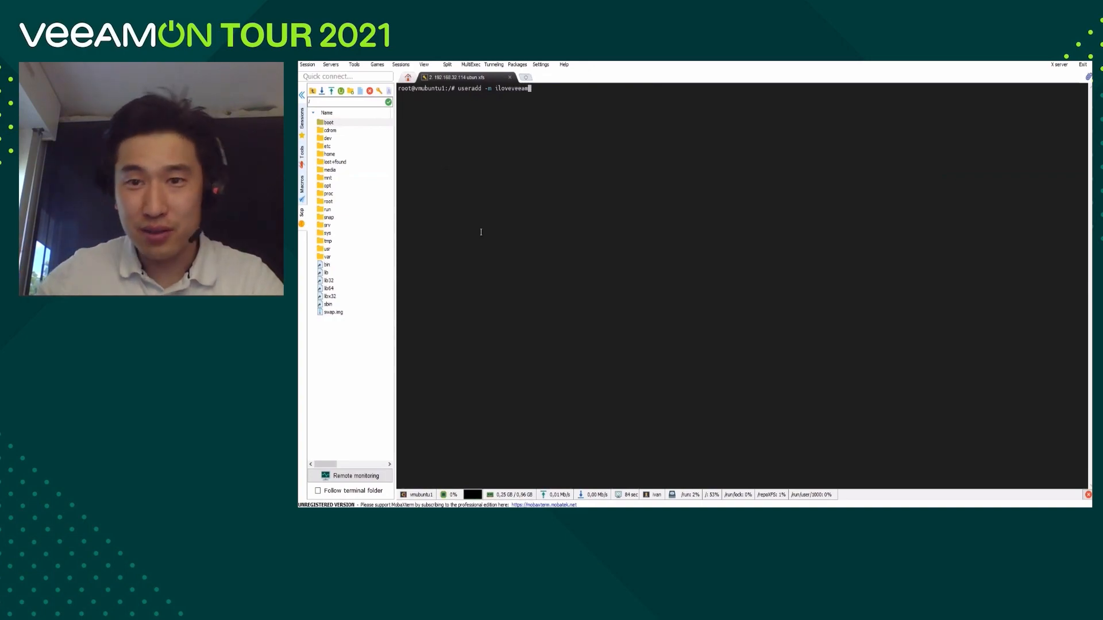
{"action": "key", "text": "Return"}
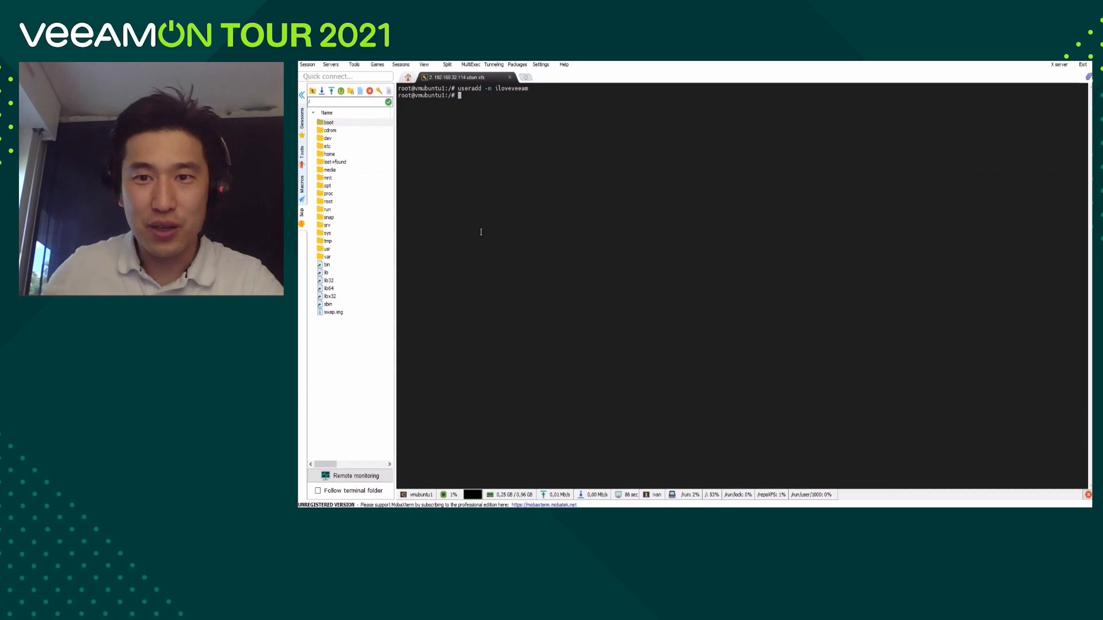
- Run passwd iloveveeam and enter the new account password for that user
{"action": "type", "text": "pas"}
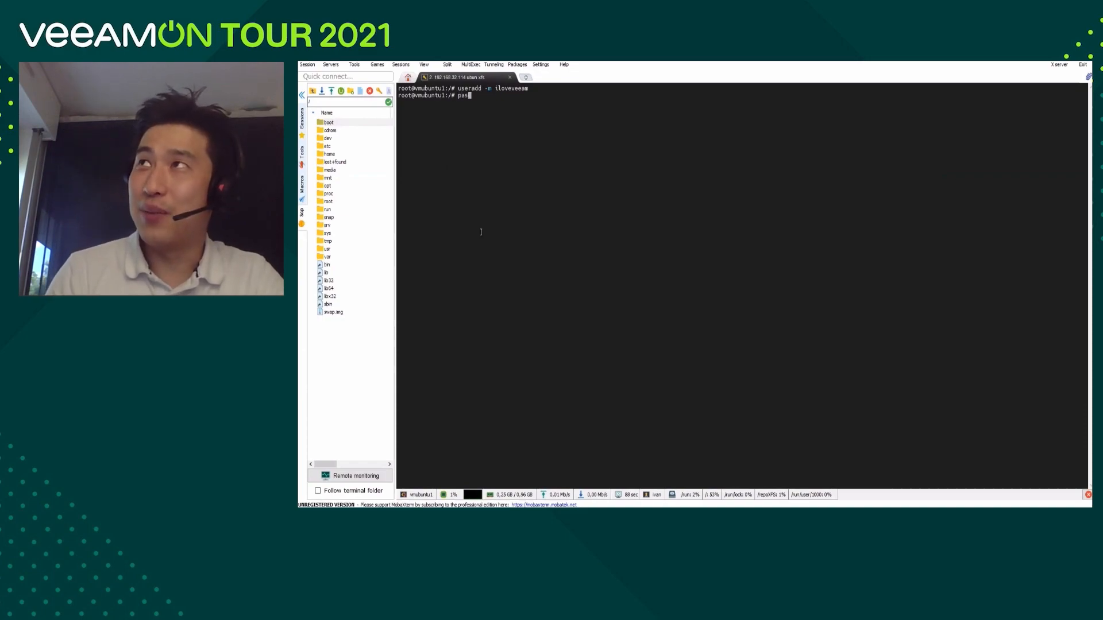
{"action": "type", "text": "s"}
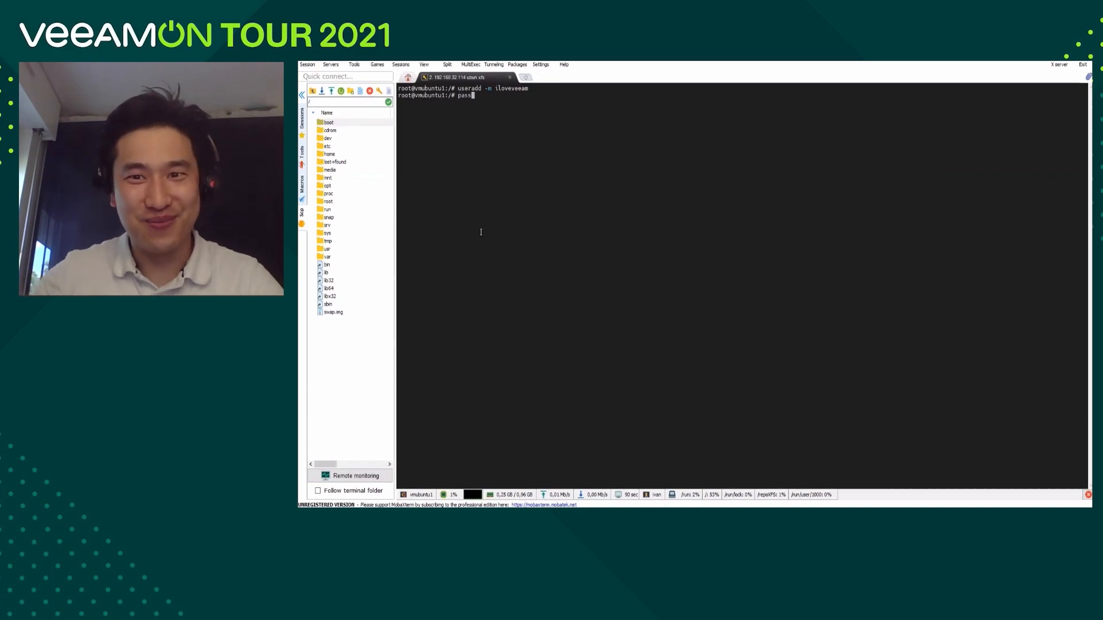
{"action": "type", "text": "wd "}
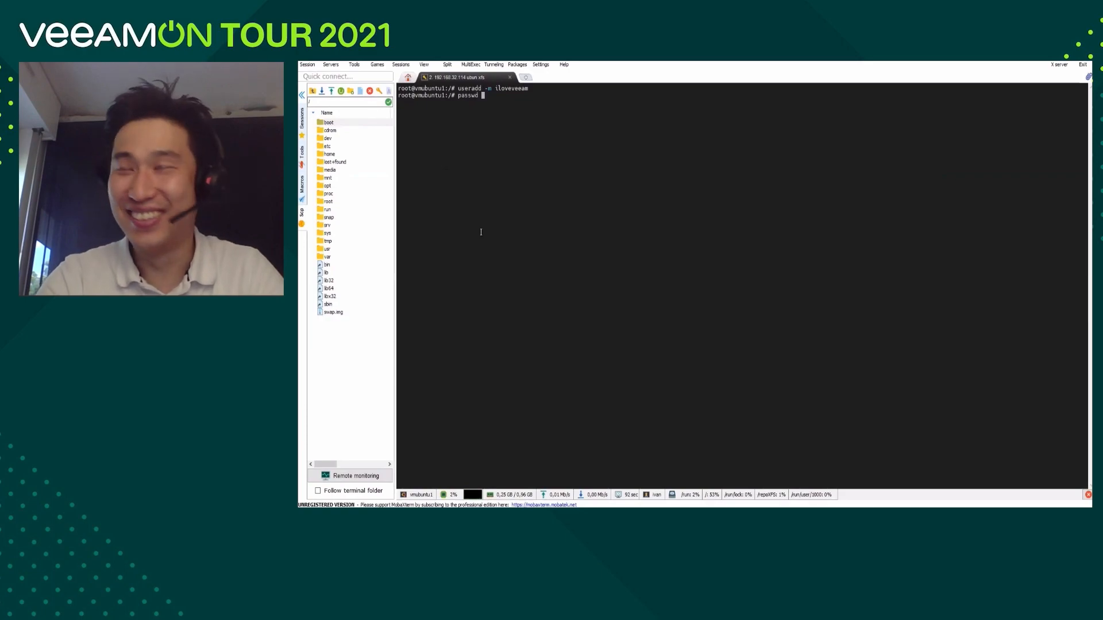
{"action": "type", "text": "ilove"}
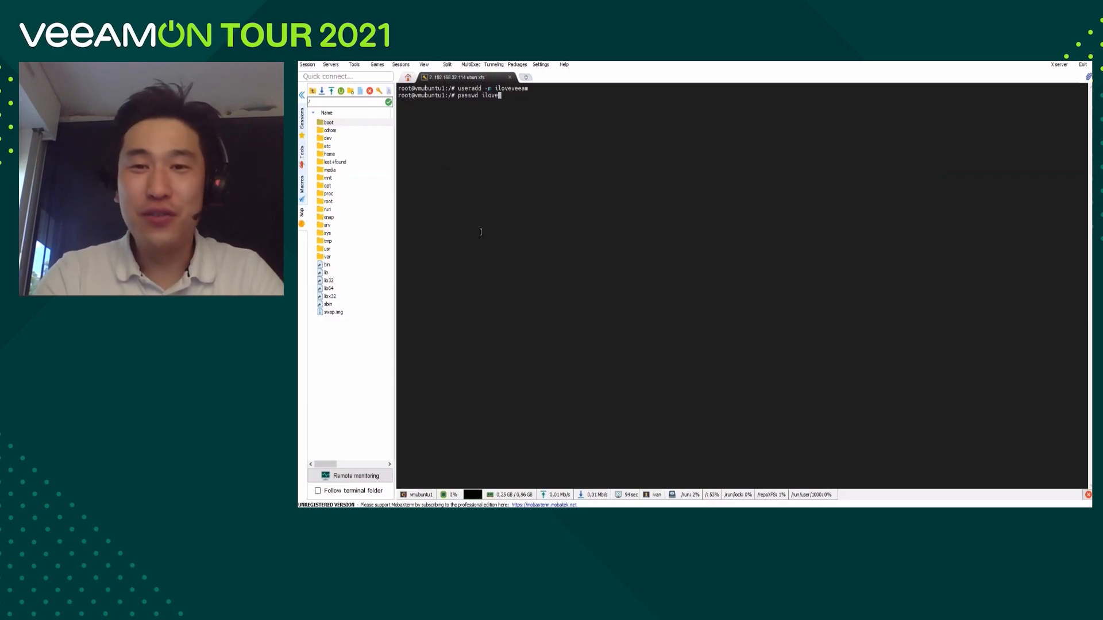
{"action": "type", "text": "veeam"}
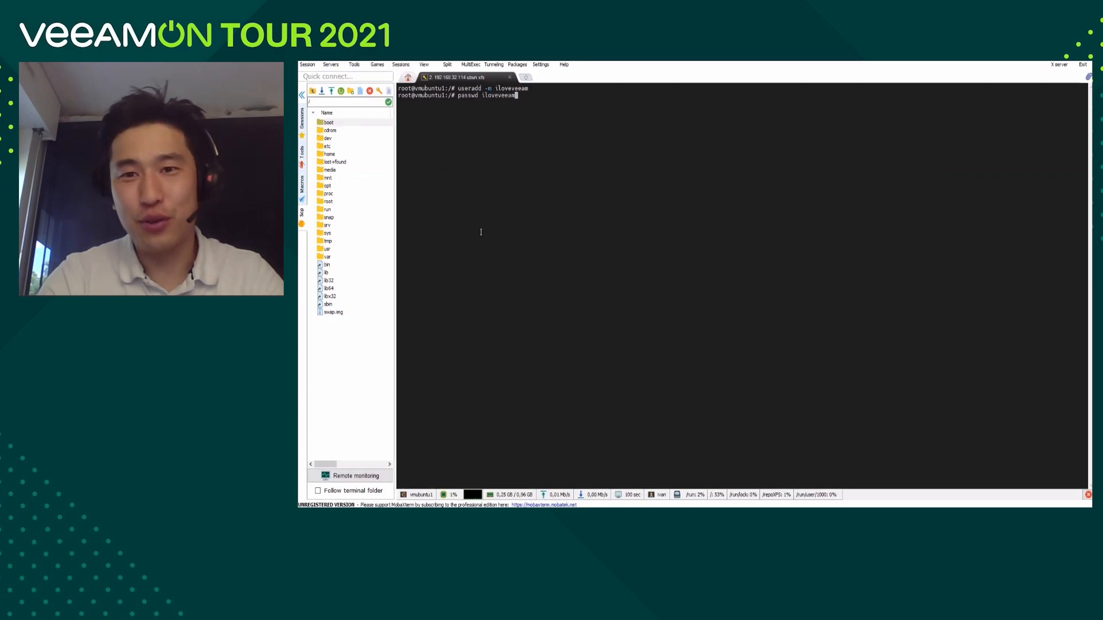
{"action": "key", "text": "Return"}
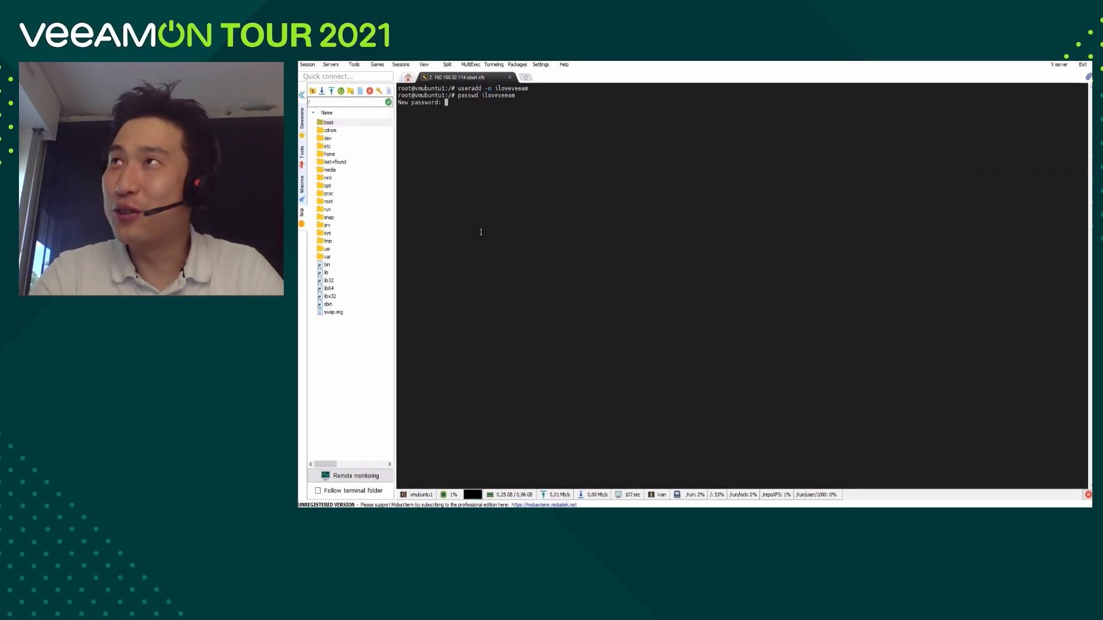
{"action": "key", "text": "Return"}
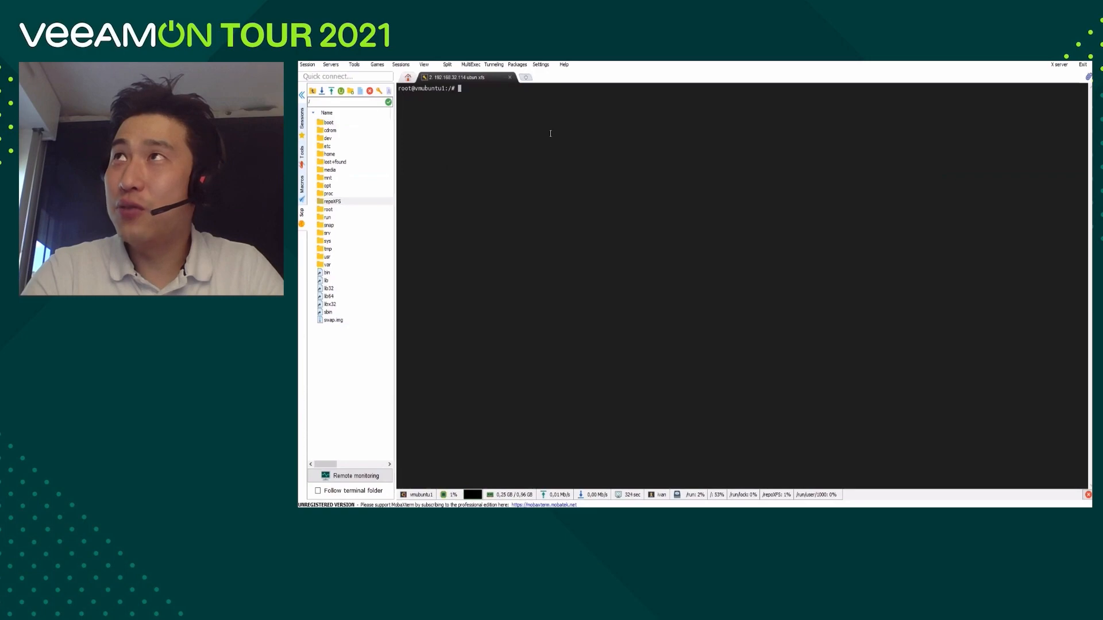
- Give user and group iloveveeam recursive ownership of /repoXFS with chown -R iloveveeam:iloveveeam /repoXFS
{"action": "type", "text": "chown "}
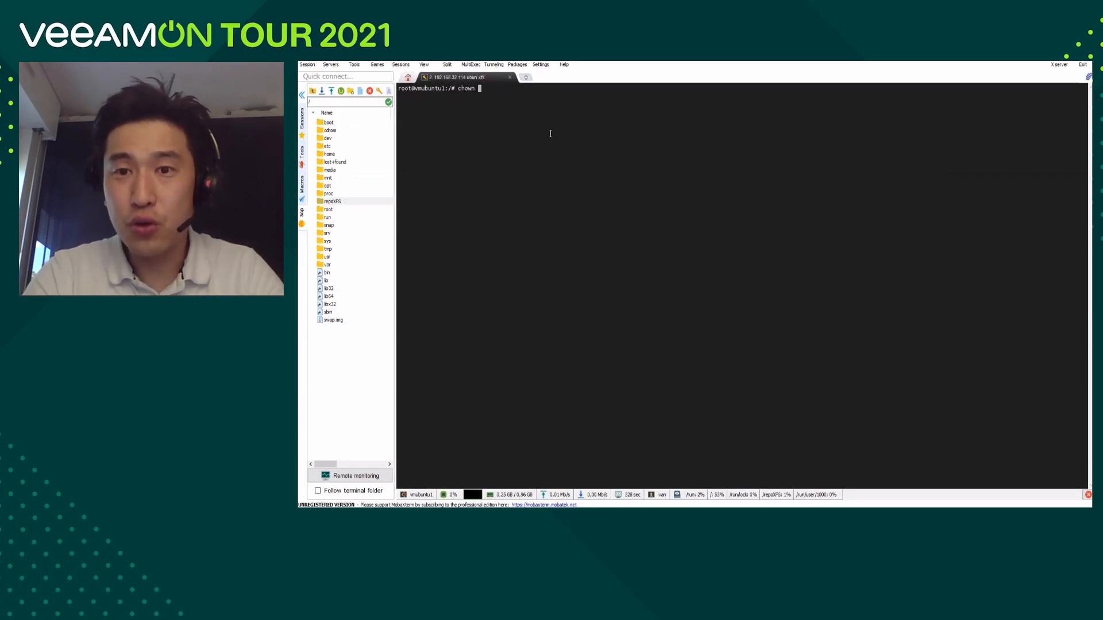
{"action": "type", "text": "-R"}
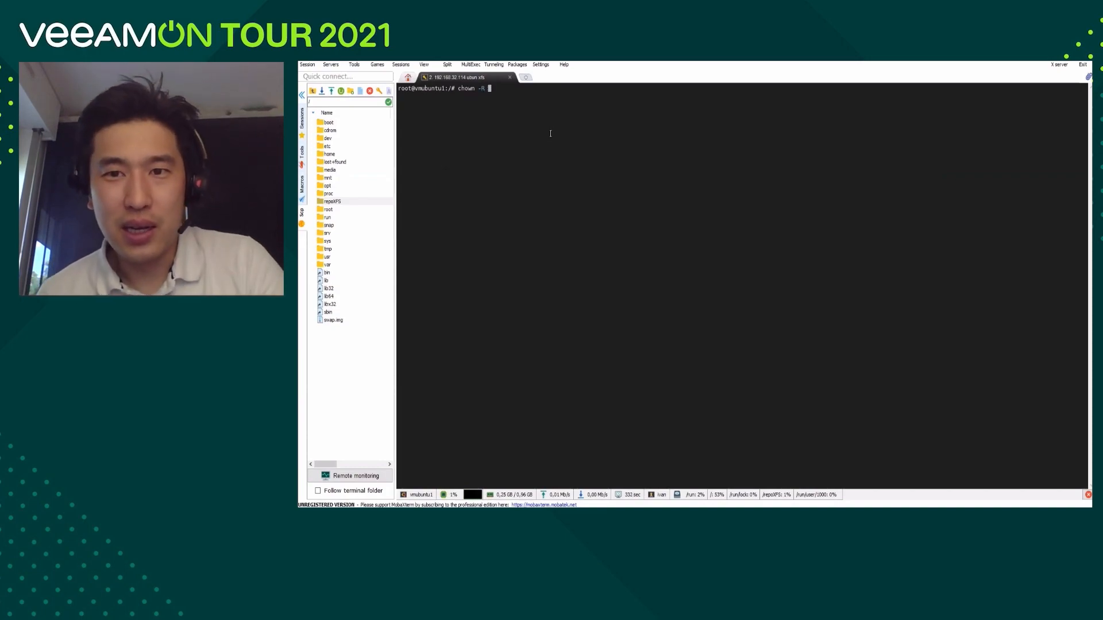
{"action": "type", "text": " ilov"}
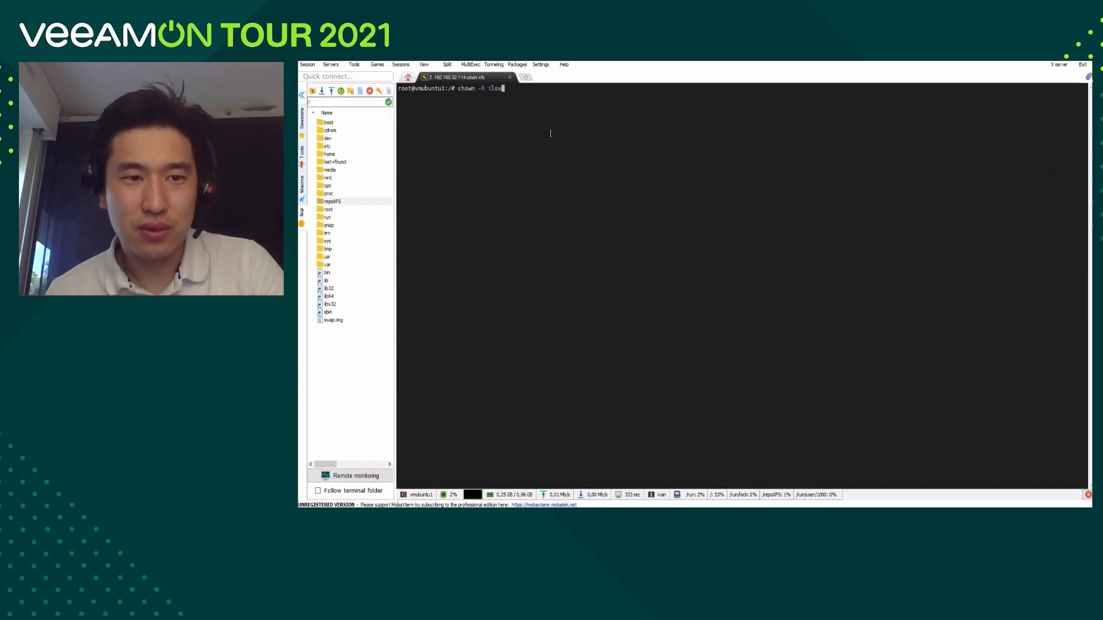
{"action": "type", "text": "eve"}
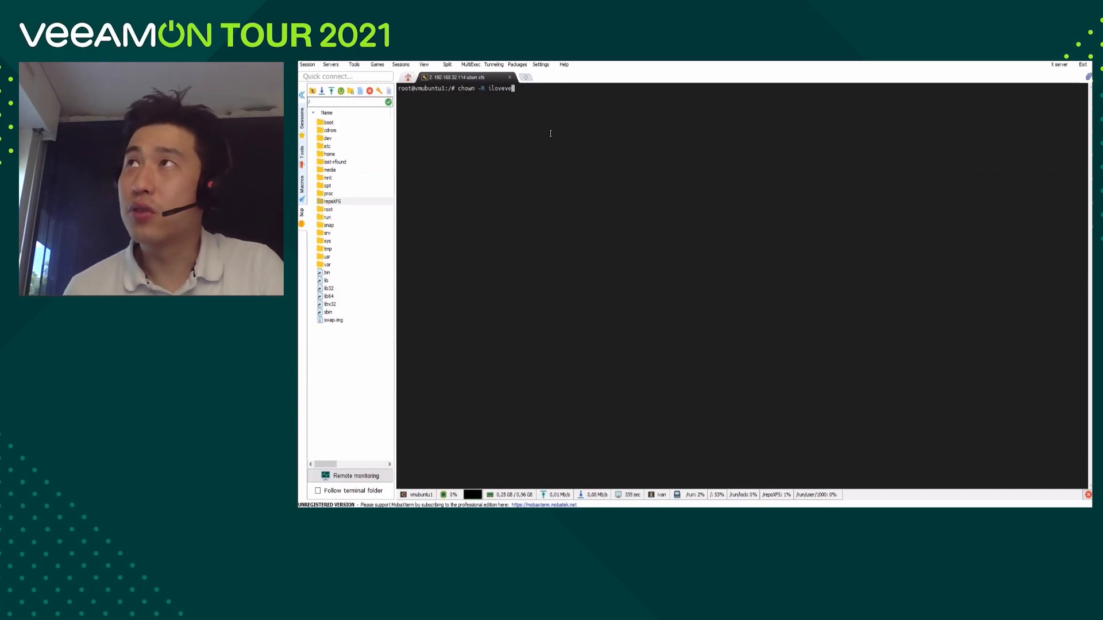
{"action": "type", "text": "eam:"}
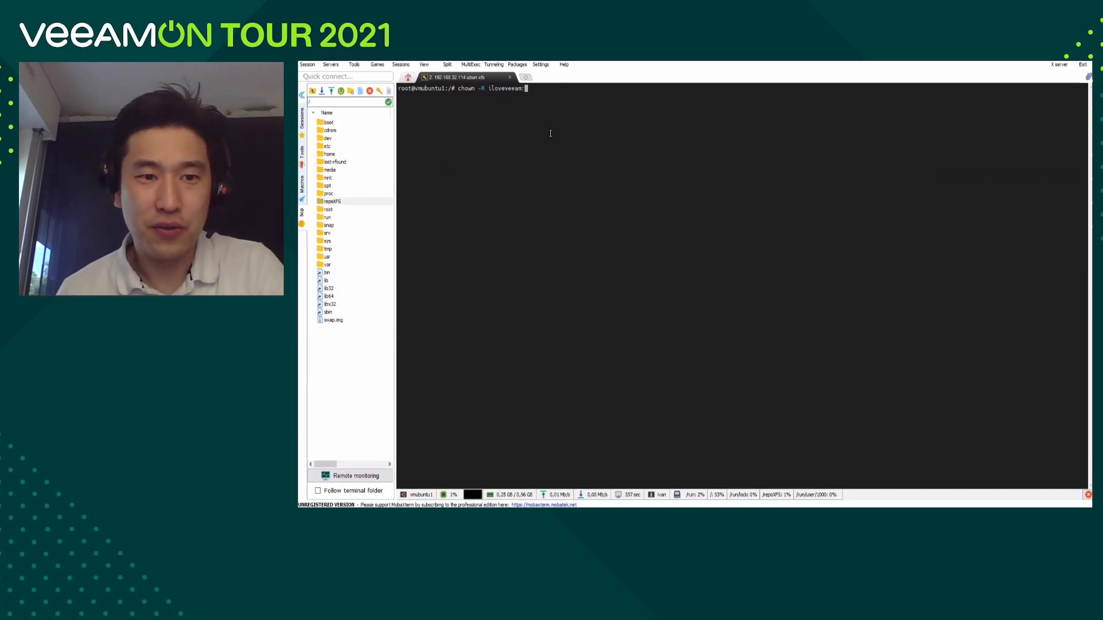
{"action": "type", "text": "iloveveeam "}
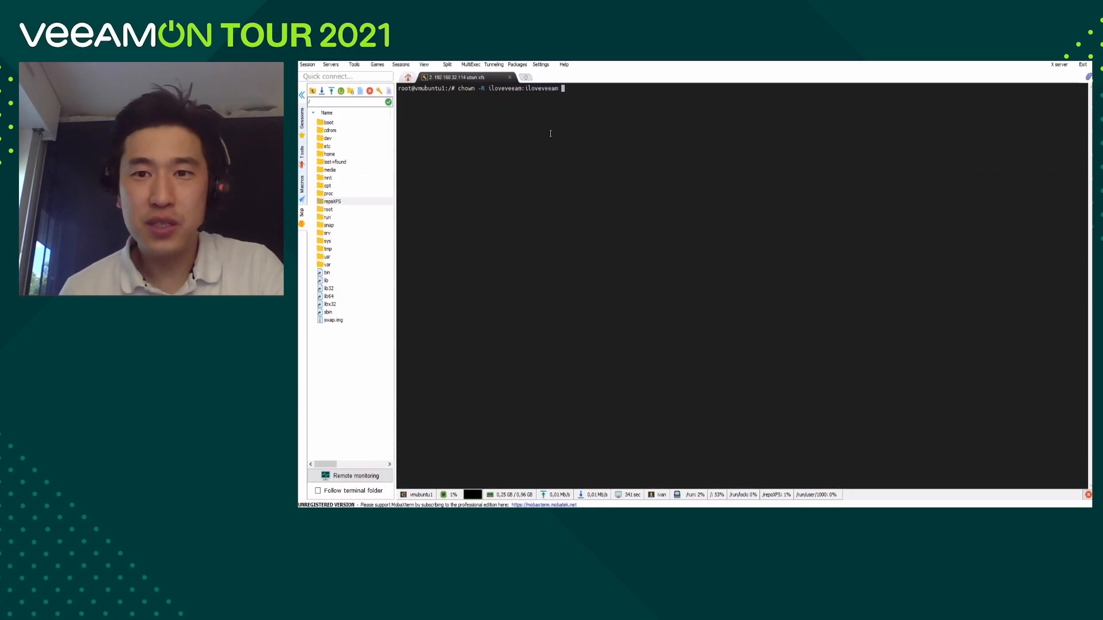
{"action": "type", "text": "/repo"}
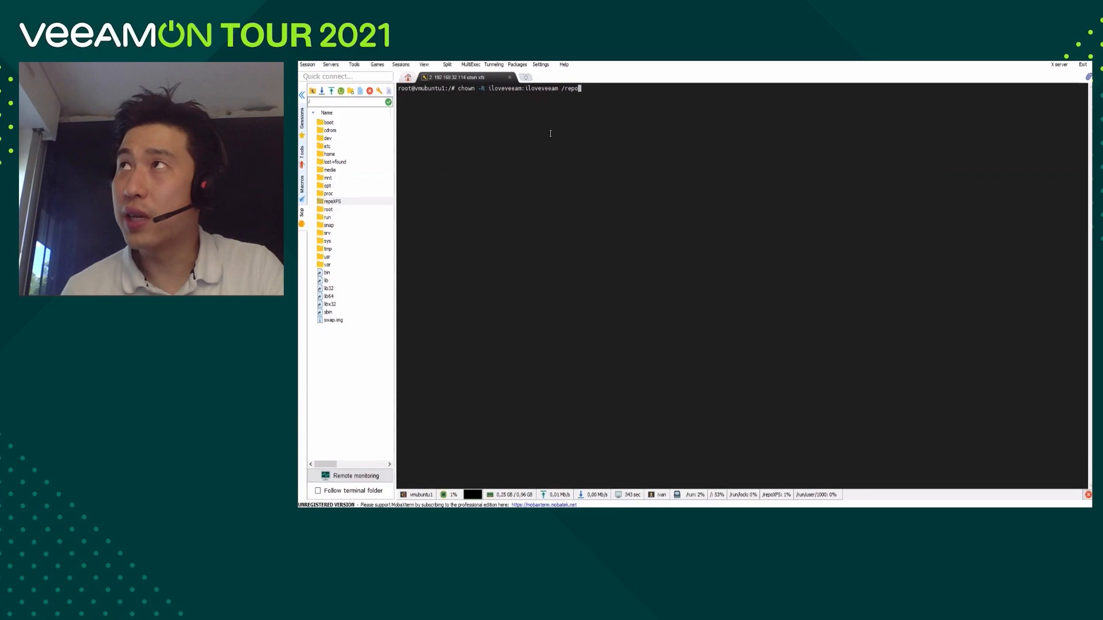
{"action": "type", "text": "XFS"}
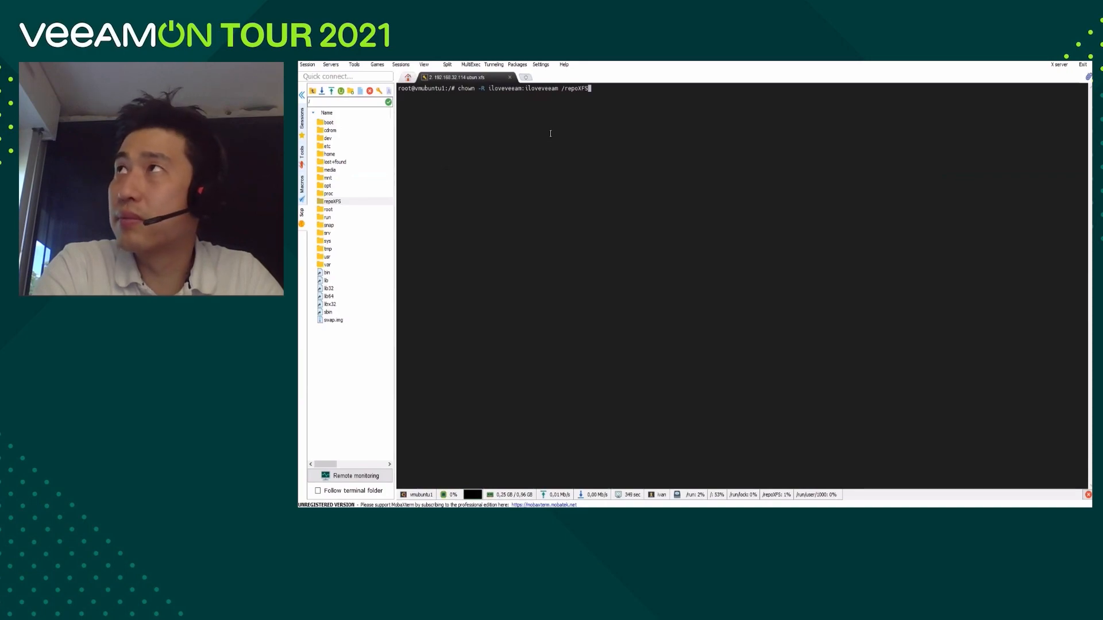
{"action": "key", "text": "Return"}
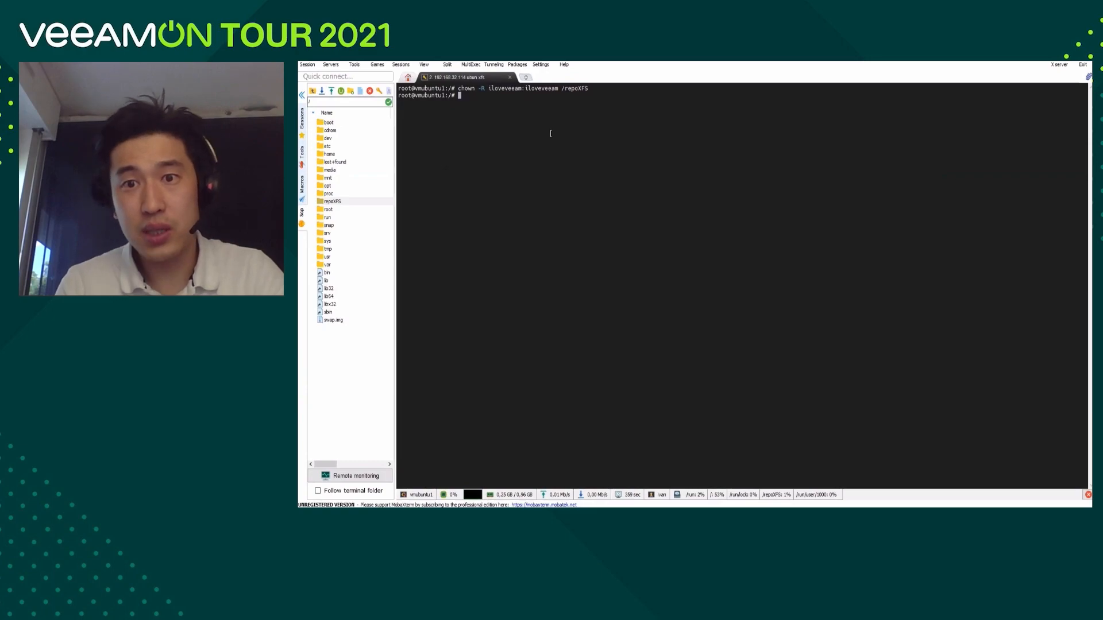
- List /repoXFS with ls -alh to check the folder's owner and group
{"action": "type", "text": "ls "}
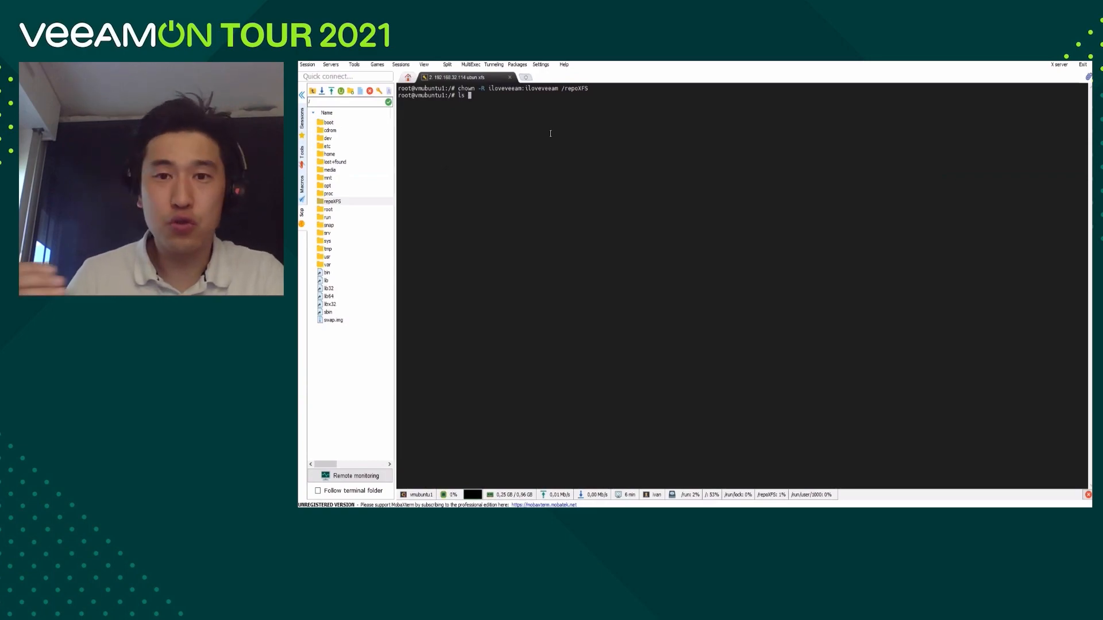
{"action": "type", "text": "-alh"}
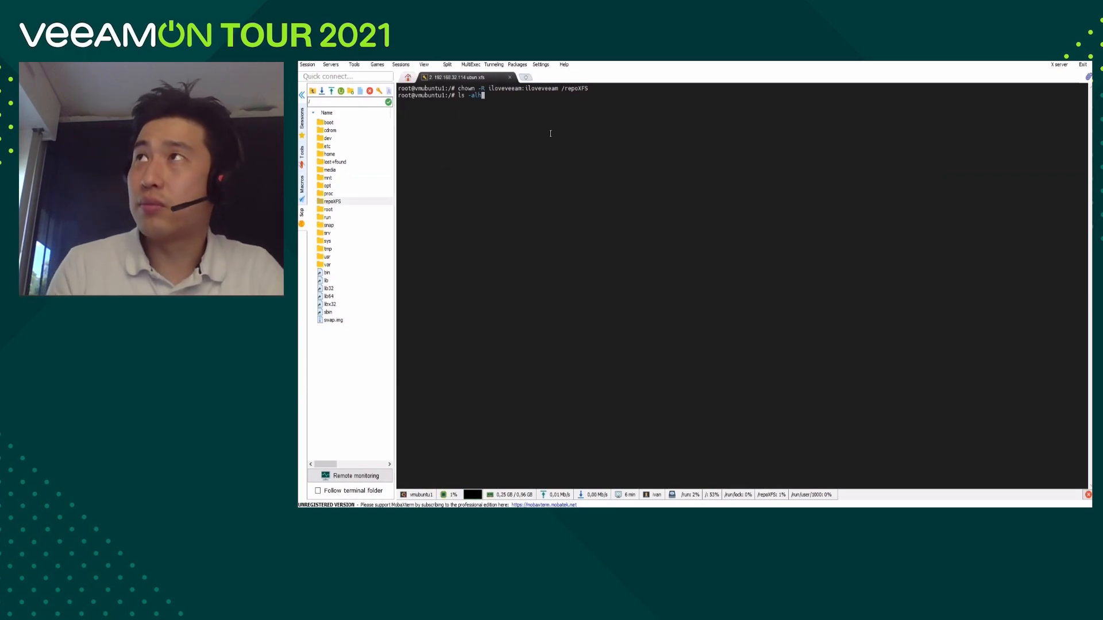
{"action": "type", "text": " /repo"}
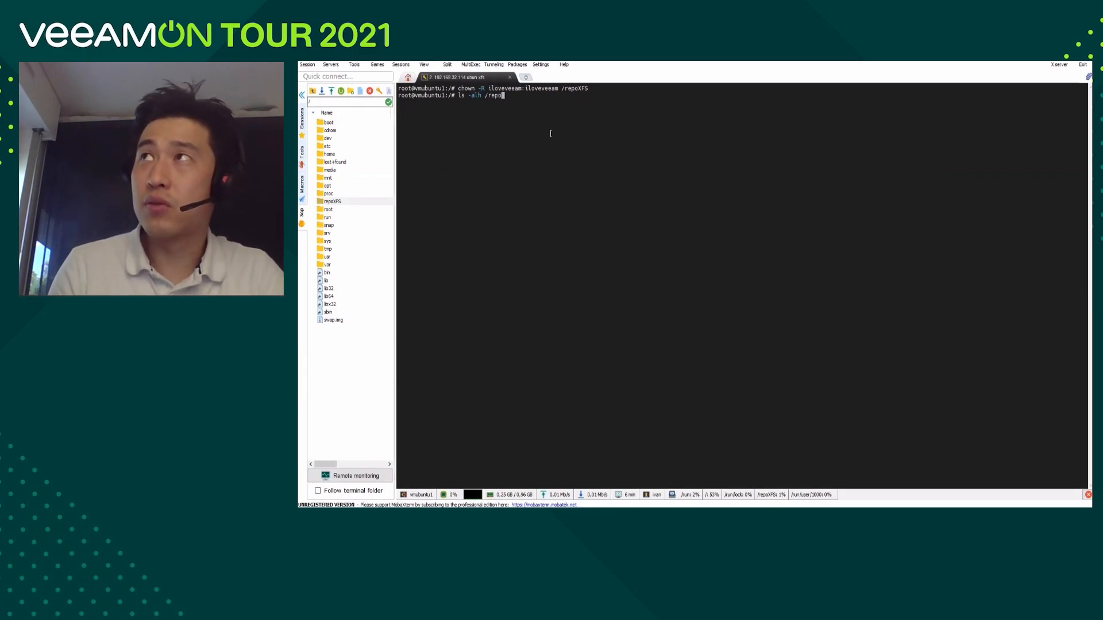
{"action": "type", "text": "XFS"}
{"action": "key", "text": "Return"}
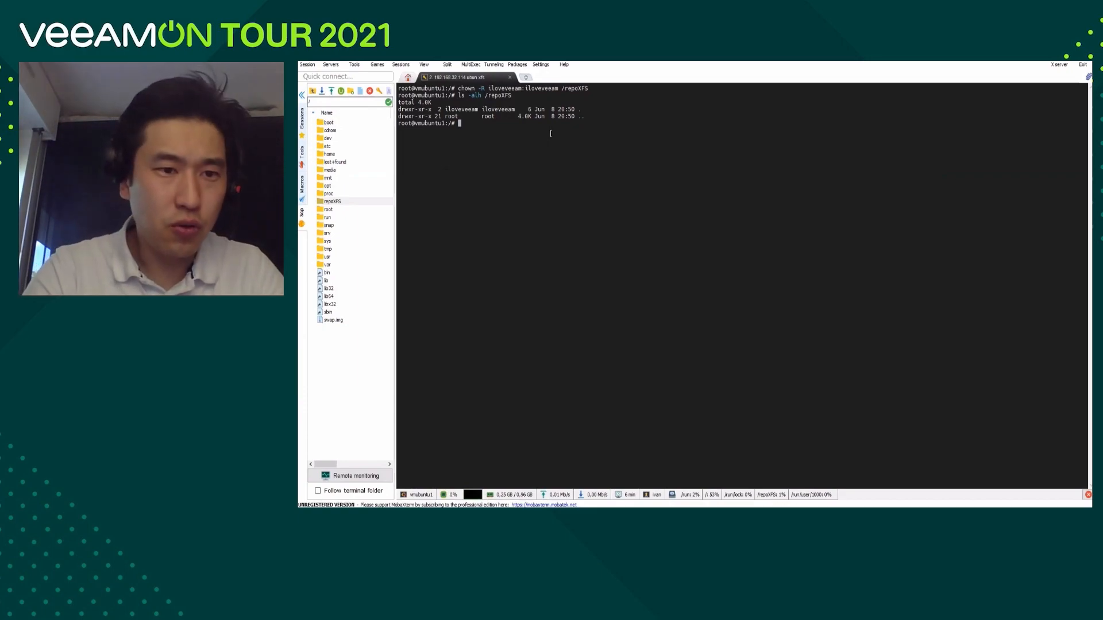
- Clear the terminal and open /etc/sudoers in the nano editor
{"action": "key", "text": "ctrl+l"}
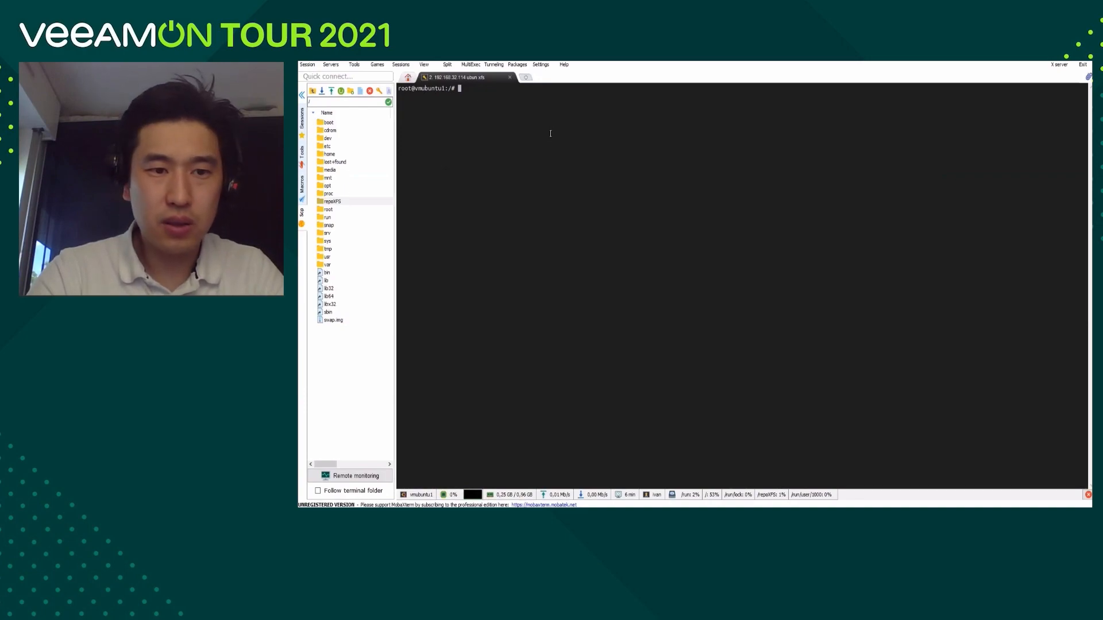
{"action": "type", "text": "nano"}
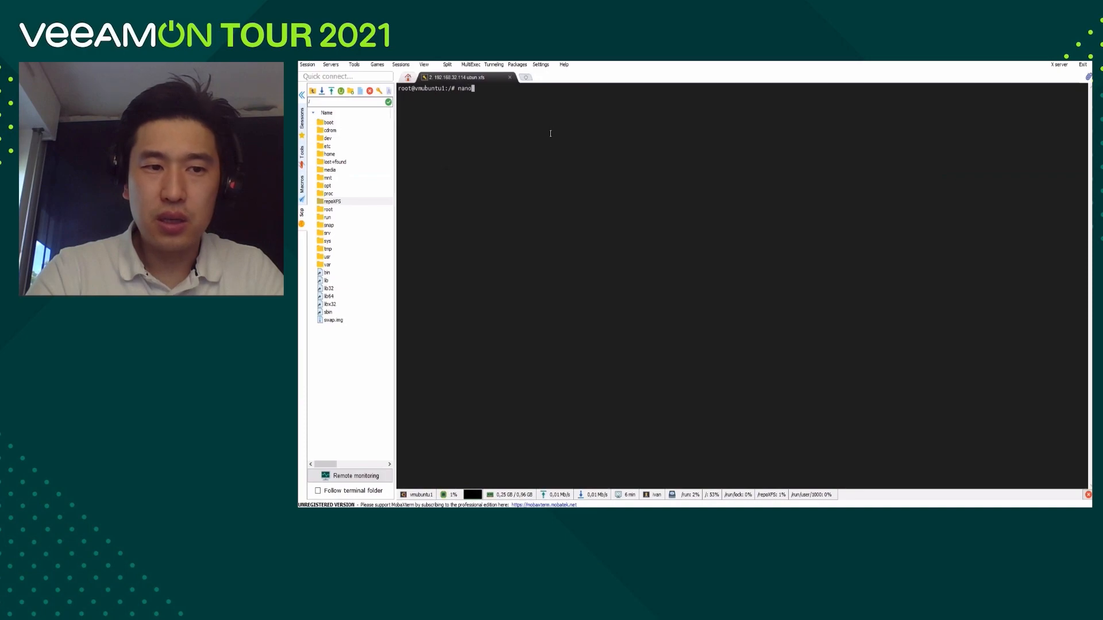
{"action": "type", "text": " /et"}
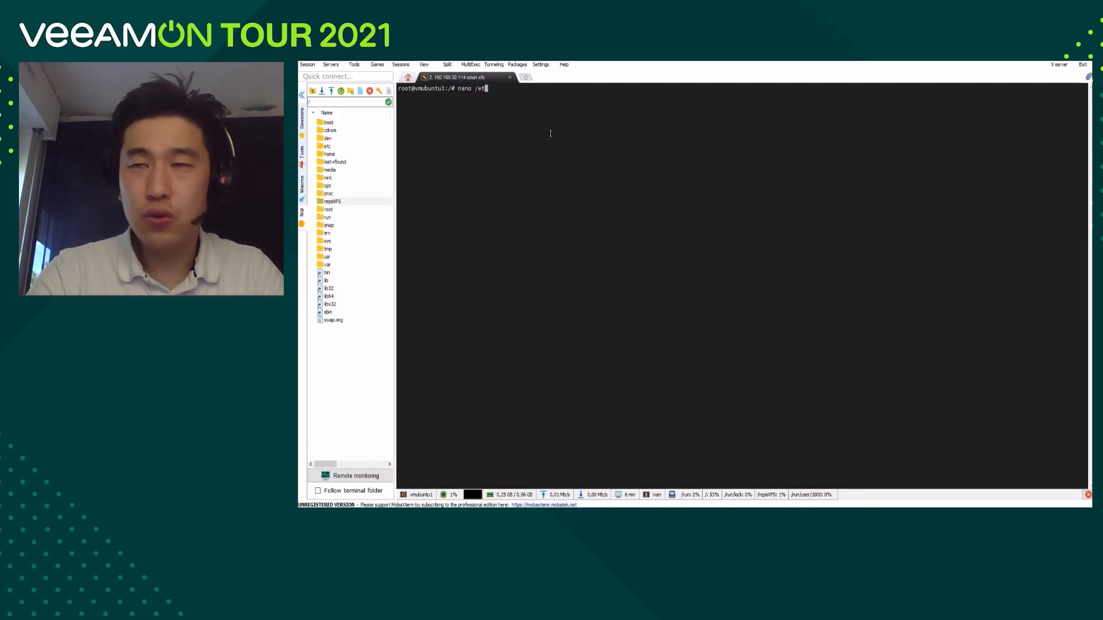
{"action": "type", "text": "c/"}
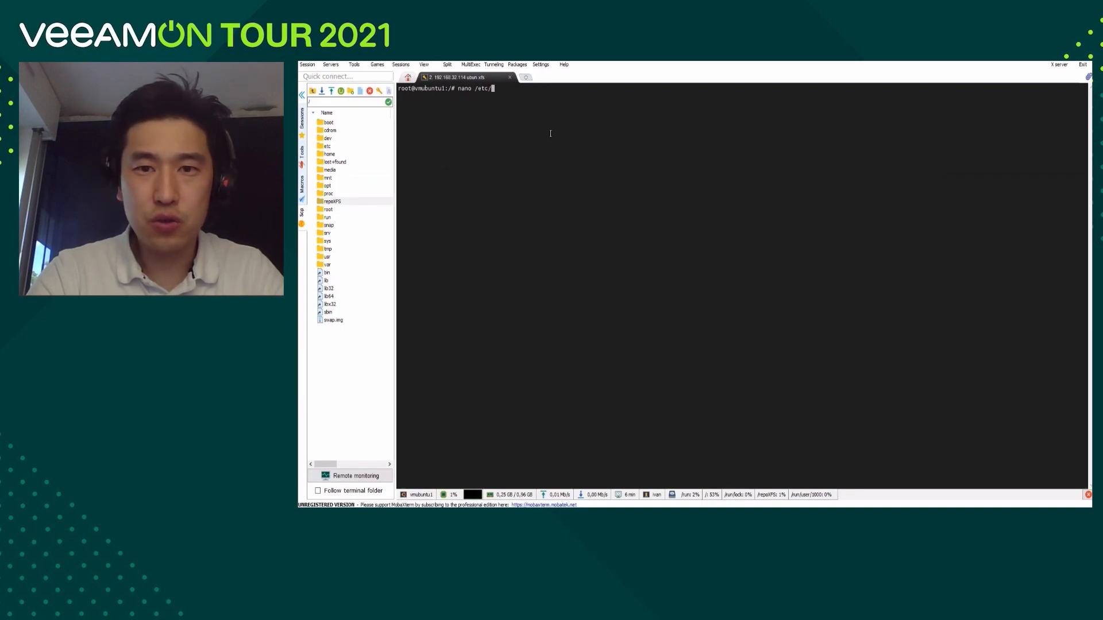
{"action": "type", "text": "sud"}
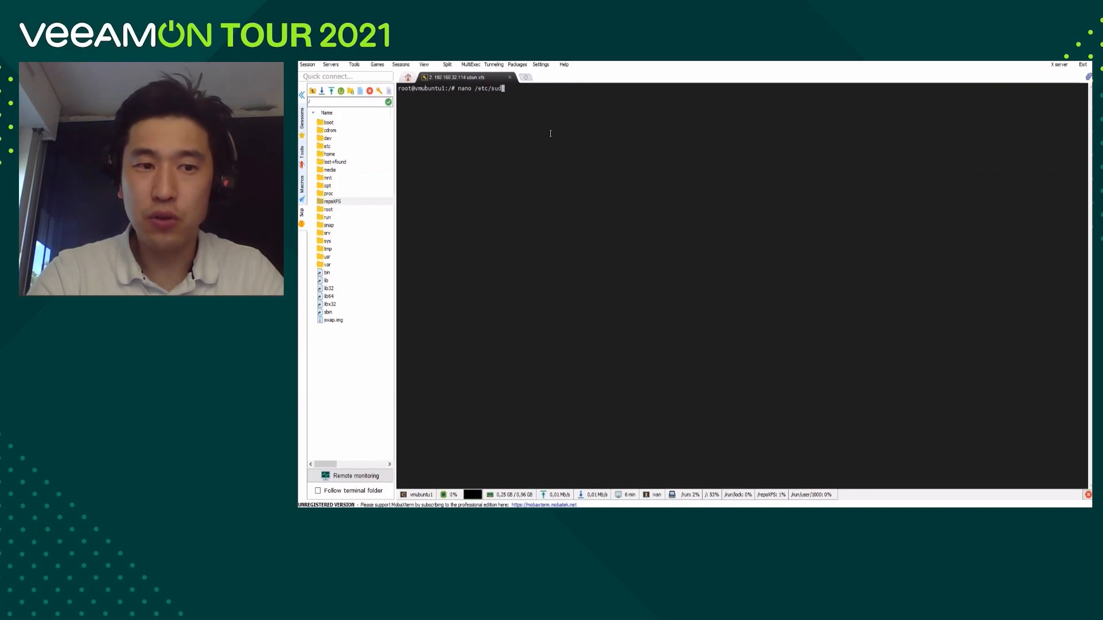
{"action": "type", "text": "oers"}
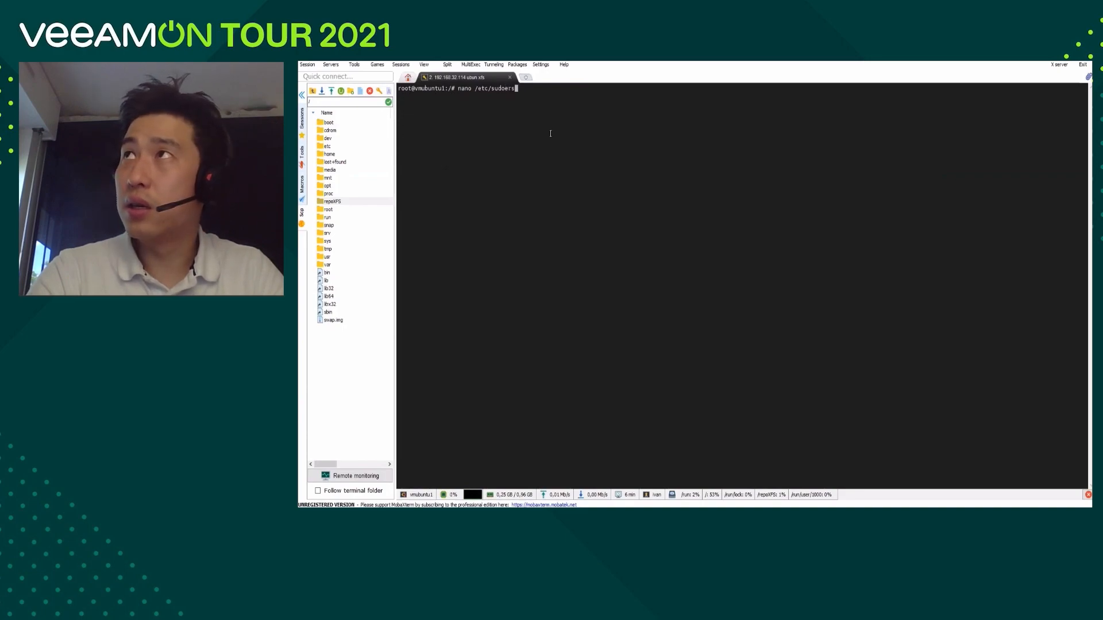
{"action": "key", "text": "Return"}
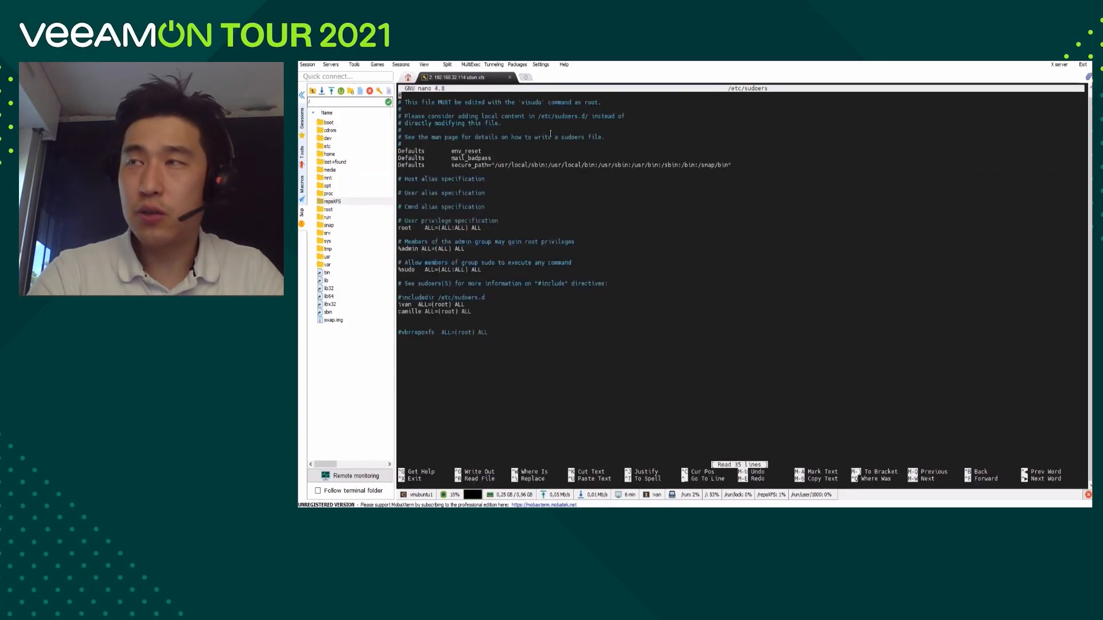
- Add the line "iloveveeam ALL(ALL:ALL) ALL" below the existing user entries in /etc/sudoers, save the file and exit nano
{"action": "key", "text": "Down"}
{"action": "key", "text": "Down"}
{"action": "key", "text": "Down"}
{"action": "key", "text": "Down"}
{"action": "key", "text": "Down"}
{"action": "key", "text": "Down"}
{"action": "key", "text": "Down"}
{"action": "key", "text": "Down"}
{"action": "key", "text": "Down"}
{"action": "key", "text": "Down"}
{"action": "key", "text": "Down"}
{"action": "key", "text": "Down"}
{"action": "key", "text": "Down"}
{"action": "key", "text": "Down"}
{"action": "key", "text": "Down"}
{"action": "key", "text": "Down"}
{"action": "key", "text": "Down"}
{"action": "key", "text": "Down"}
{"action": "key", "text": "Down"}
{"action": "key", "text": "Down"}
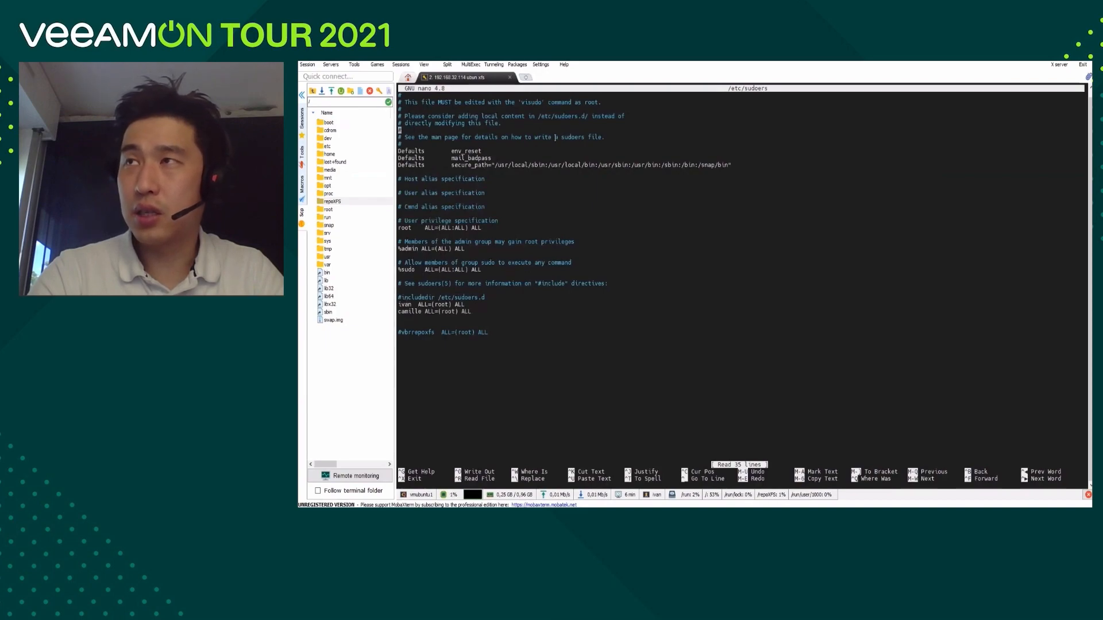
{"action": "key", "text": "Up"}
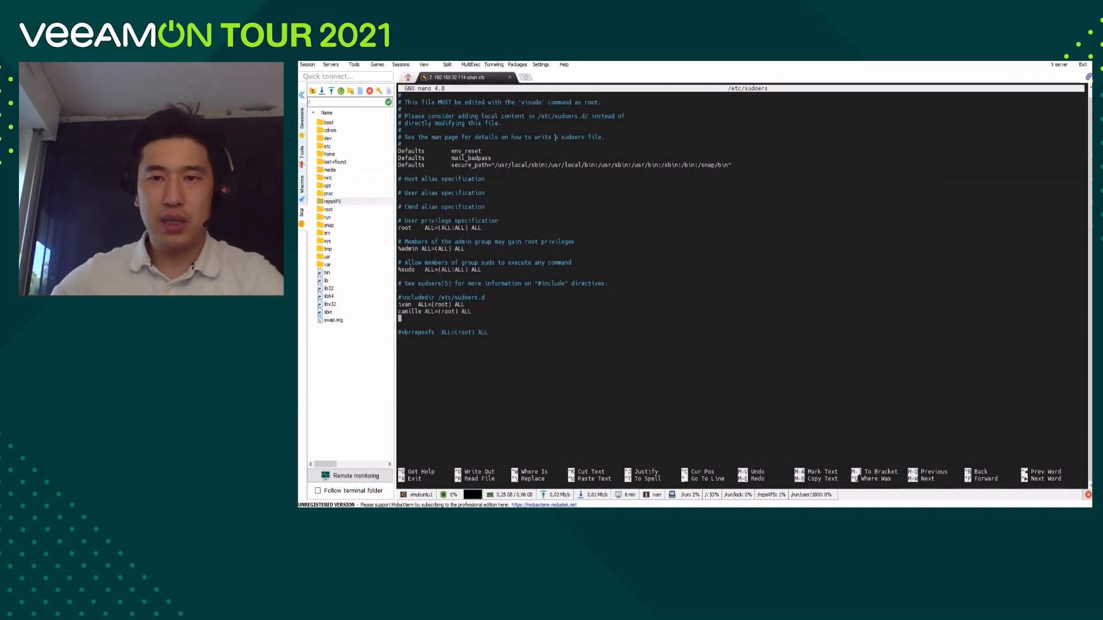
{"action": "type", "text": "iloveveeam"}
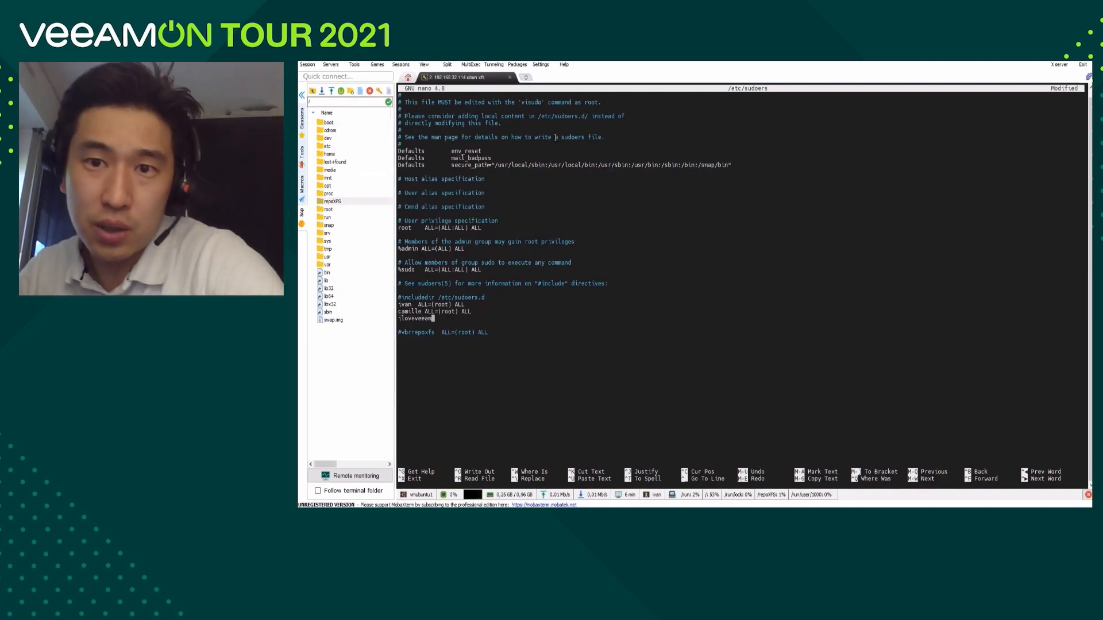
{"action": "type", "text": " A"}
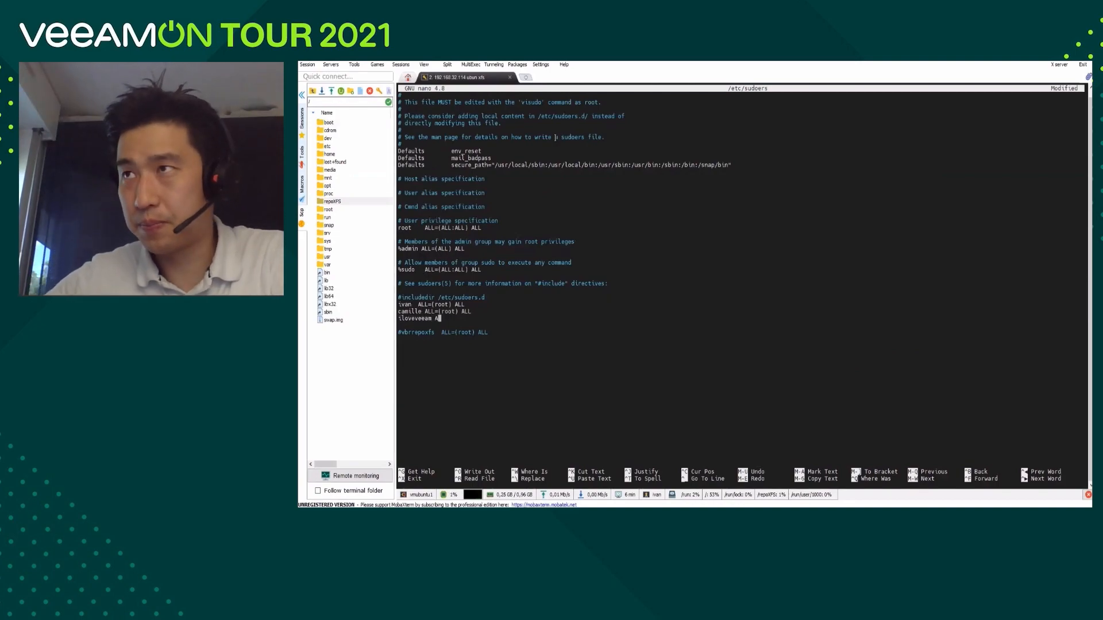
{"action": "type", "text": "LL"}
{"action": "type", "text": "("}
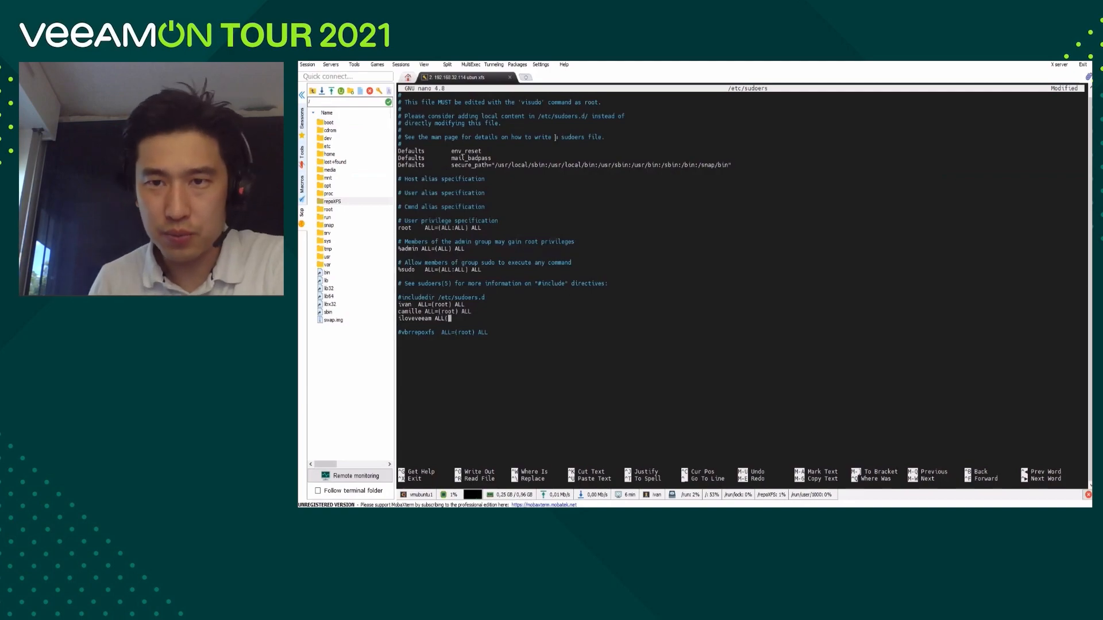
{"action": "type", "text": "ALL:ALL"}
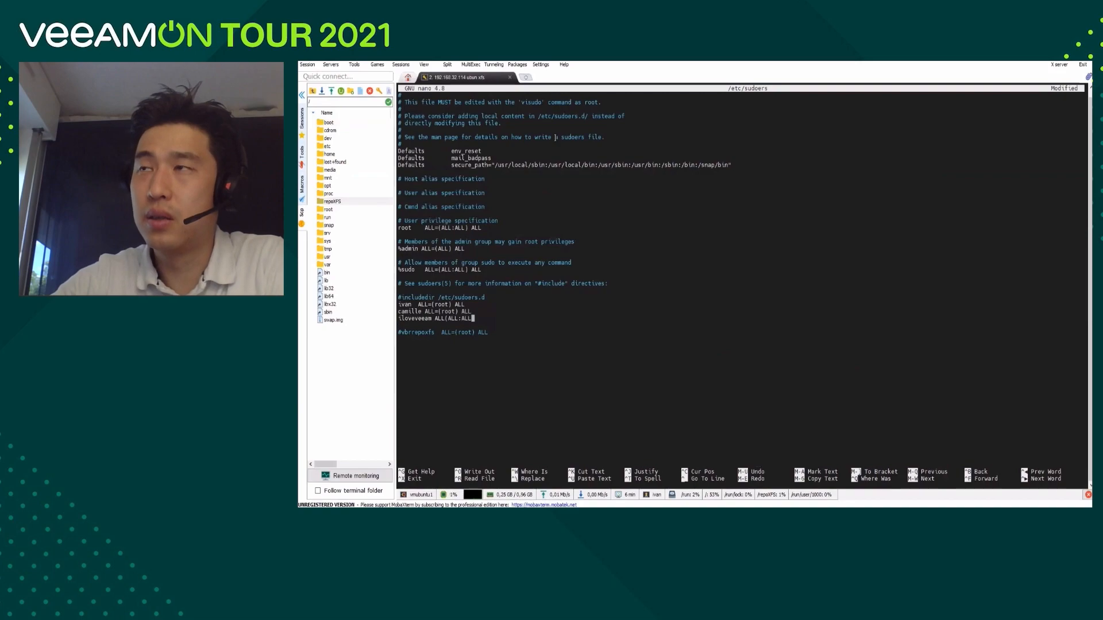
{"action": "type", "text": ") ALL"}
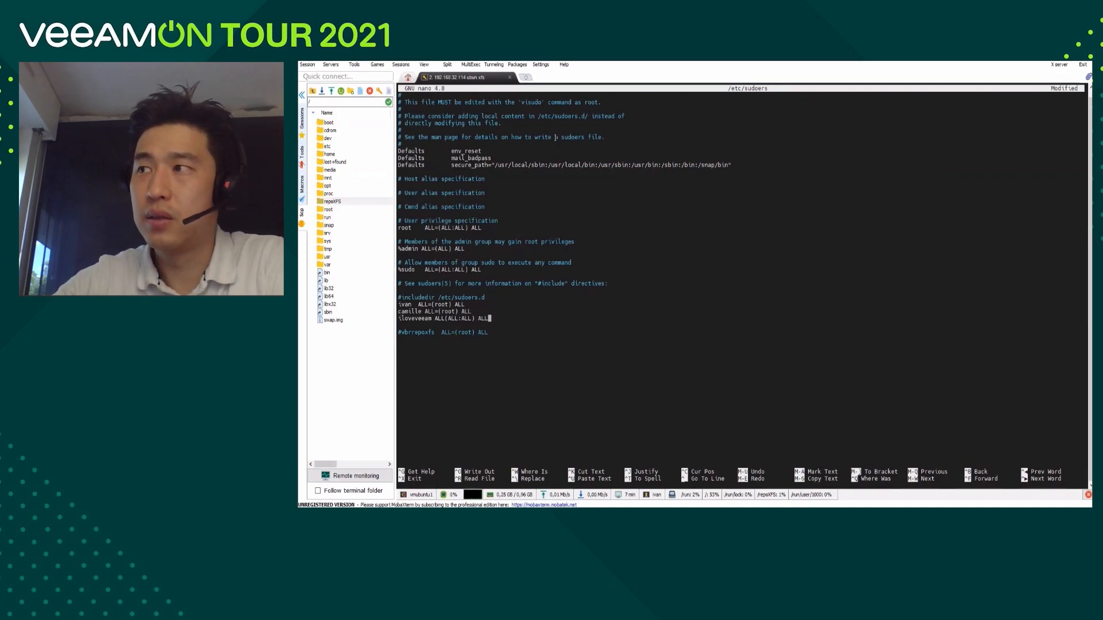
{"action": "key", "text": "ctrl+o"}
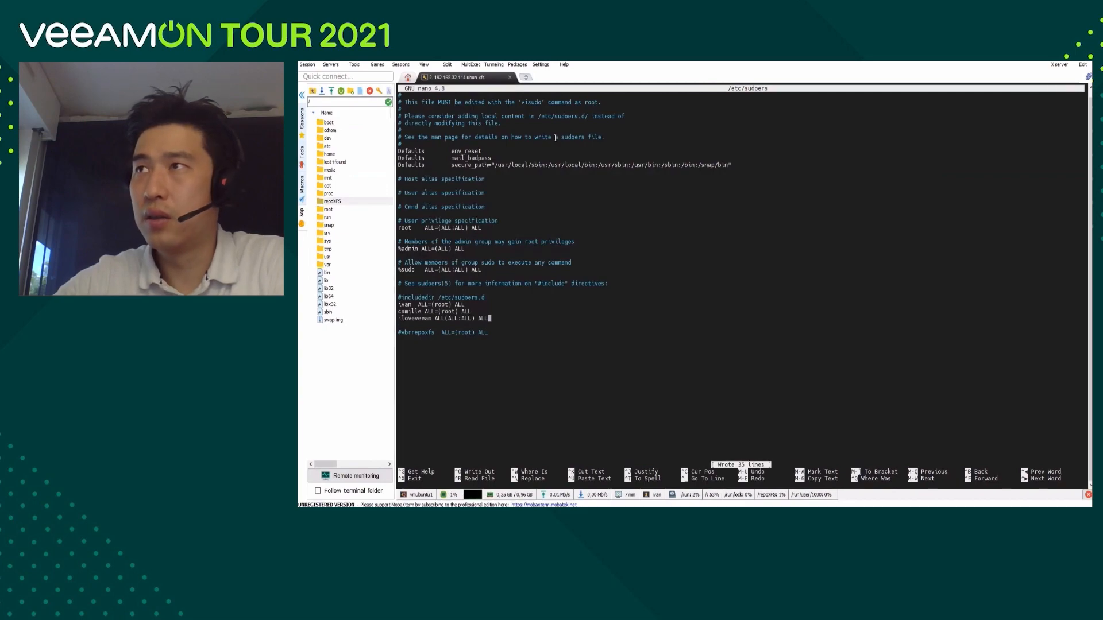
{"action": "key", "text": "ctrl+x"}
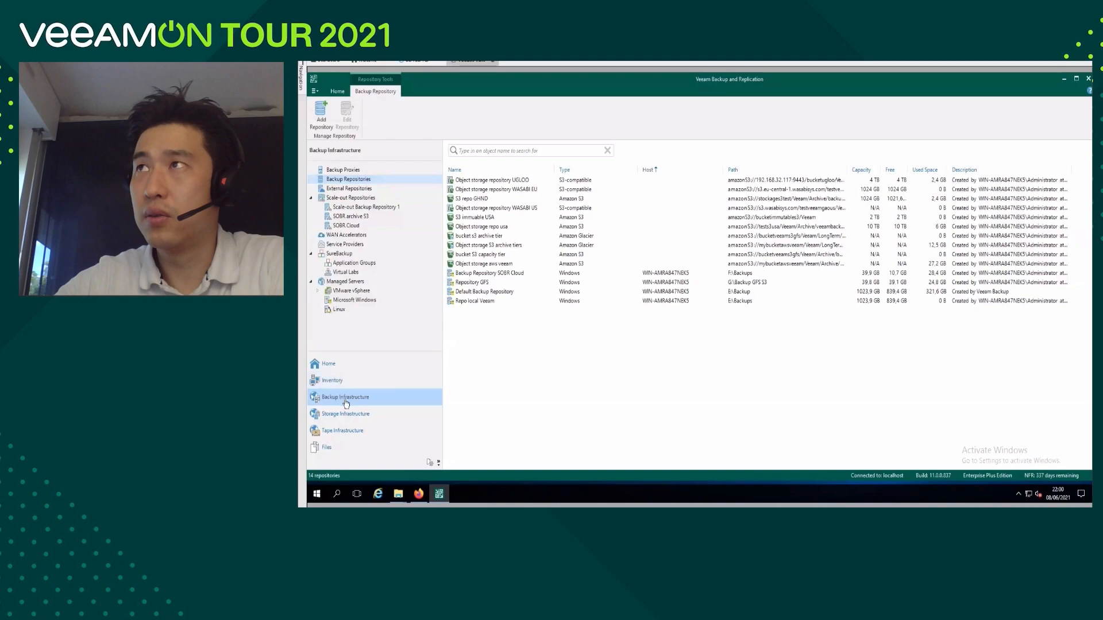
- Switch to Veeam Backup and Replication and start adding a backup repository on direct attached storage of a Linux server
{"action": "right_click", "coordinate": [501, 342]}
{"action": "left_click", "coordinate": [322, 117]}
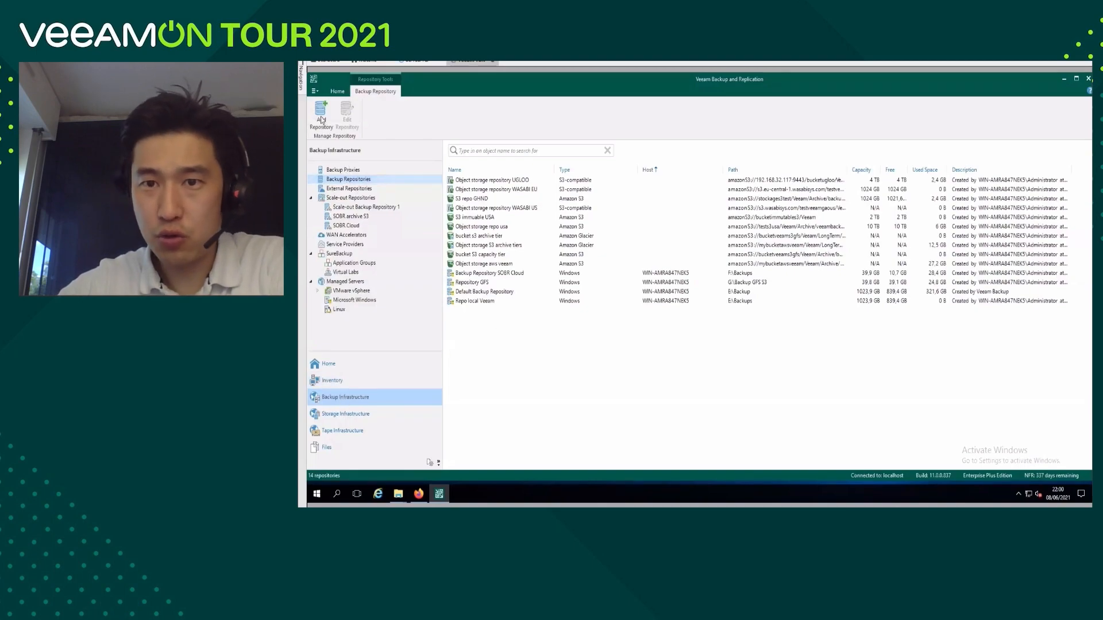
{"action": "left_click", "coordinate": [320, 116]}
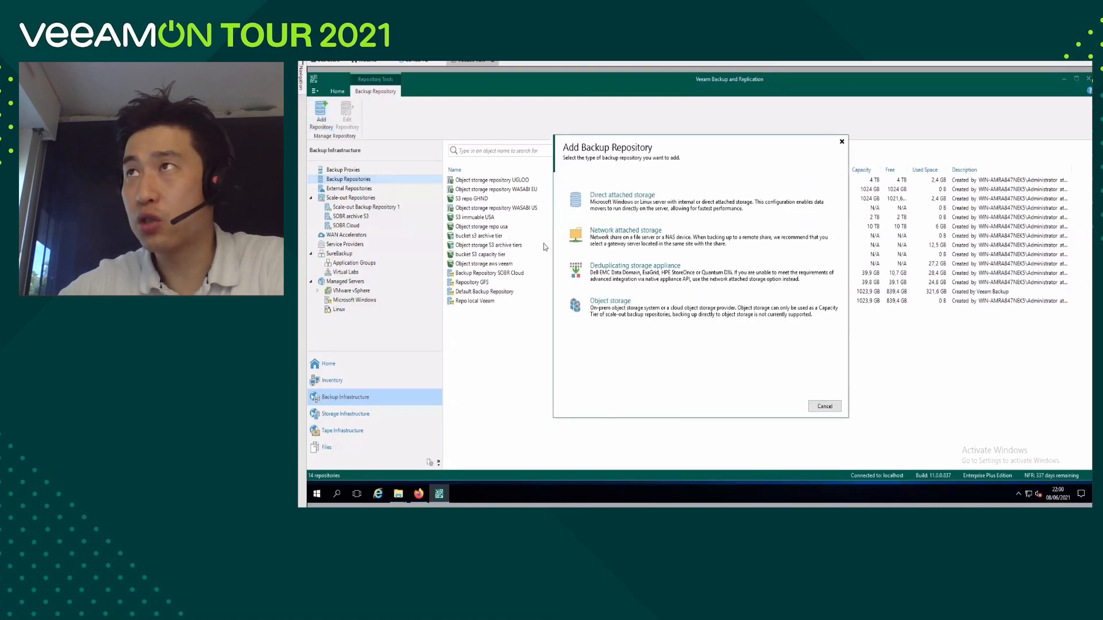
{"action": "left_click", "coordinate": [661, 205]}
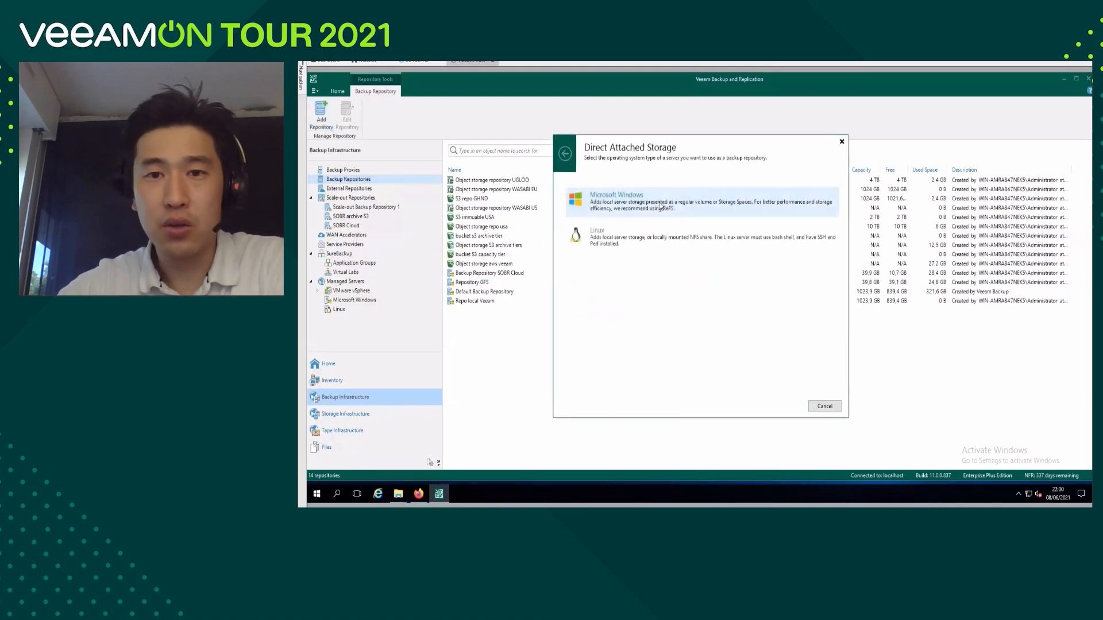
{"action": "left_click", "coordinate": [634, 238]}
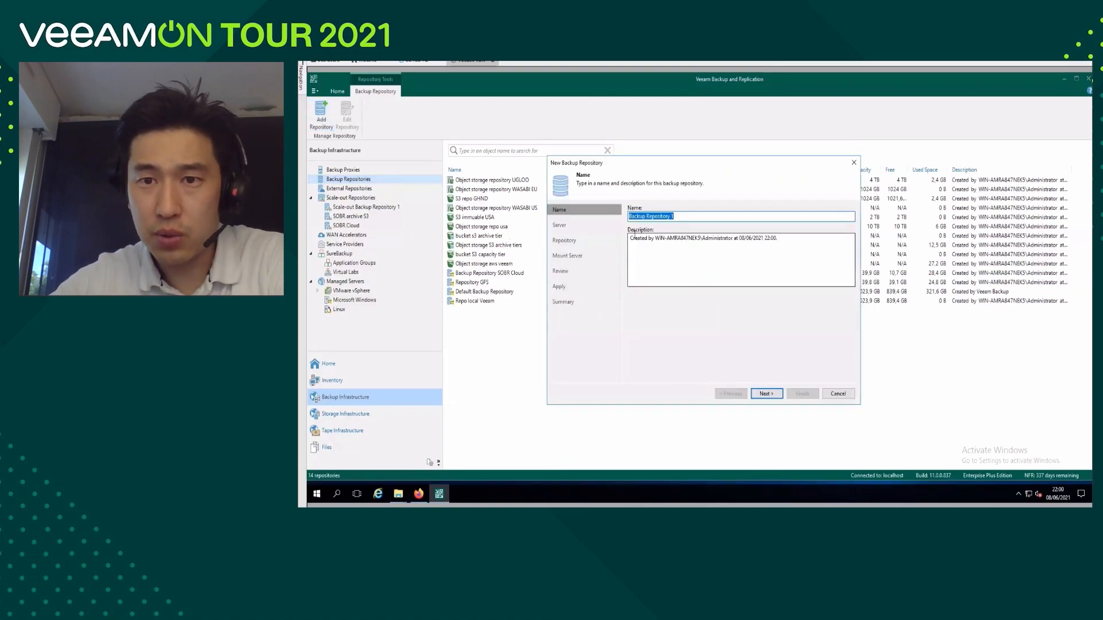
- Name the new backup repository "Linux Repo Immuable" and continue to the repository server selection
{"action": "type", "text": "Lin"}
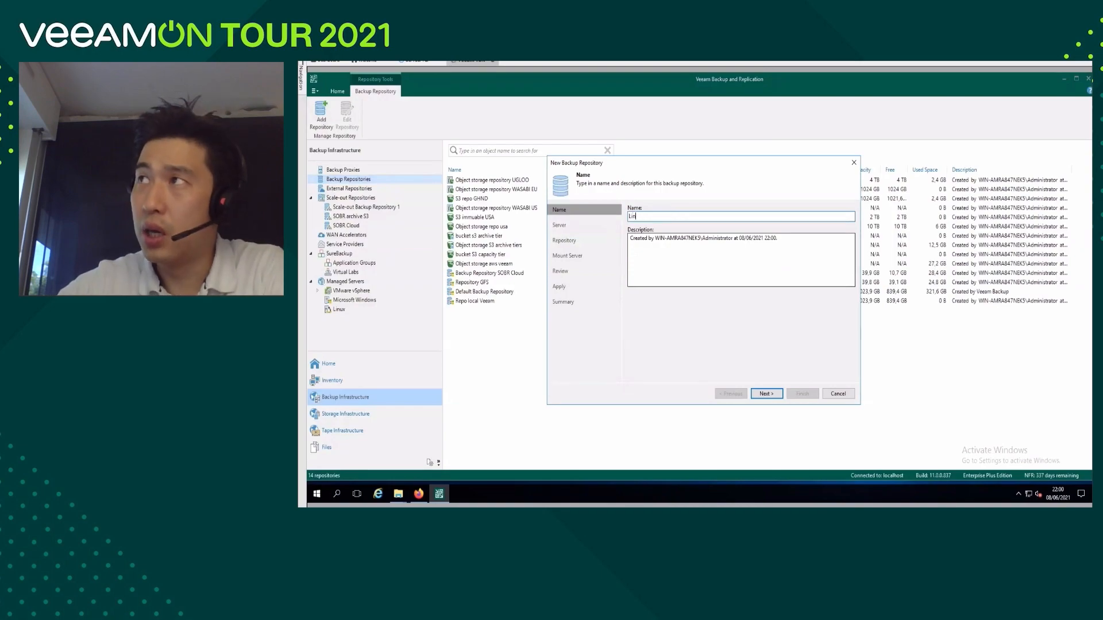
{"action": "type", "text": "ux"}
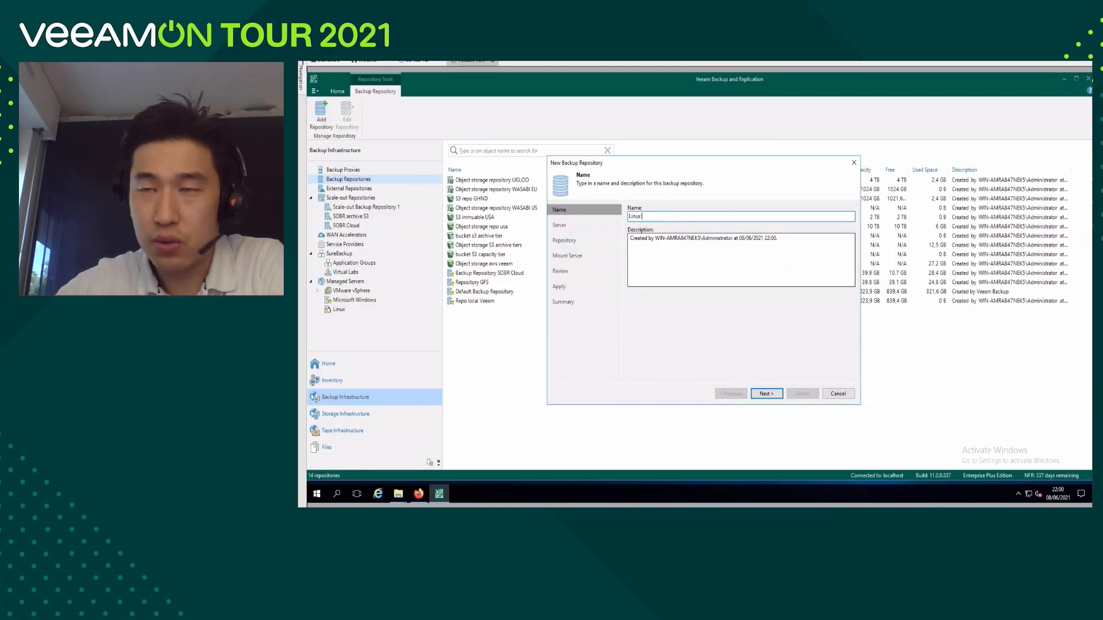
{"action": "type", "text": " Repo "}
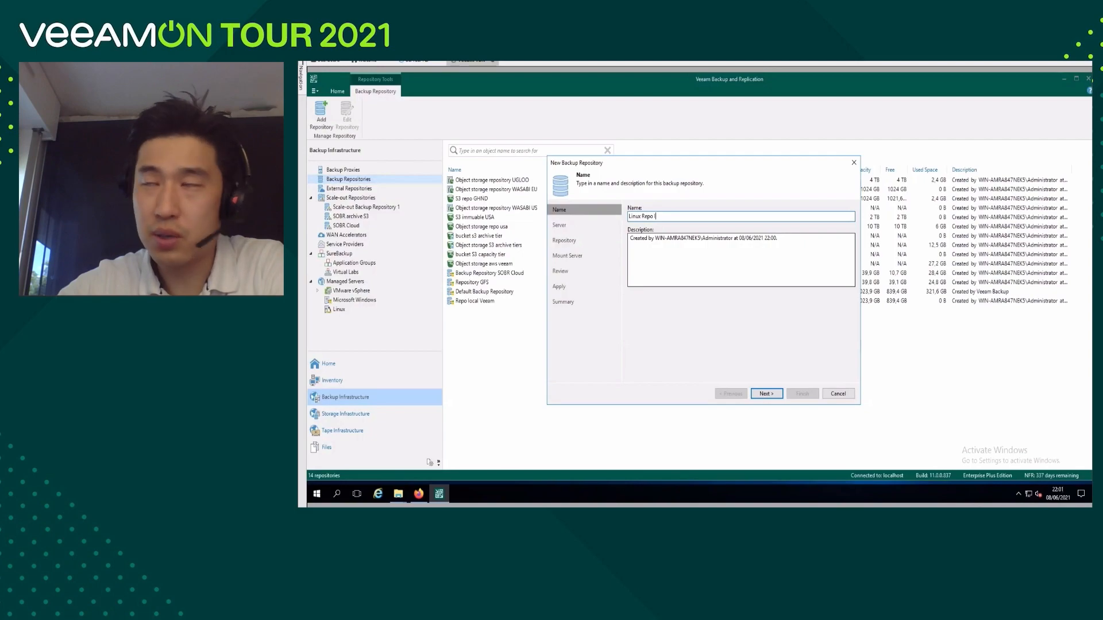
{"action": "type", "text": "Immuable"}
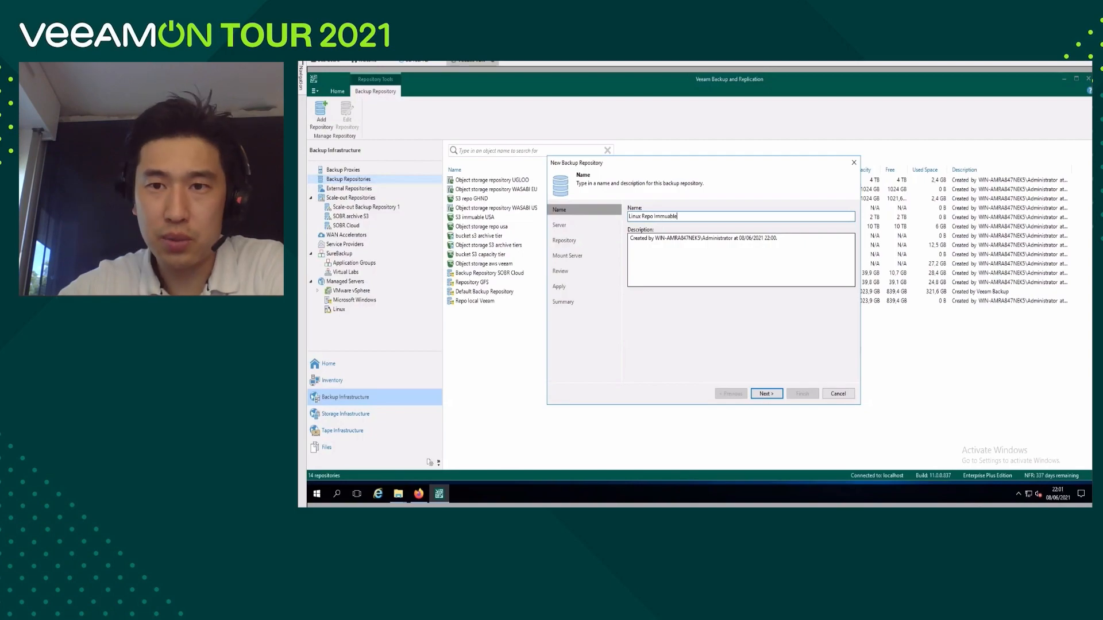
{"action": "left_click", "coordinate": [770, 395]}
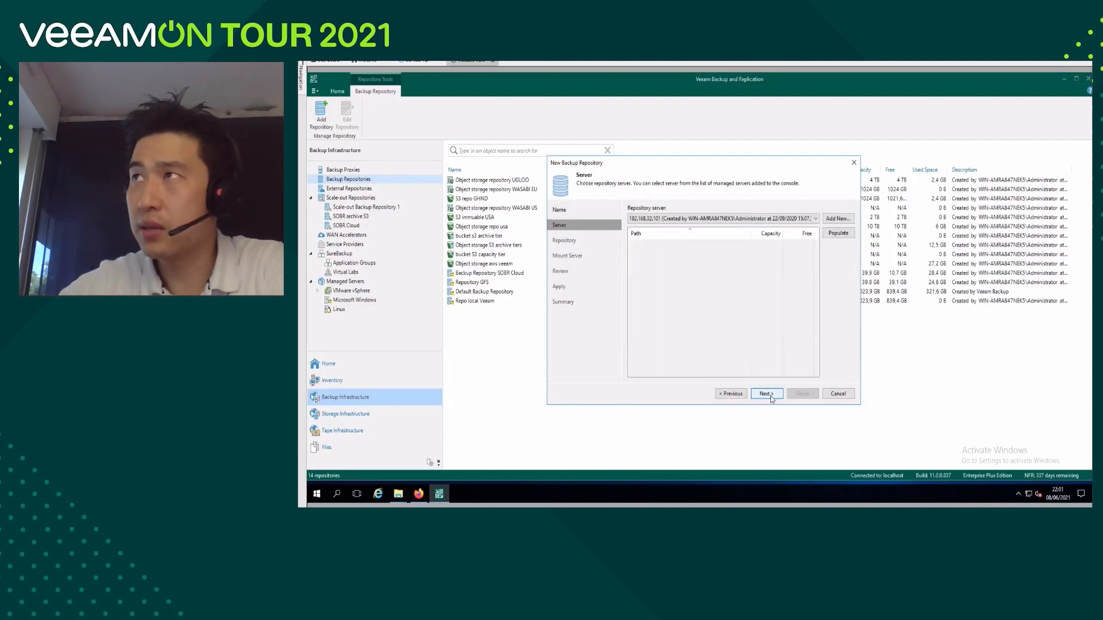
- Add a new Linux server with the IP address 192.168.32.114 and continue to its SSH connection settings
{"action": "left_click", "coordinate": [838, 219]}
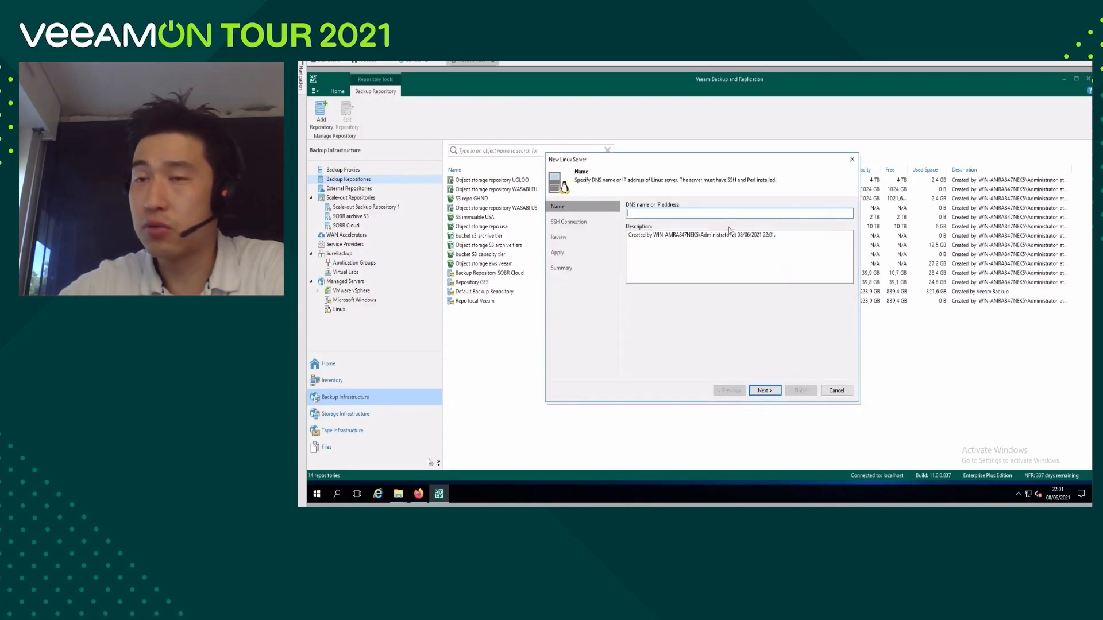
{"action": "type", "text": "192"}
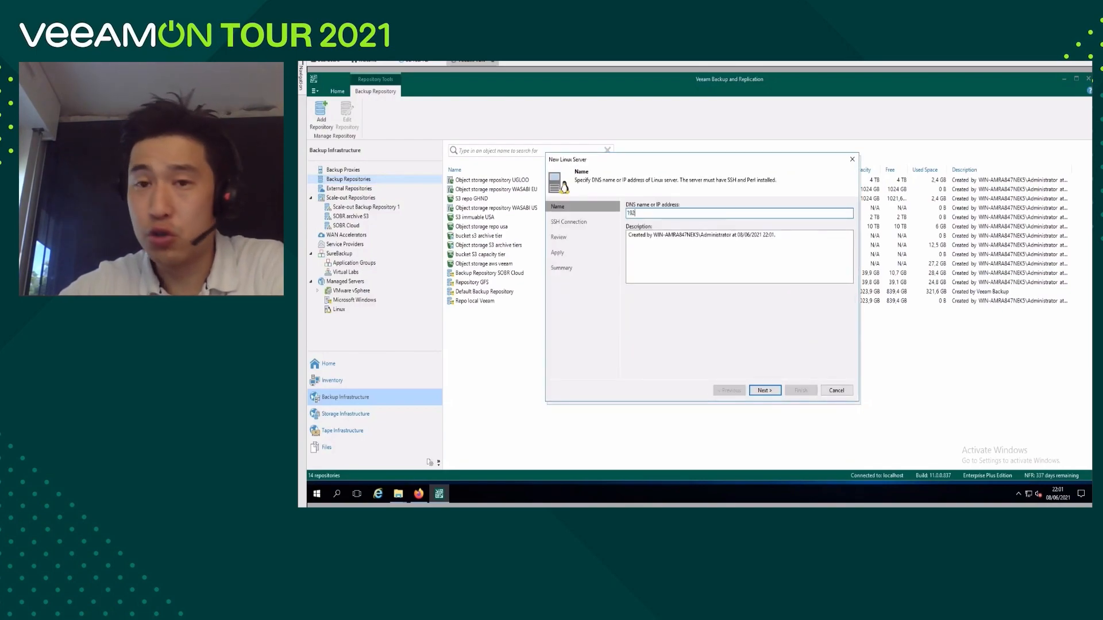
{"action": "type", "text": ".1658"}
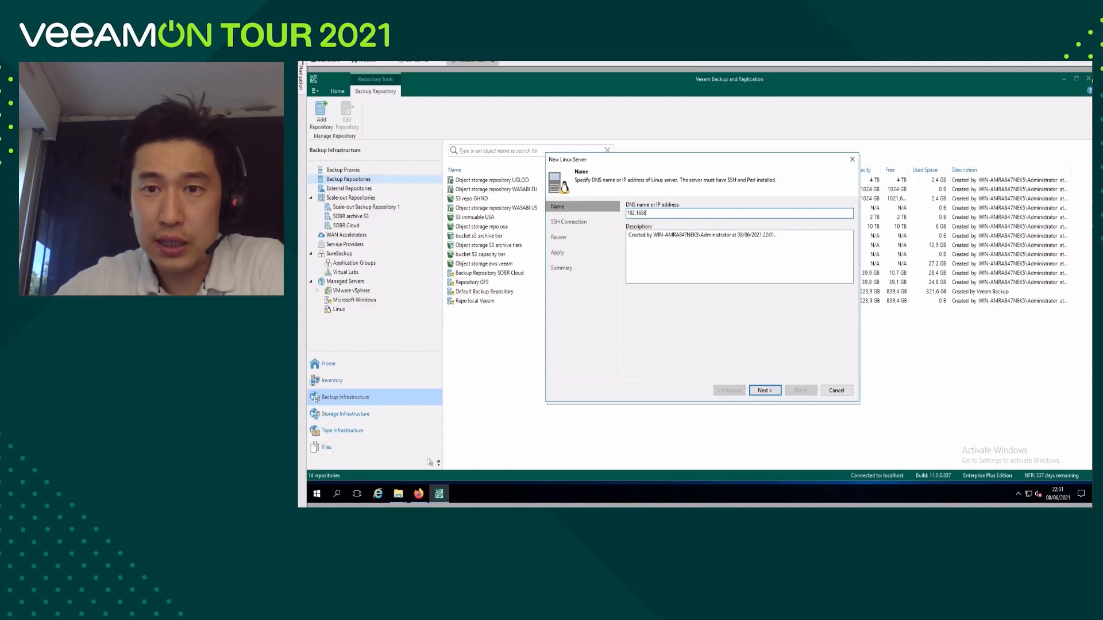
{"action": "key", "text": "BackSpace"}
{"action": "key", "text": "BackSpace"}
{"action": "type", "text": "8."}
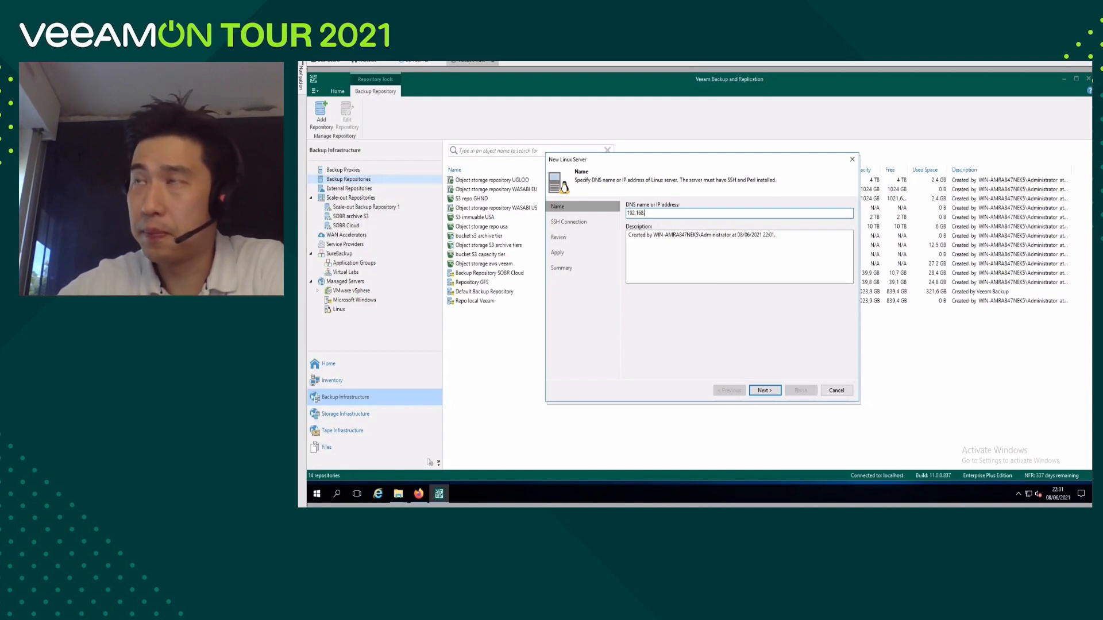
{"action": "type", "text": "32.174"}
{"action": "key", "text": "Return"}
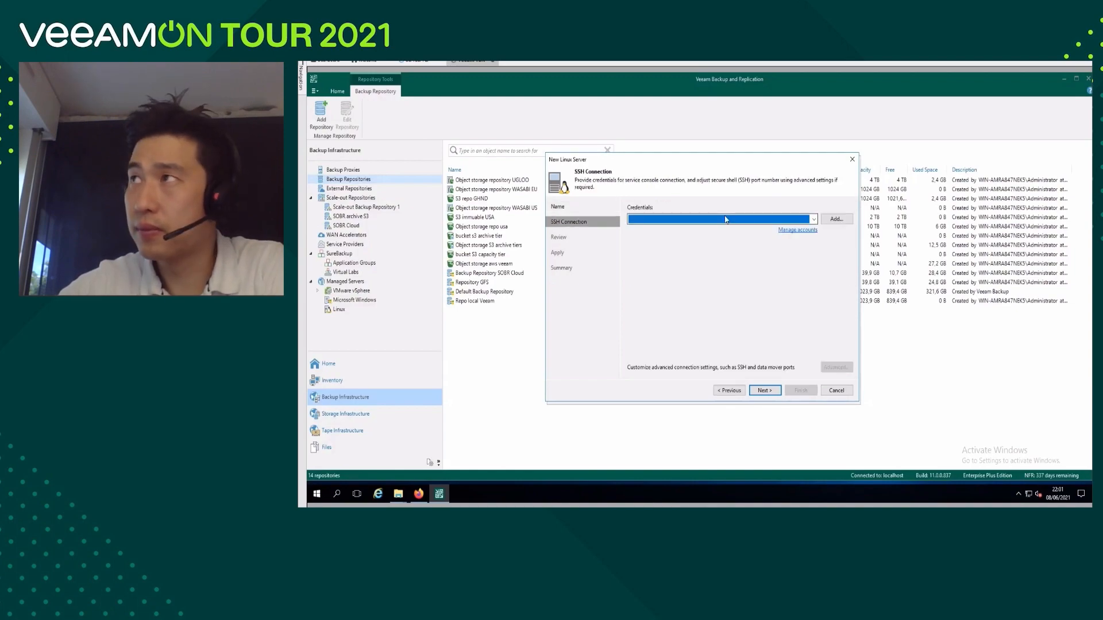
- Create single-use credentials for hardened repository with username iloveveeam, and enter the account password
{"action": "left_click", "coordinate": [838, 224]}
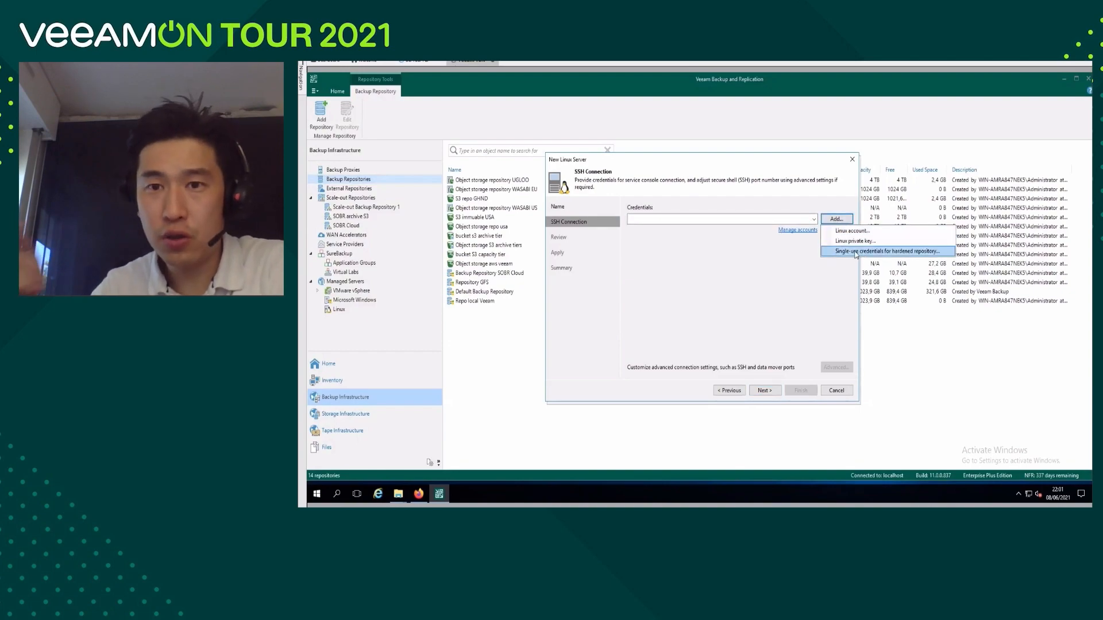
{"action": "left_click", "coordinate": [856, 252]}
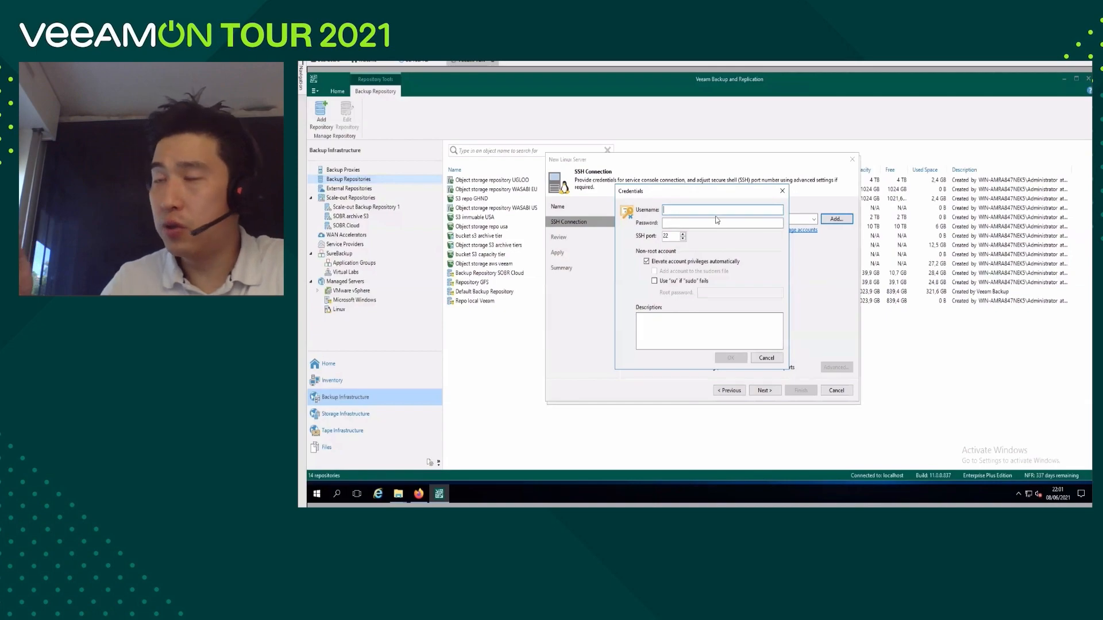
{"action": "type", "text": "ilo"}
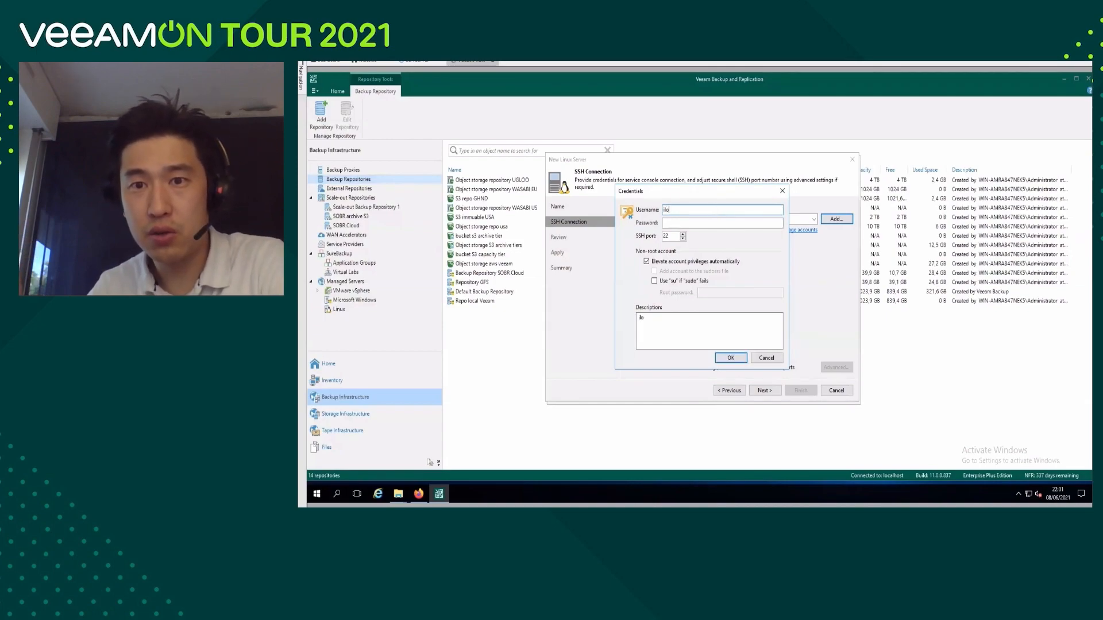
{"action": "type", "text": "veveeam"}
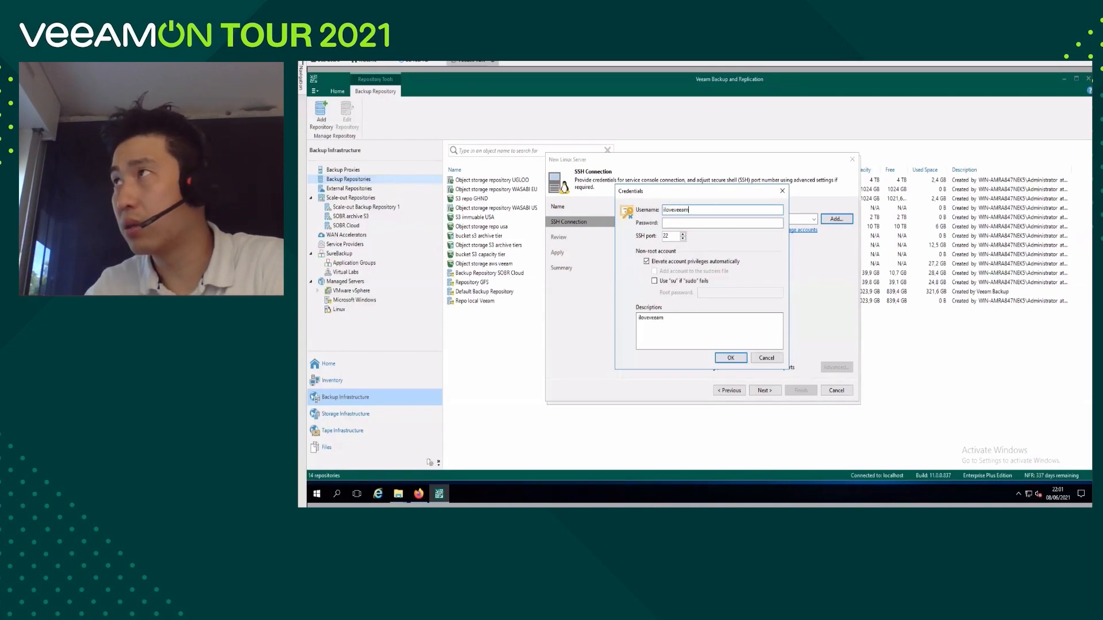
{"action": "key", "text": "Tab"}
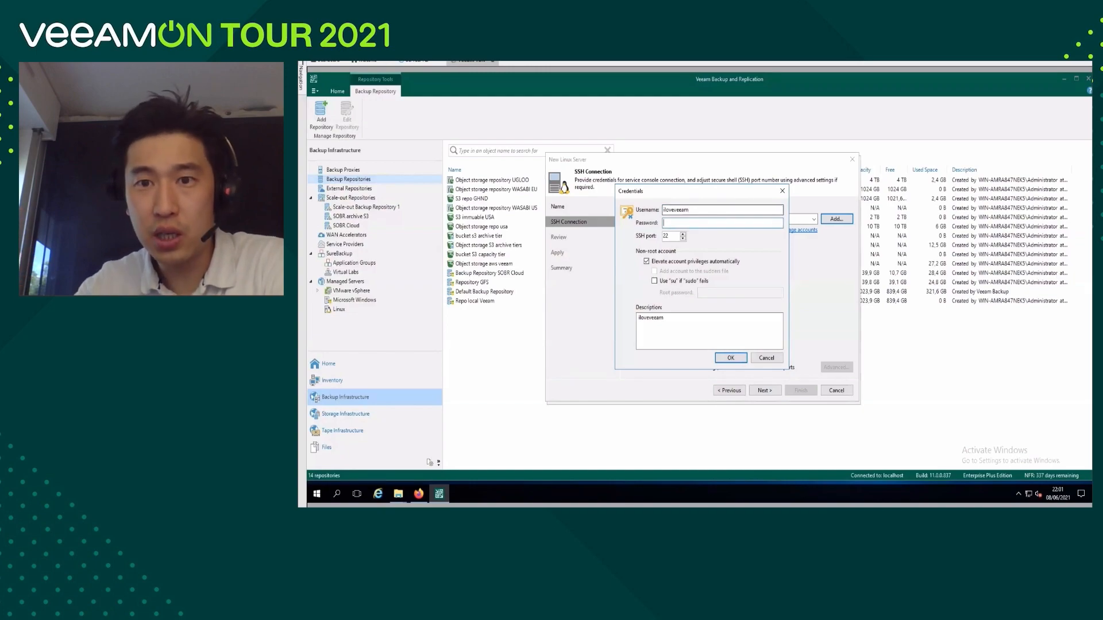
{"action": "type", "text": "•••••••"}
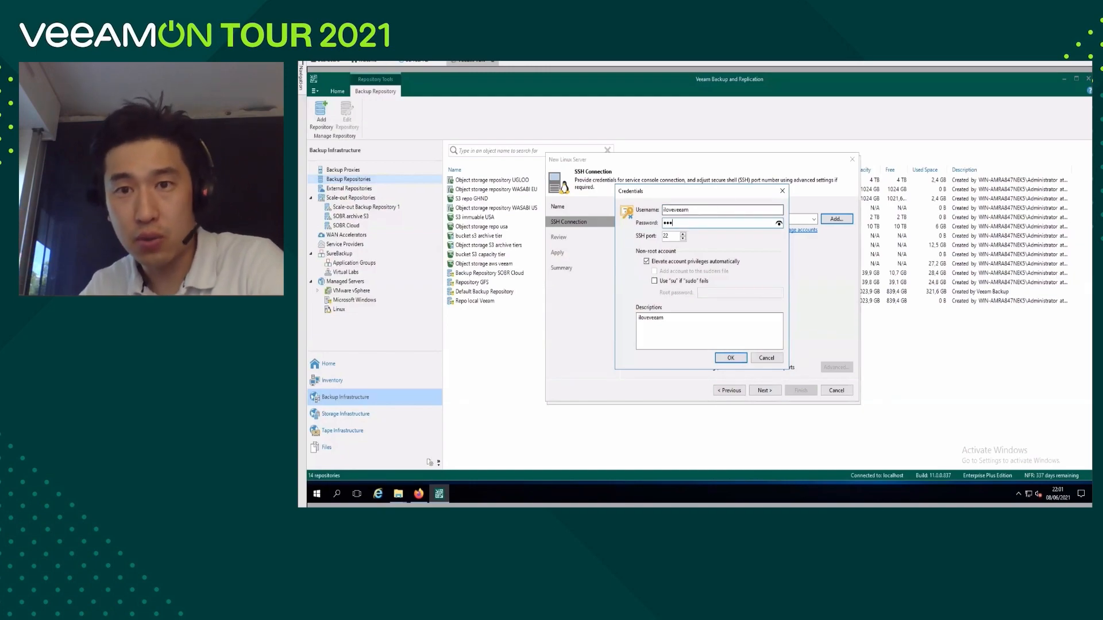
- Enable Use "su" if "sudo" fails, enter the root password and save the credentials
{"action": "left_click", "coordinate": [655, 280]}
{"action": "left_click", "coordinate": [710, 291]}
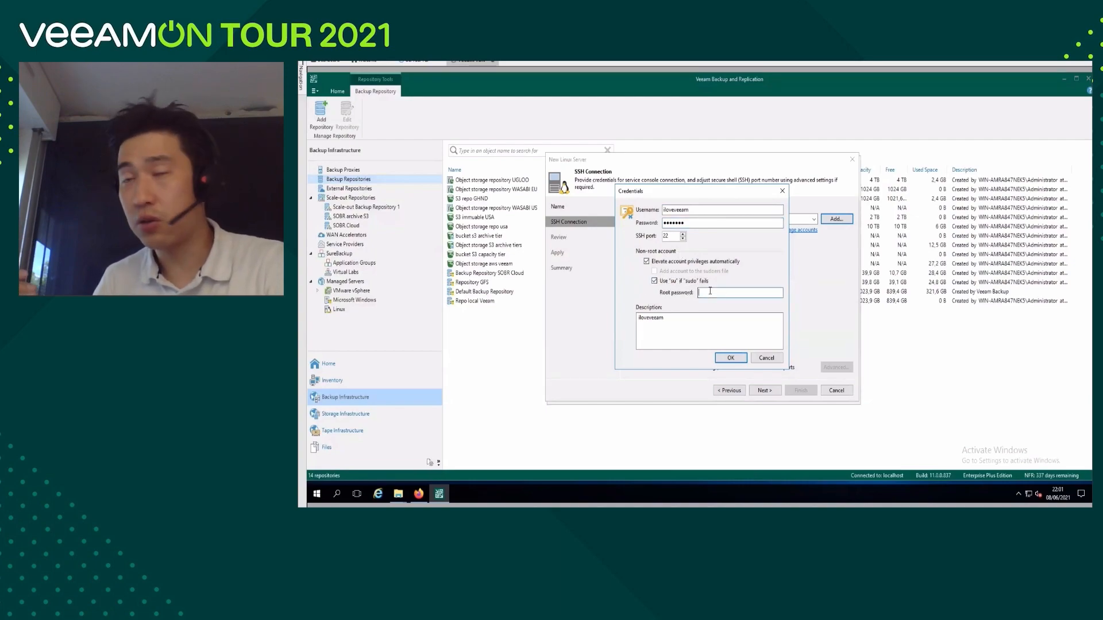
{"action": "type", "text": "••••••••"}
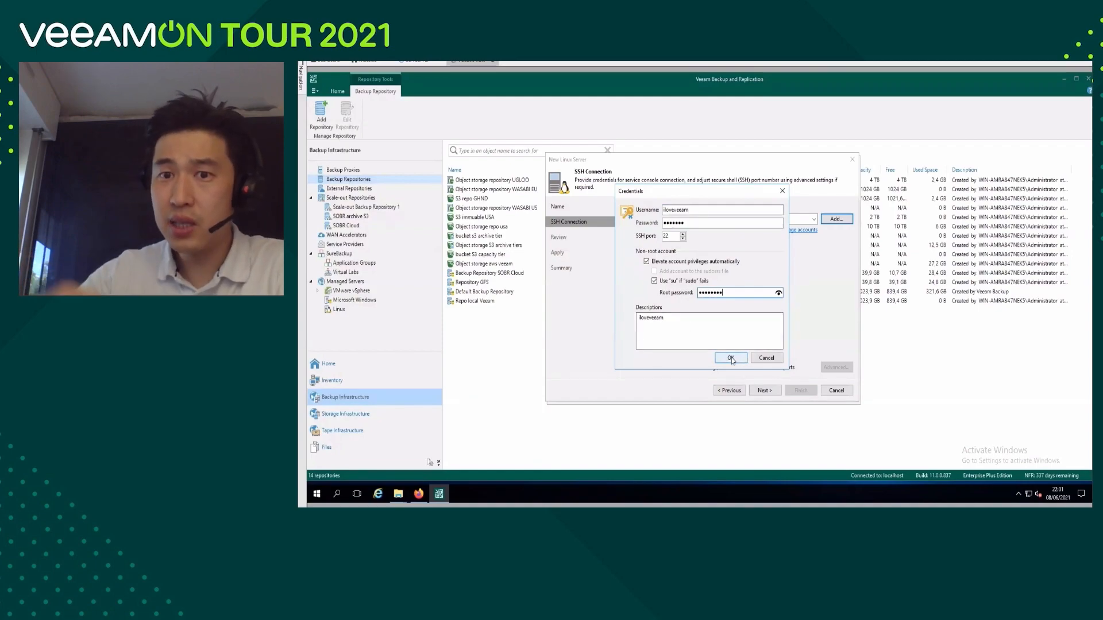
{"action": "left_click", "coordinate": [732, 358]}
- Connect to the Linux server, apply the settings to install the Transport component, and proceed to the configuration summary
{"action": "left_click", "coordinate": [764, 391]}
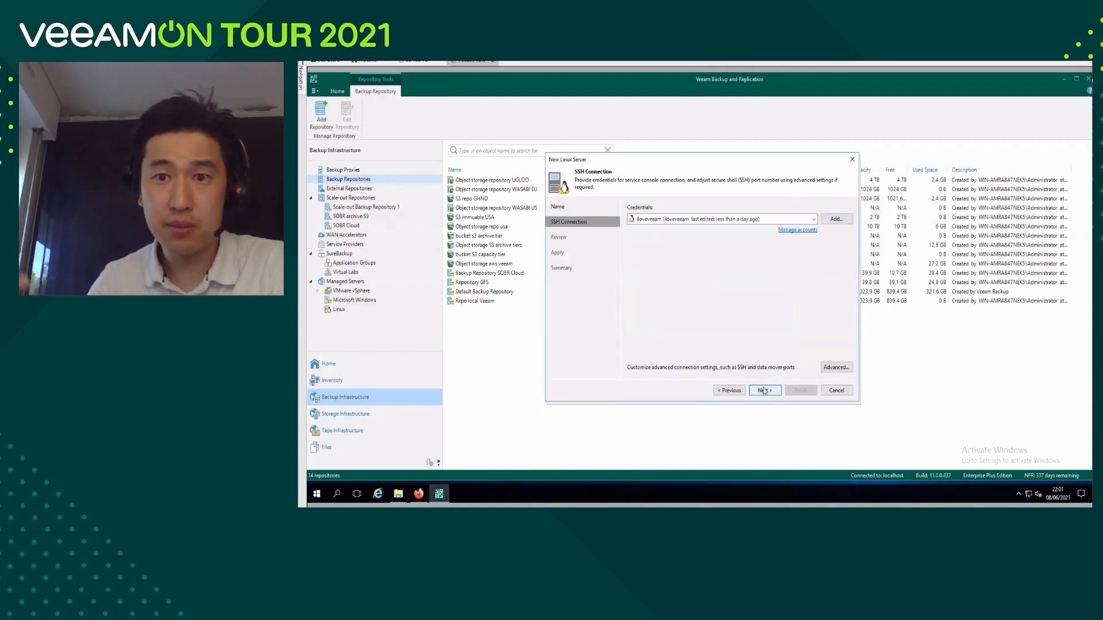
{"action": "left_click", "coordinate": [759, 296]}
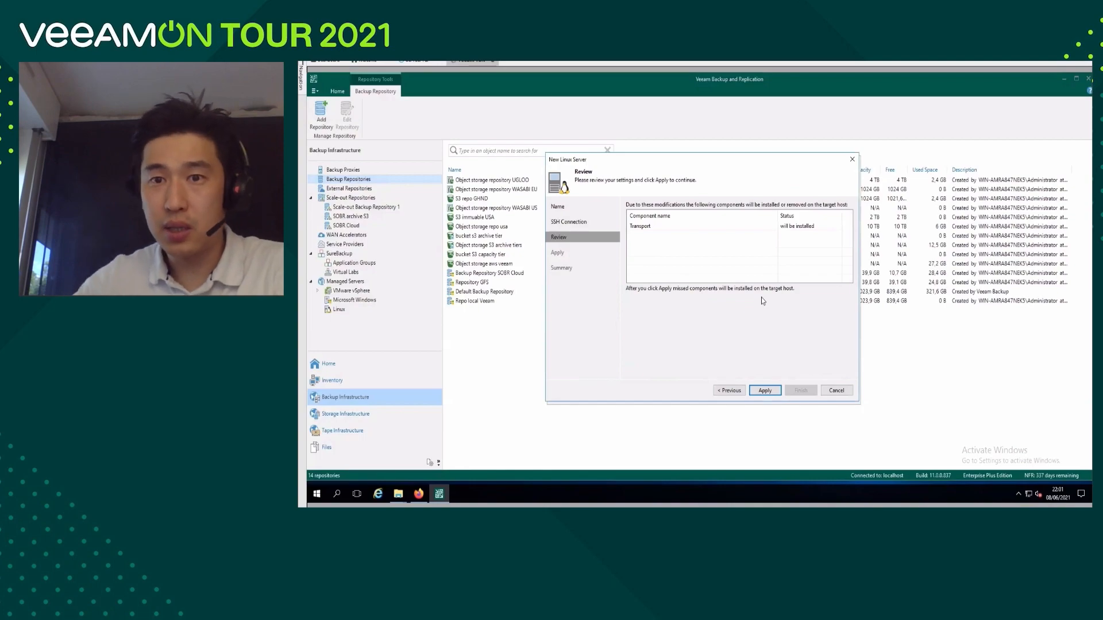
{"action": "left_click", "coordinate": [765, 391]}
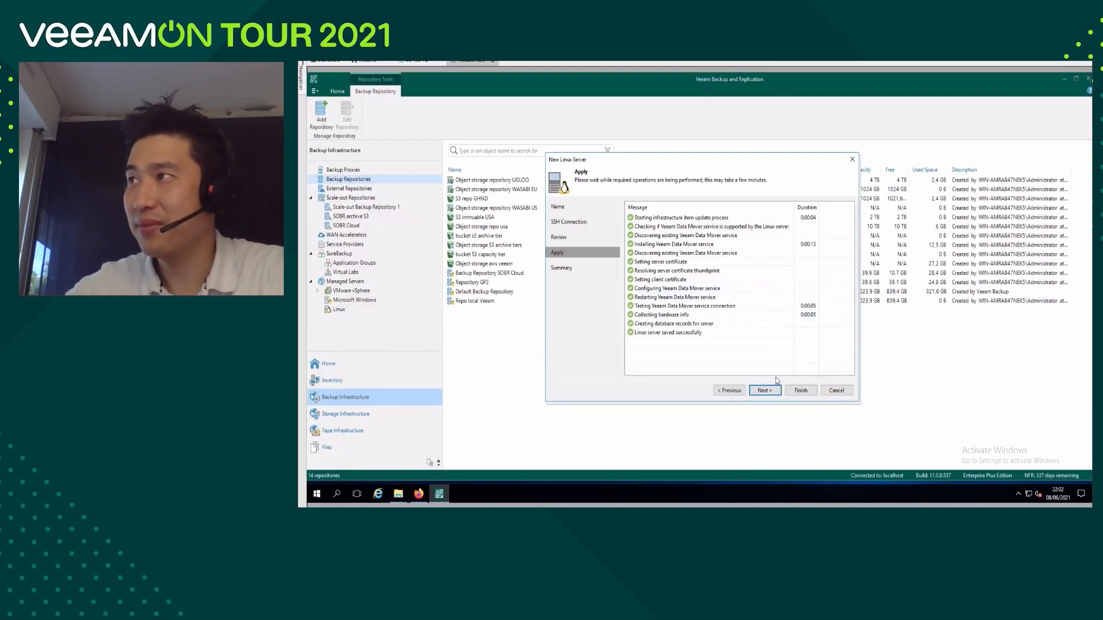
{"action": "left_click", "coordinate": [764, 391]}
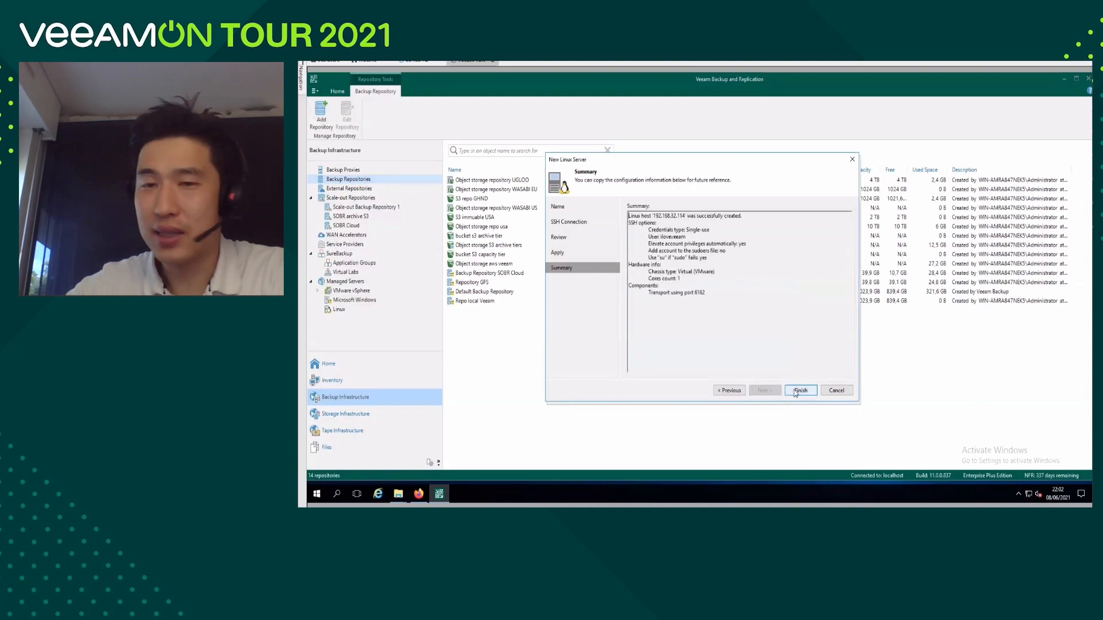
- Finish adding the Linux server, load its volumes and choose /repoXFS (/dev/sdb1) as the repository's storage location
{"action": "left_click", "coordinate": [796, 391]}
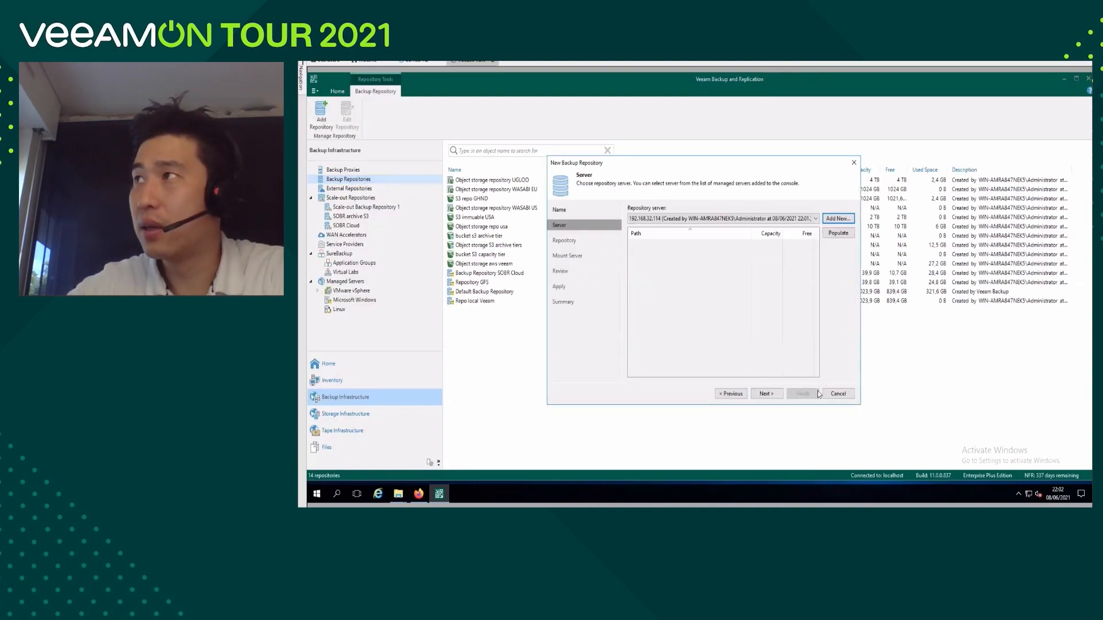
{"action": "left_click", "coordinate": [838, 233]}
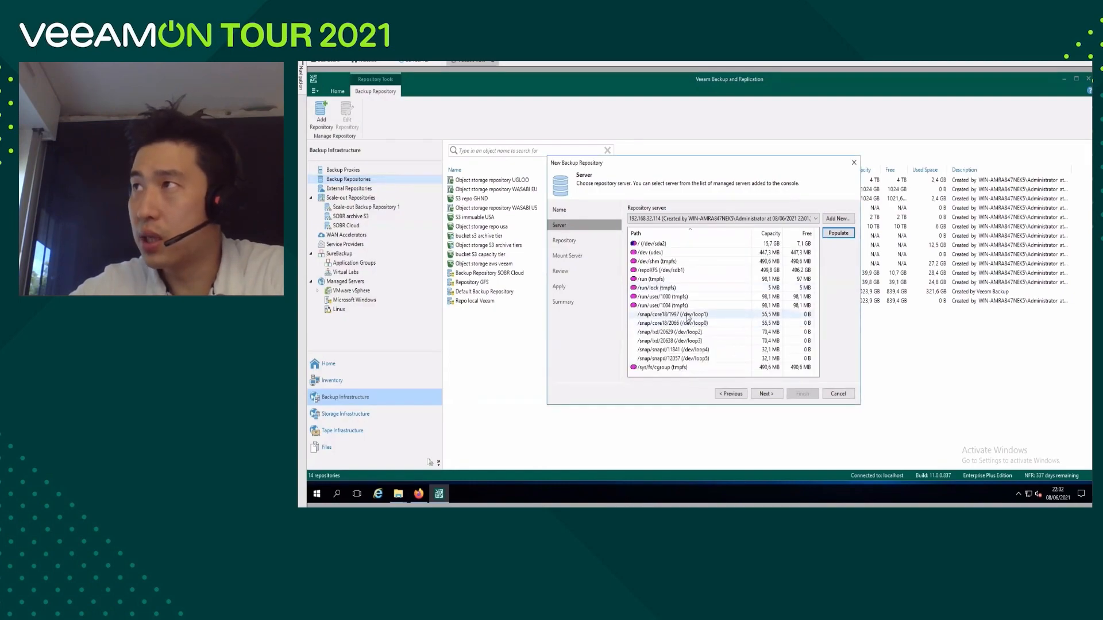
{"action": "left_click", "coordinate": [671, 271]}
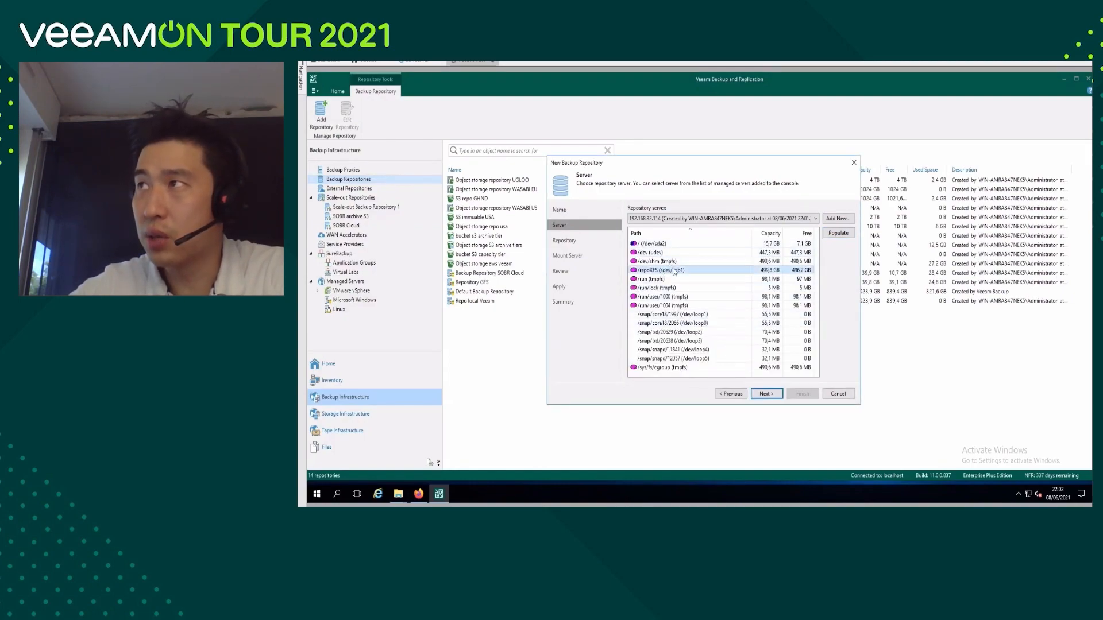
{"action": "left_click", "coordinate": [769, 398]}
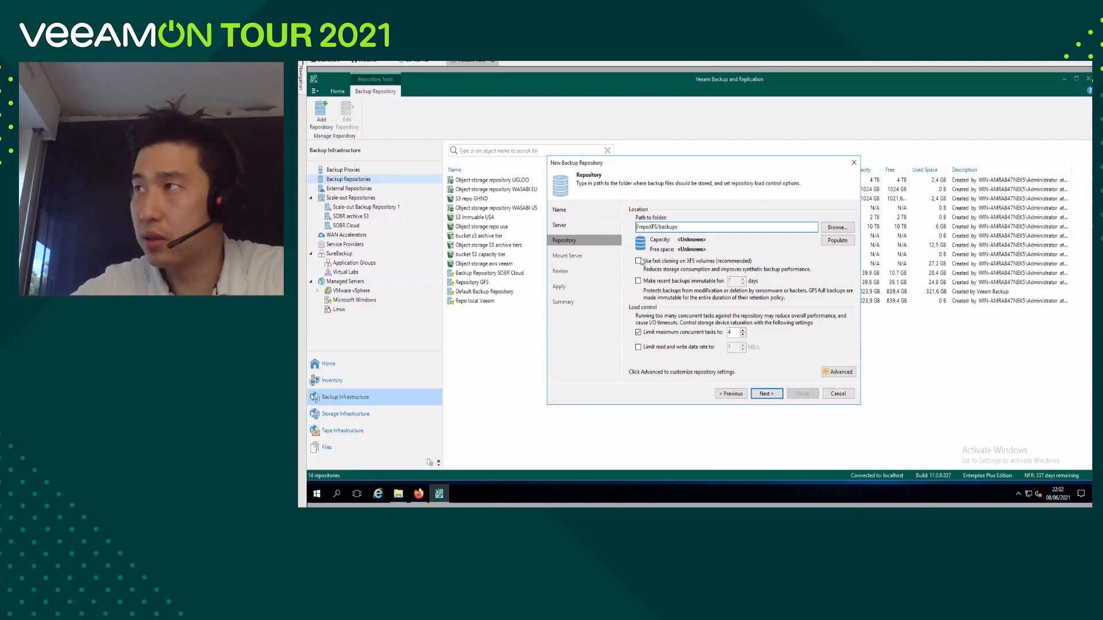
- Enable fast cloning on XFS volumes, 7-day immutability for recent backups and per-machine backup files, and continue to the mount server
{"action": "left_click", "coordinate": [638, 261]}
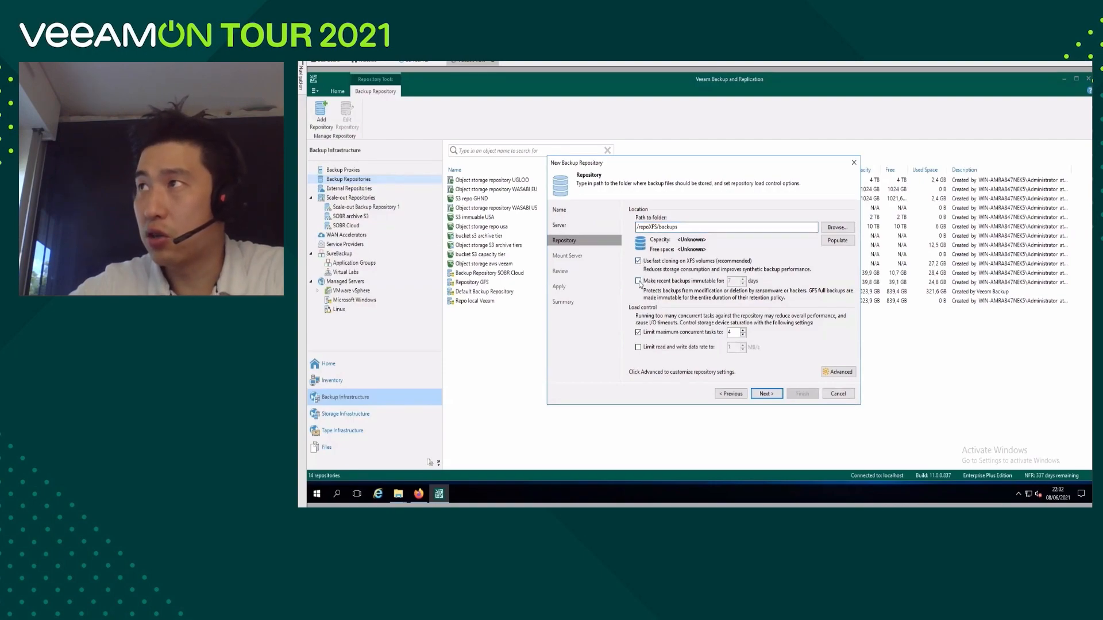
{"action": "left_click", "coordinate": [639, 282]}
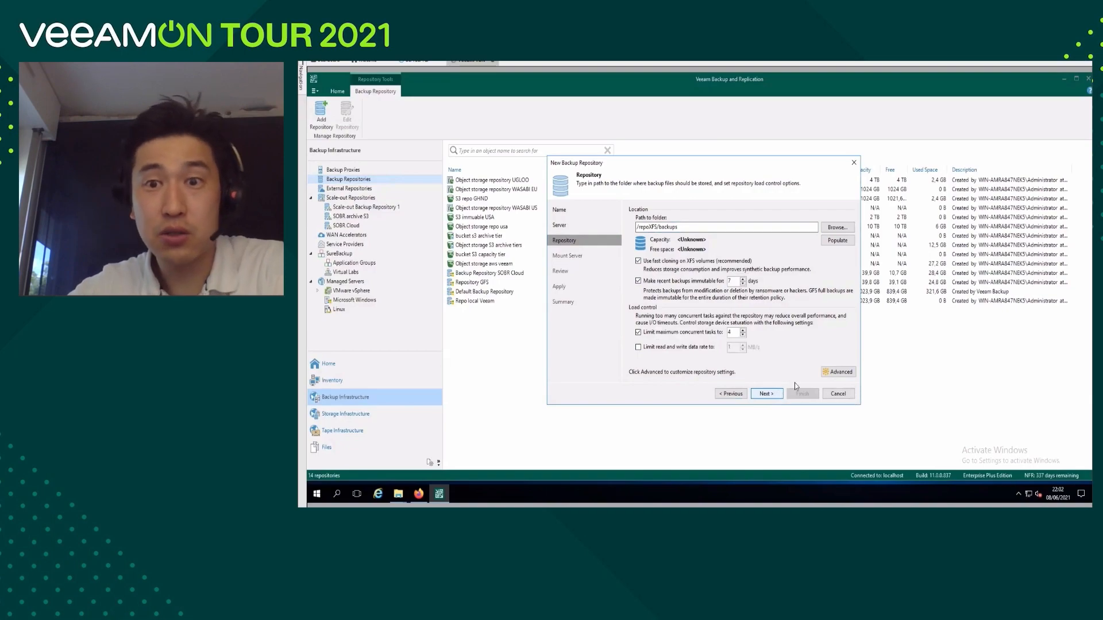
{"action": "left_click", "coordinate": [837, 372]}
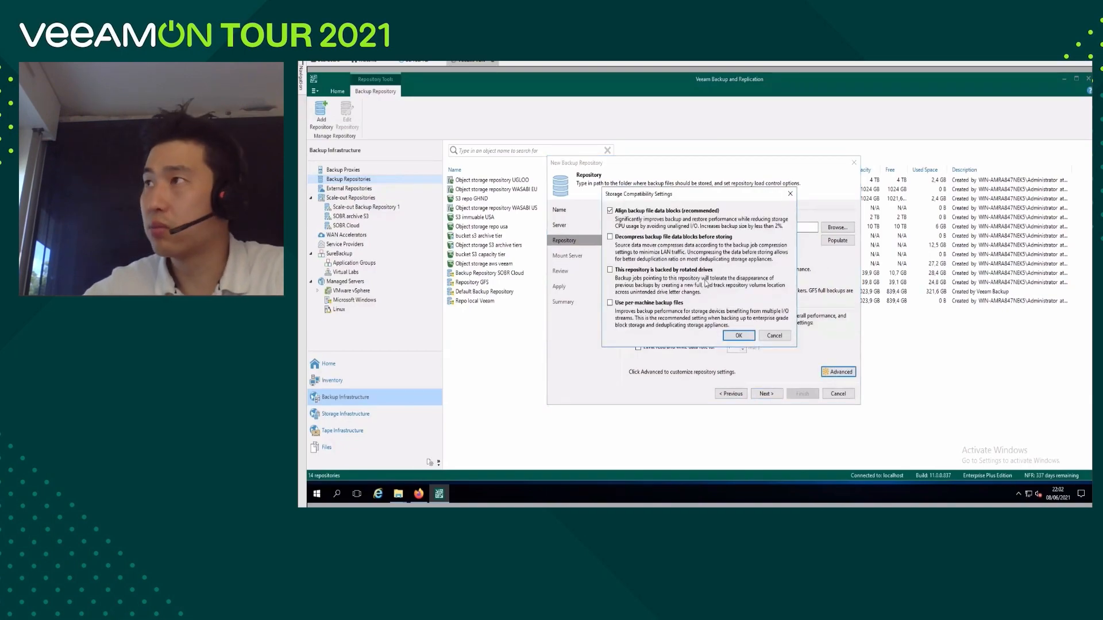
{"action": "left_click", "coordinate": [665, 303]}
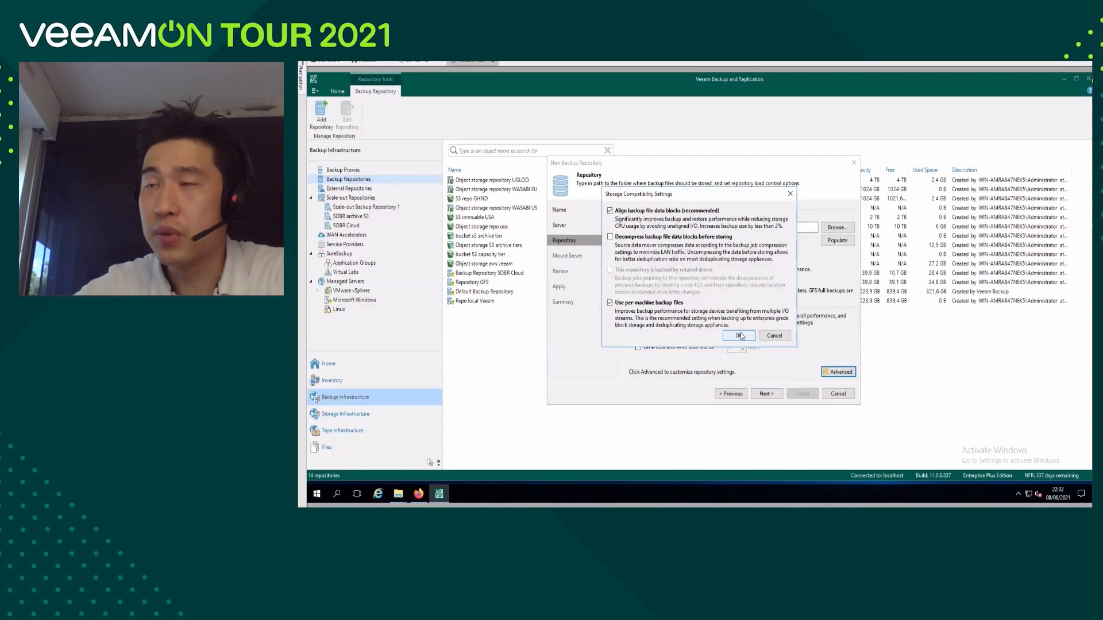
{"action": "left_click", "coordinate": [740, 336]}
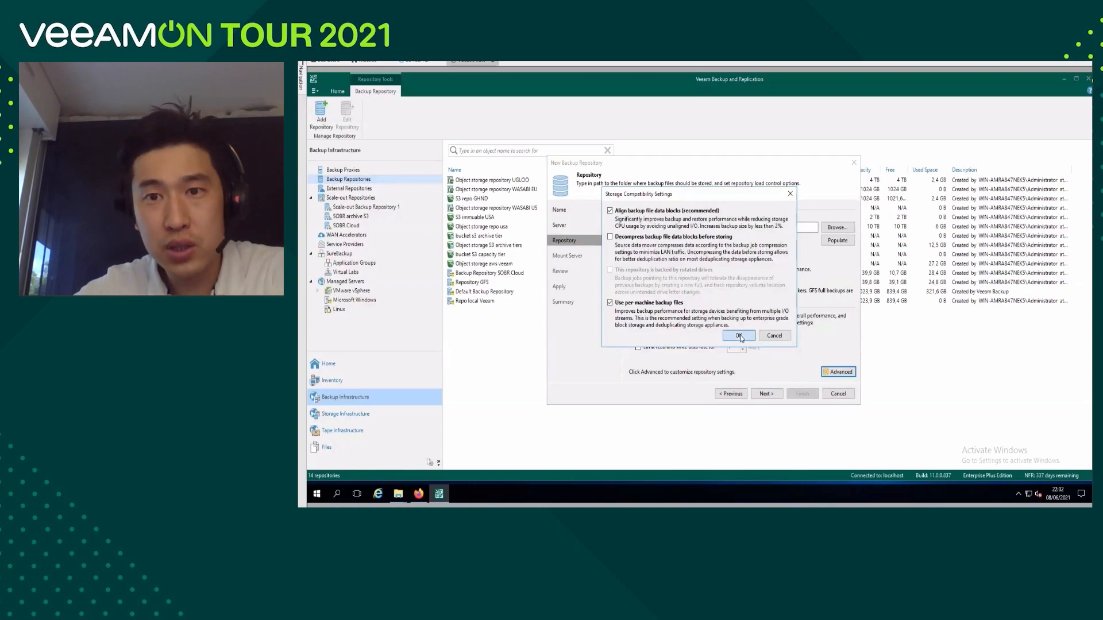
{"action": "left_click", "coordinate": [768, 394]}
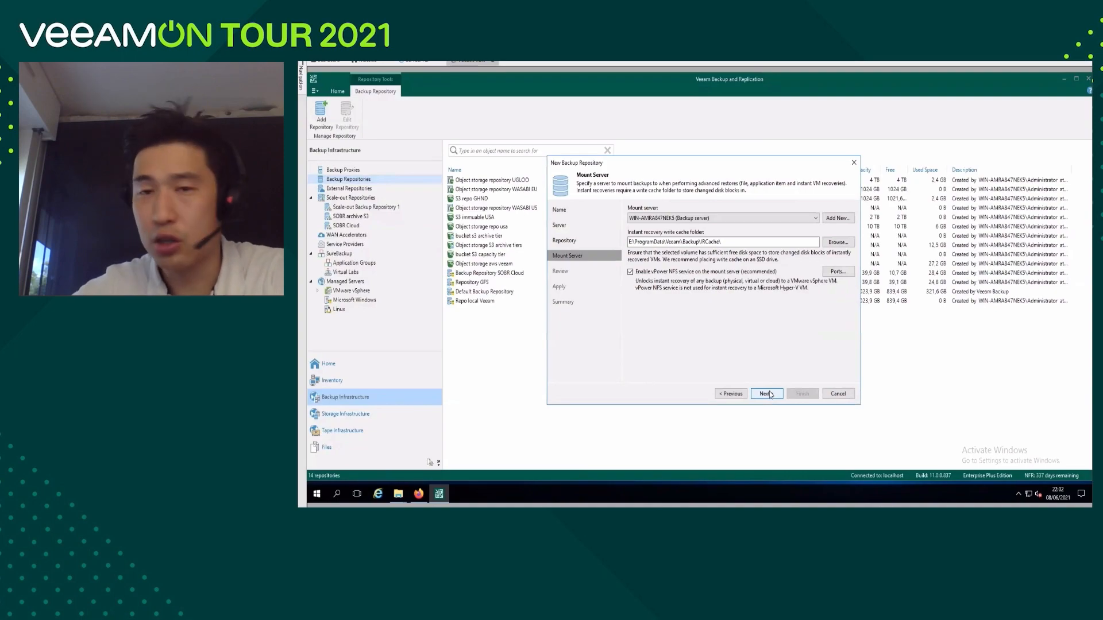
- Accept the default mount server, apply the settings to create the repository and complete the wizard
{"action": "left_click", "coordinate": [767, 394]}
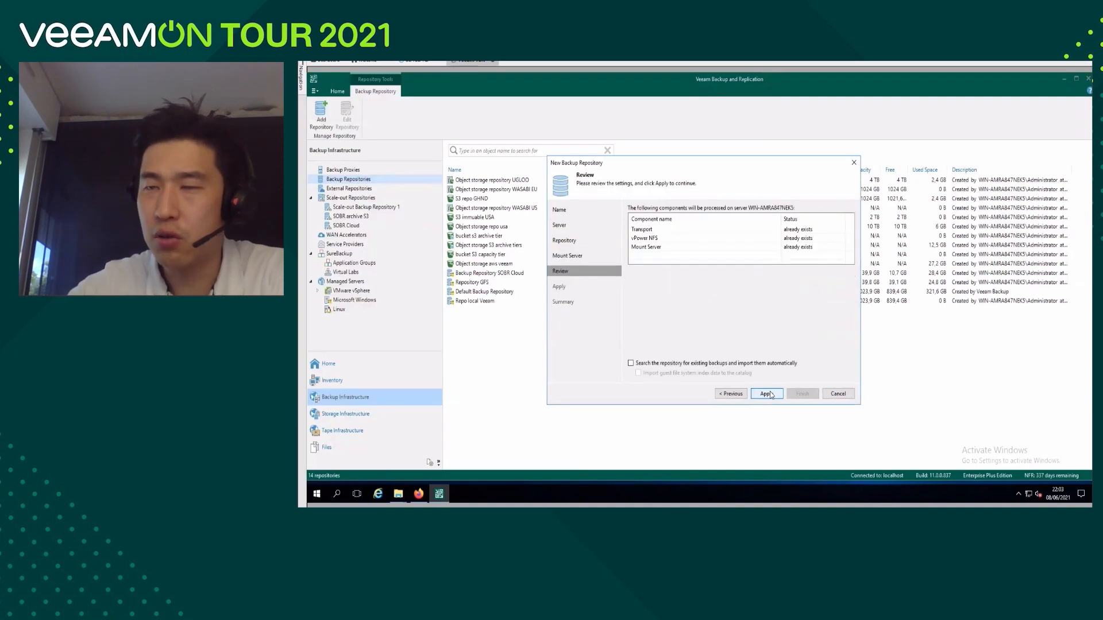
{"action": "left_click", "coordinate": [770, 394]}
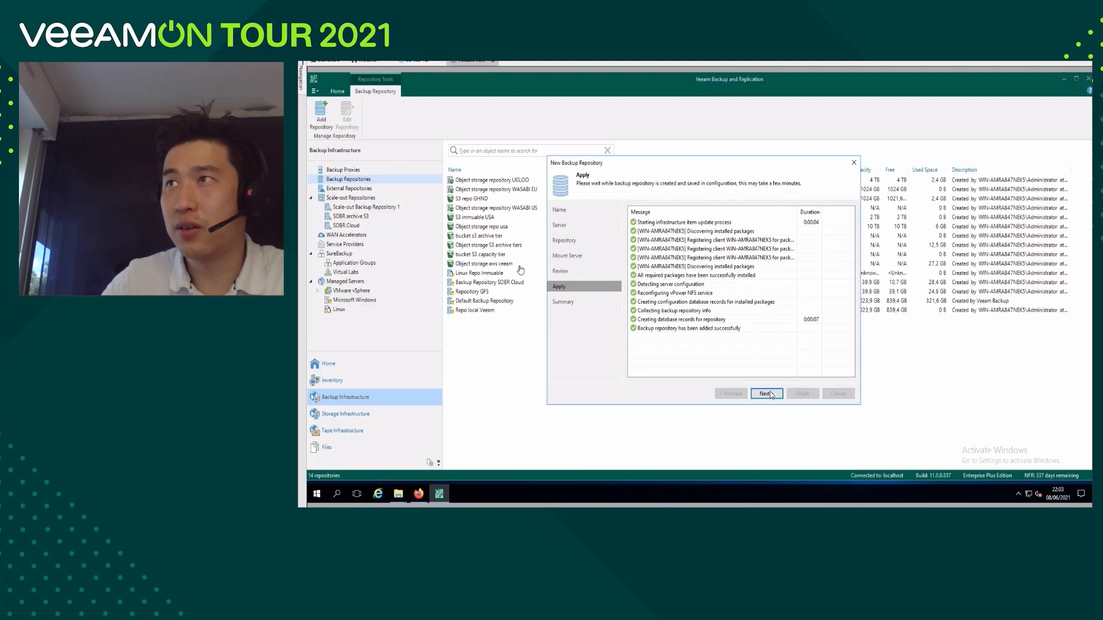
{"action": "left_click", "coordinate": [772, 392]}
{"action": "left_click", "coordinate": [797, 394]}
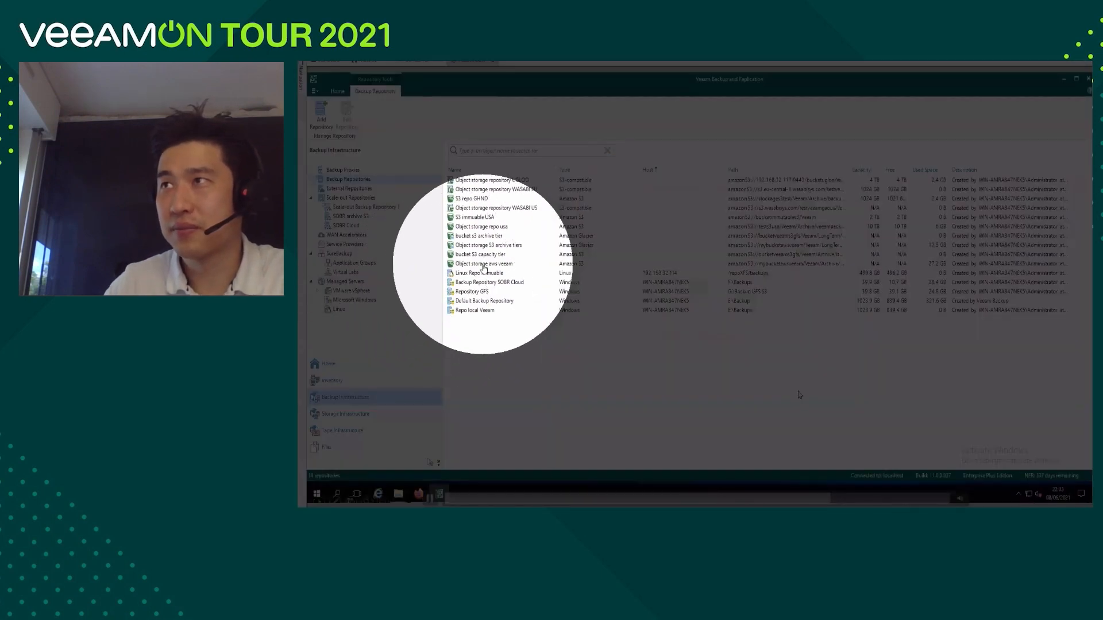
- Start a new virtual machine backup job named "Backup Job Linux immuable" and continue to its virtual machine selection
{"action": "left_click", "coordinate": [328, 363]}
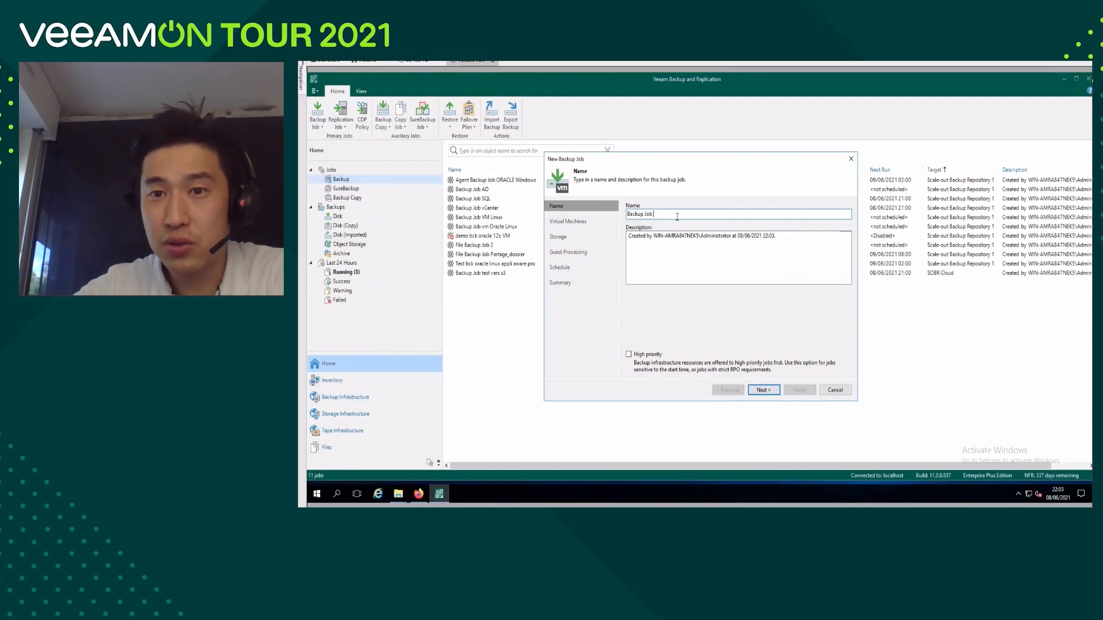
{"action": "type", "text": "inux"}
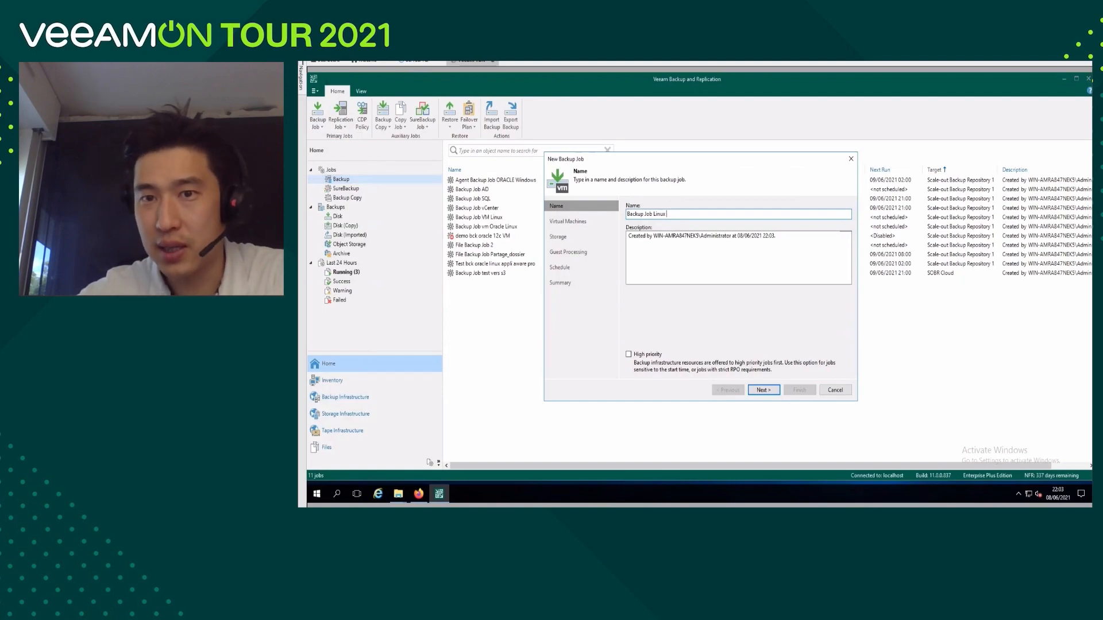
{"action": "type", "text": " vm"}
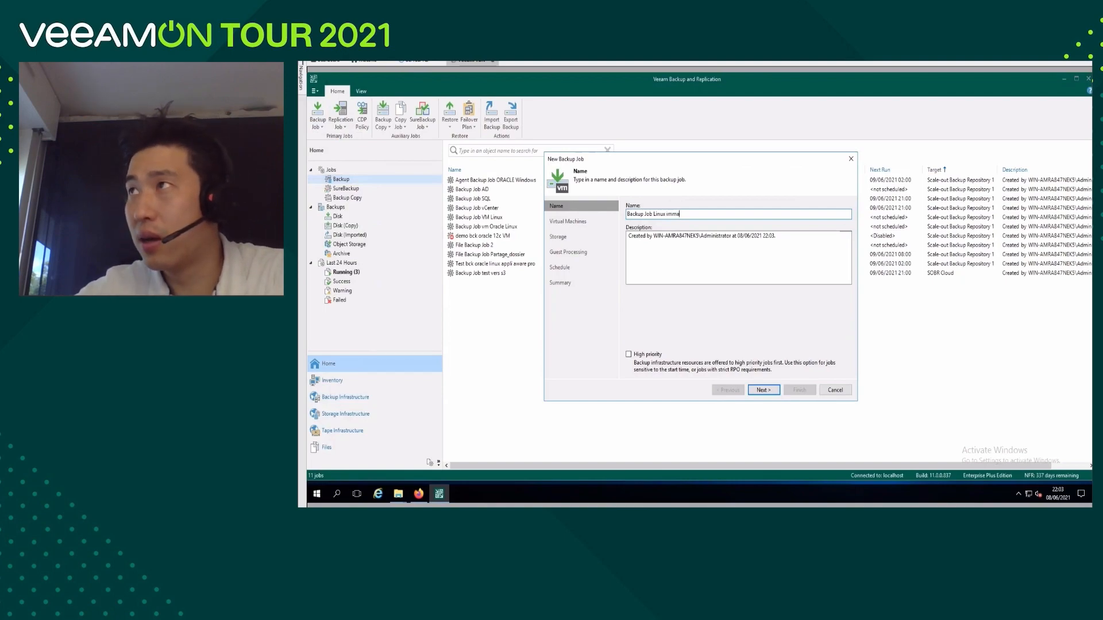
{"action": "type", "text": "able"}
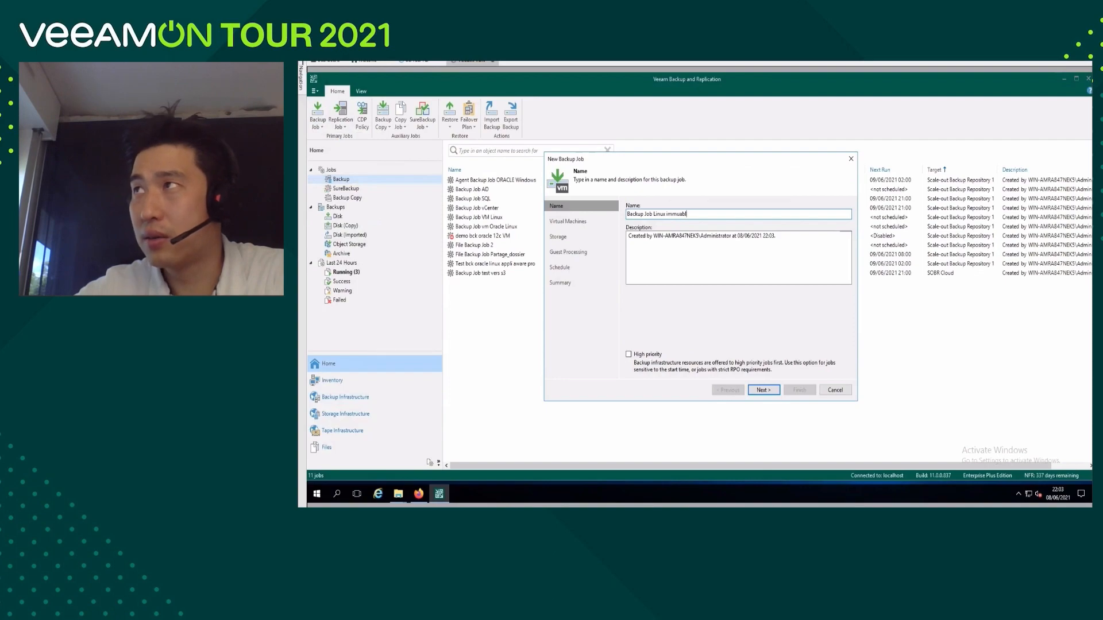
{"action": "left_click", "coordinate": [759, 390]}
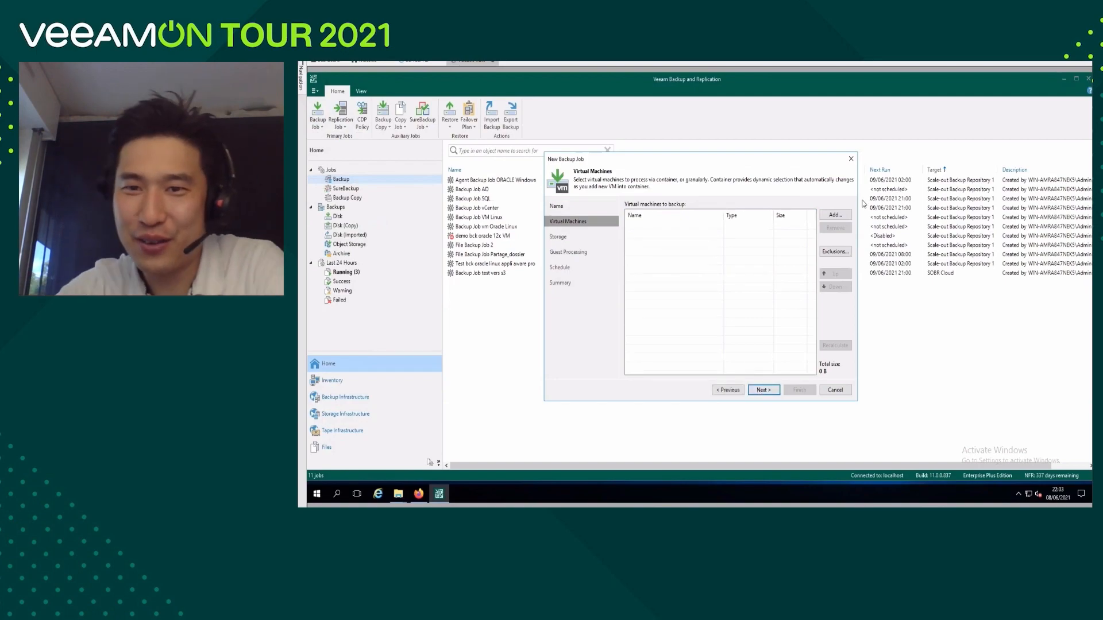
- Add the Active Directory virtual machine from the vcsa67.superchinois.lab datacenter to the job and continue to the storage settings
{"action": "left_click", "coordinate": [836, 215]}
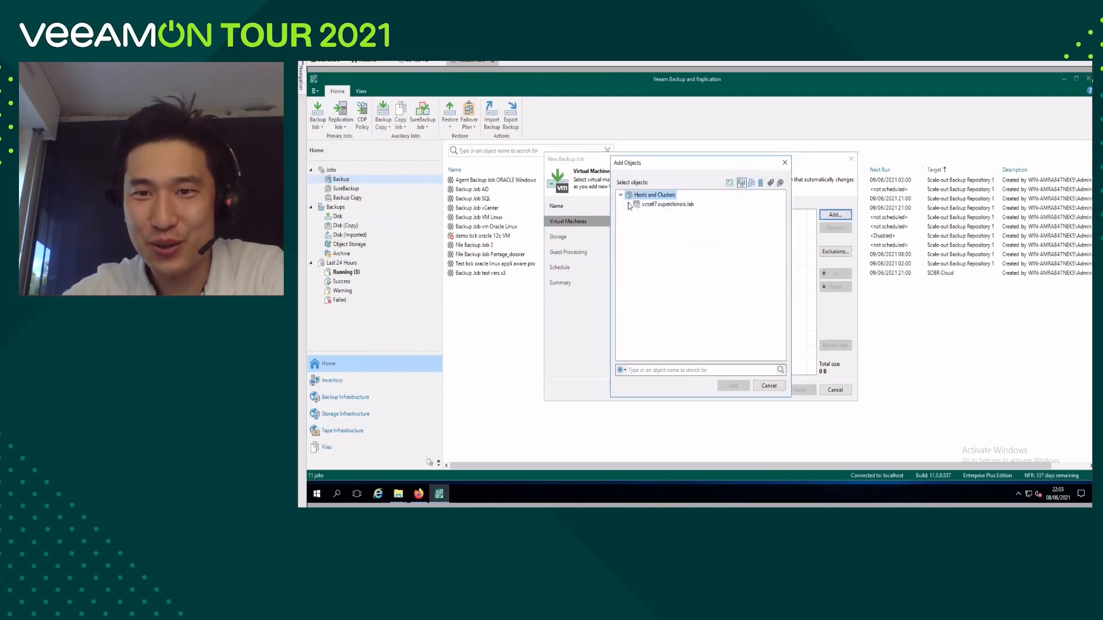
{"action": "left_click", "coordinate": [628, 204]}
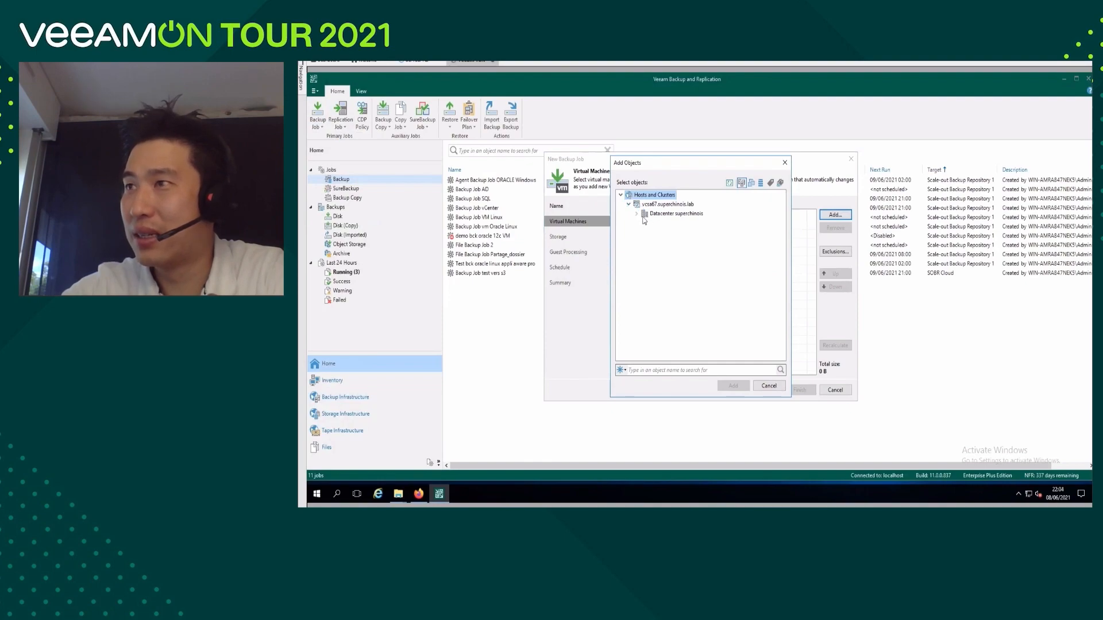
{"action": "left_click", "coordinate": [637, 213]}
{"action": "left_click", "coordinate": [644, 223]}
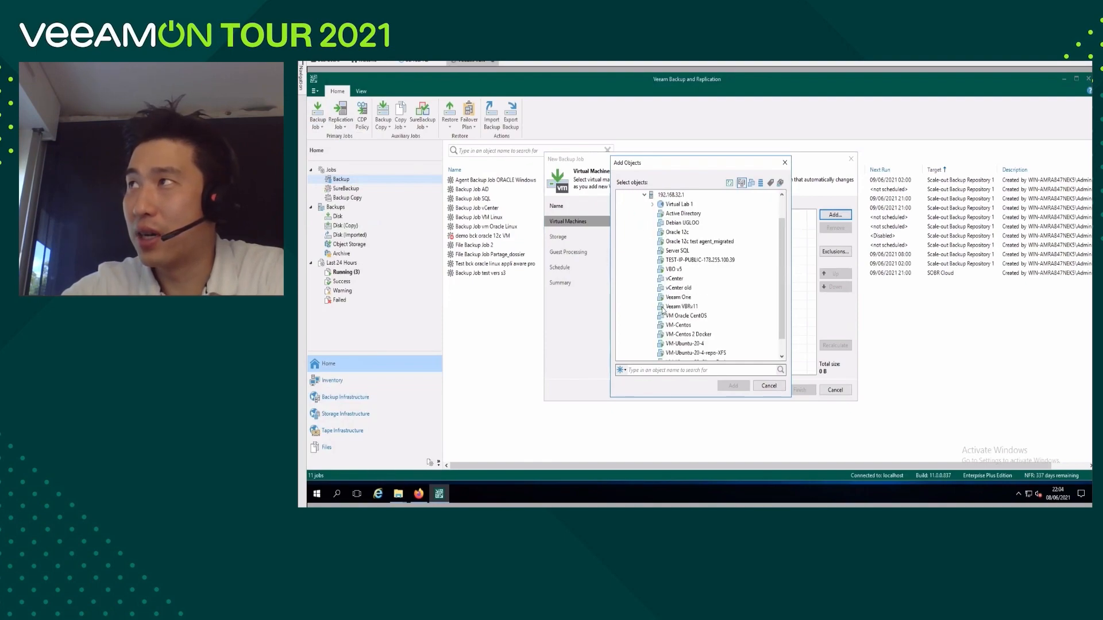
{"action": "left_click", "coordinate": [680, 215]}
{"action": "left_click", "coordinate": [732, 390]}
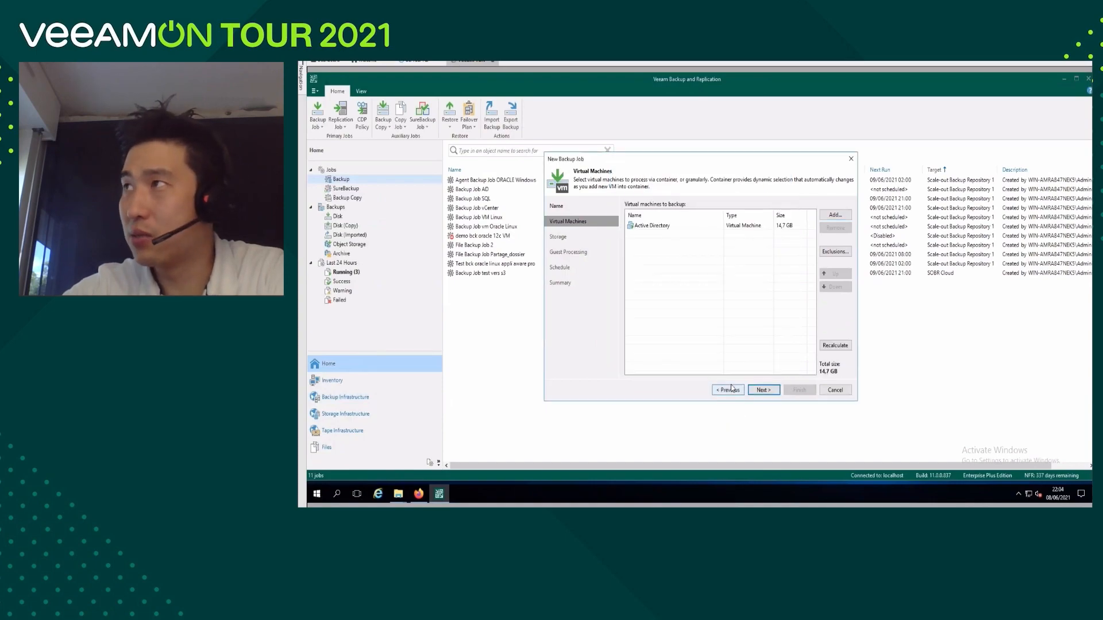
{"action": "left_click", "coordinate": [763, 390]}
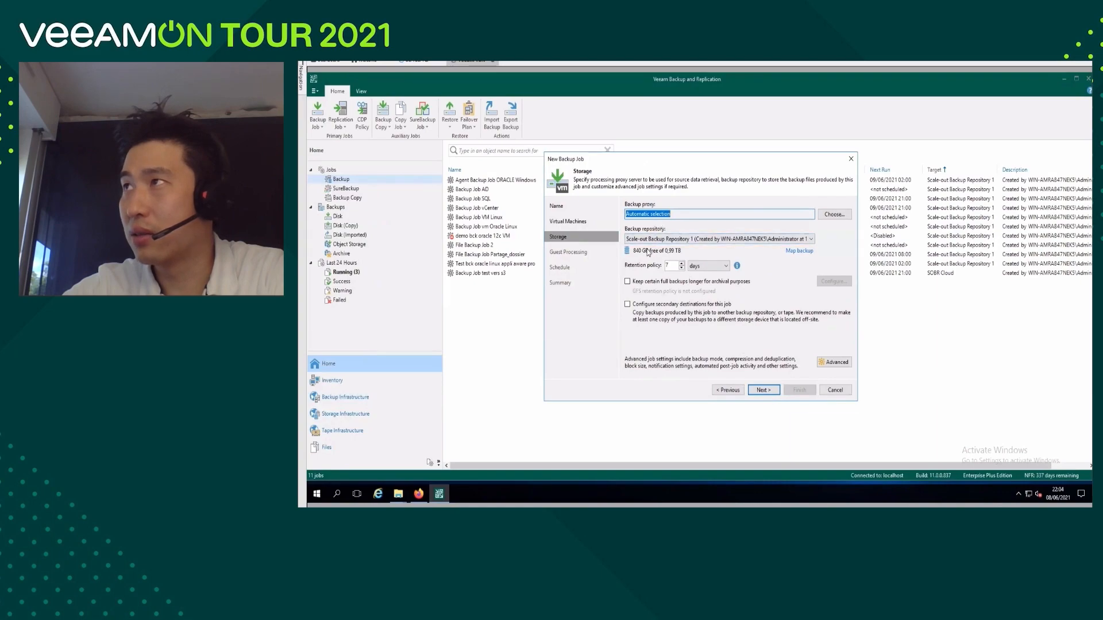
- Choose Linux Repo Immuable as the job's backup repository and proceed despite the data location mismatch
{"action": "left_click", "coordinate": [702, 239]}
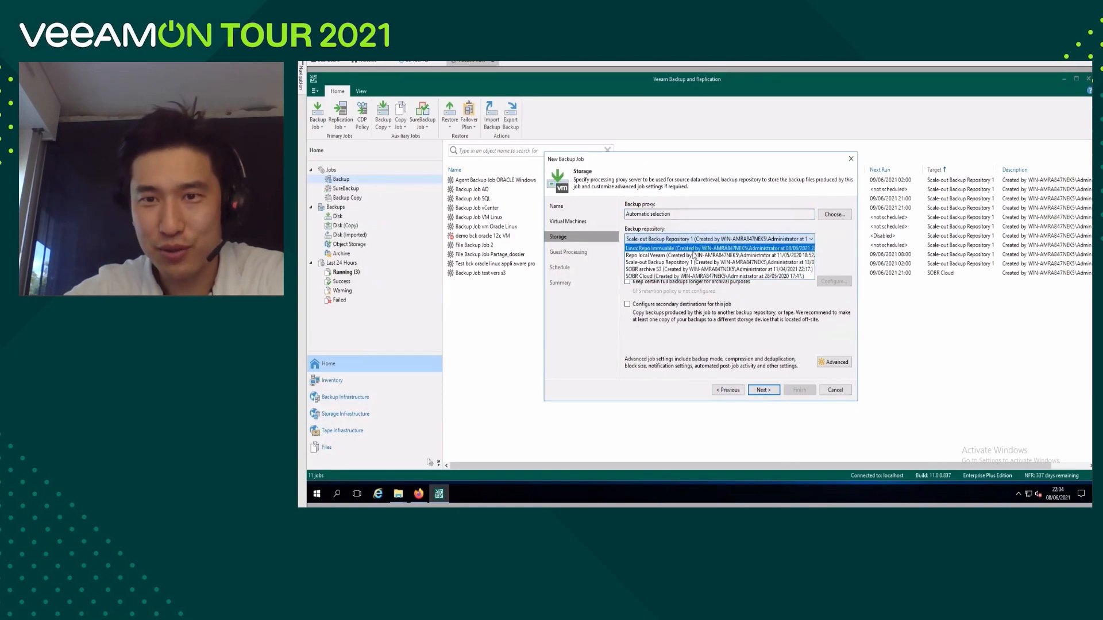
{"action": "left_click", "coordinate": [698, 248]}
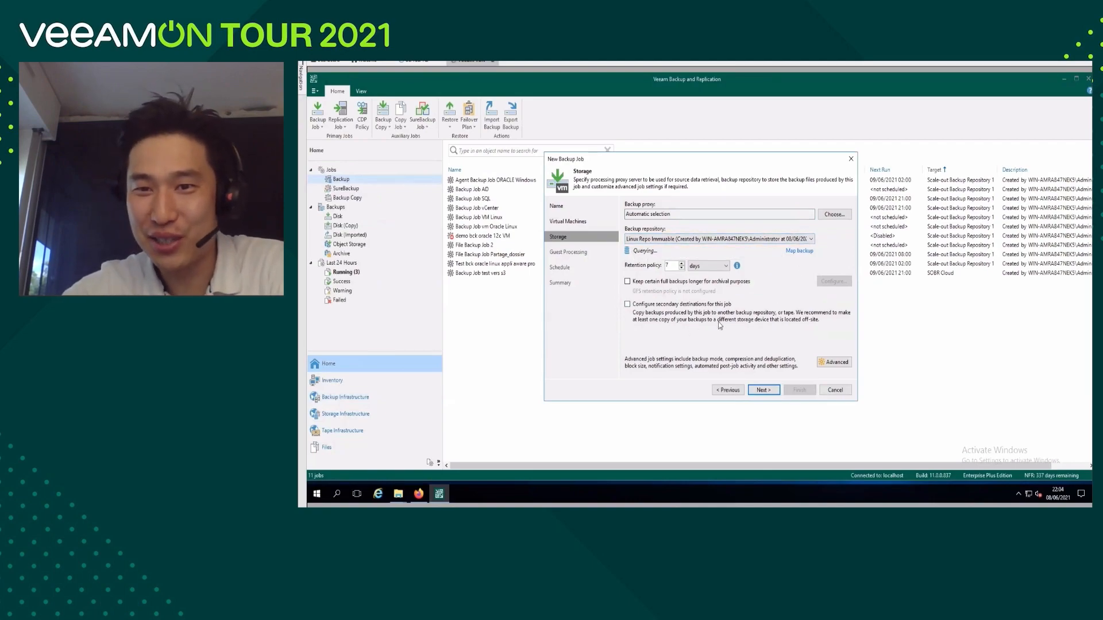
{"action": "left_click", "coordinate": [763, 392]}
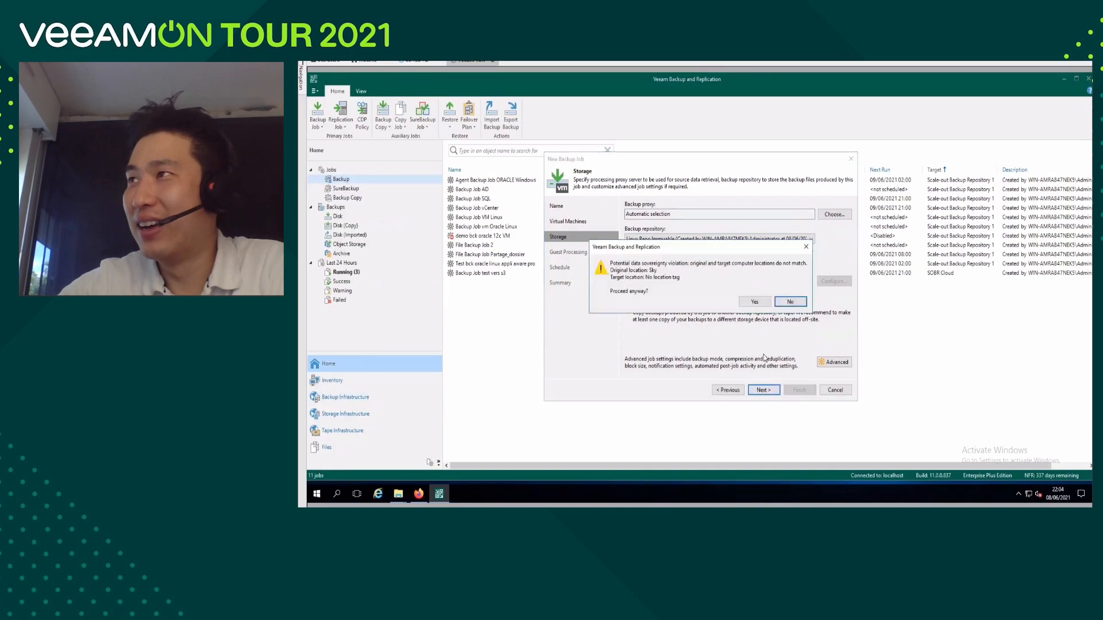
{"action": "left_click", "coordinate": [759, 306]}
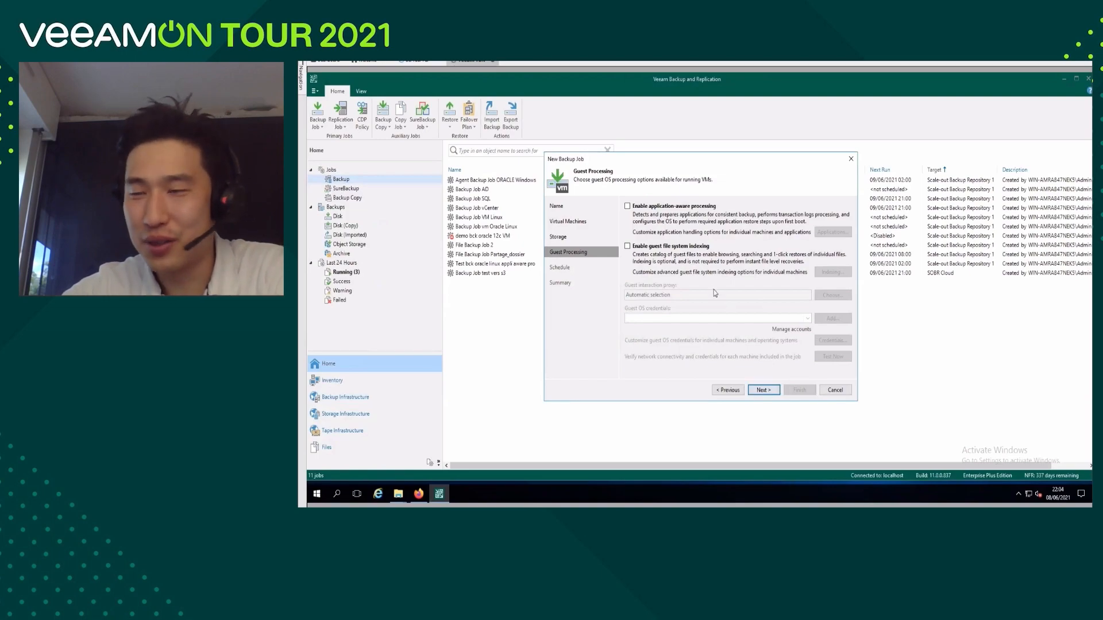
- Create the job without application-aware processing or a schedule, run it upon finishing and open its progress details
{"action": "left_click", "coordinate": [695, 207]}
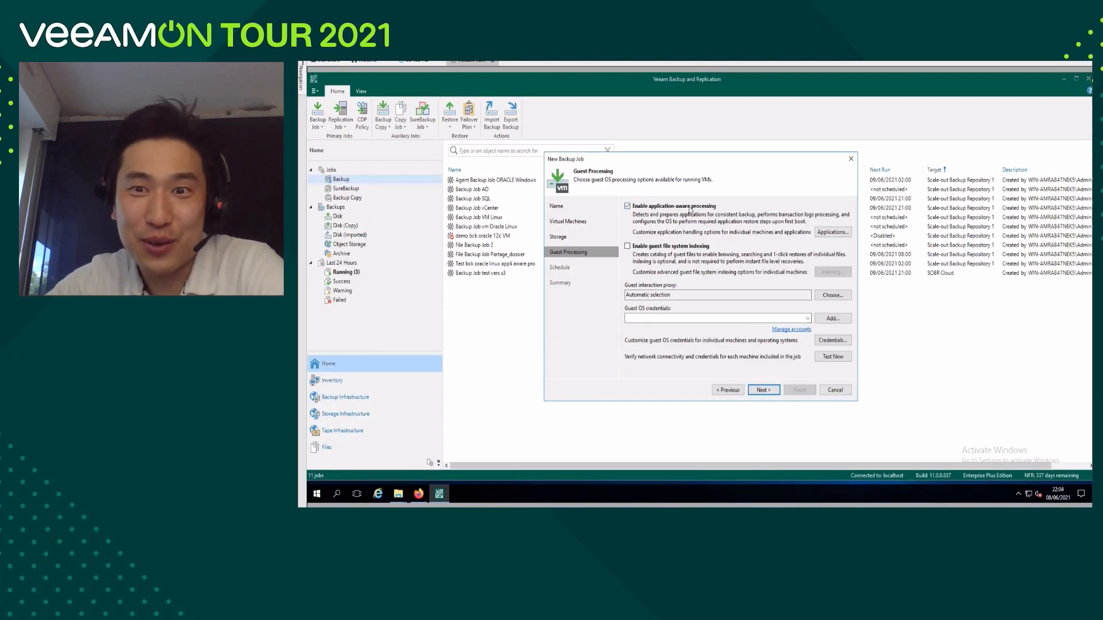
{"action": "left_click", "coordinate": [690, 208]}
{"action": "left_click", "coordinate": [764, 391]}
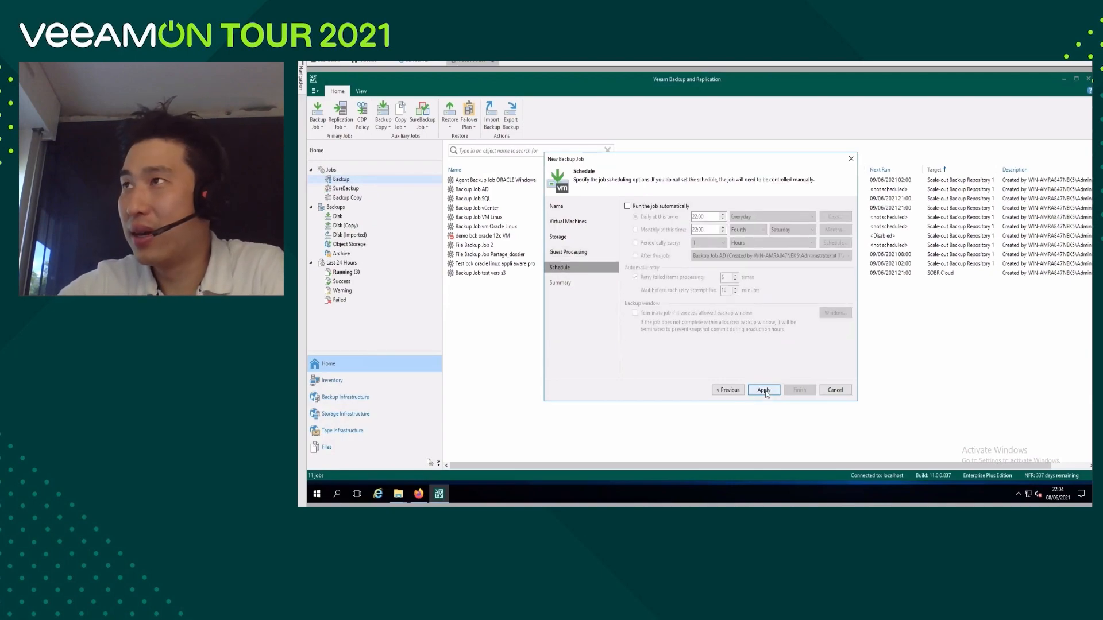
{"action": "left_click", "coordinate": [763, 391]}
{"action": "left_click", "coordinate": [655, 371]}
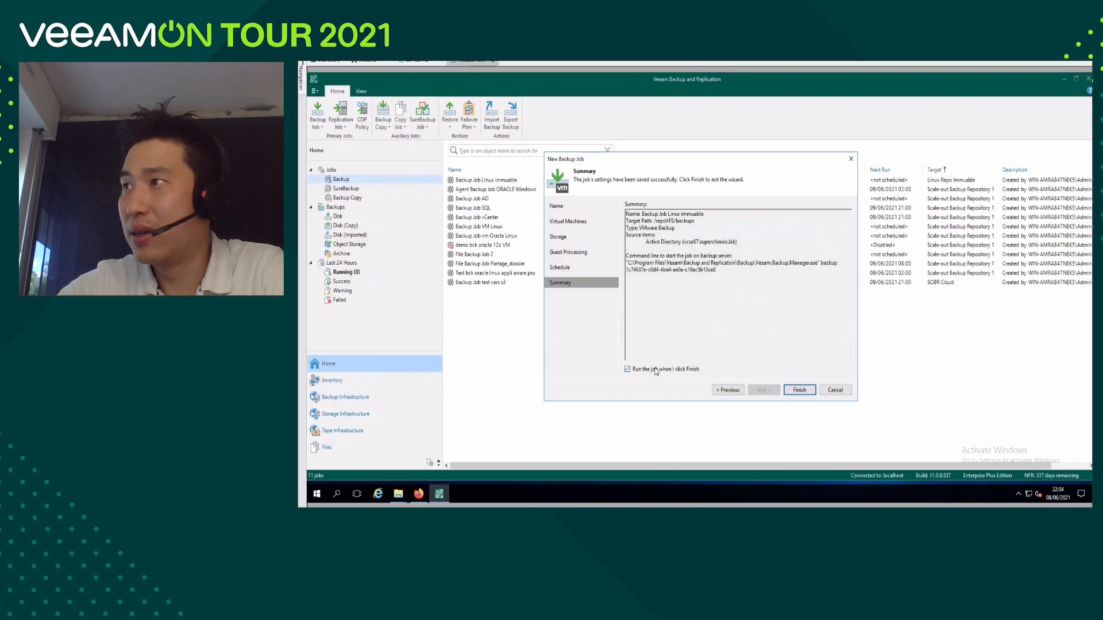
{"action": "left_click", "coordinate": [799, 390]}
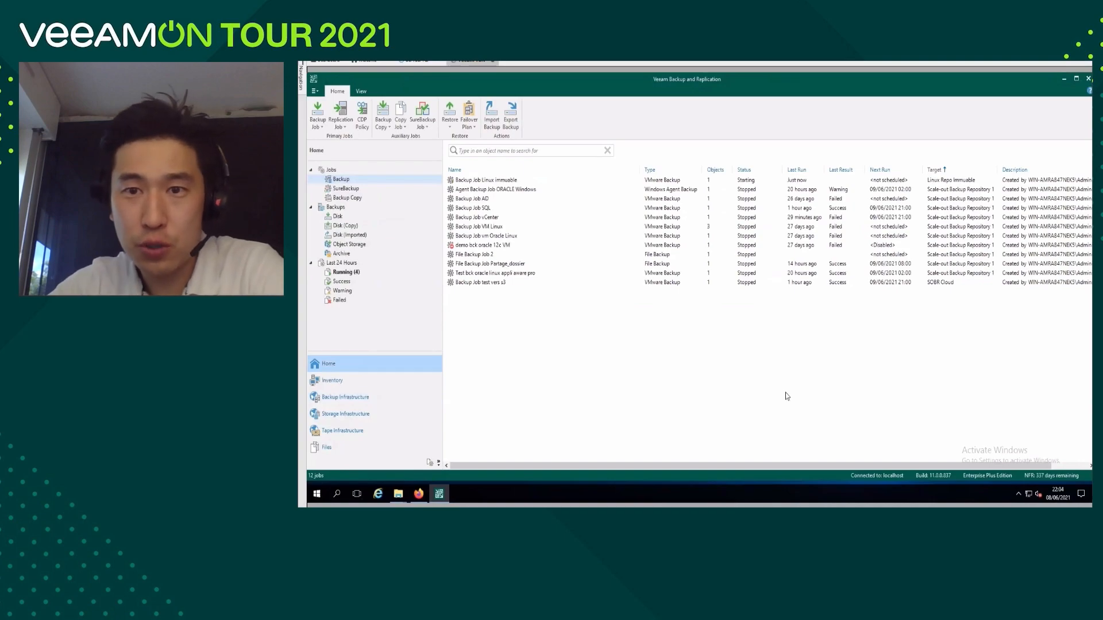
{"action": "double_click", "coordinate": [540, 181]}
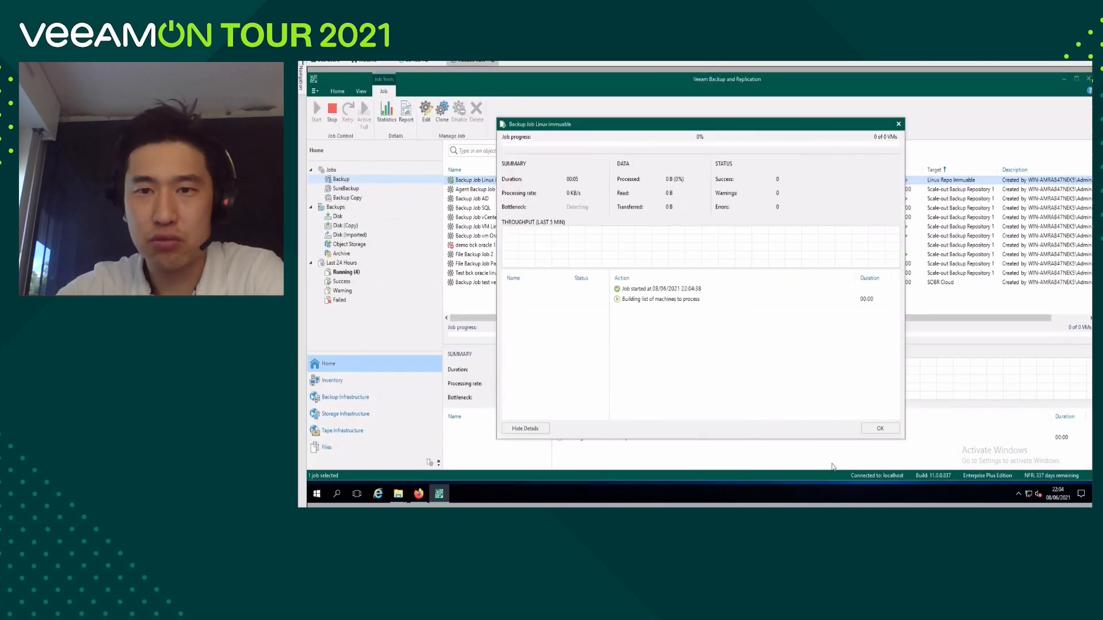
- Switch to the MobaXterm SSH session and list the contents of the Linux server's root directory
{"action": "key", "text": "alt+Tab"}
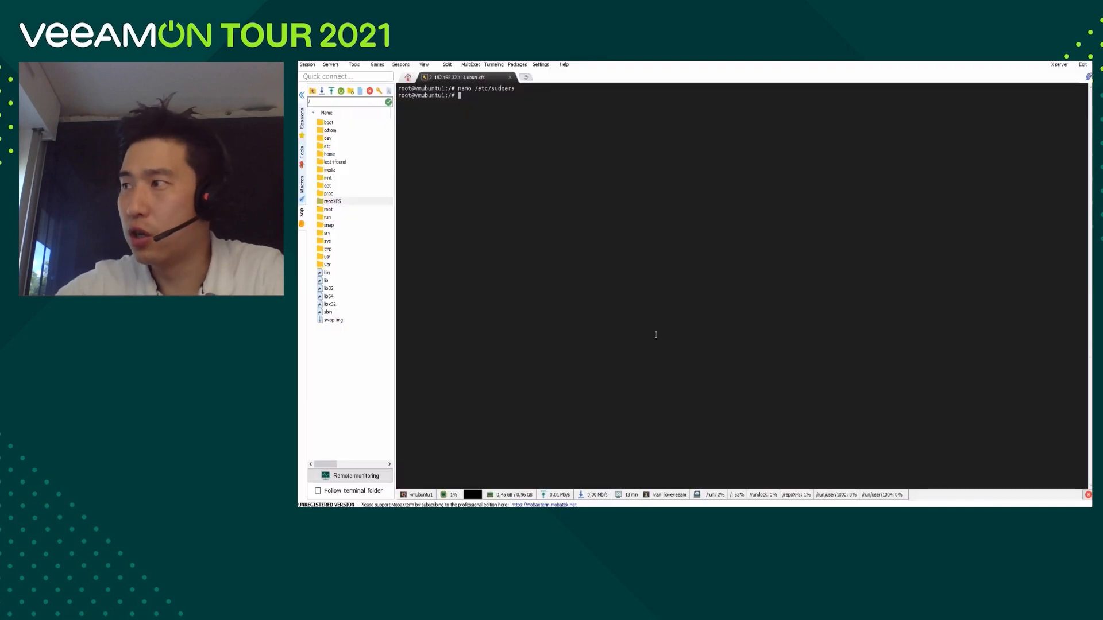
{"action": "type", "text": "ls"}
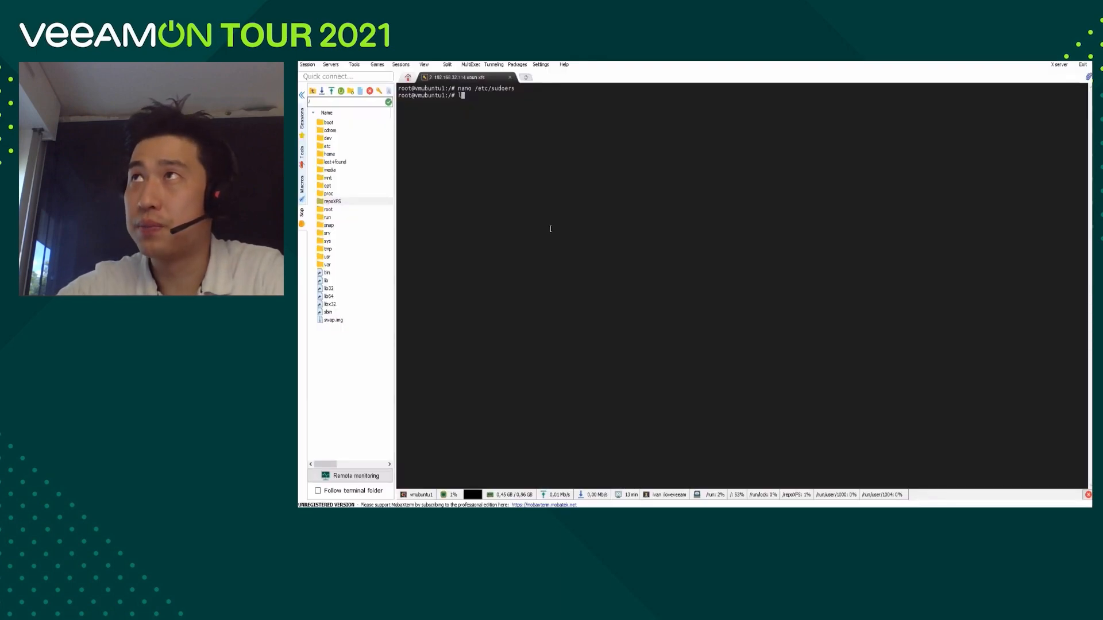
{"action": "key", "text": "Return"}
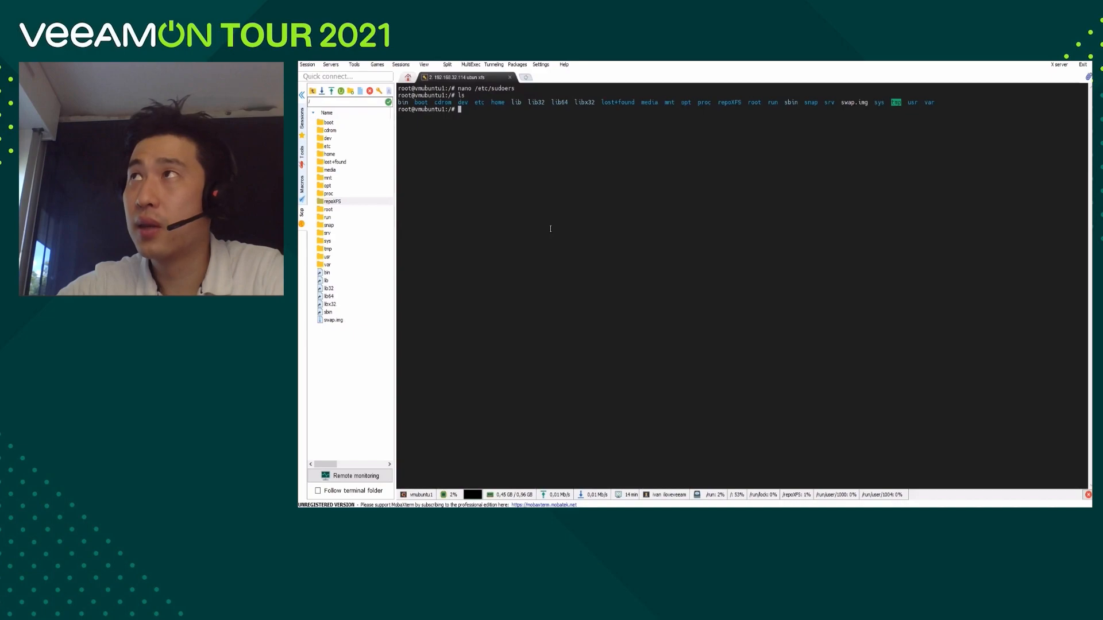
- Change into the repoXFS directory and list its contents
{"action": "type", "text": "cd re"}
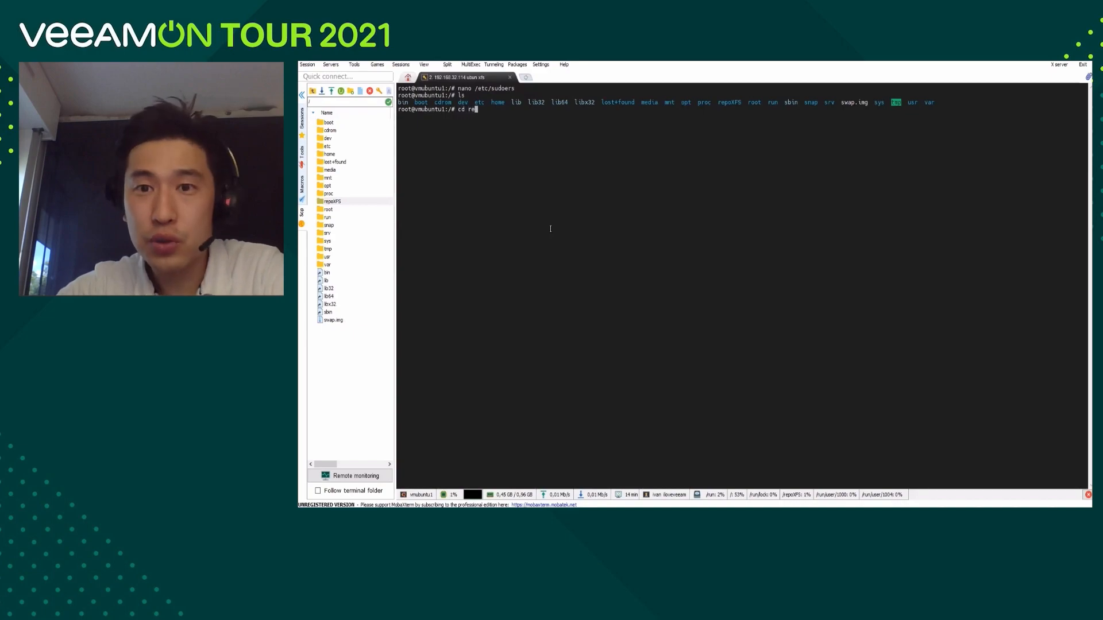
{"action": "type", "text": "po"}
{"action": "key", "text": "Tab"}
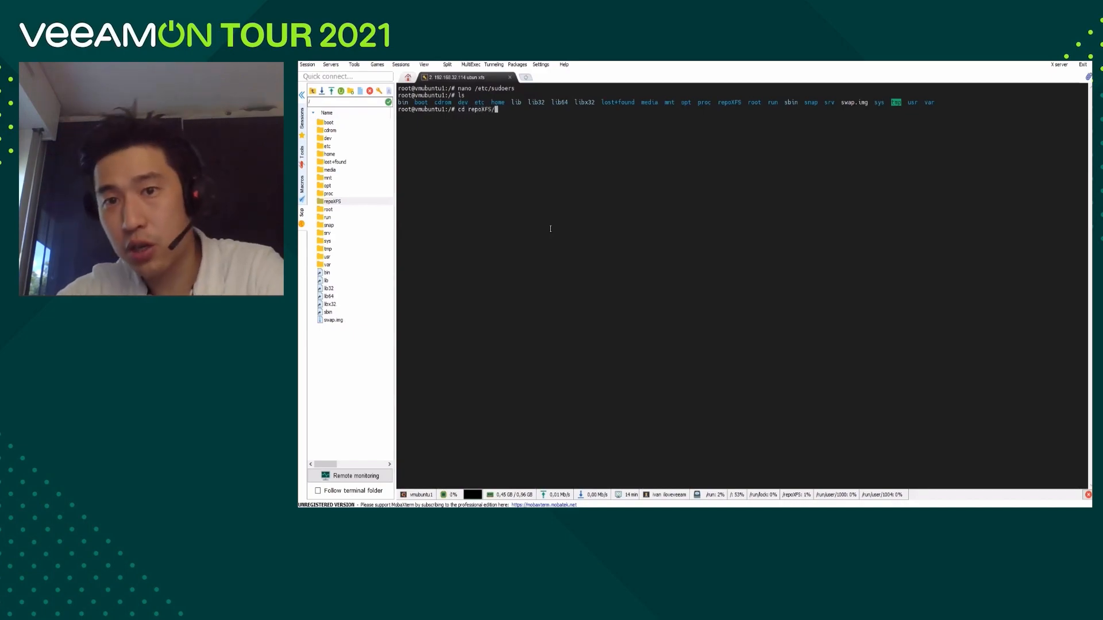
{"action": "key", "text": "Return"}
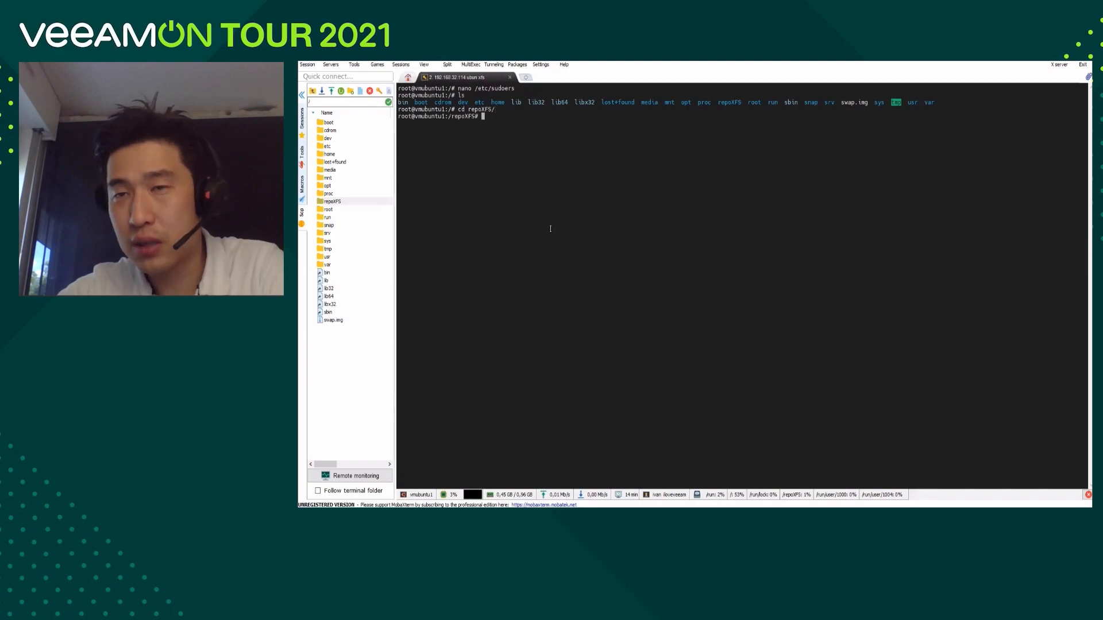
{"action": "type", "text": "ls"}
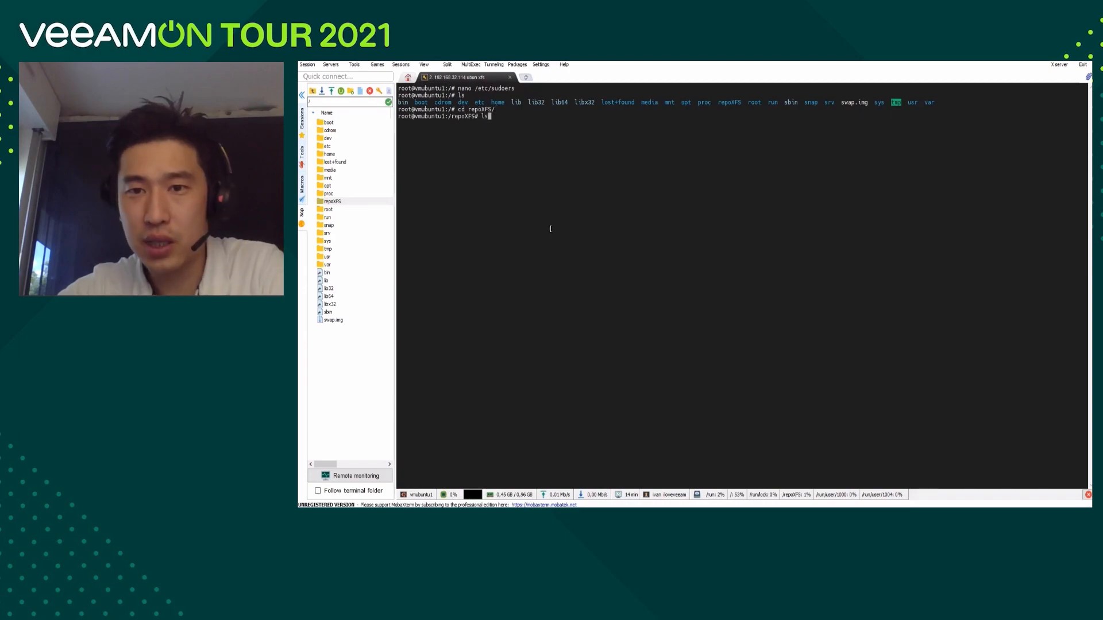
{"action": "key", "text": "Return"}
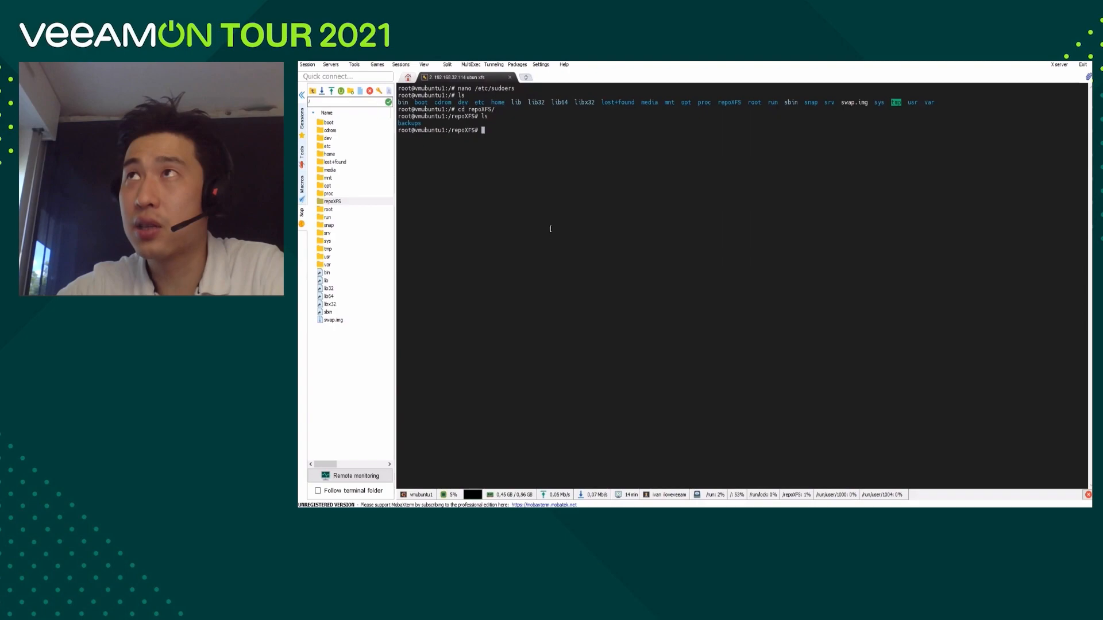
- Change into the backups folder inside repoXFS and list its contents
{"action": "type", "text": "cd"}
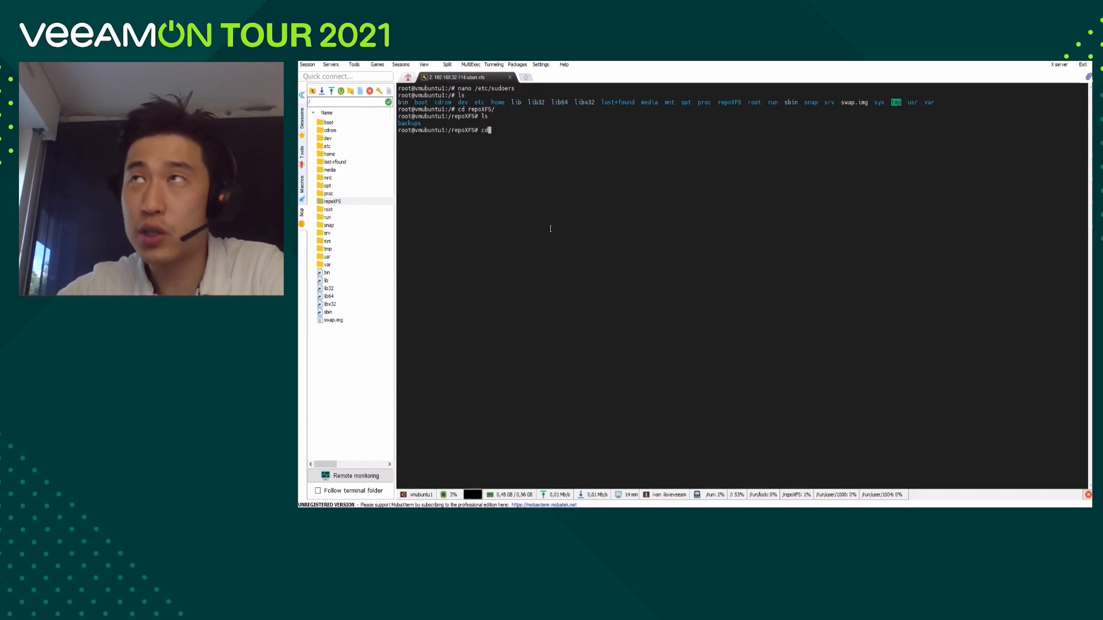
{"action": "type", "text": " /"}
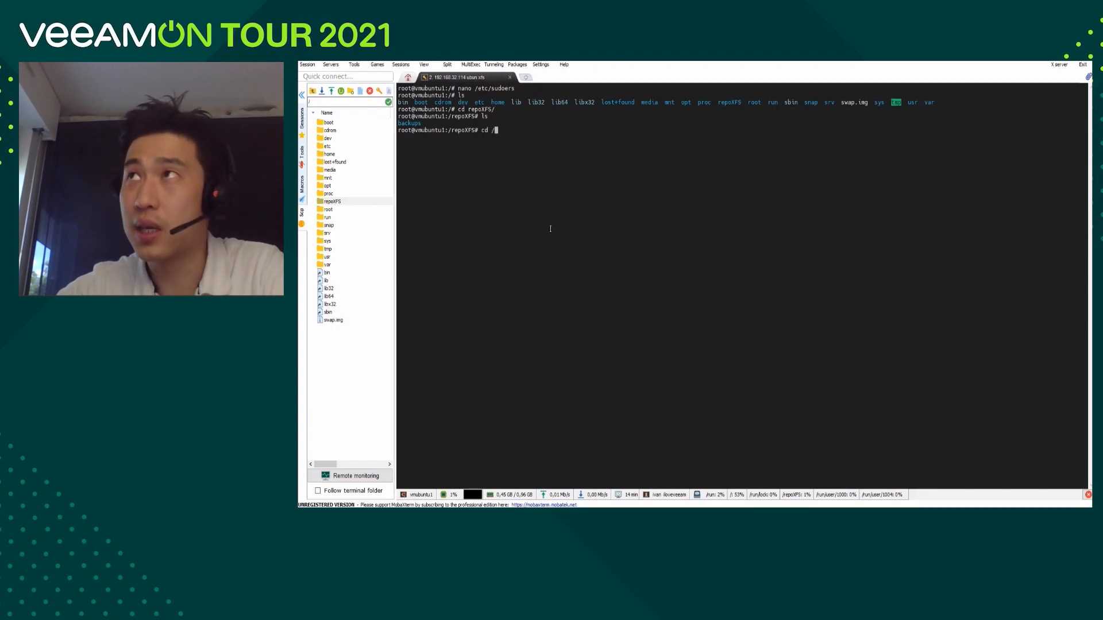
{"action": "type", "text": "b"}
{"action": "key", "text": "Tab"}
{"action": "key", "text": "Tab"}
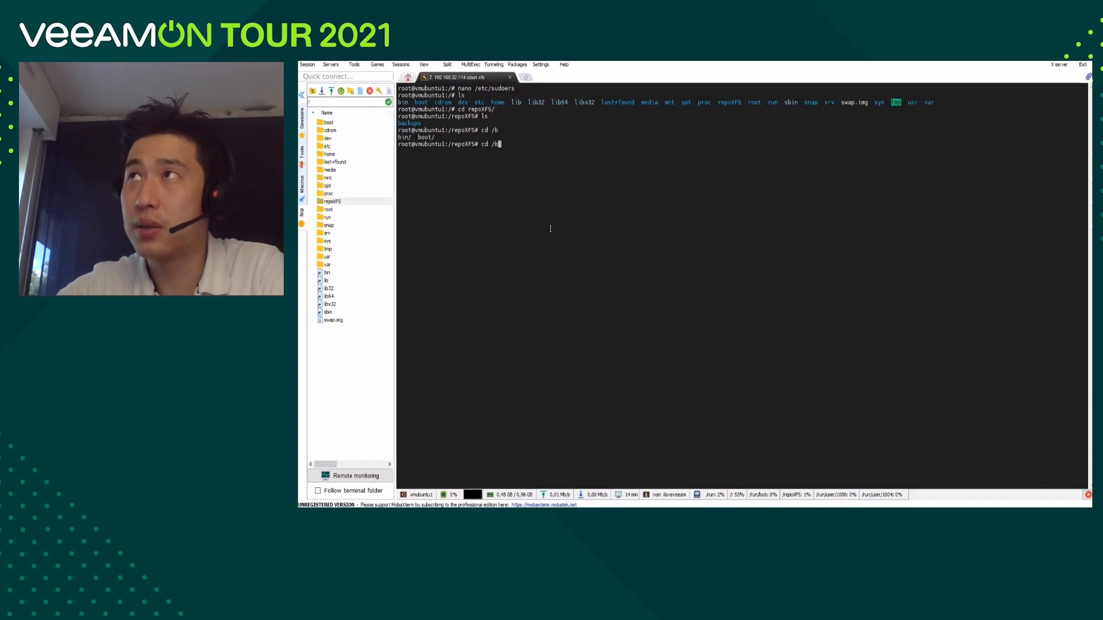
{"action": "key", "text": "BackSpace"}
{"action": "key", "text": "BackSpace"}
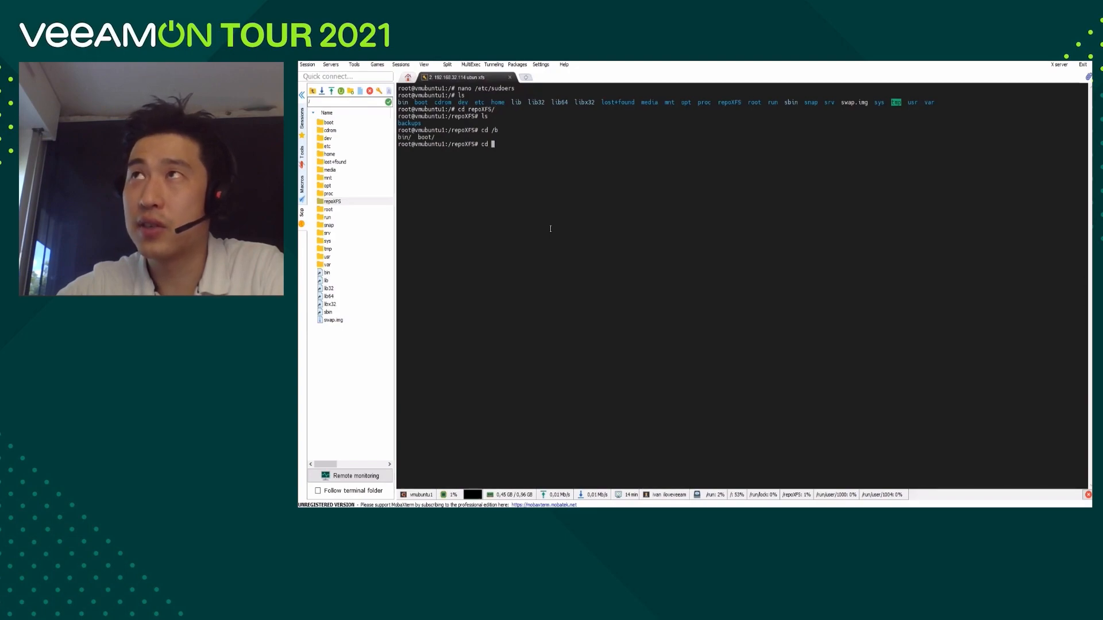
{"action": "type", "text": "bac"}
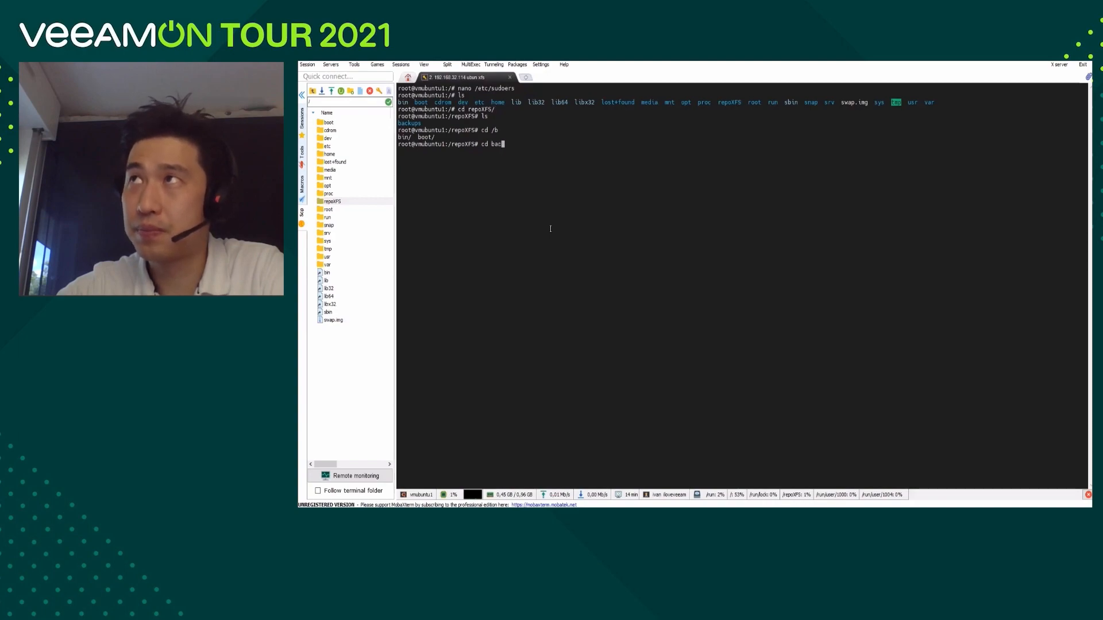
{"action": "key", "text": "Tab"}
{"action": "key", "text": "Return"}
{"action": "type", "text": "ls"}
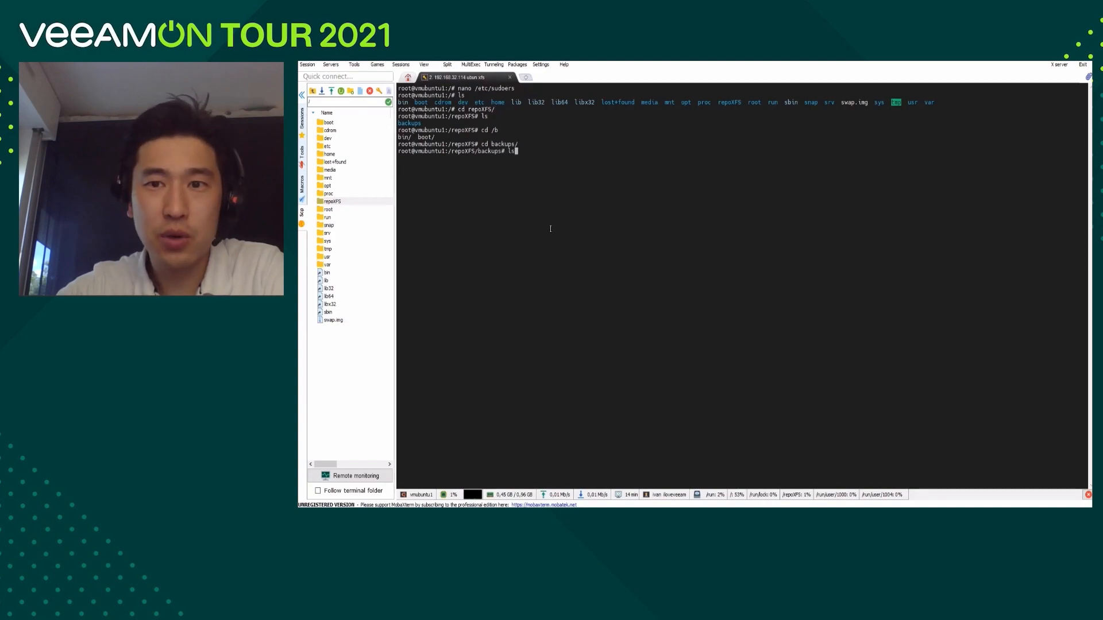
{"action": "key", "text": "Return"}
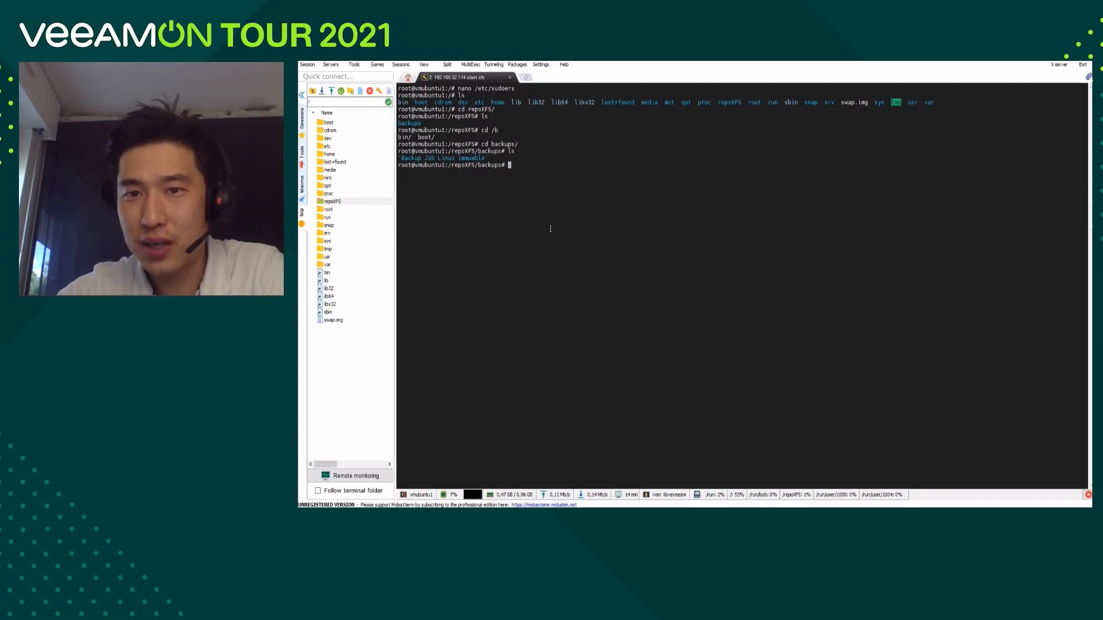
- Clear the terminal and open /etc/sudoers in the nano editor
{"action": "type", "text": "clear"}
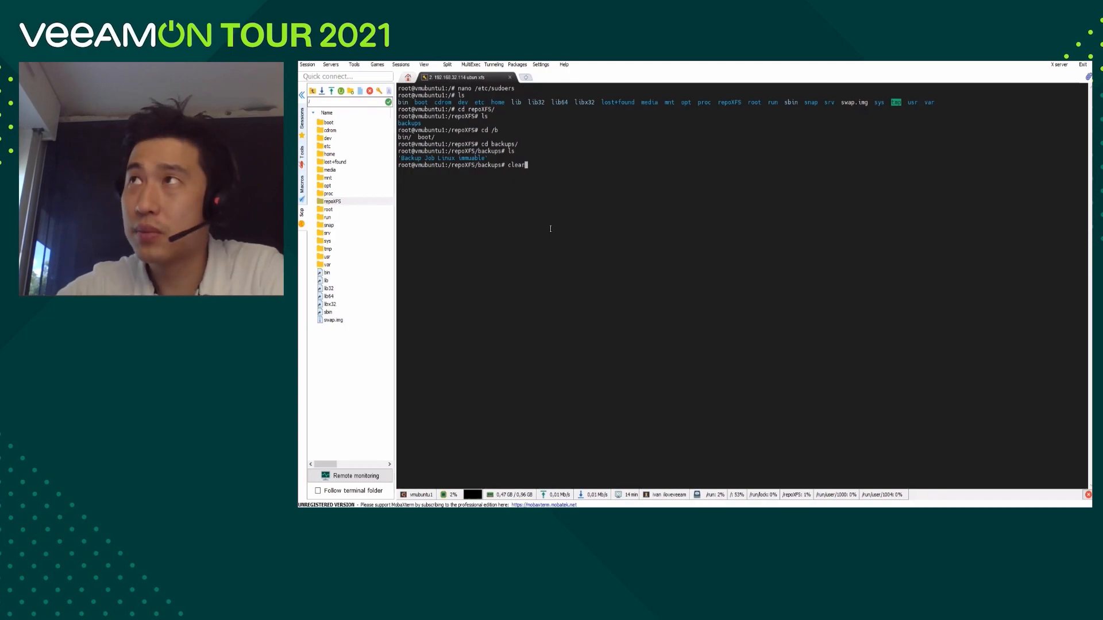
{"action": "key", "text": "Return"}
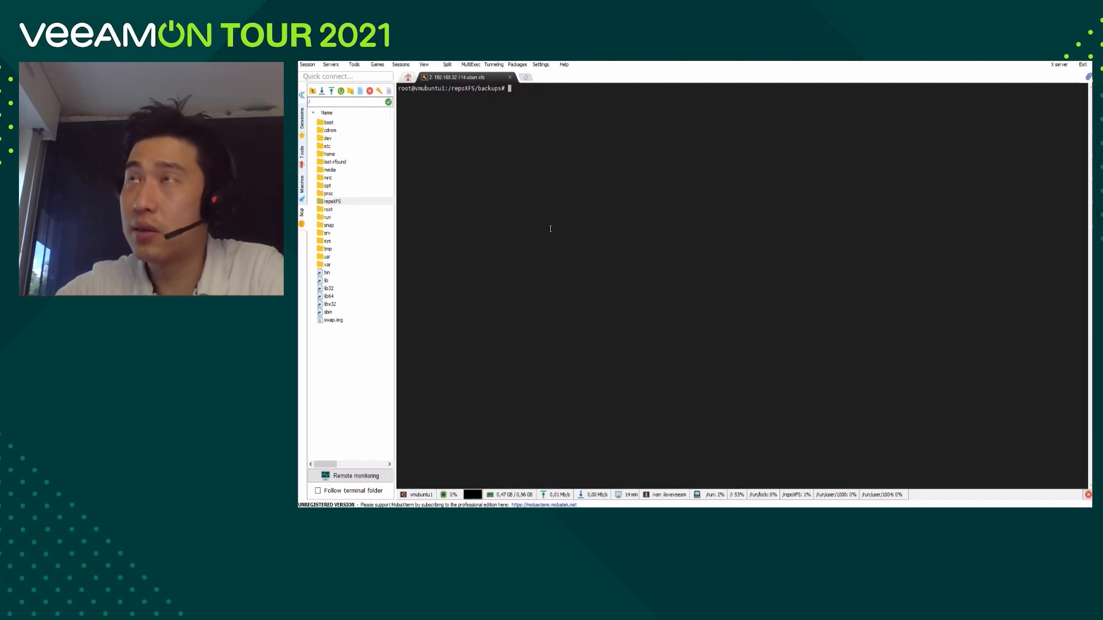
{"action": "type", "text": "nano"}
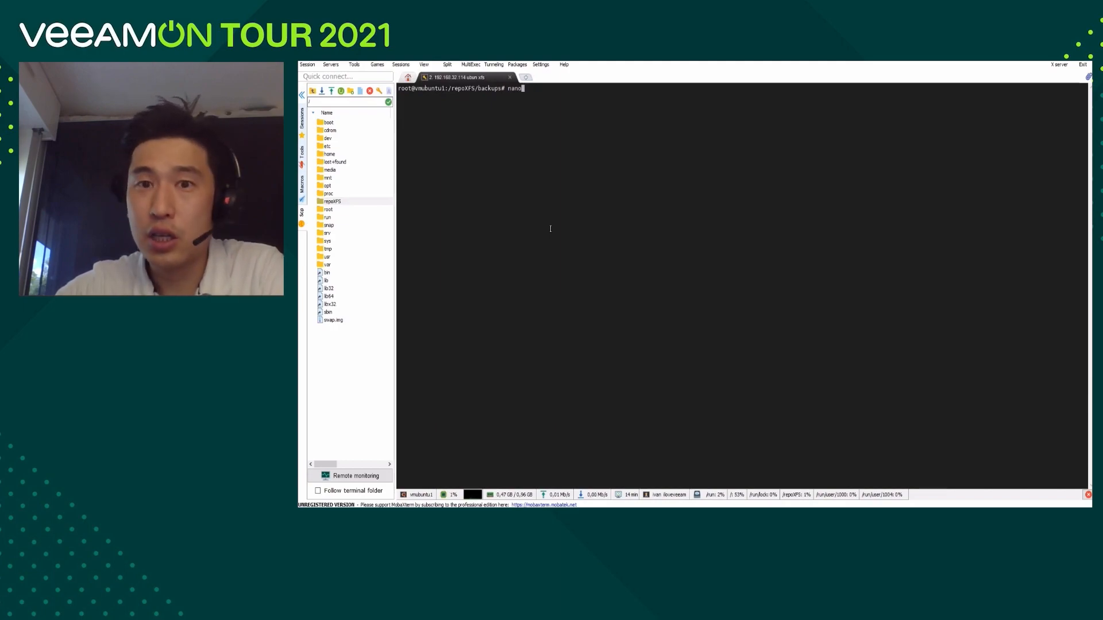
{"action": "type", "text": " /etc"}
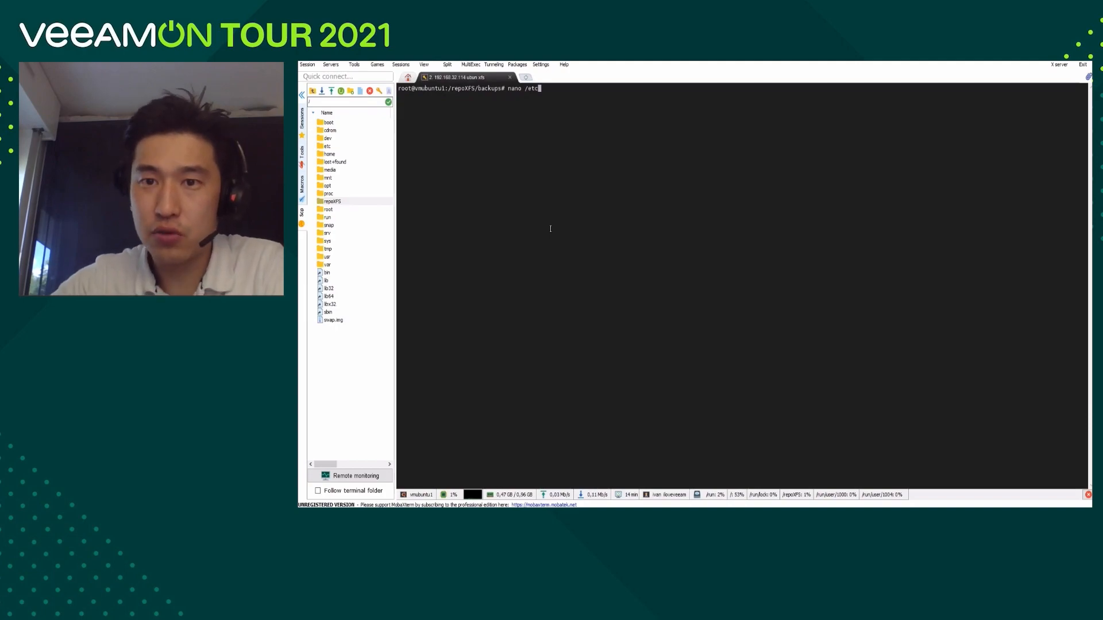
{"action": "type", "text": "/s"}
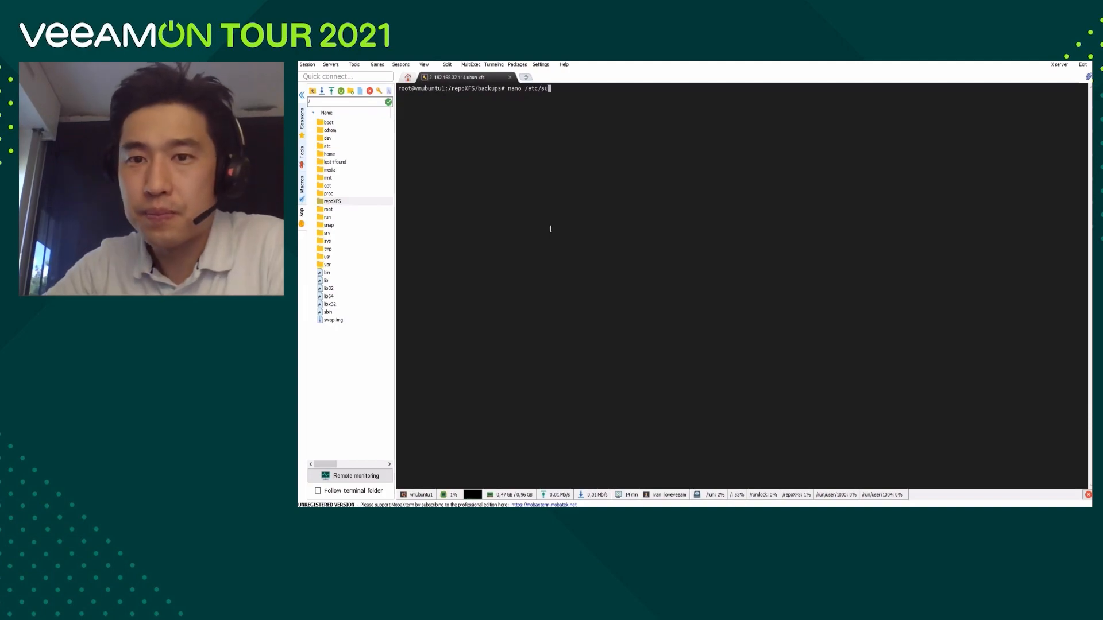
{"action": "type", "text": "u"}
{"action": "key", "text": "Tab"}
{"action": "key", "text": "Tab"}
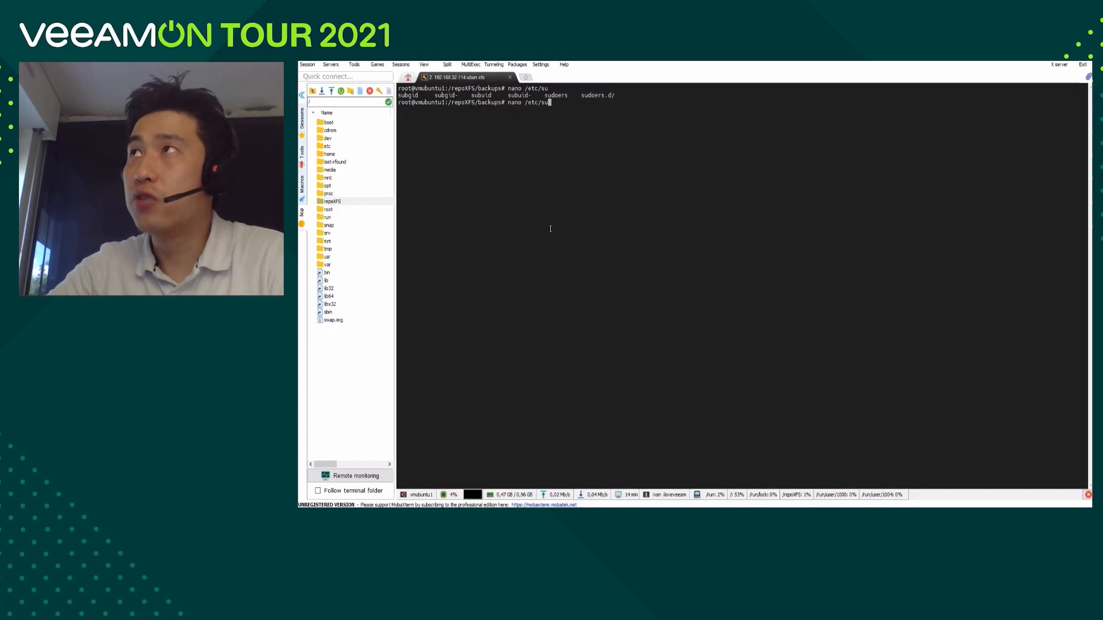
{"action": "type", "text": "doers"}
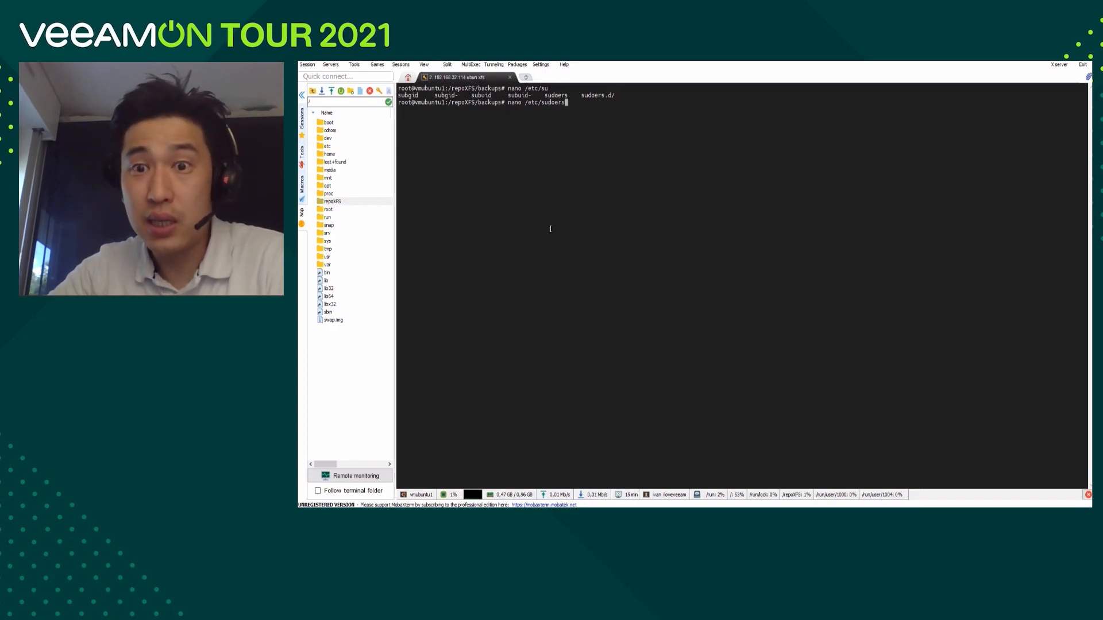
{"action": "key", "text": "Return"}
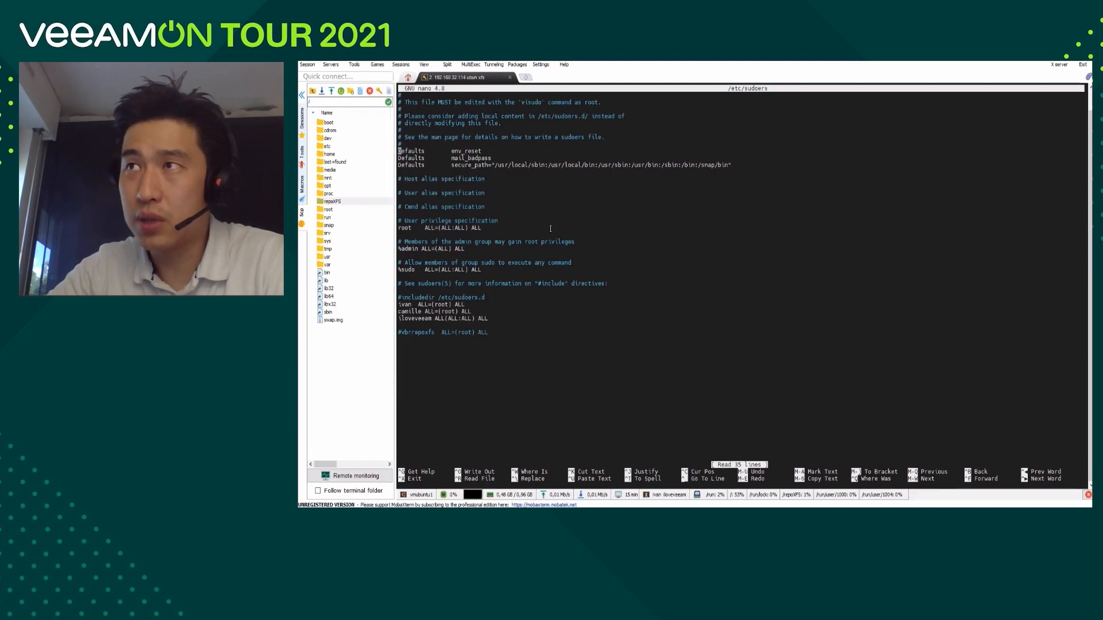
- Comment out the iloveveeam privilege line in /etc/sudoers with #, save the file and exit nano
{"action": "key", "text": "Down"}
{"action": "key", "text": "Down"}
{"action": "key", "text": "Down"}
{"action": "key", "text": "Down"}
{"action": "key", "text": "Down"}
{"action": "key", "text": "Down"}
{"action": "key", "text": "Down"}
{"action": "key", "text": "Down"}
{"action": "key", "text": "Down"}
{"action": "key", "text": "Down"}
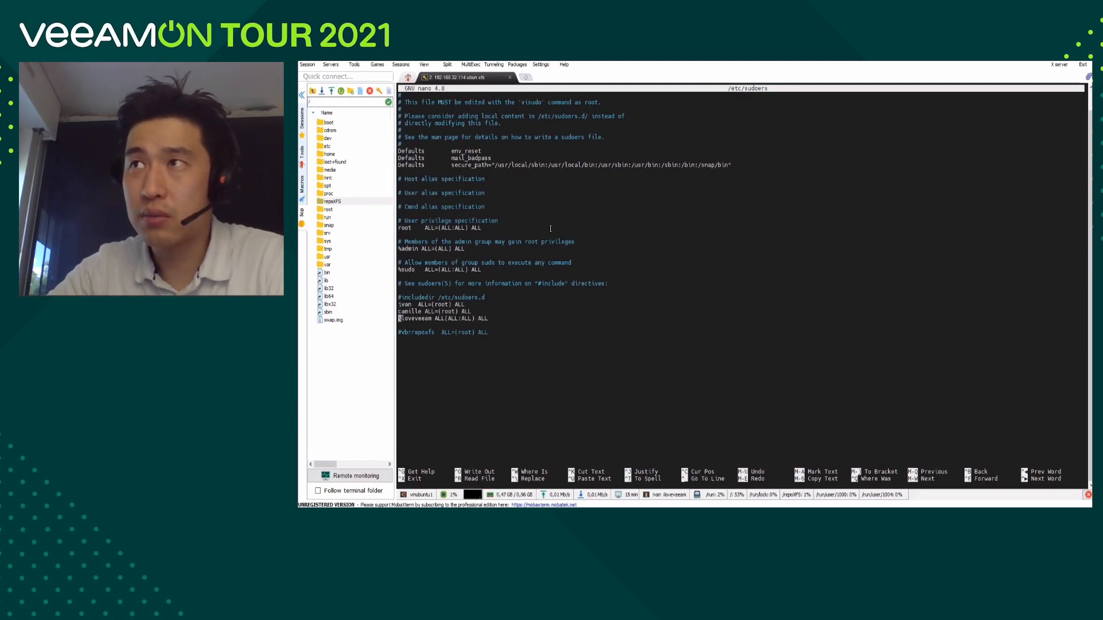
{"action": "type", "text": "#"}
{"action": "key", "text": "ctrl+s"}
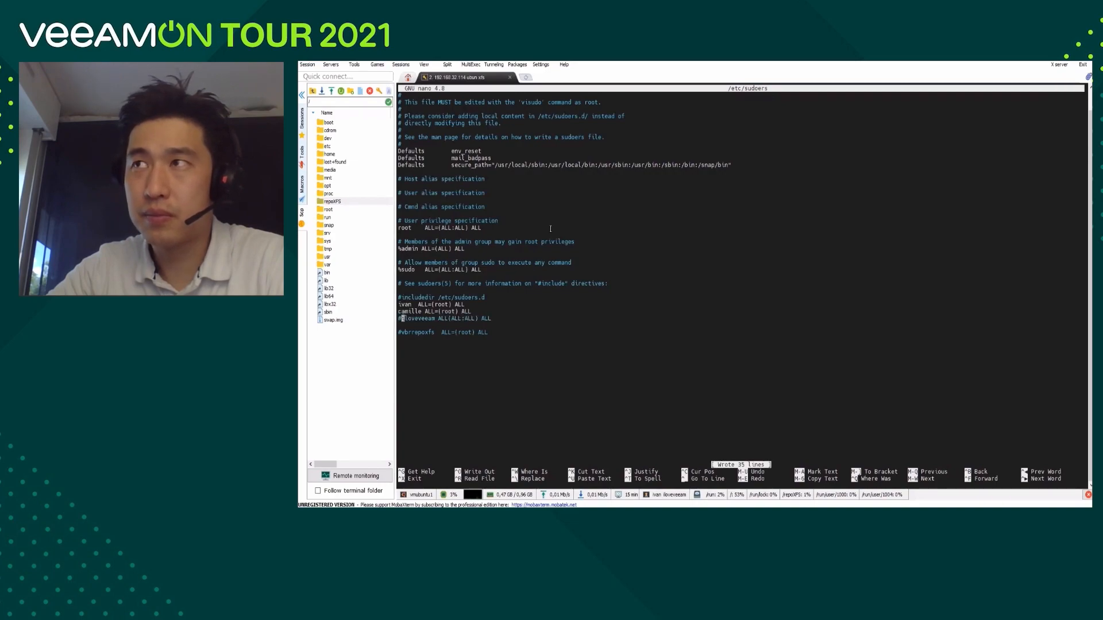
{"action": "key", "text": "ctrl+x"}
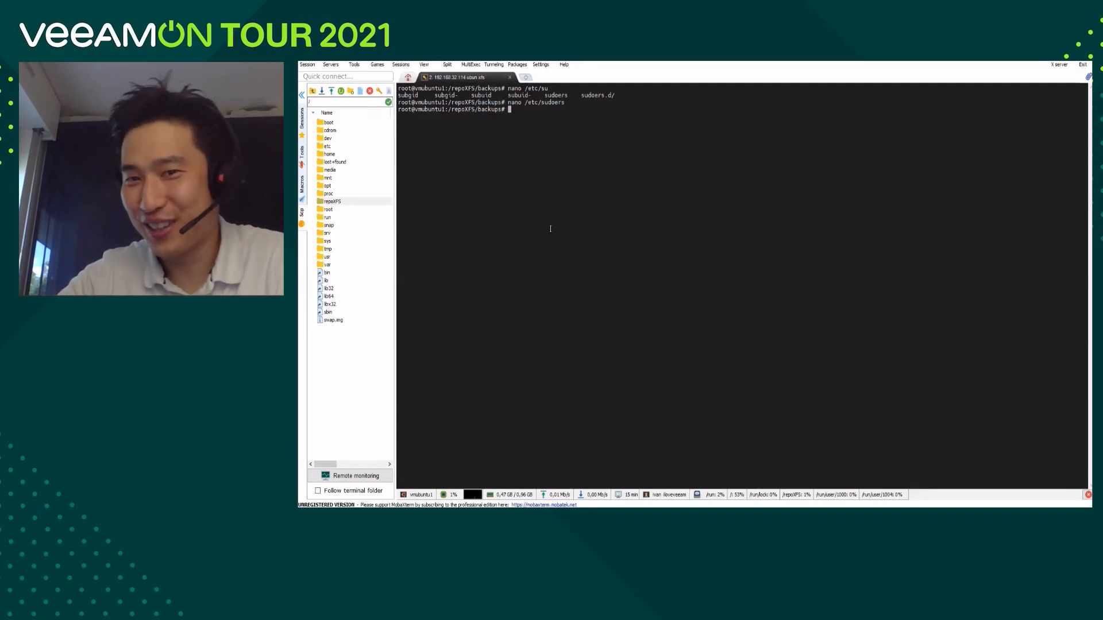
{"action": "type", "text": "syst"}
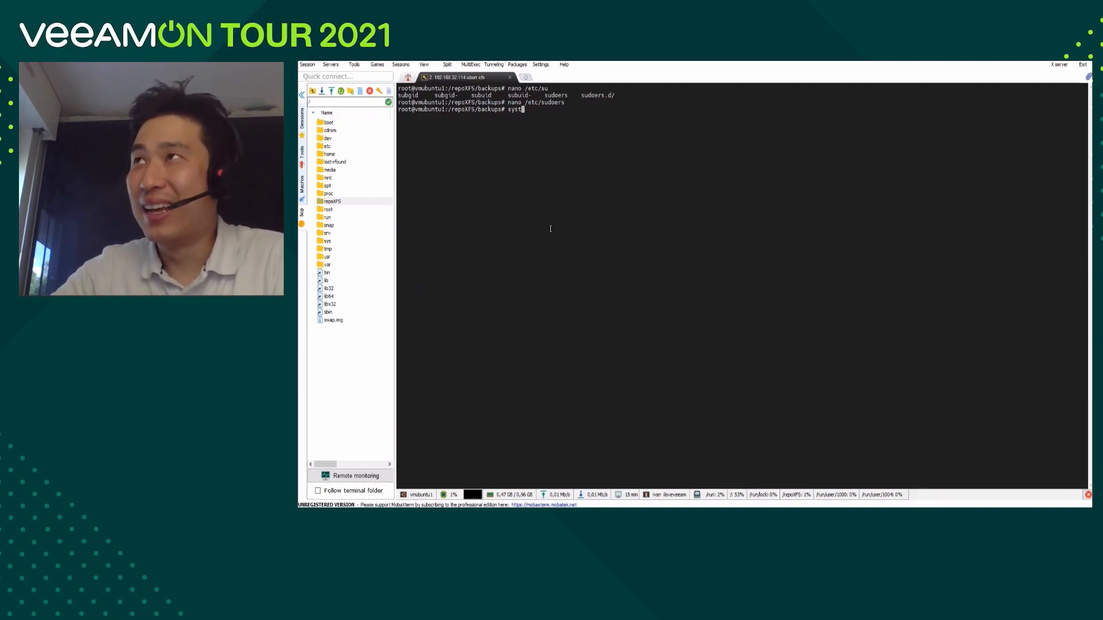
{"action": "type", "text": "em"}
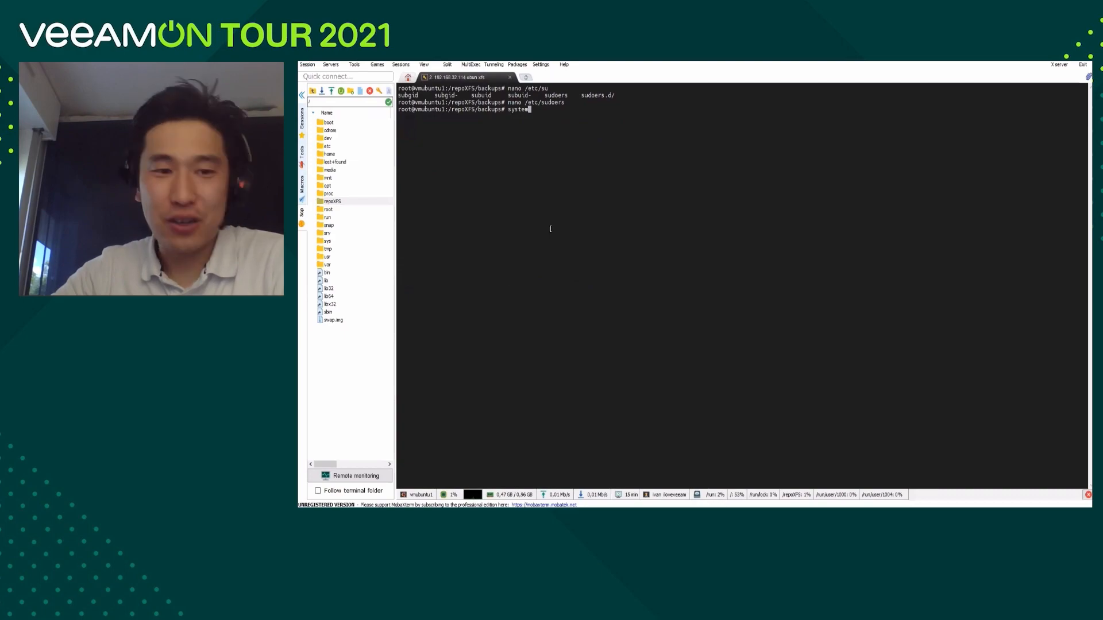
{"action": "type", "text": "ctl "}
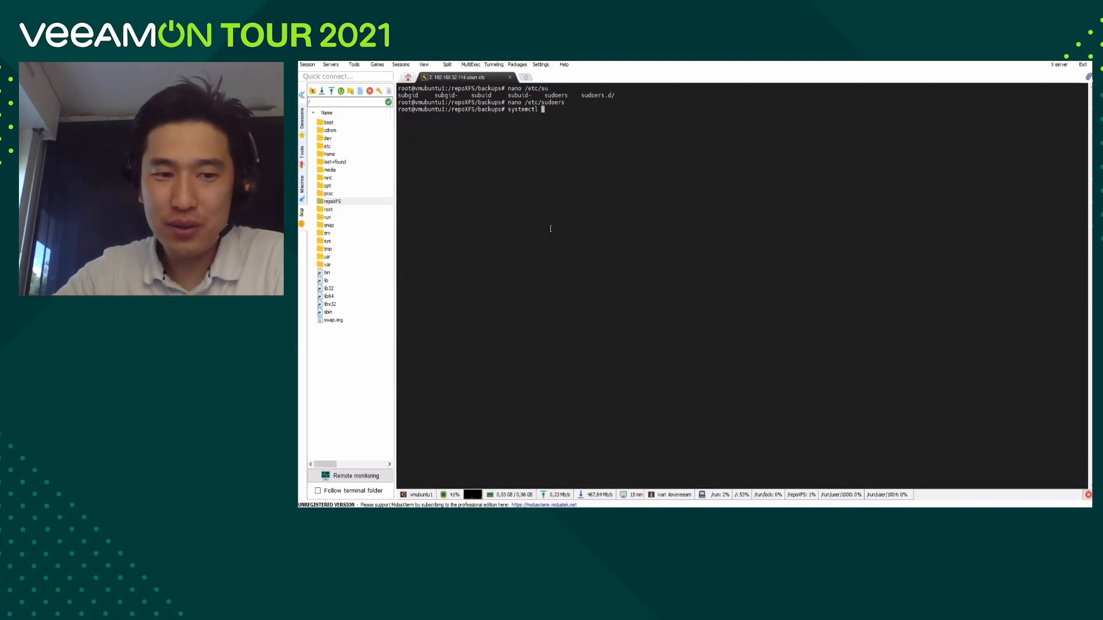
{"action": "type", "text": "disabl"}
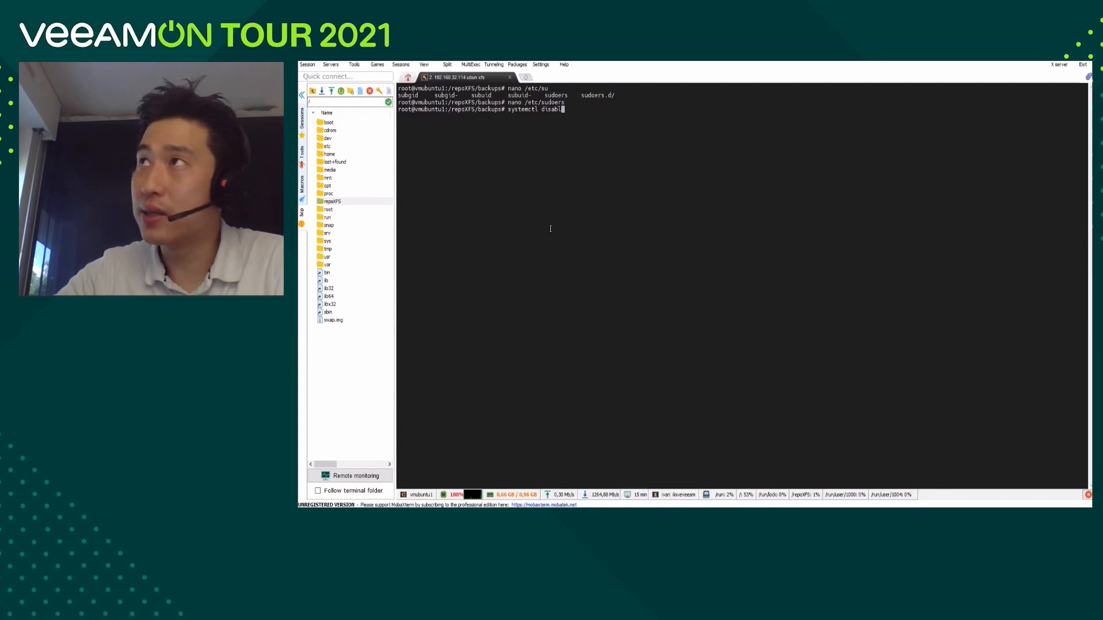
{"action": "type", "text": "e ss"}
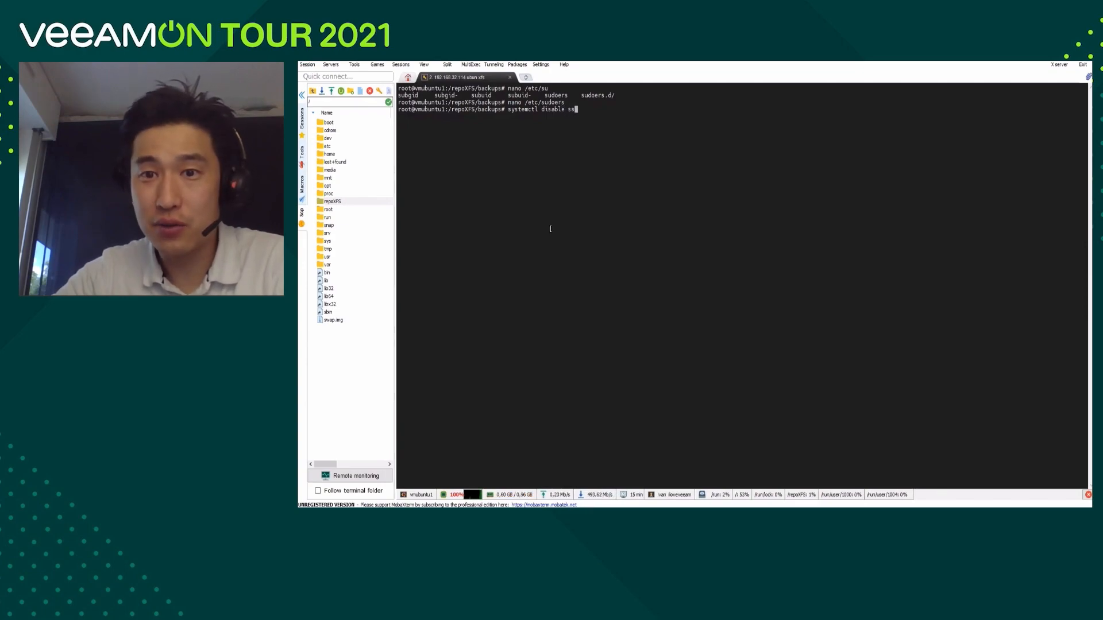
{"action": "type", "text": "h"}
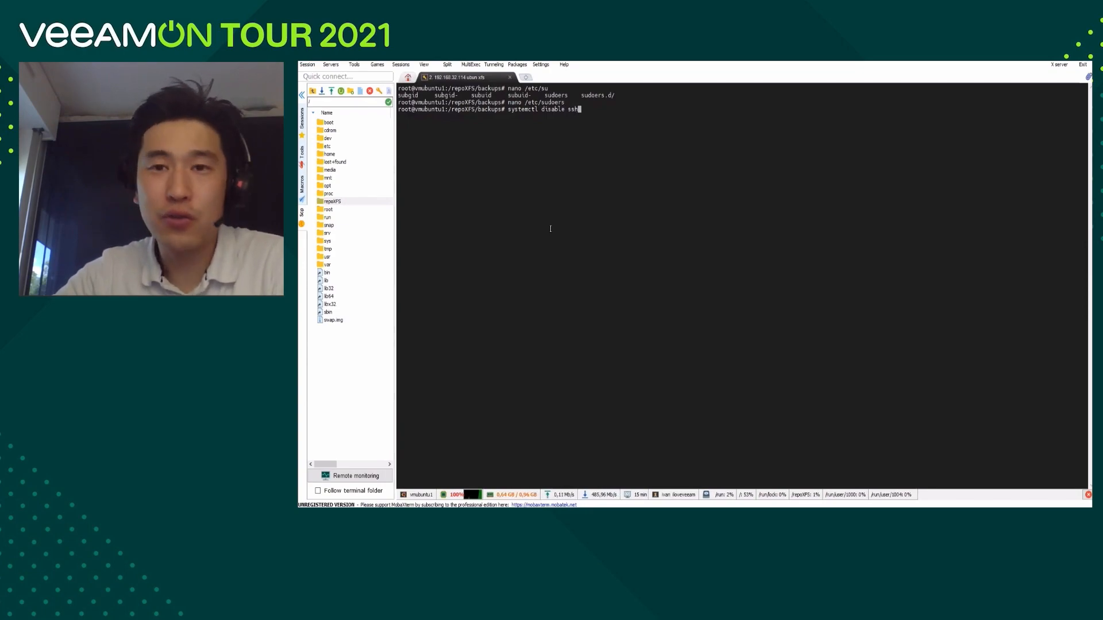
{"action": "key", "text": "BackSpace"}
{"action": "key", "text": "BackSpace"}
{"action": "key", "text": "BackSpace"}
{"action": "key", "text": "BackSpace"}
{"action": "key", "text": "BackSpace"}
{"action": "key", "text": "BackSpace"}
{"action": "key", "text": "BackSpace"}
{"action": "key", "text": "BackSpace"}
{"action": "key", "text": "BackSpace"}
{"action": "key", "text": "BackSpace"}
{"action": "key", "text": "BackSpace"}
{"action": "key", "text": "BackSpace"}
{"action": "key", "text": "BackSpace"}
{"action": "key", "text": "BackSpace"}
{"action": "key", "text": "BackSpace"}
{"action": "key", "text": "BackSpace"}
{"action": "key", "text": "BackSpace"}
{"action": "key", "text": "BackSpace"}
{"action": "key", "text": "BackSpace"}
{"action": "key", "text": "BackSpace"}
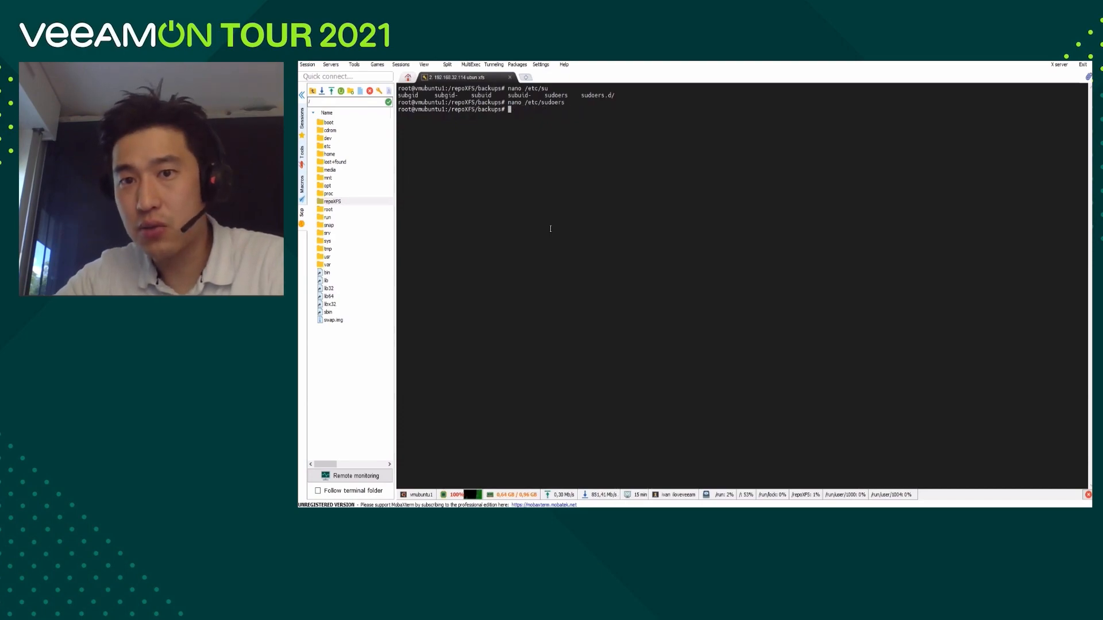
- Enter a systemctl stop command for the SSH service on the Linux server
{"action": "type", "text": "system"}
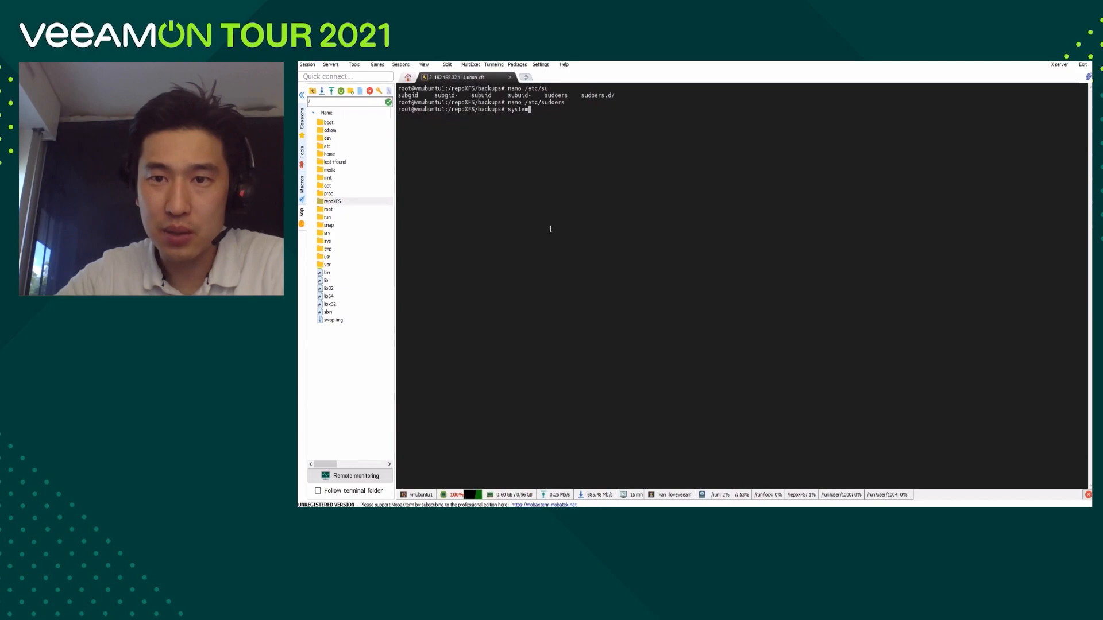
{"action": "type", "text": "ctl"}
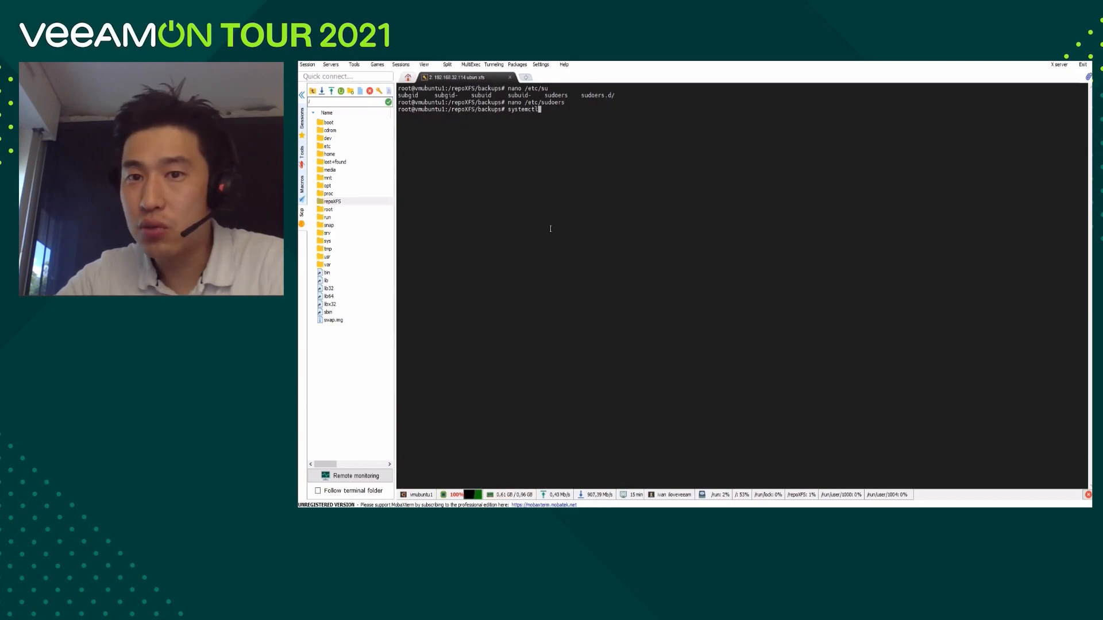
{"action": "type", "text": " stop ss"}
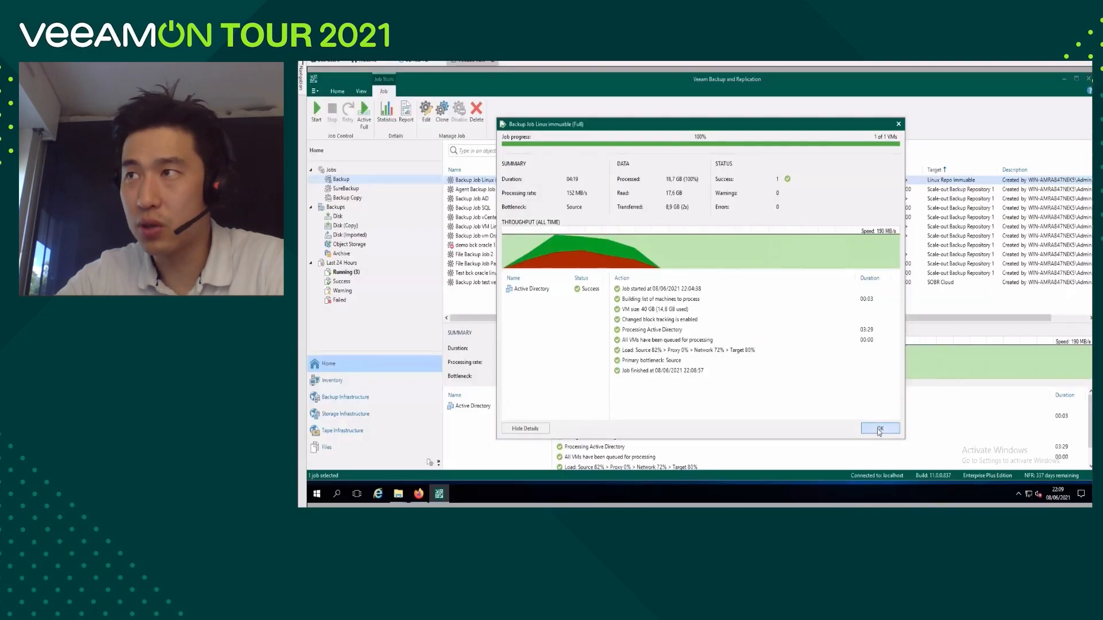
- Switch to Veeam Backup and Replication, close the Backup Job Linux immuable progress details and list the disk backups
{"action": "left_click", "coordinate": [878, 430]}
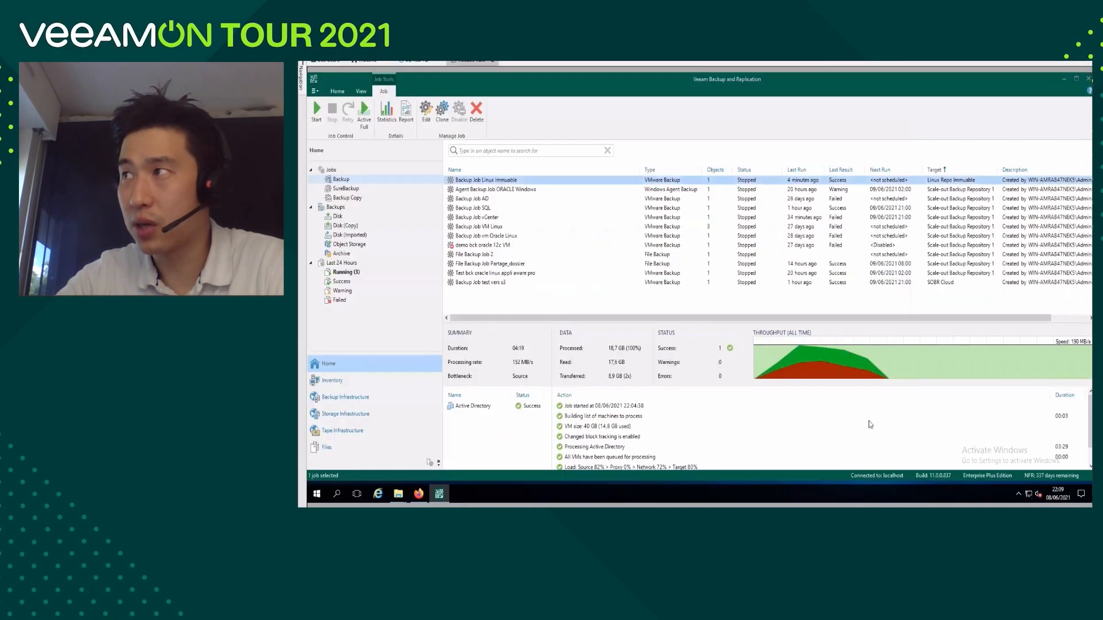
{"action": "left_click", "coordinate": [344, 216]}
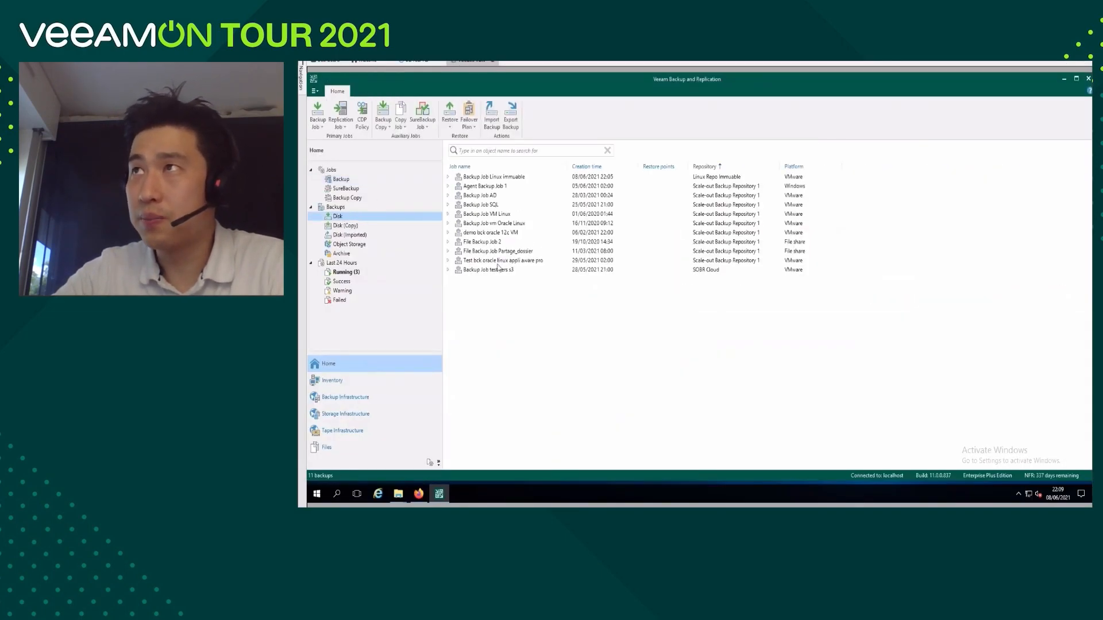
- Try to delete the Backup Job Linux immuable backup from disk, and close the deletion log once the job has finished
{"action": "left_click", "coordinate": [499, 177]}
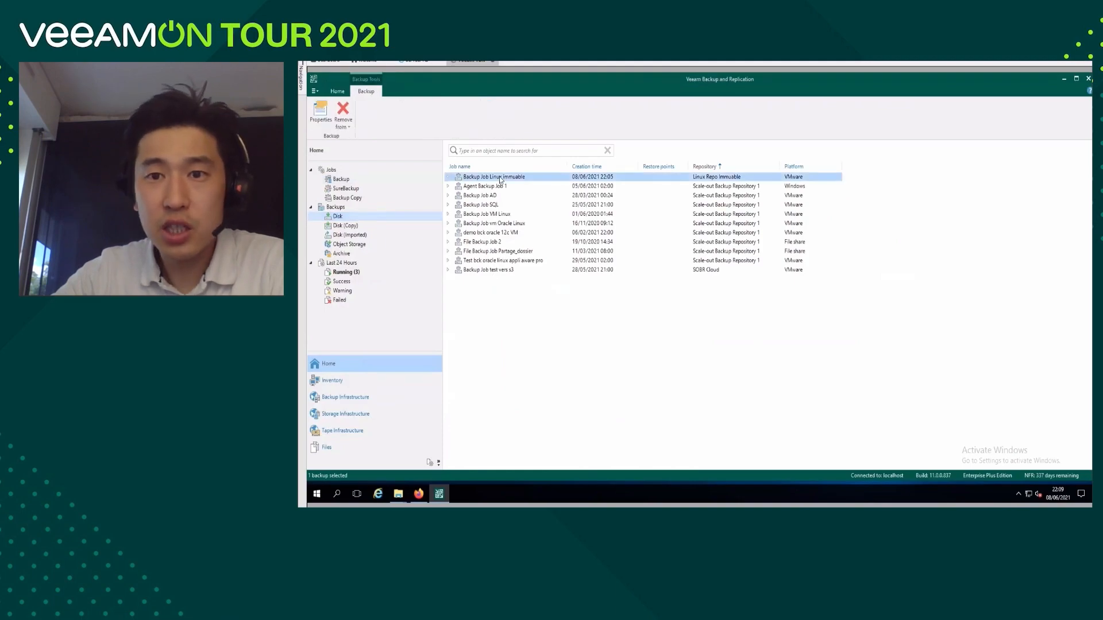
{"action": "left_click", "coordinate": [448, 177]}
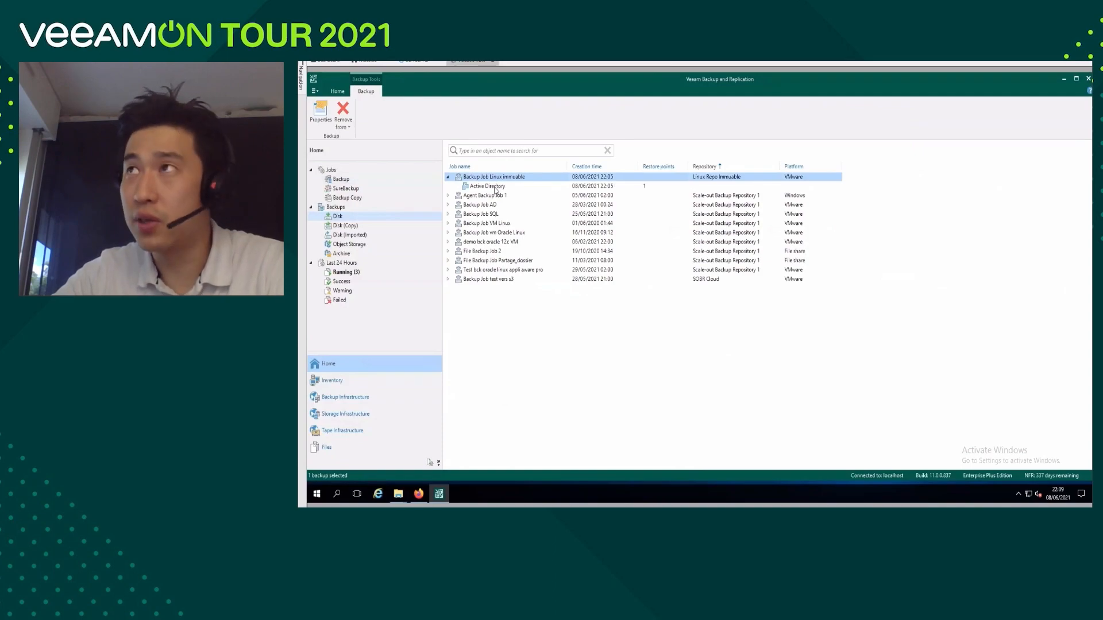
{"action": "left_click", "coordinate": [498, 187]}
{"action": "left_click", "coordinate": [517, 179]}
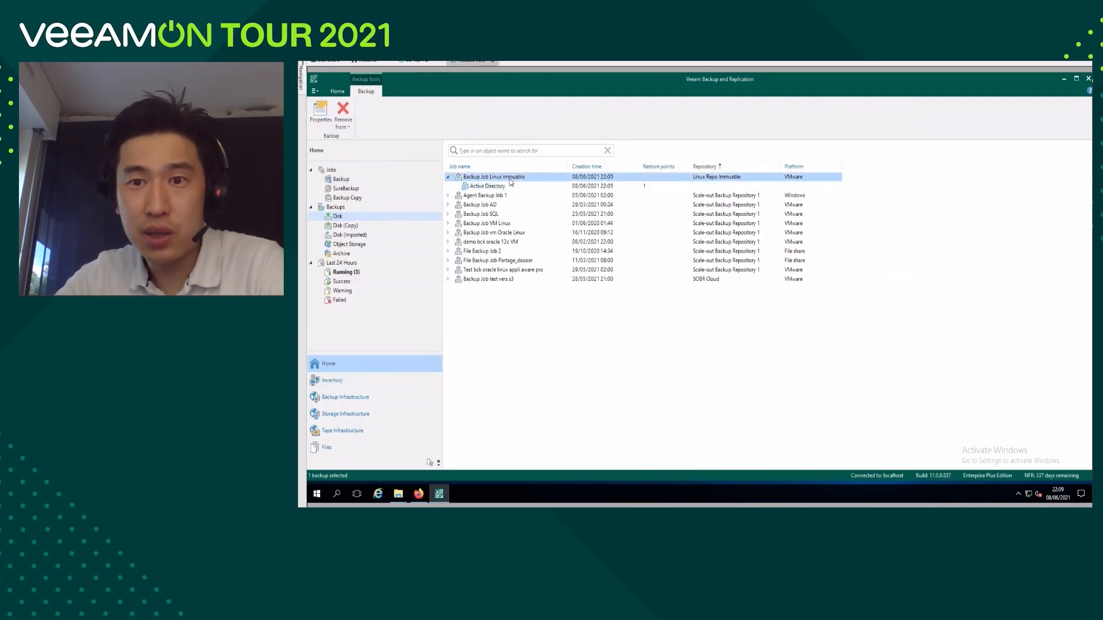
{"action": "right_click", "coordinate": [511, 182]}
{"action": "left_click", "coordinate": [538, 195]}
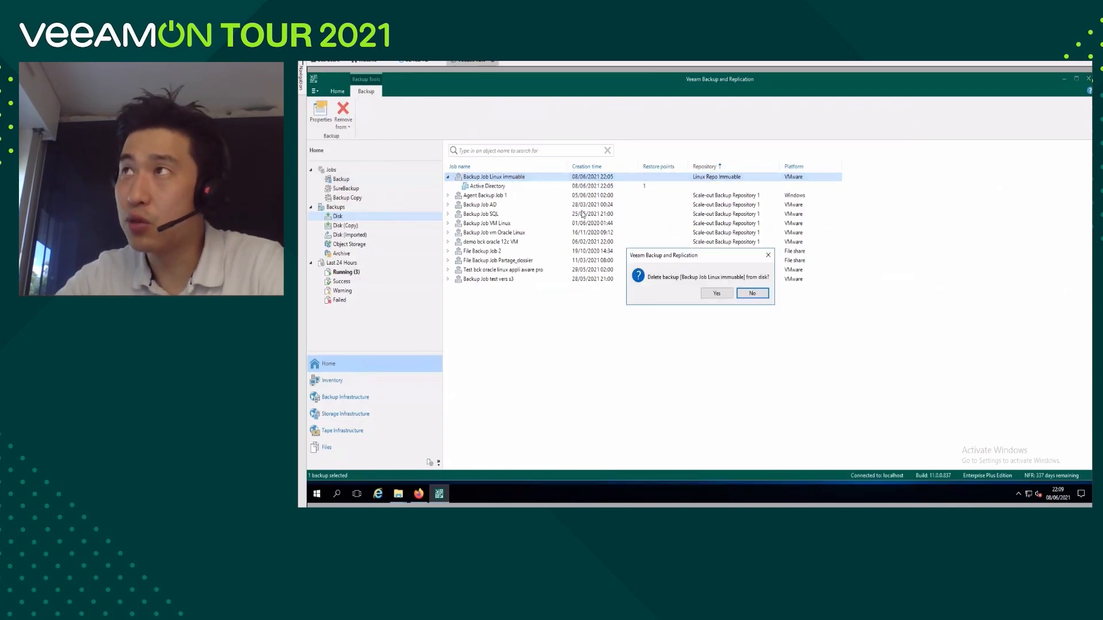
{"action": "left_click", "coordinate": [717, 293]}
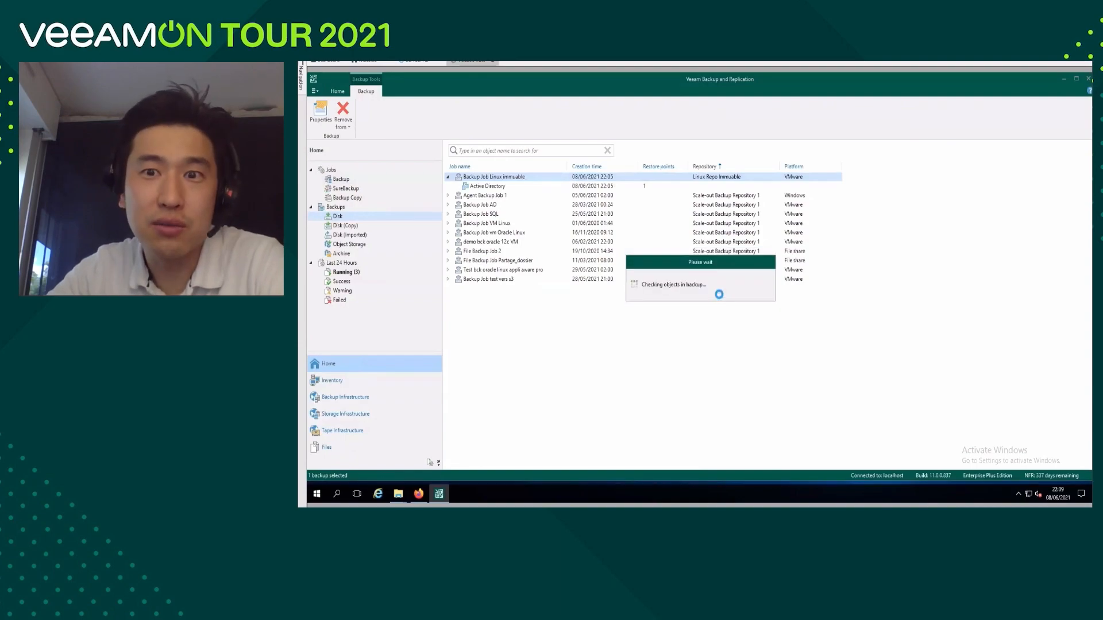
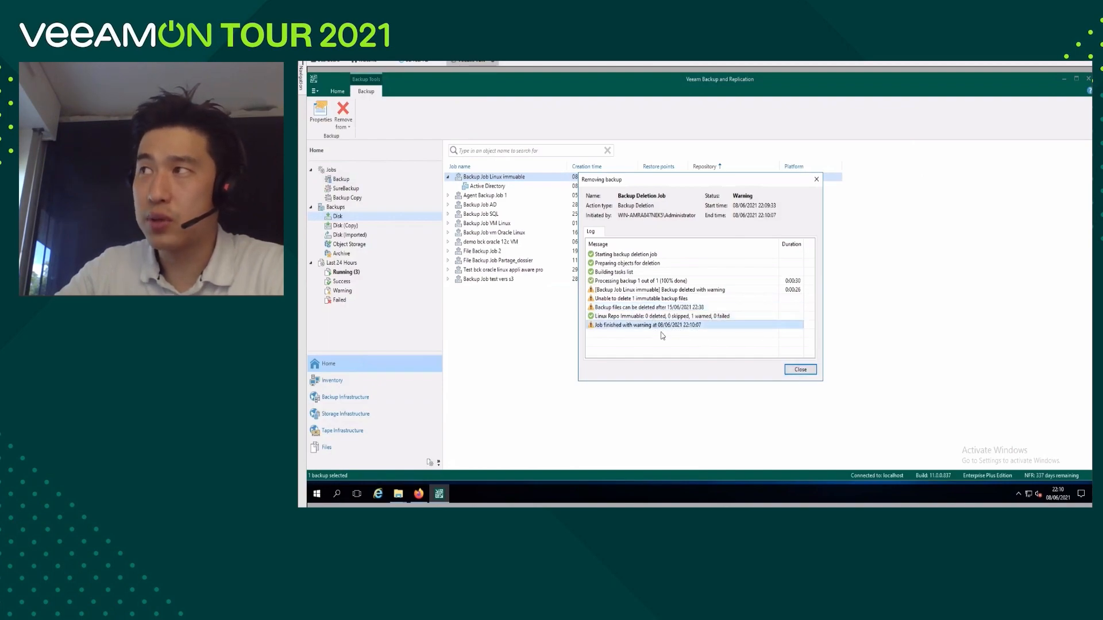
{"action": "left_click", "coordinate": [799, 371]}
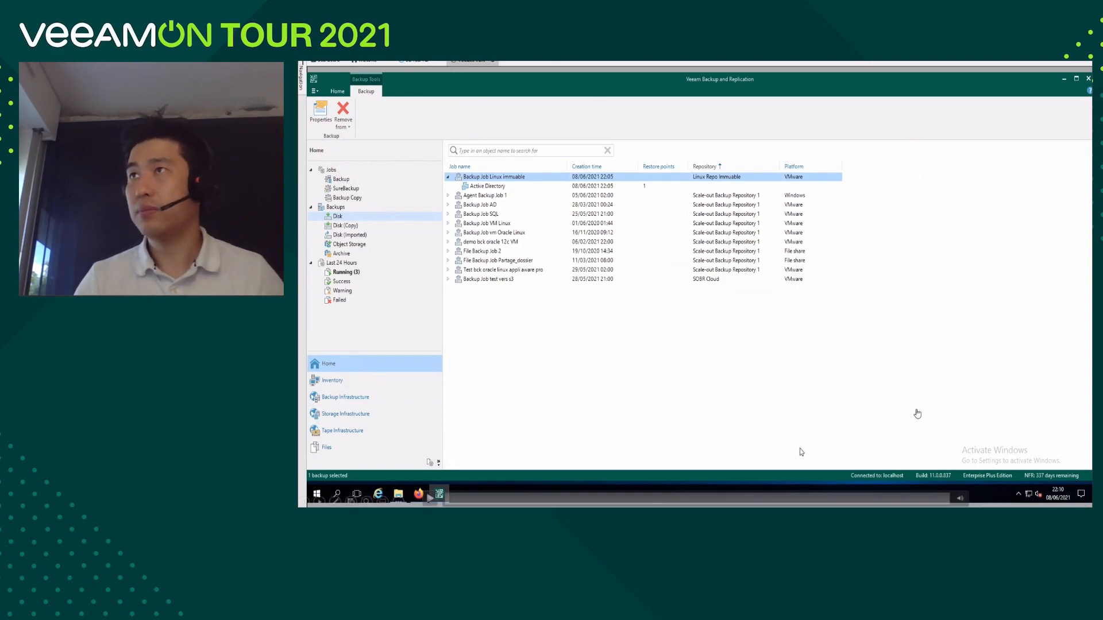
- Switch to PowerPoint by leaving the running demo video, and restart the slide show at the Demo 2 slide on immutable cloud backups
{"action": "key", "text": "Escape"}
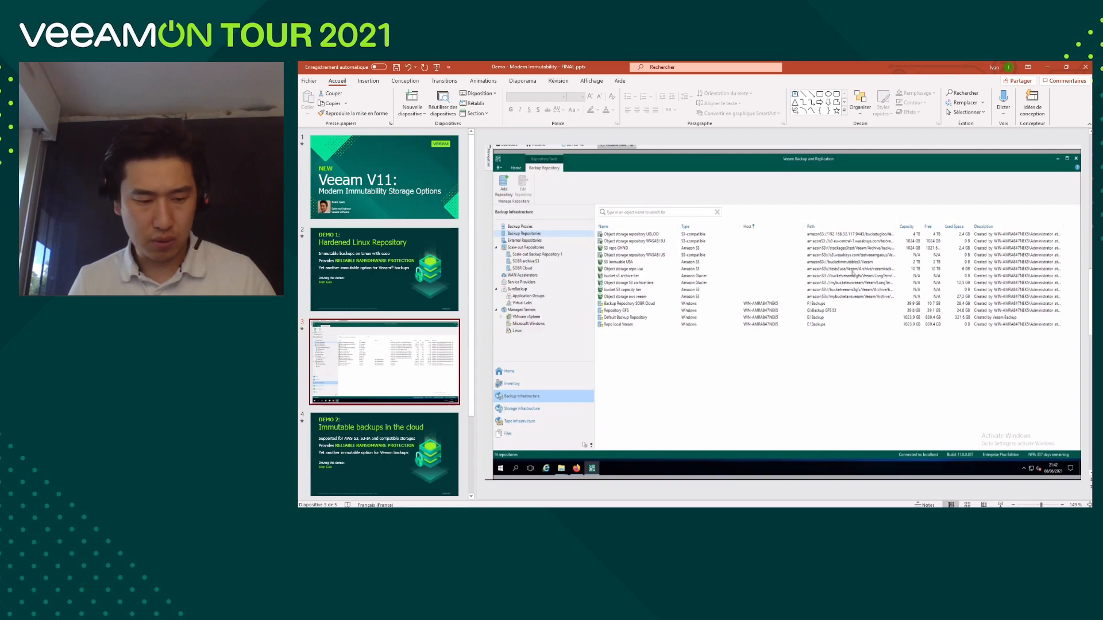
{"action": "key", "text": "F5"}
{"action": "key", "text": "Right"}
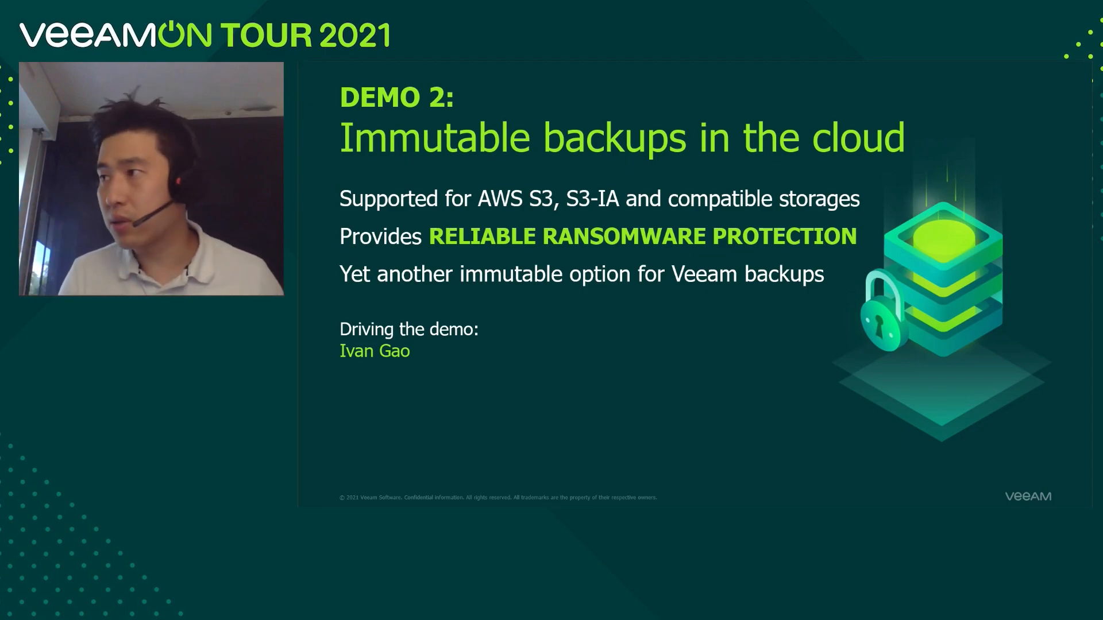
- Switch to Veeam Backup and Replication, view the extents of the SOBR archive S3 scale-out repository and list all backup repositories
{"action": "key", "text": "alt+Tab"}
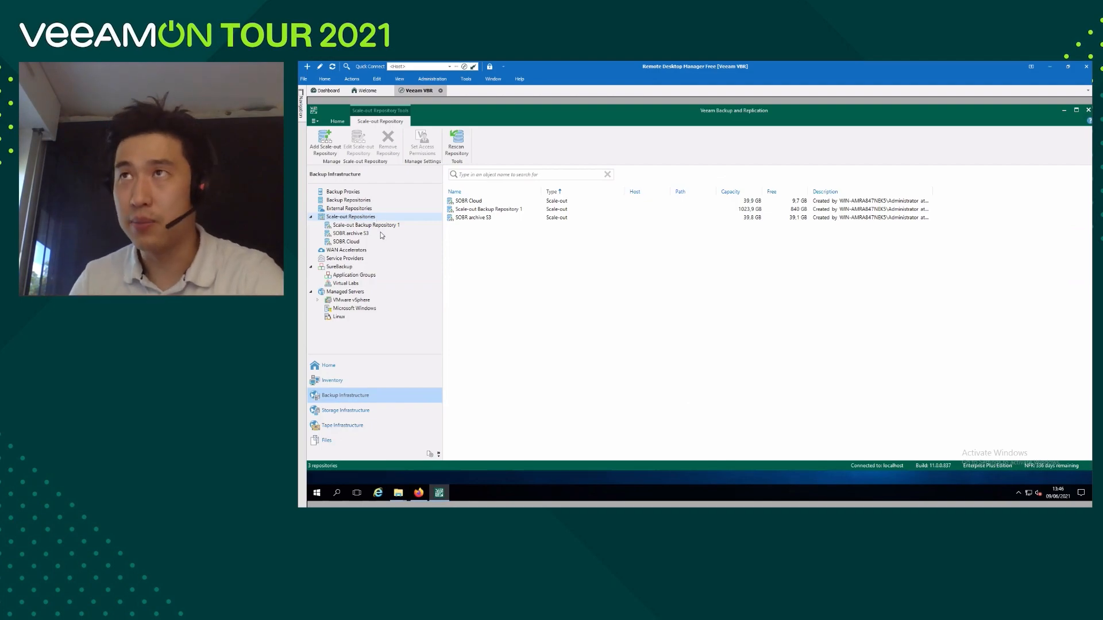
{"action": "left_click", "coordinate": [381, 234]}
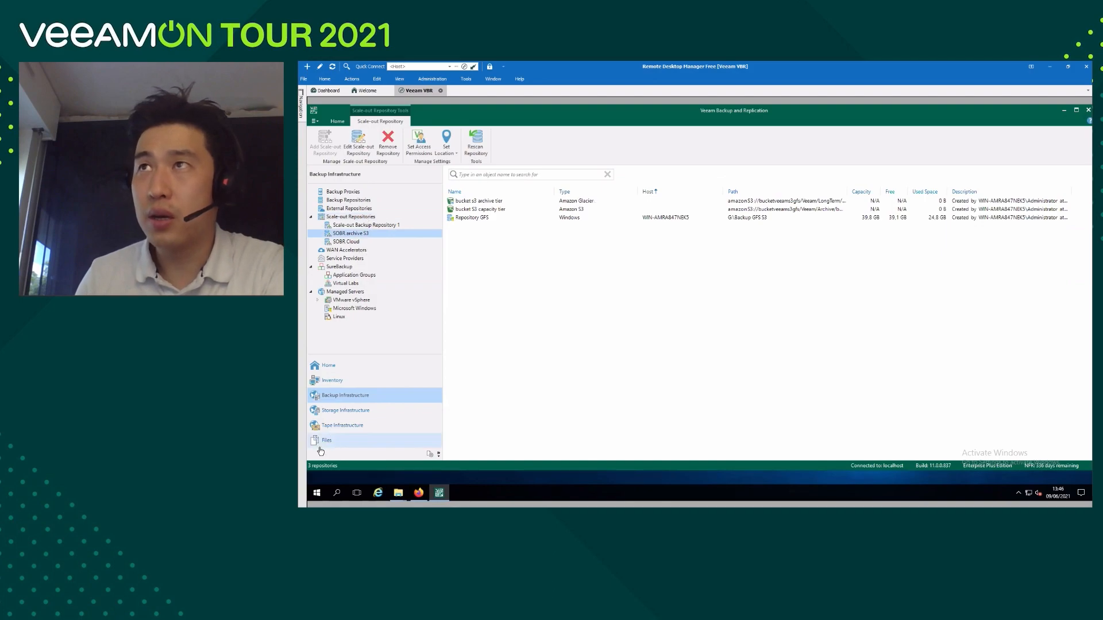
{"action": "left_click", "coordinate": [356, 217]}
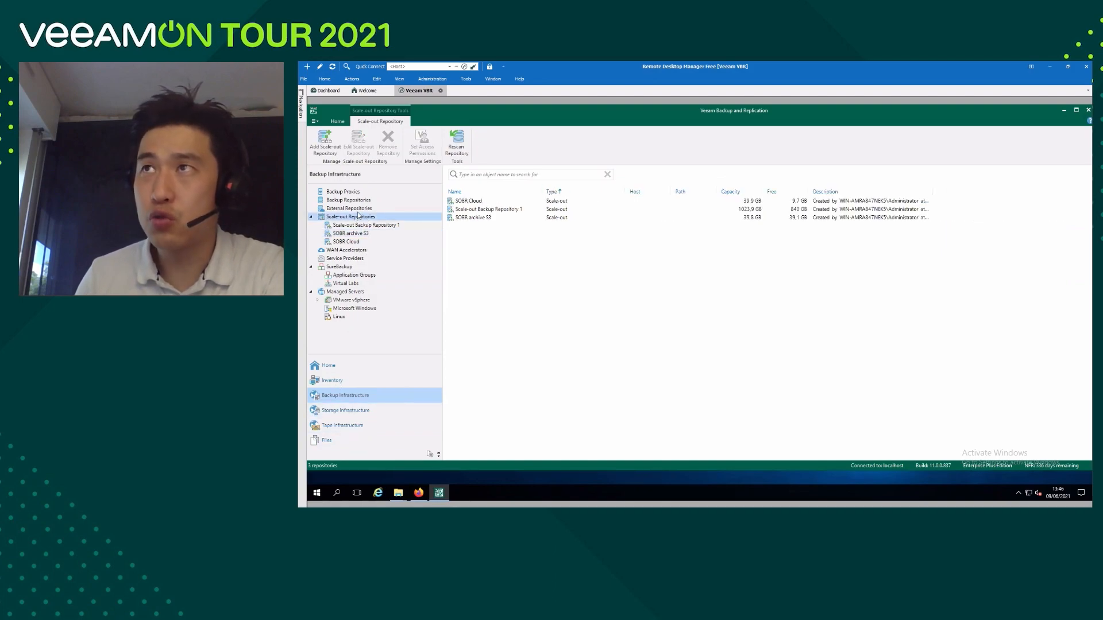
{"action": "left_click", "coordinate": [357, 203]}
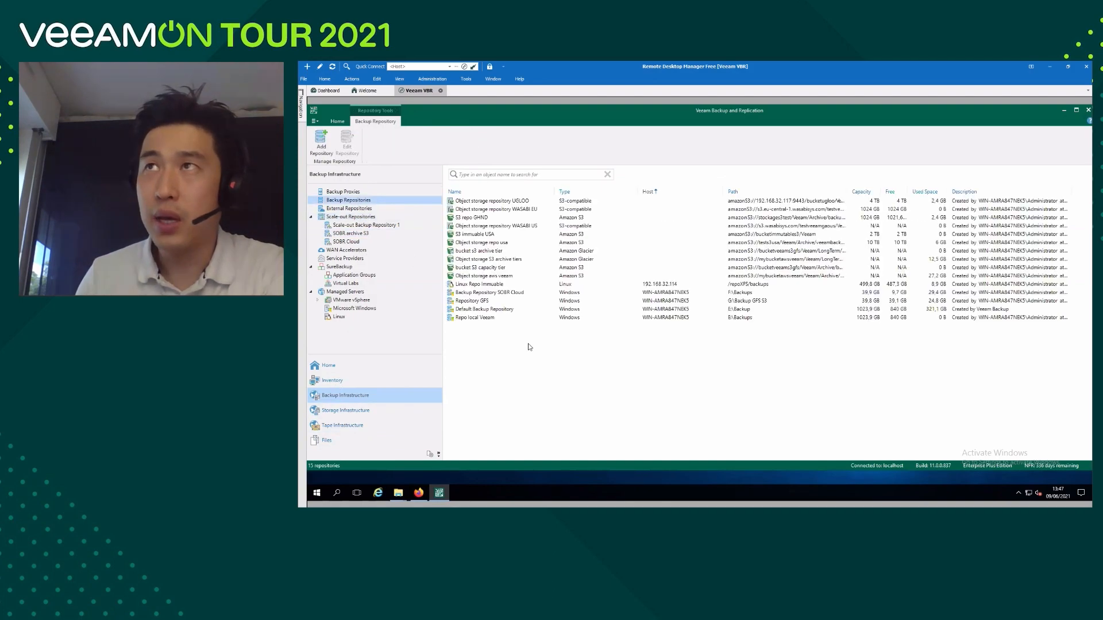
- Open the properties of the bucket S3 capacity tier repository and review its account and bucket immutability settings
{"action": "left_click", "coordinate": [498, 270]}
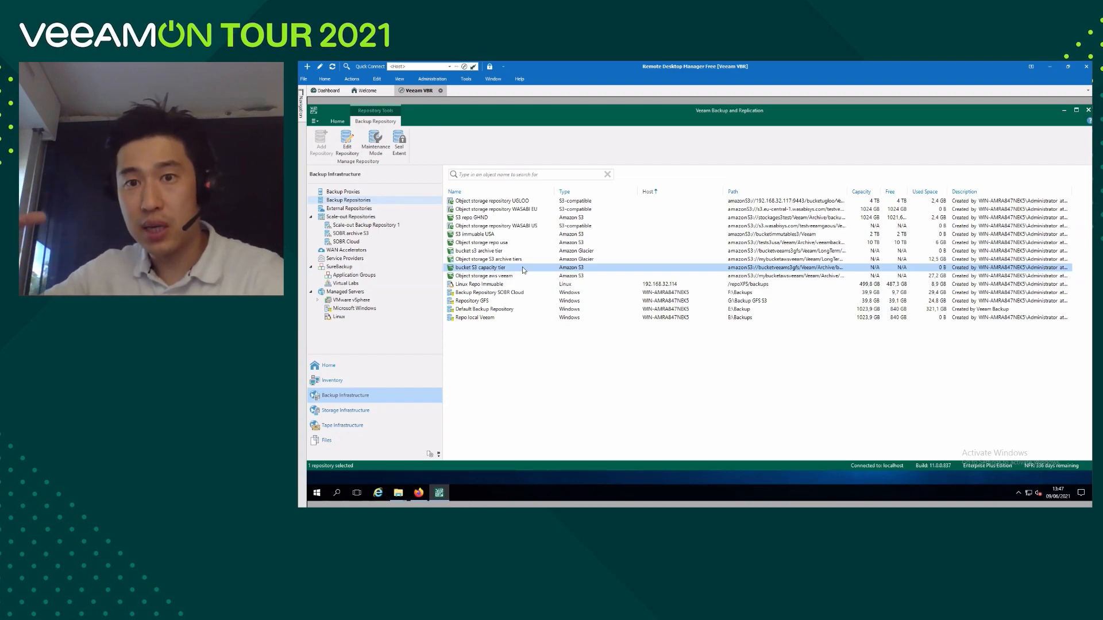
{"action": "left_click", "coordinate": [521, 262]}
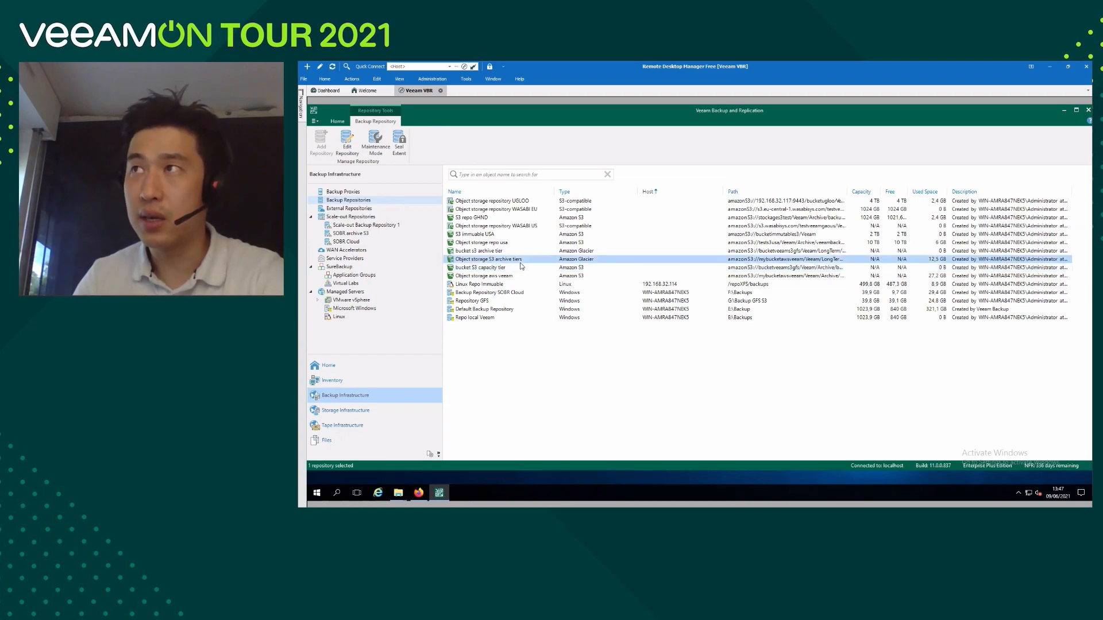
{"action": "left_click", "coordinate": [507, 270]}
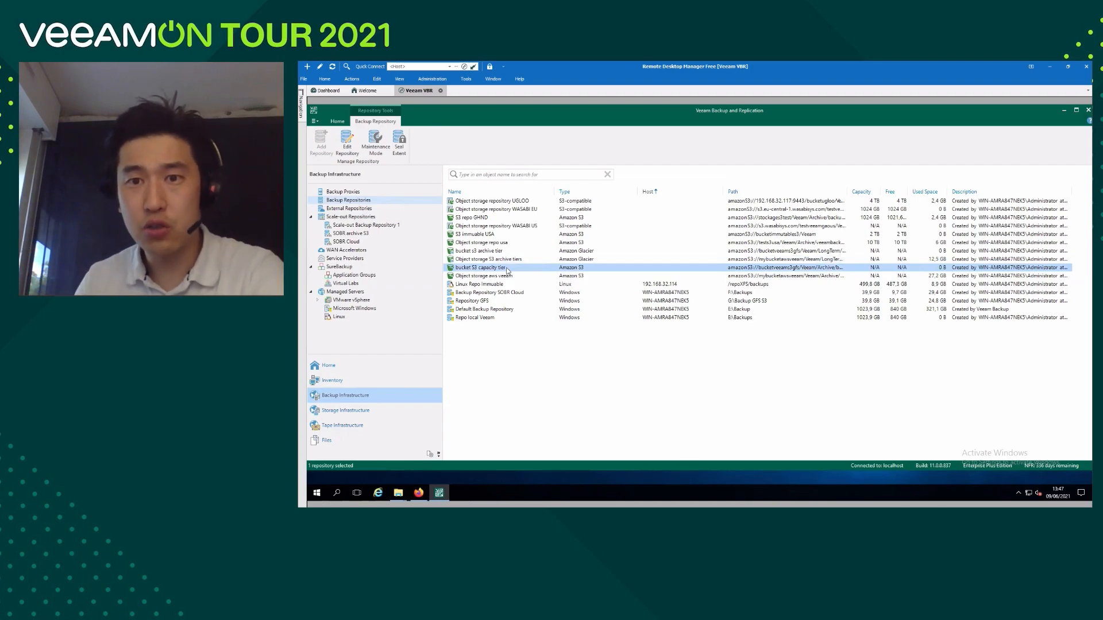
{"action": "right_click", "coordinate": [507, 269]}
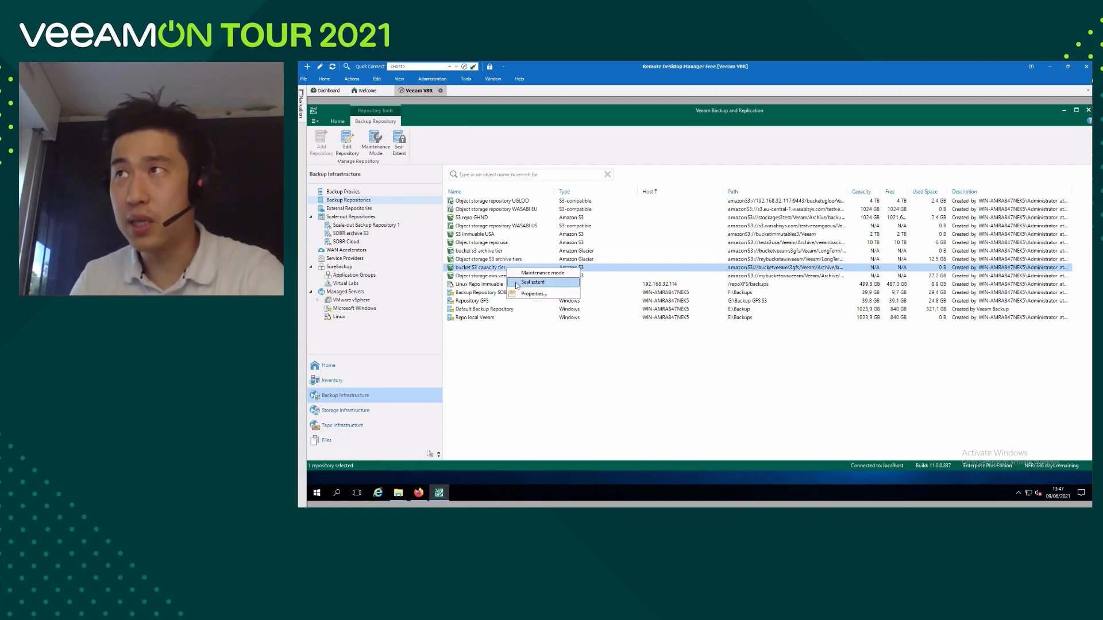
{"action": "left_click", "coordinate": [535, 298]}
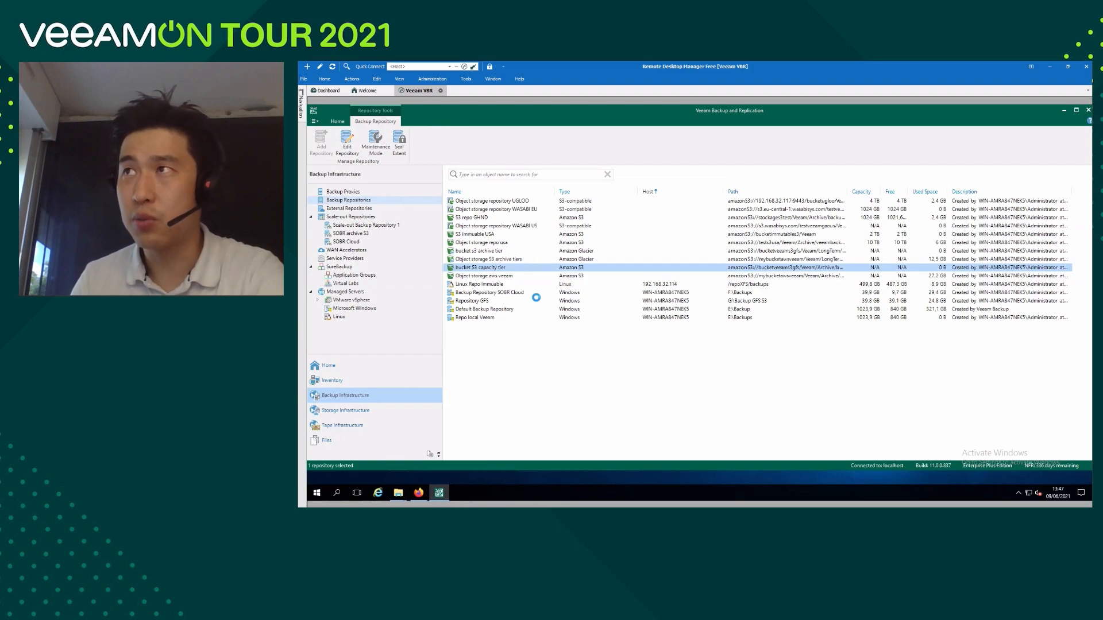
{"action": "left_click", "coordinate": [770, 396]}
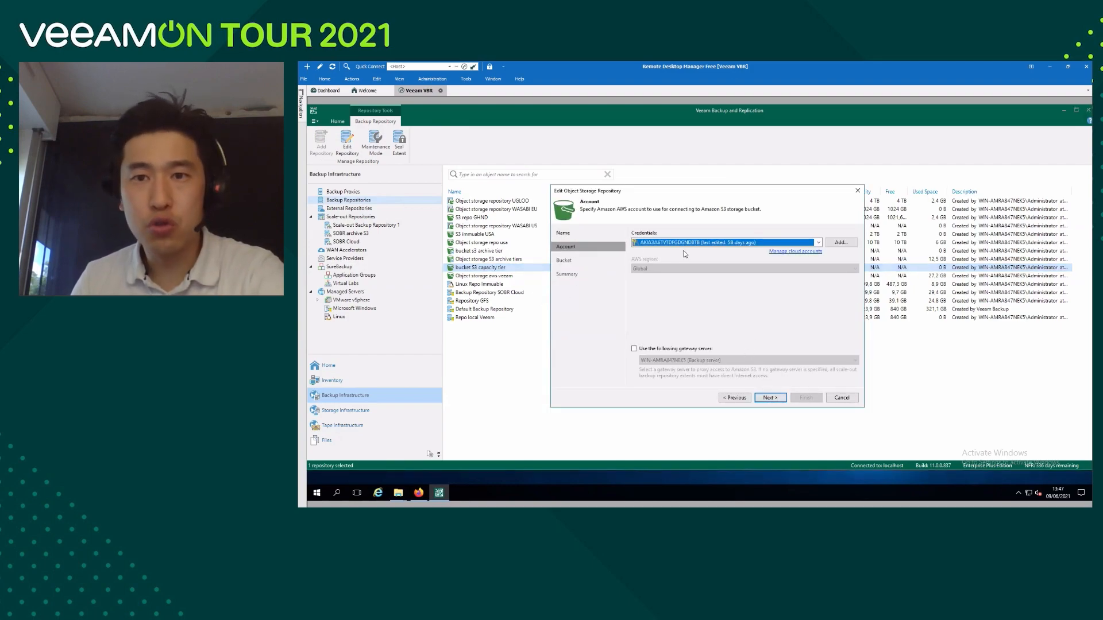
{"action": "left_click", "coordinate": [767, 399]}
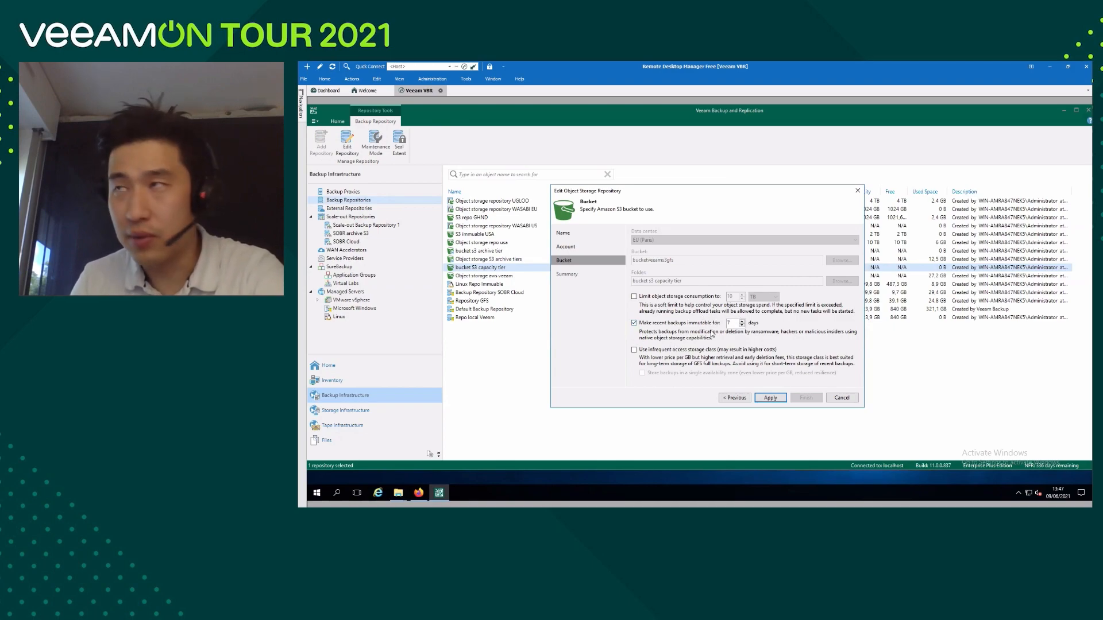
- Try out a limit on the bucket's object storage consumption, disable it again and exit without applying changes
{"action": "left_click", "coordinate": [650, 297]}
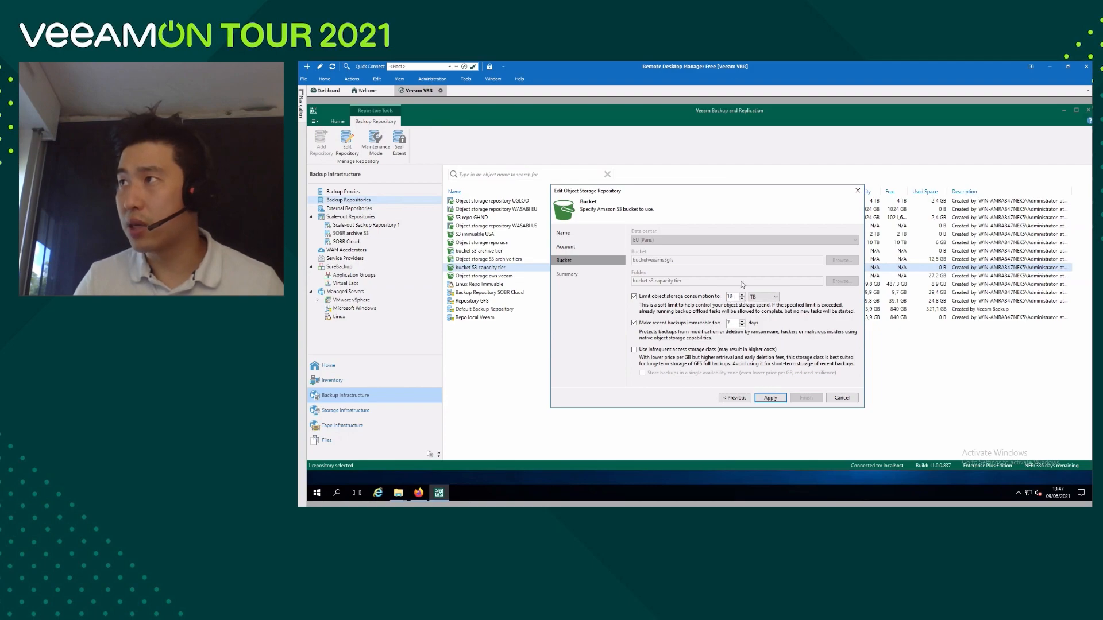
{"action": "key", "text": "BackSpace"}
{"action": "key", "text": "BackSpace"}
{"action": "type", "text": "5"}
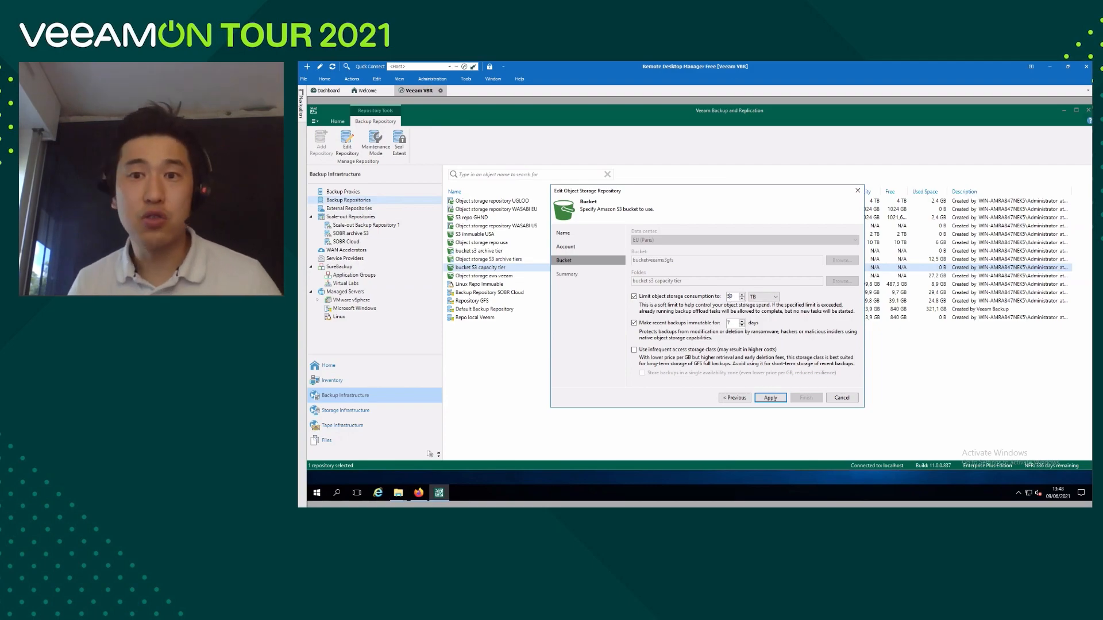
{"action": "left_click", "coordinate": [634, 296]}
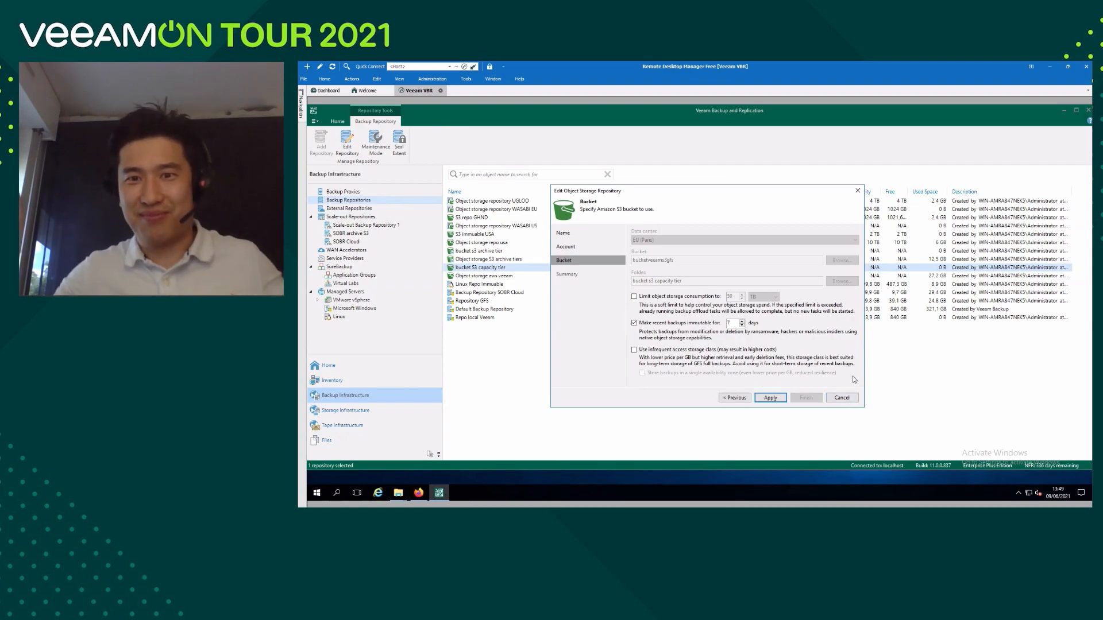
{"action": "left_click", "coordinate": [851, 401]}
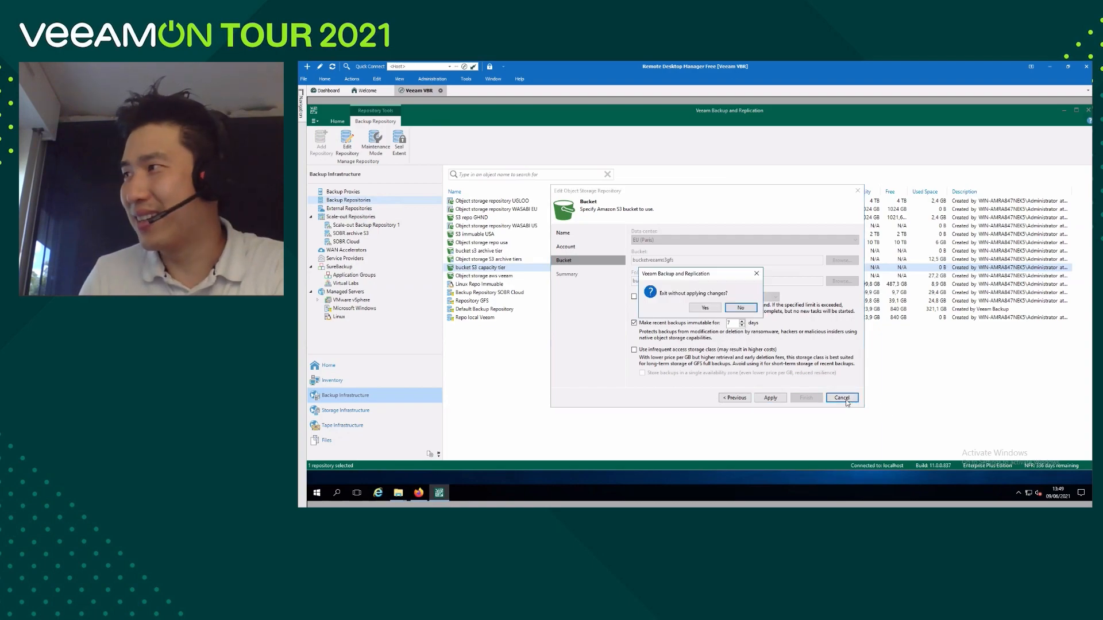
{"action": "left_click", "coordinate": [715, 312]}
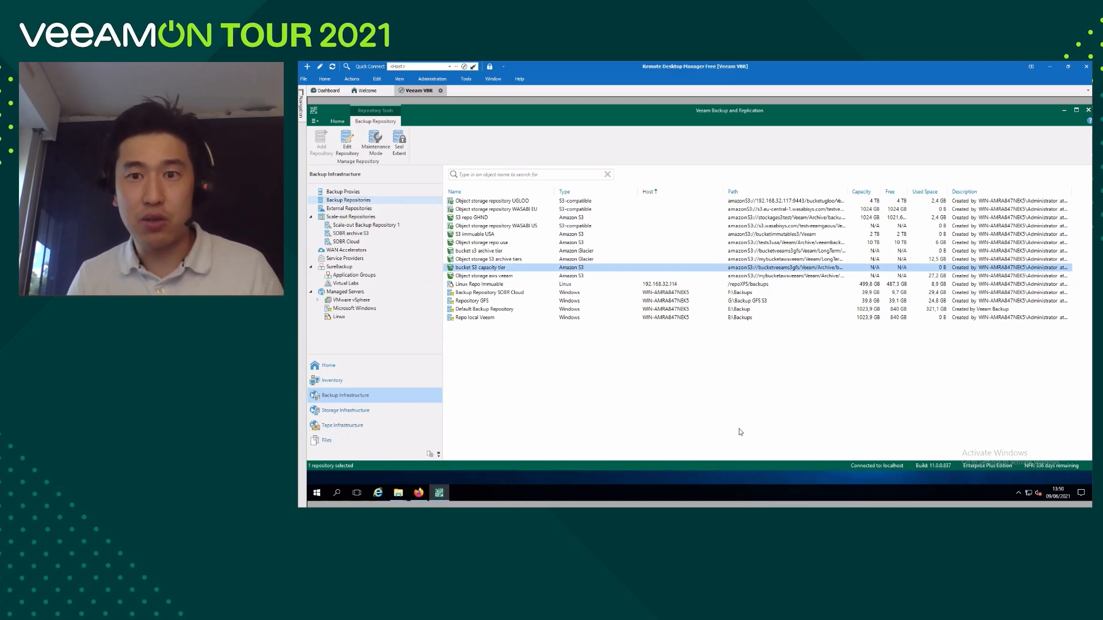
- Review the performance, placement, capacity and archive tier settings of the SOBR archive S3 scale-out repository, and exit without applying changes
{"action": "left_click", "coordinate": [360, 234]}
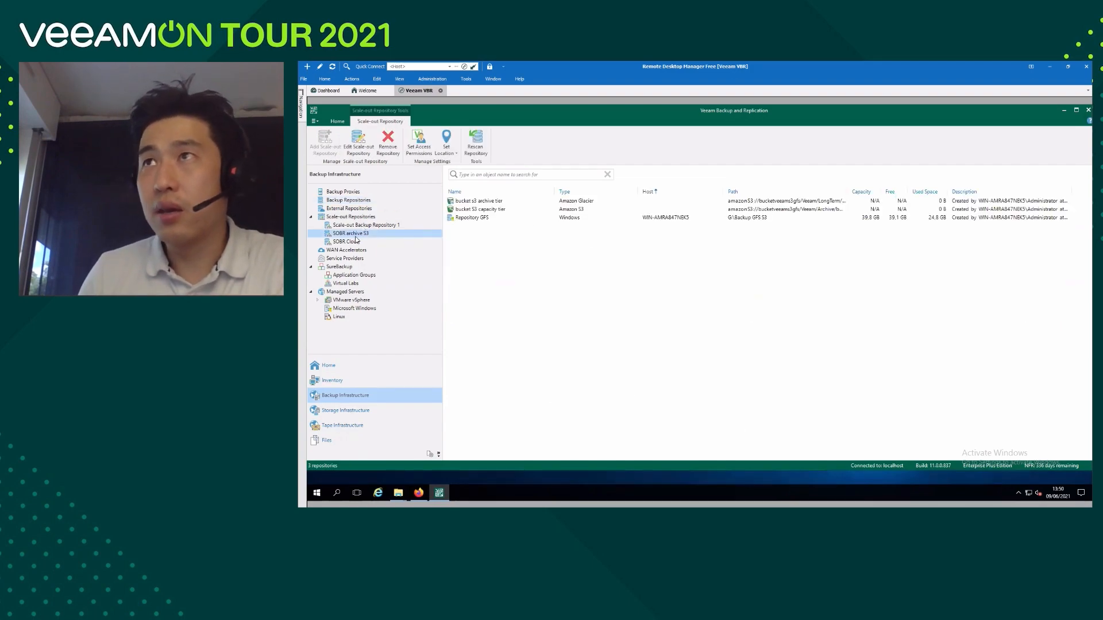
{"action": "right_click", "coordinate": [355, 237]}
{"action": "left_click", "coordinate": [402, 288]}
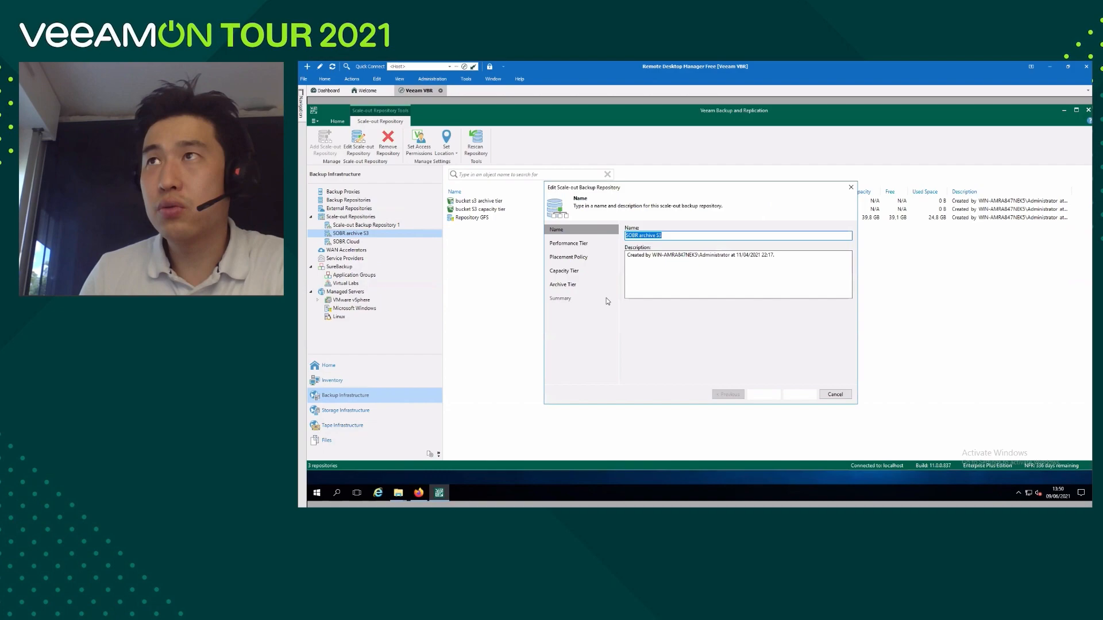
{"action": "left_click", "coordinate": [761, 395]}
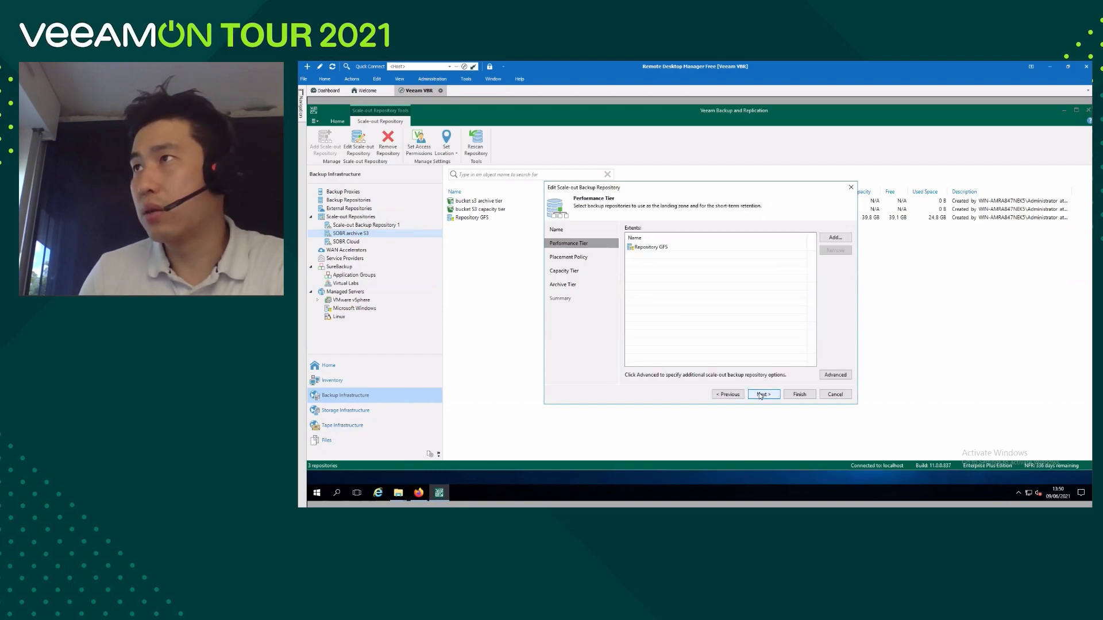
{"action": "left_click", "coordinate": [761, 394]}
{"action": "left_click", "coordinate": [761, 394]}
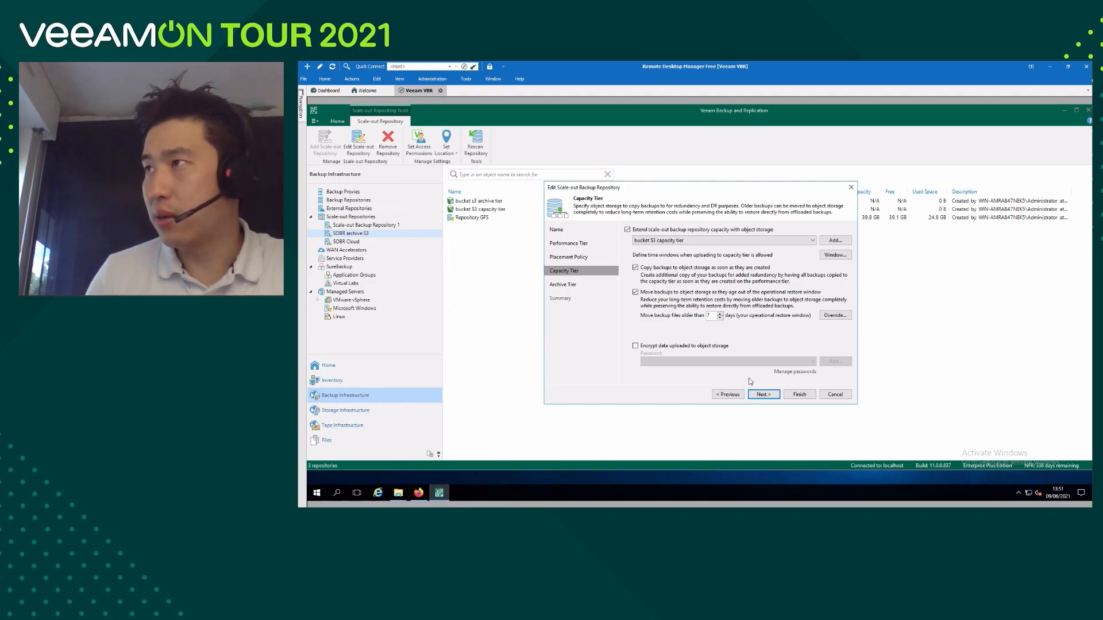
{"action": "left_click", "coordinate": [762, 395]}
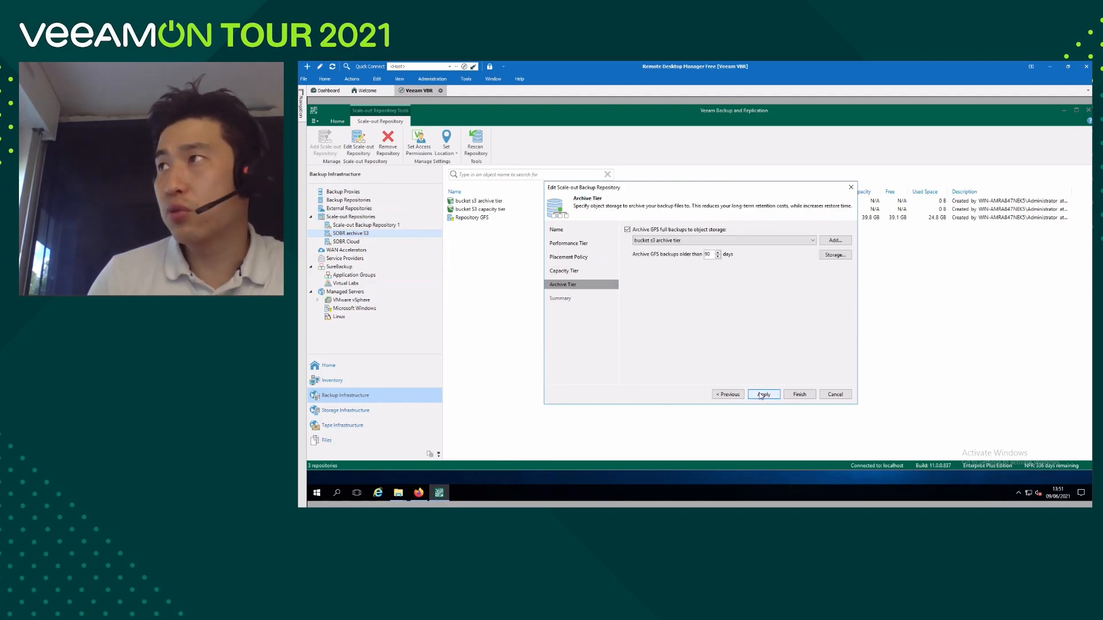
{"action": "left_click", "coordinate": [835, 395]}
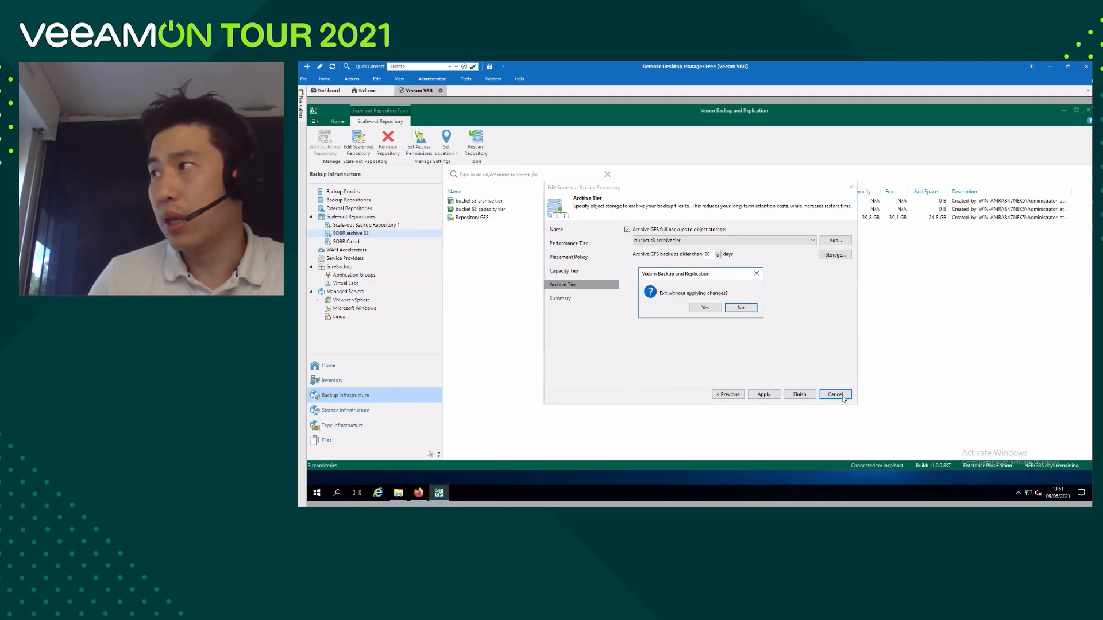
{"action": "left_click", "coordinate": [705, 307]}
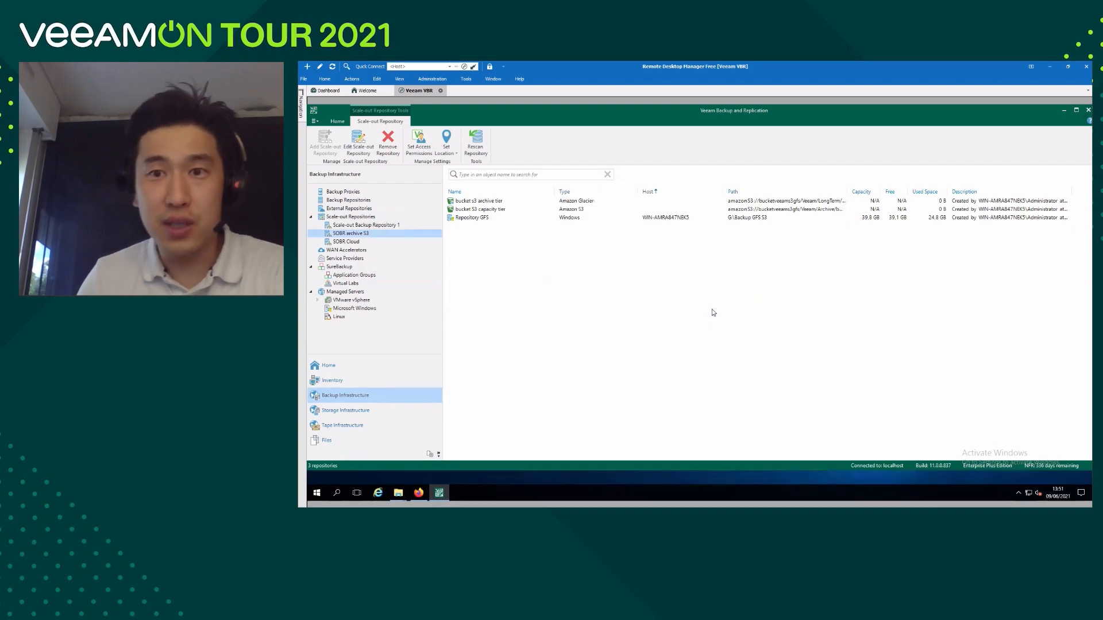